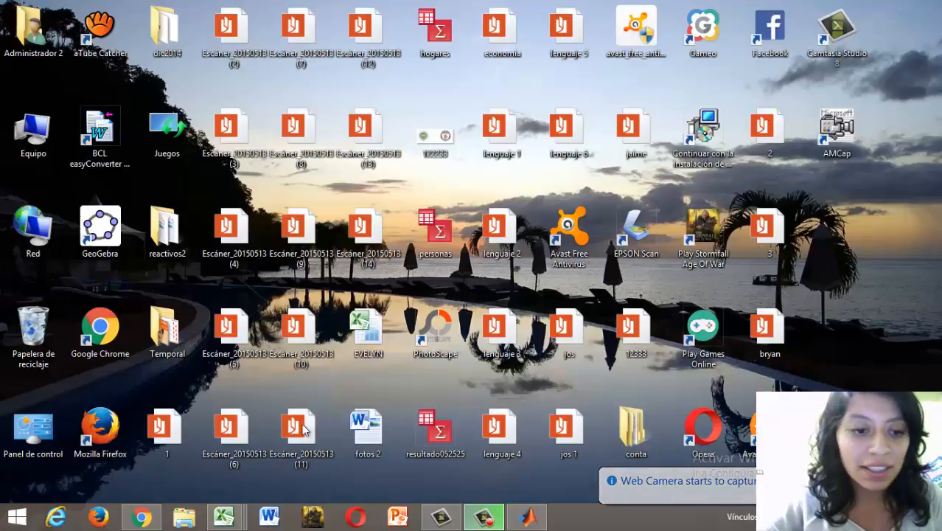
- Switch to the Ejercicio-de-VAN1 workbook and enter =D3/(1+0,07)^1 in D15 for Proyecto A's first net cash flow
mouse_move(219, 523)
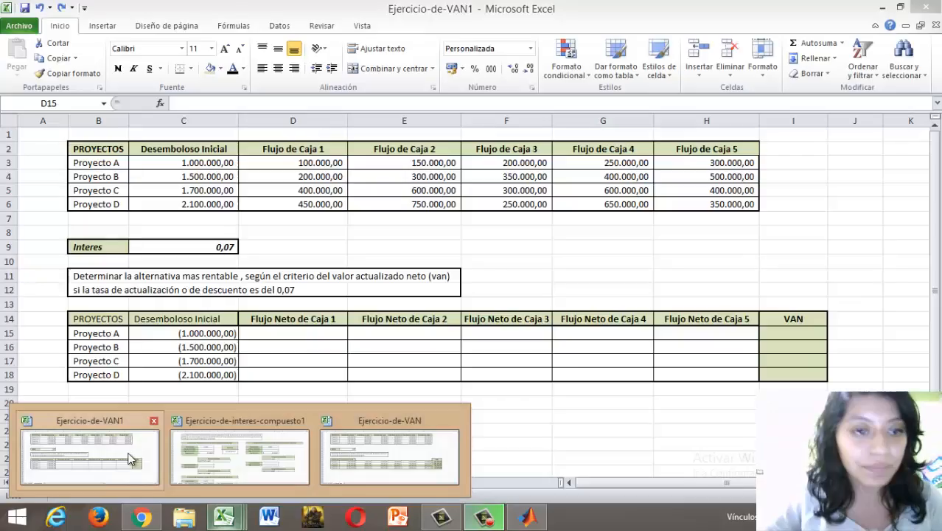
left_click(129, 452)
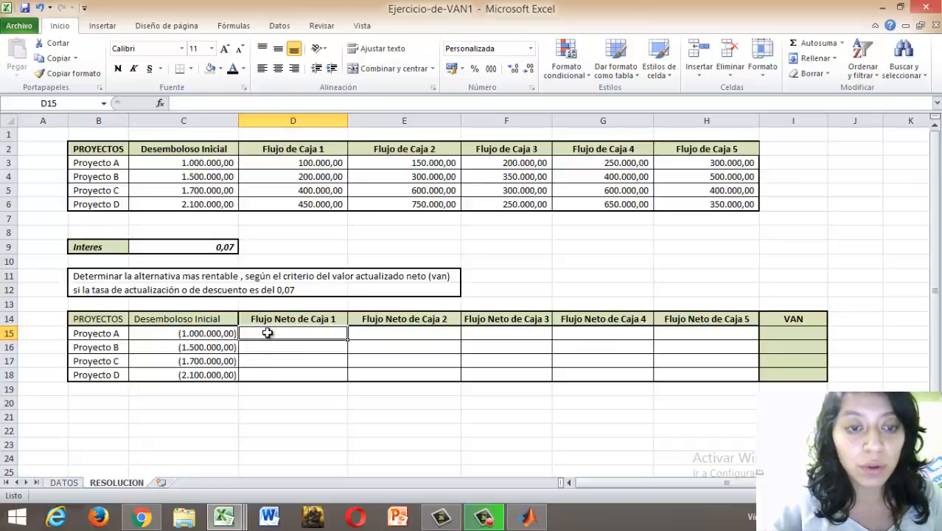
type("=")
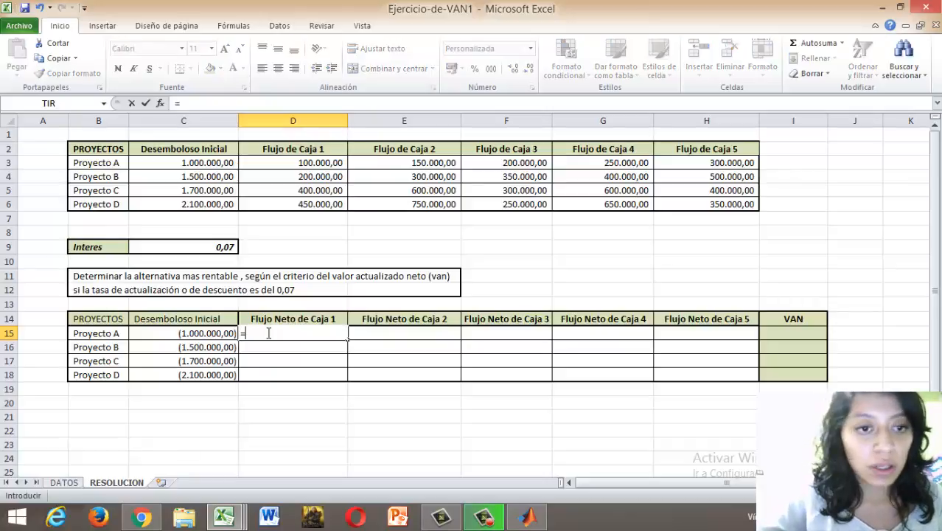
left_click(304, 163)
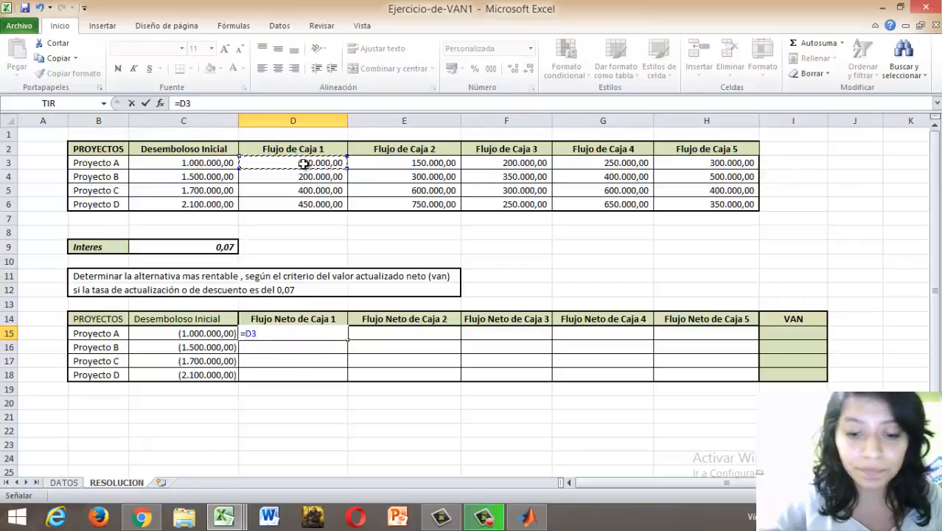
type("/(1+")
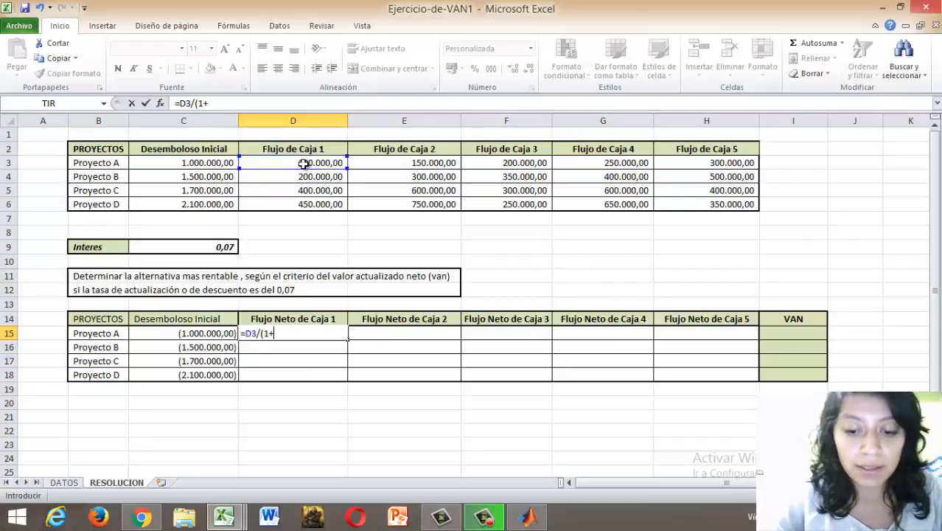
type("0,07")
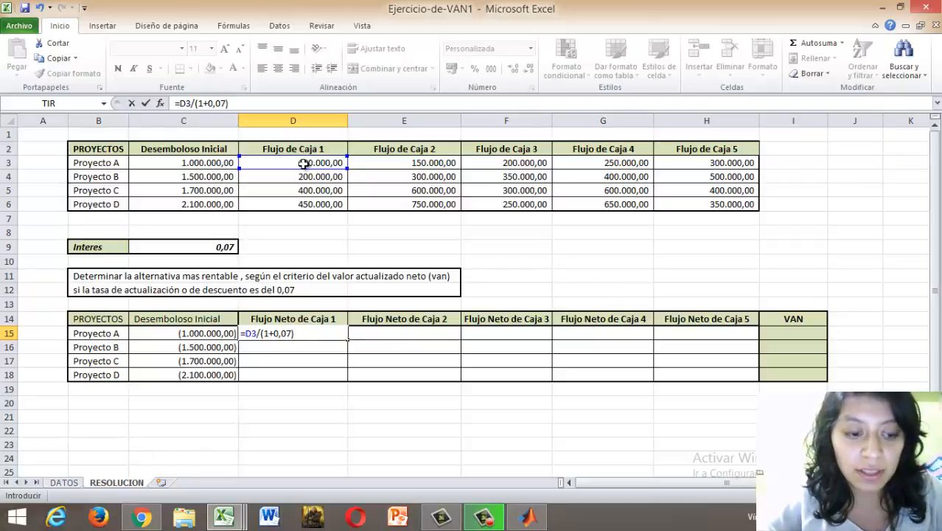
type(")^1")
key("Return")
- Enter =E3/(1+0,07)^2 in E15 for Proyecto A's second net cash flow
key("Up")
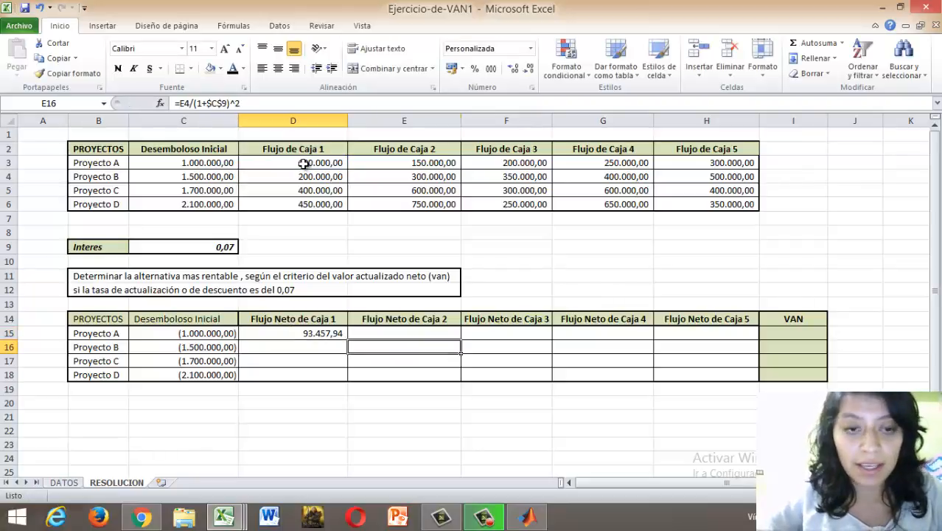
key("Right")
type("=")
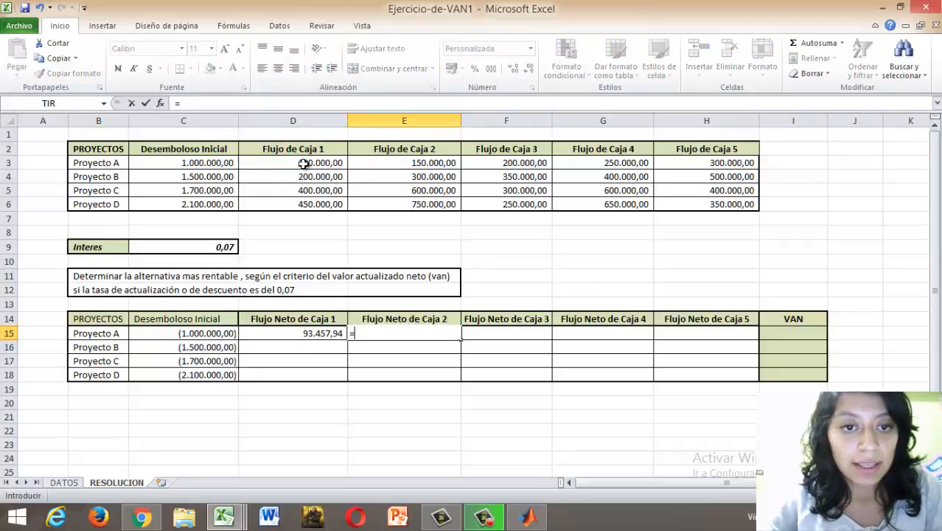
left_click(431, 167)
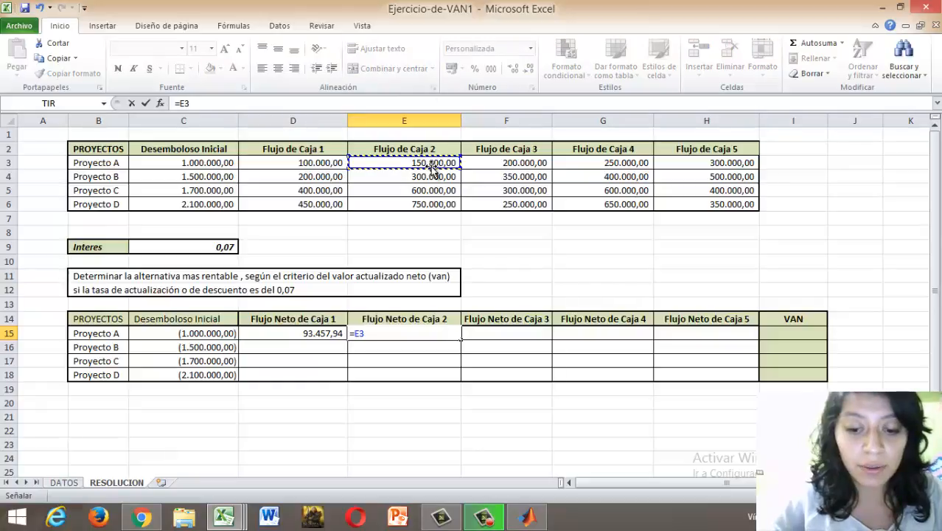
type("/")
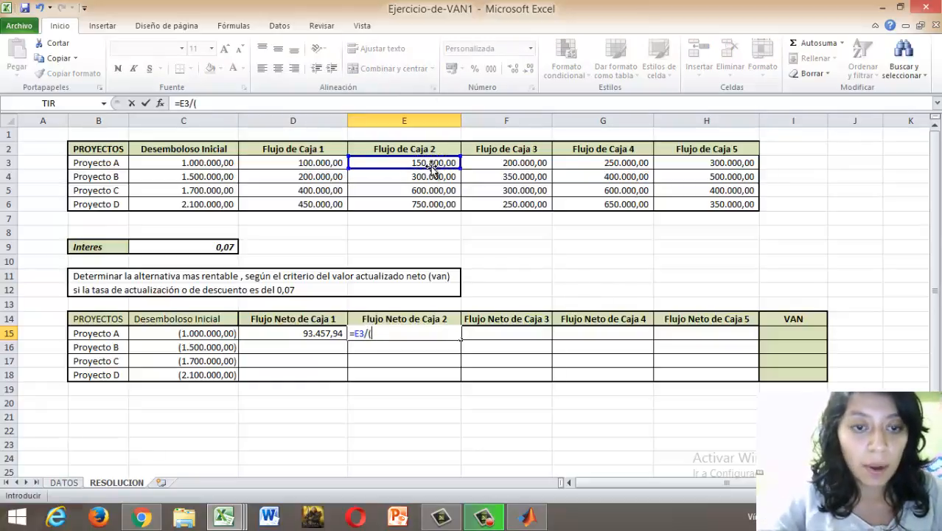
type("(1+0,07)")
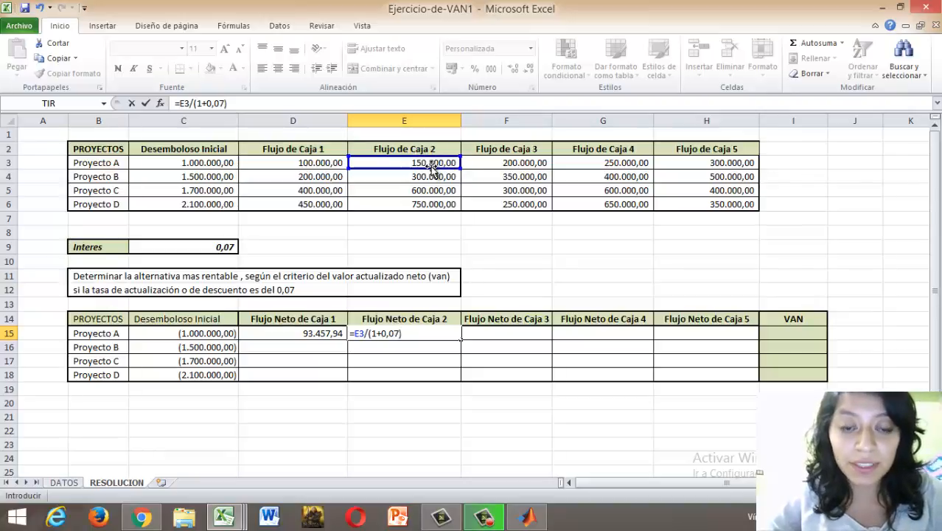
type("^2")
key("Tab")
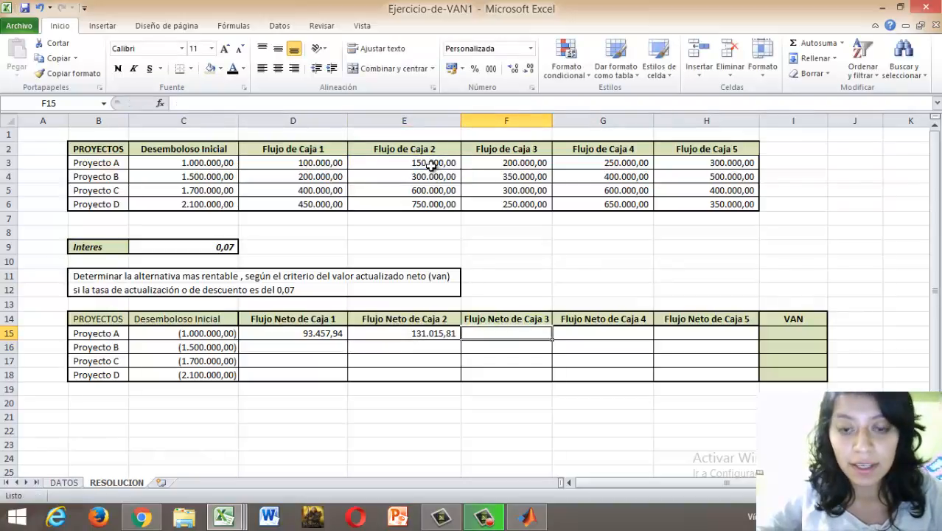
- In F15, calculate Proyecto A's third net cash flow by discounting F3 over three periods at the 0,07 rate
type("=")
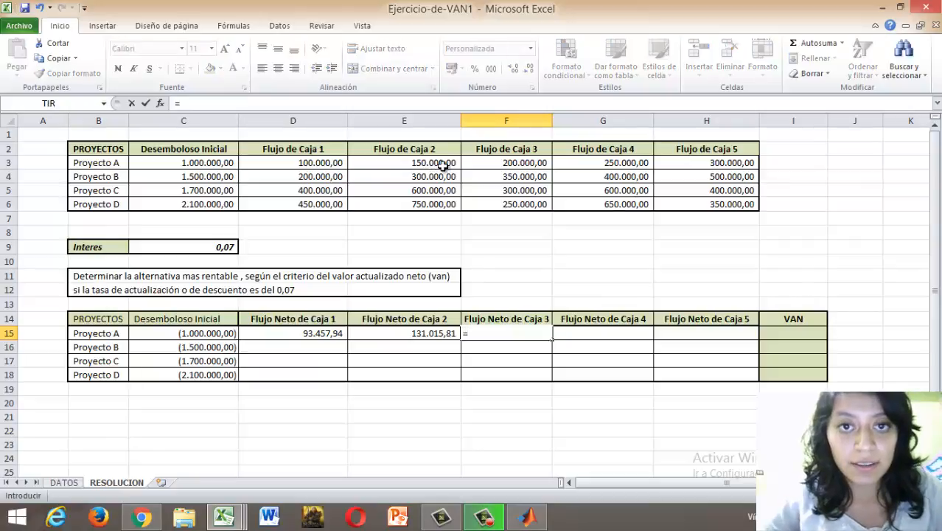
left_click(521, 163)
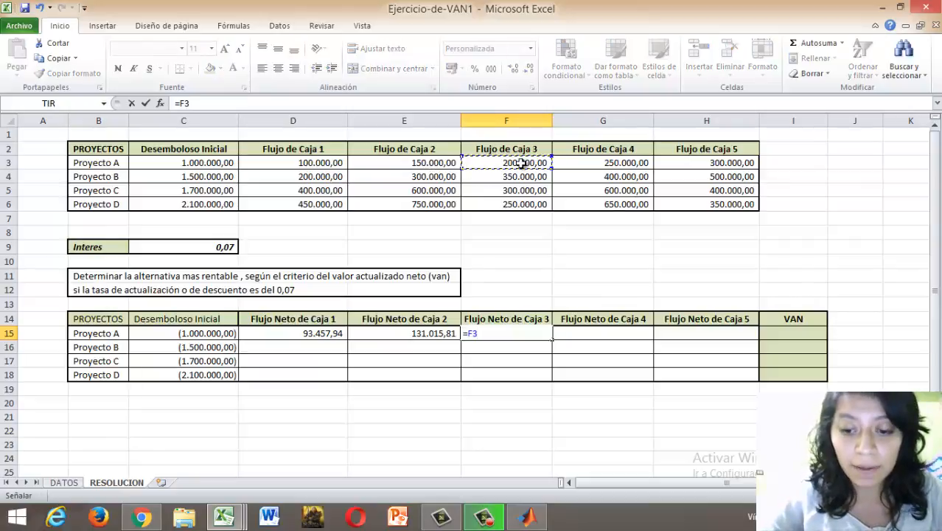
type("/(1+$C$9)^")
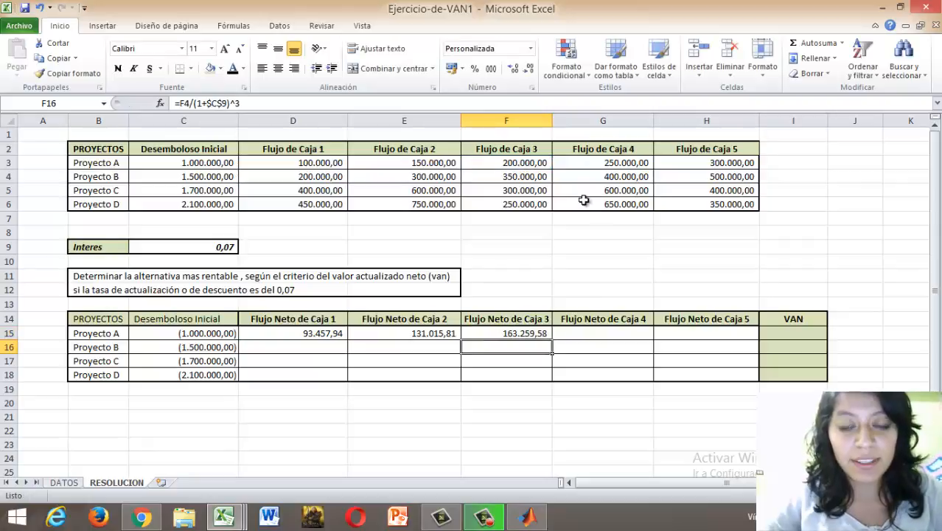
- Apply the dark font colour to the white-text net cash flows in G15:H15 and D16:H18
left_click_drag(619, 333, 671, 336)
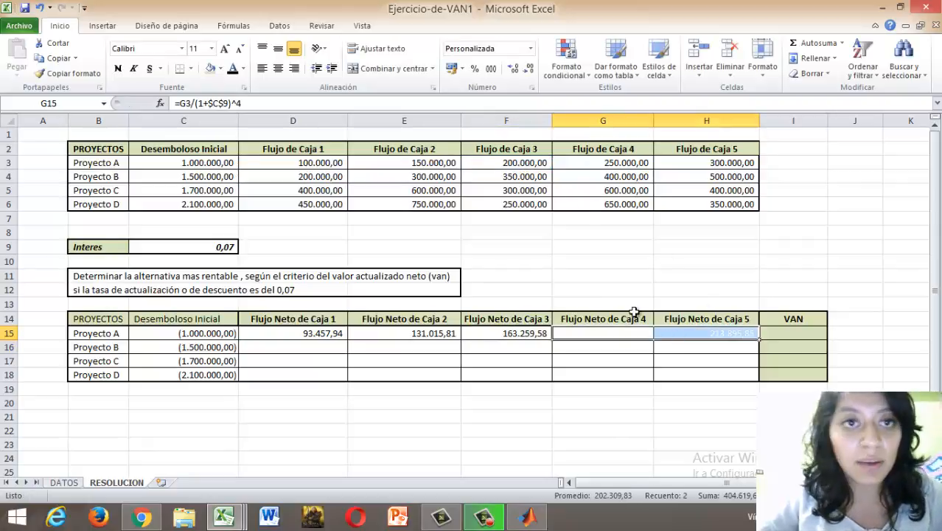
left_click(232, 68)
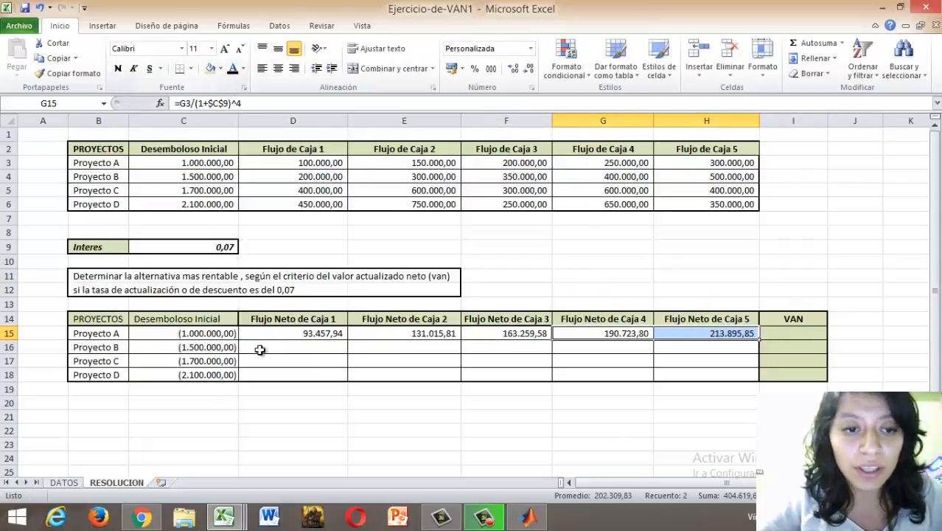
left_click_drag(259, 350, 679, 371)
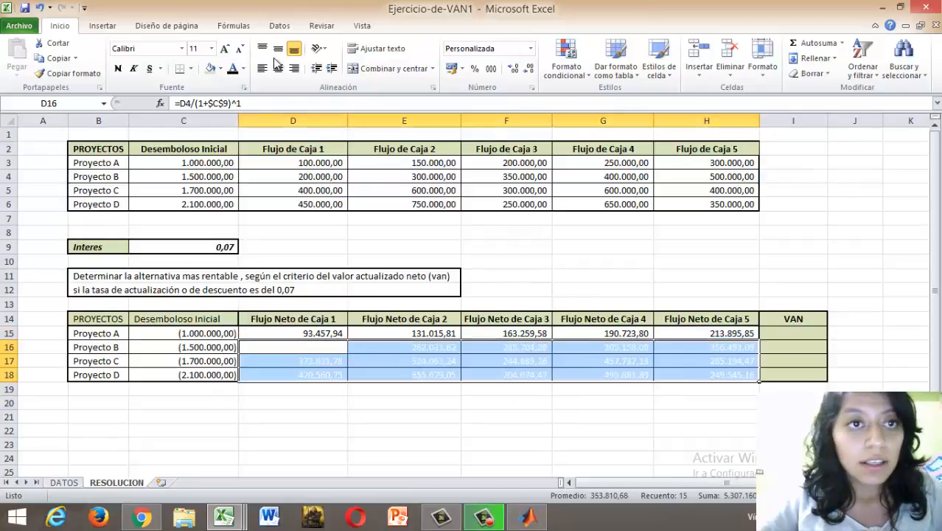
left_click(232, 69)
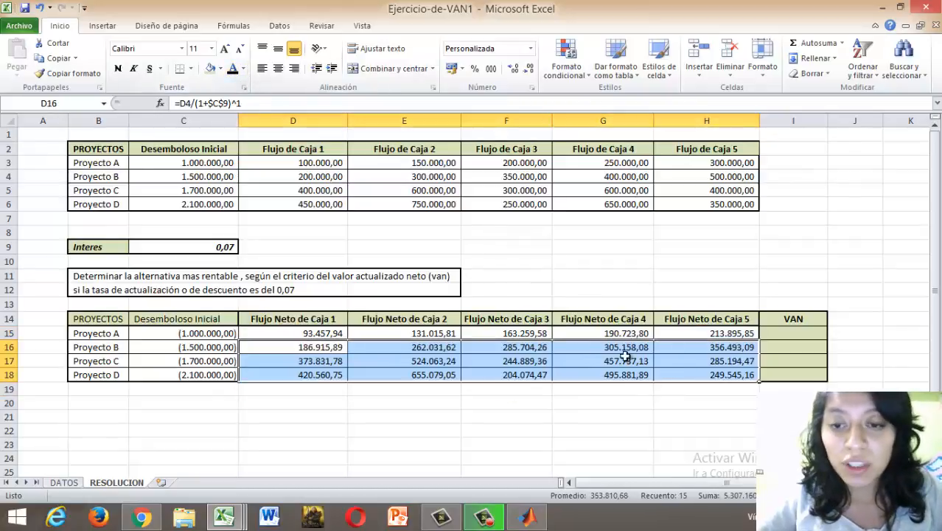
left_click(707, 404)
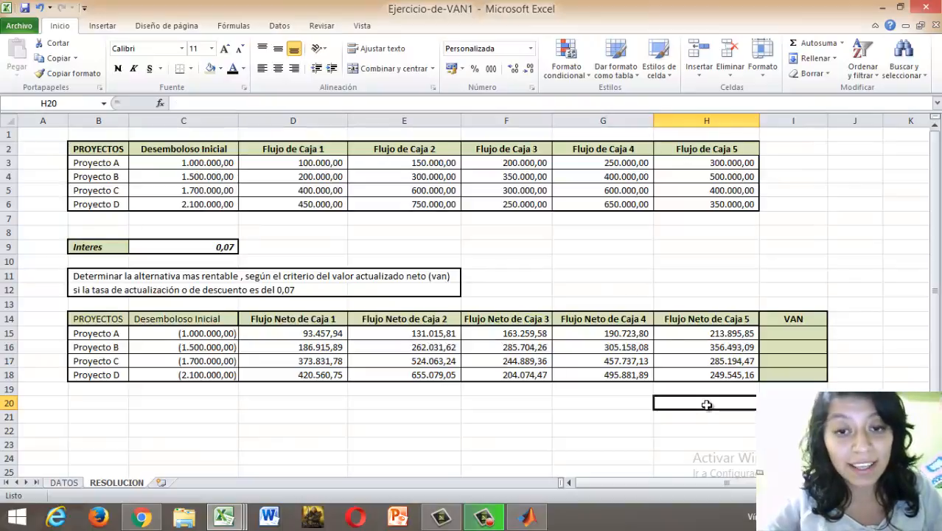
- Enter =SUMA(C15:H15) in I15 to calculate Proyecto A's VAN
left_click(796, 332)
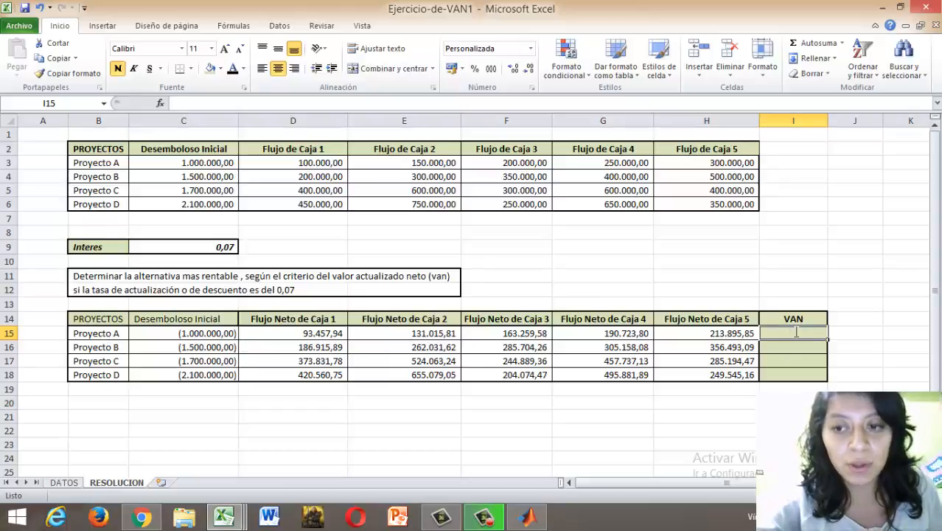
type("=")
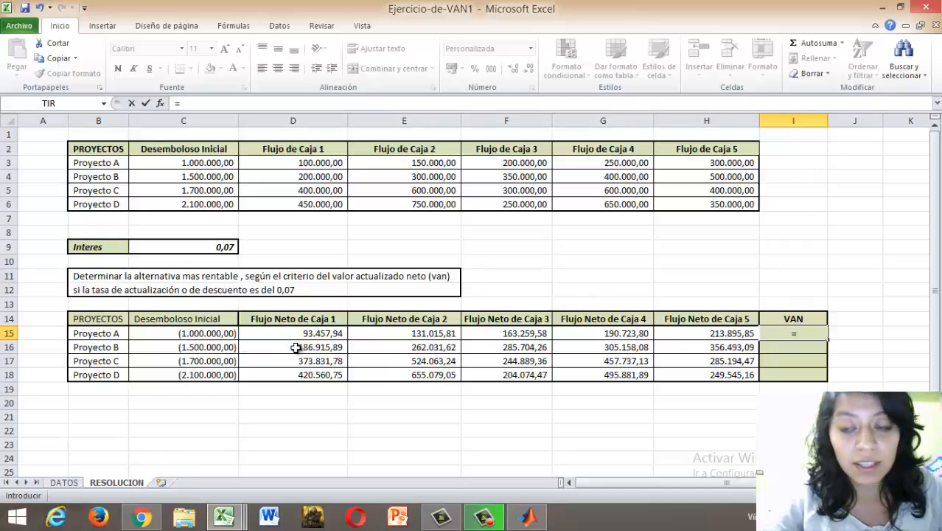
type("SUMA")
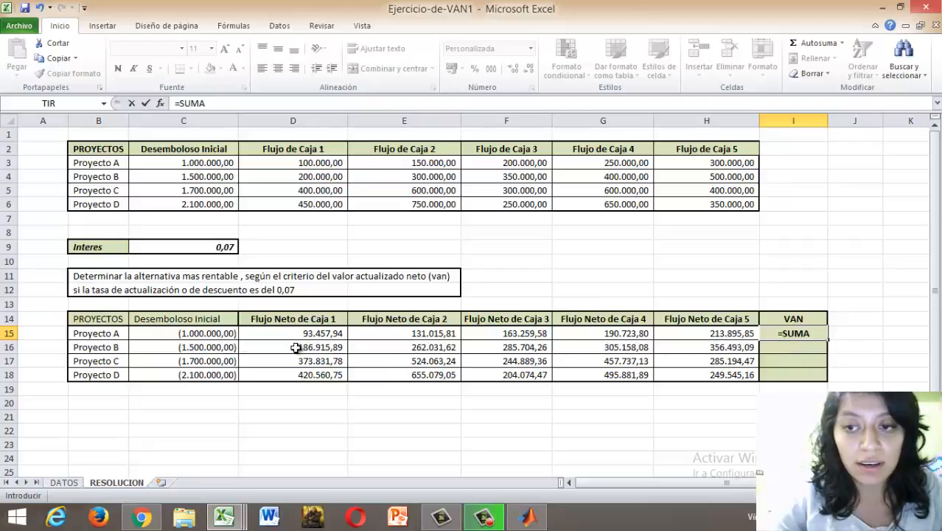
type("(")
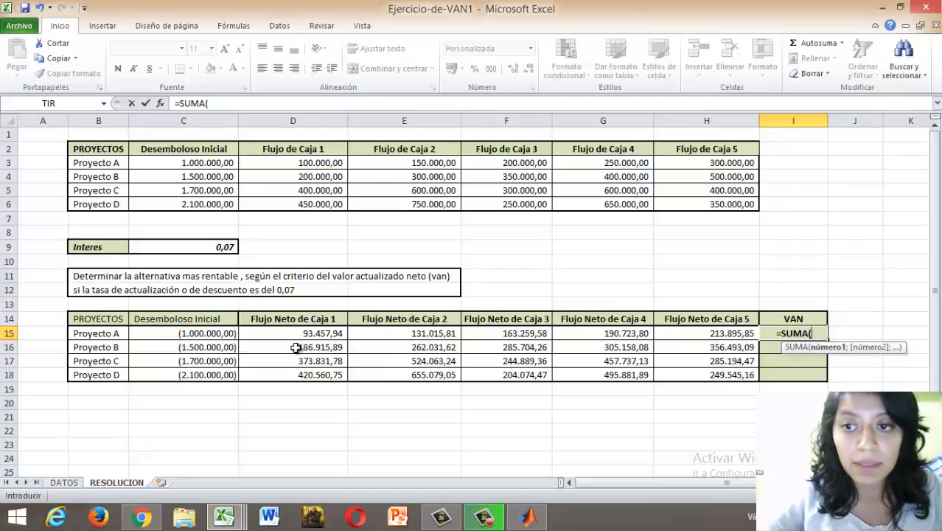
left_click(200, 335)
left_click_drag(204, 341, 700, 334)
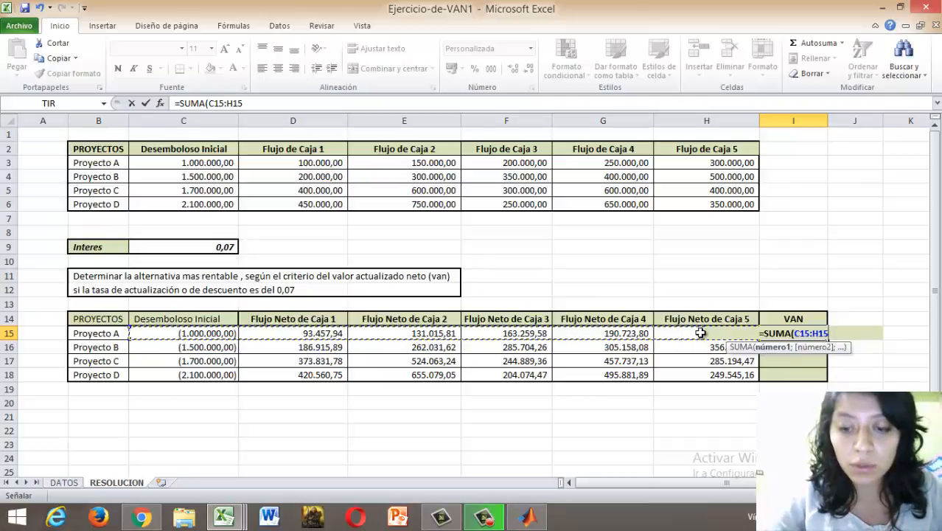
type(")")
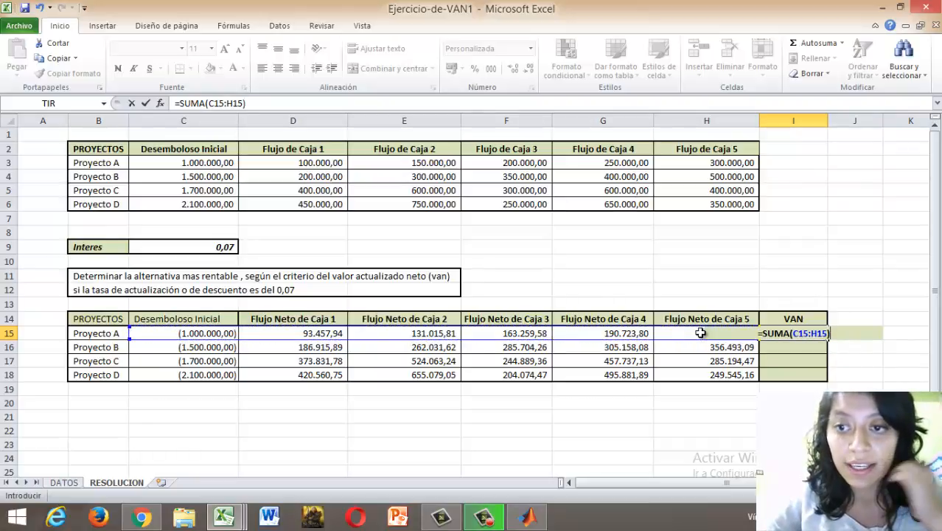
key("Return")
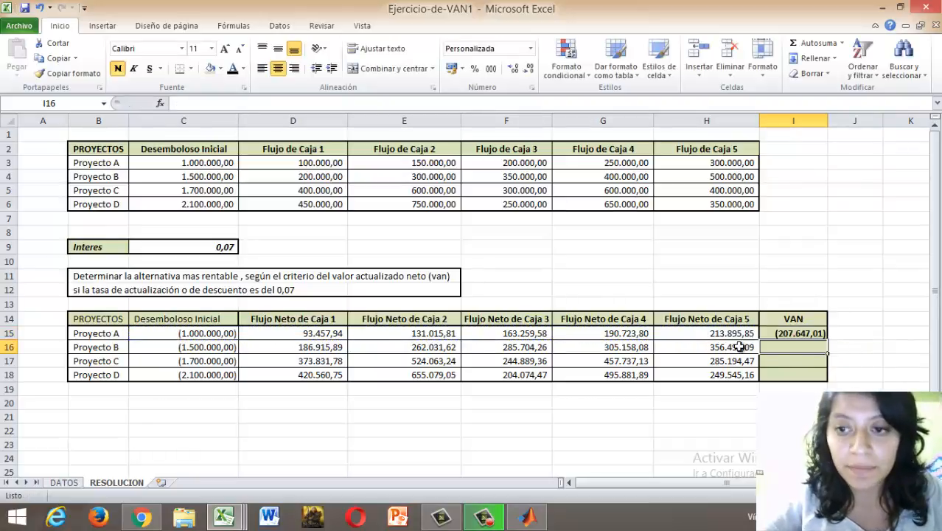
- Copy the VAN formula from I15 down to I18 for the remaining projects
left_click(818, 335)
left_click_drag(828, 339, 828, 376)
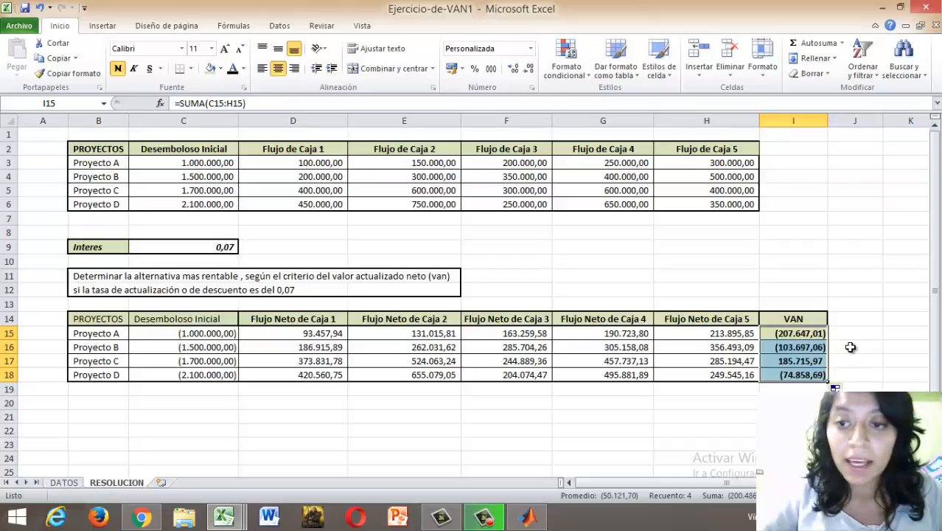
left_click(846, 322)
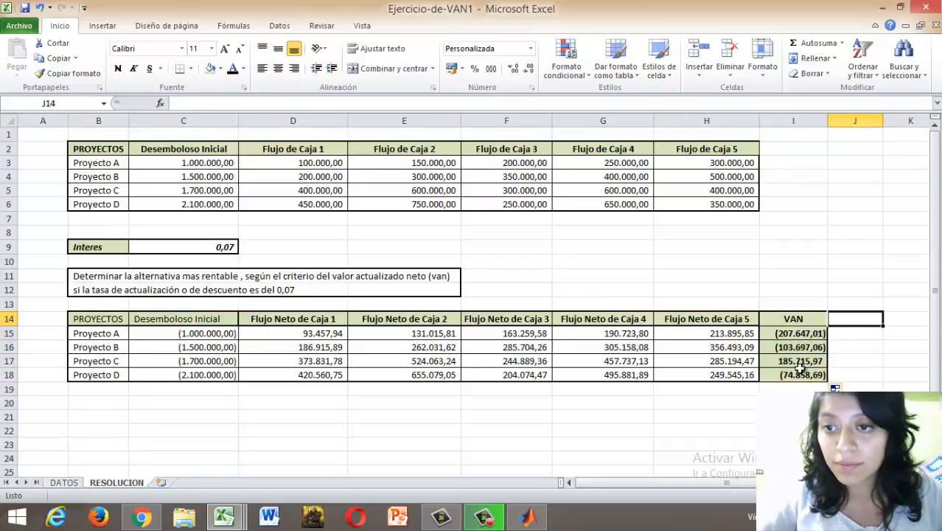
left_click(848, 352)
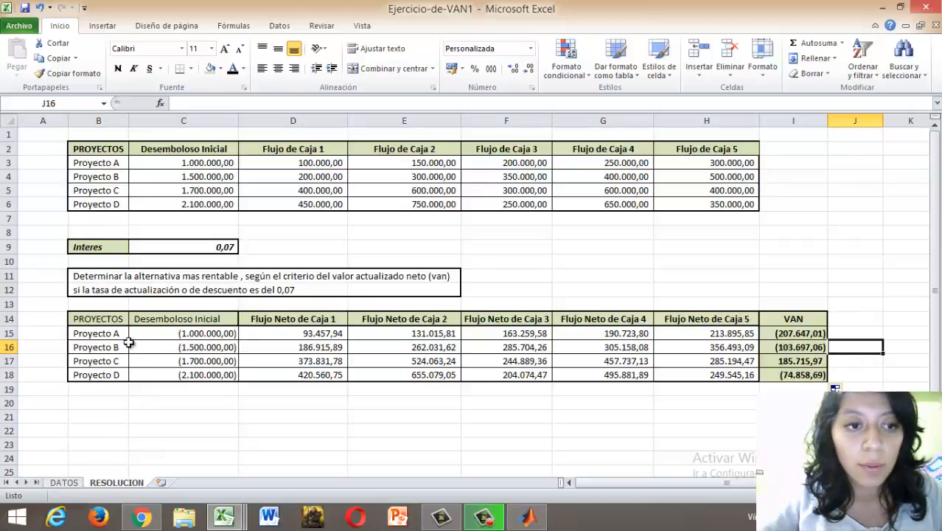
- Highlight the Proyecto C row, B17:I17, with the light green fill colour
left_click_drag(110, 361, 760, 361)
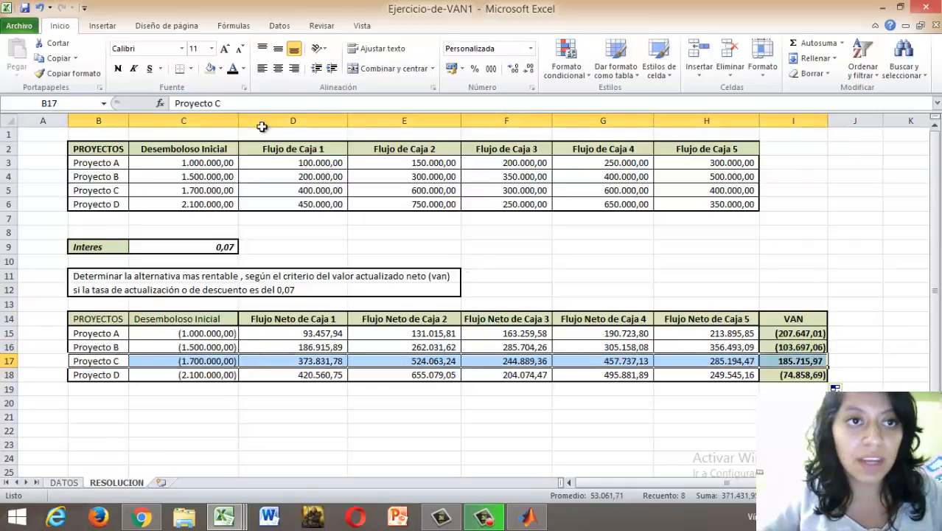
left_click(211, 69)
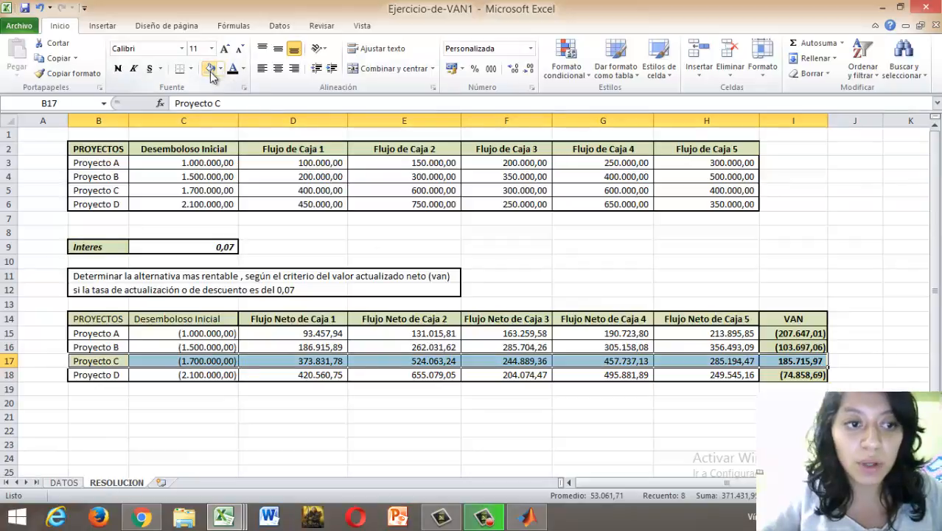
left_click(251, 430)
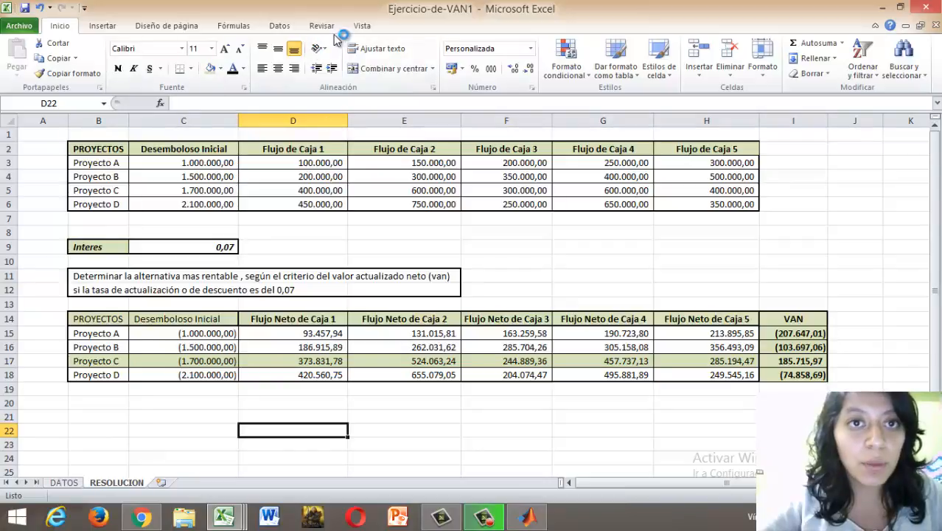
- Insert a 2-D clustered column chart from the project names, initial outlays and VAN values in B15:C18 and I15:I18
left_click_drag(114, 325, 110, 372)
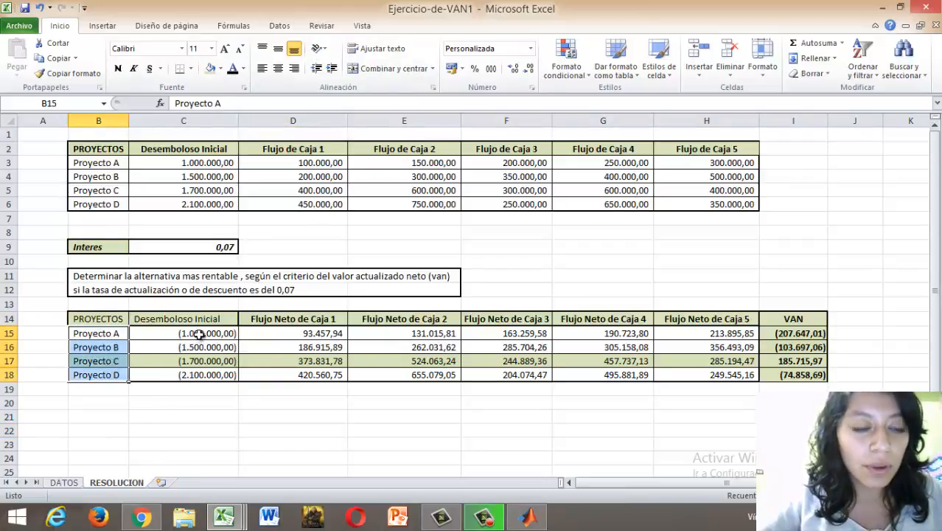
left_click_drag(193, 334, 198, 373)
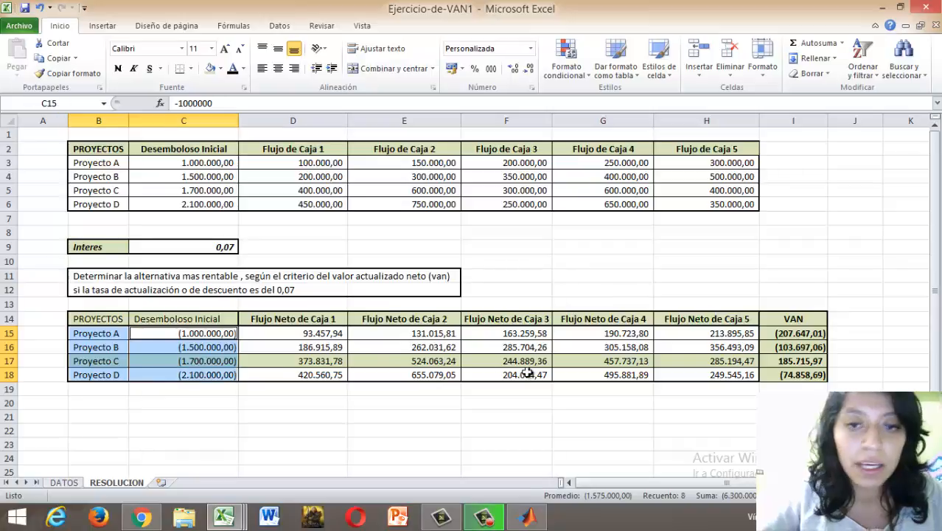
left_click(815, 330, "ctrl")
left_click_drag(813, 345, 810, 375)
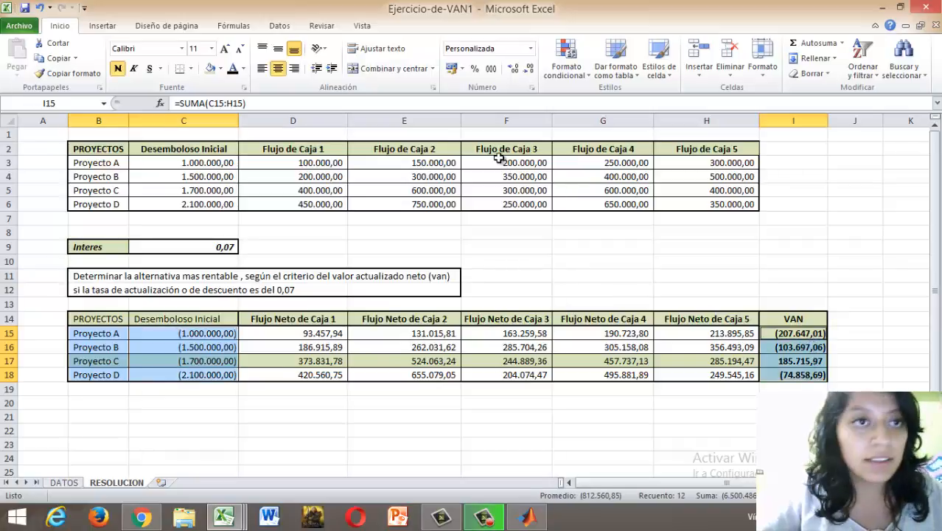
left_click(102, 26)
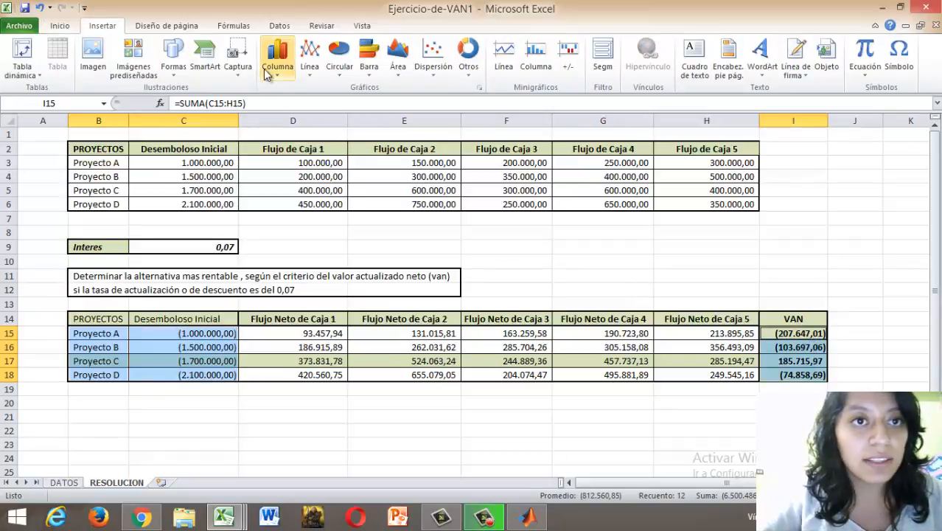
left_click(278, 56)
left_click(280, 115)
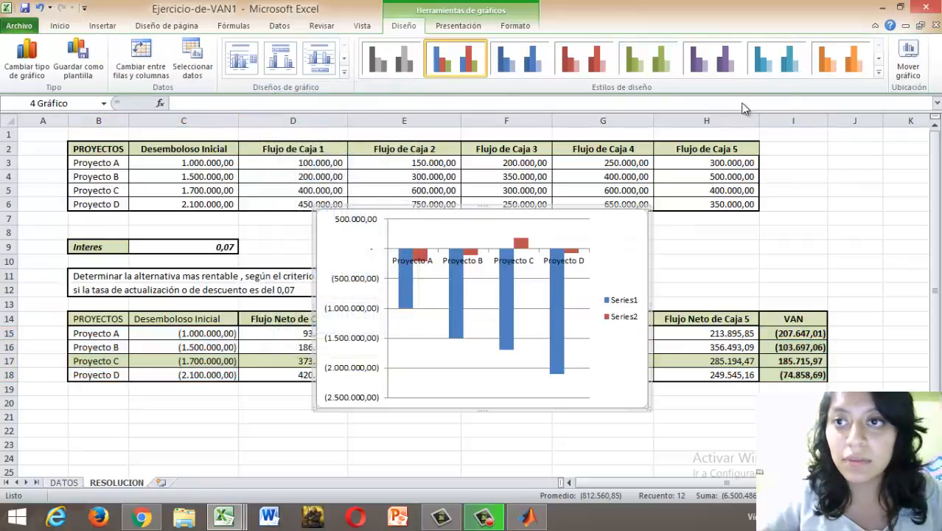
- Apply the orange bevelled chart style to the new column chart and enlarge it up to row 3 and column I
left_click(879, 71)
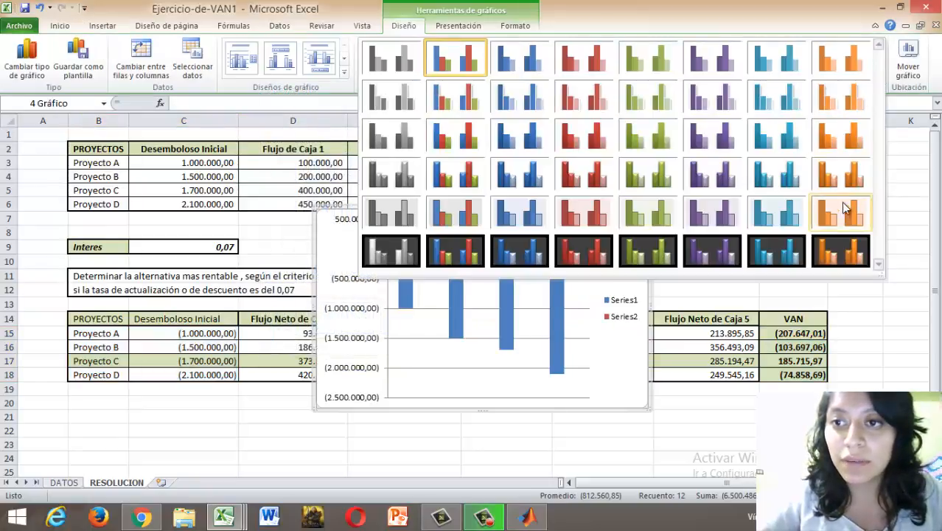
left_click(843, 193)
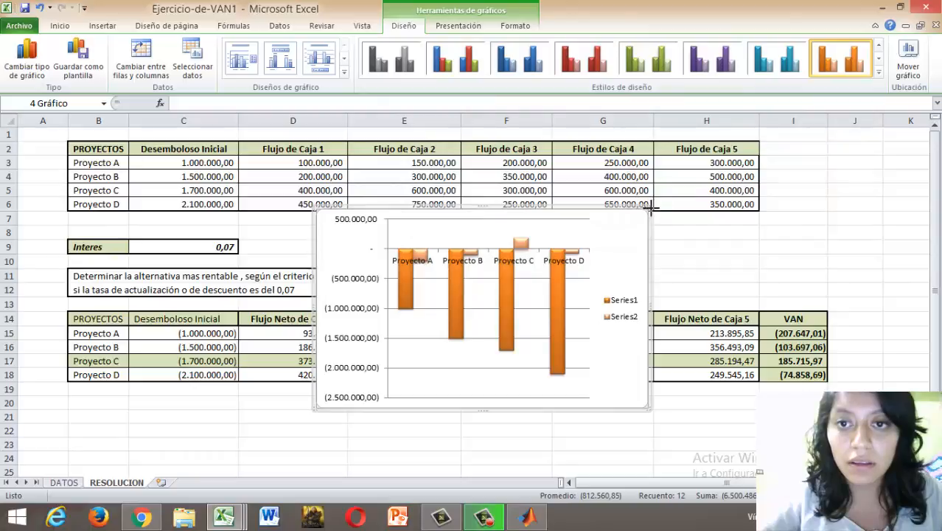
left_click_drag(648, 212, 769, 160)
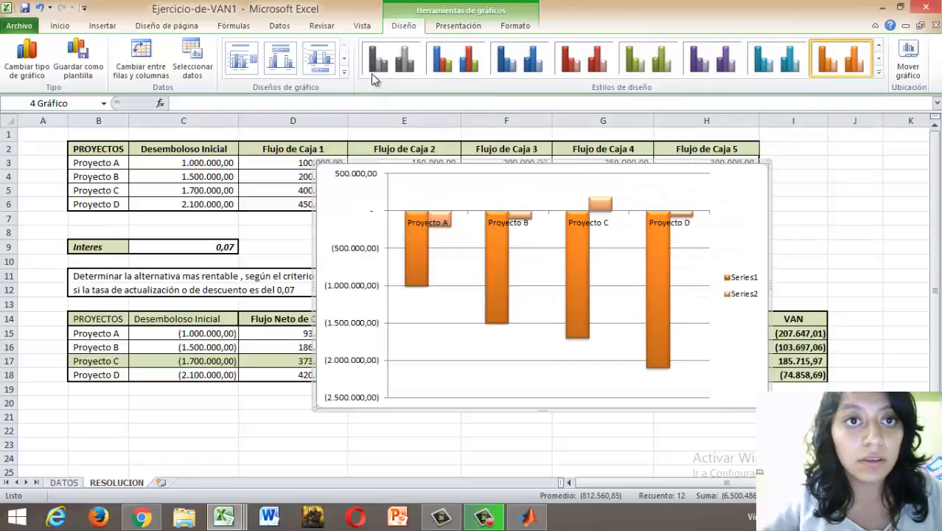
- Apply a chart layout with a chart title and both axis titles, and set the chart title to INVERSIONES
left_click(344, 72)
left_click(319, 135)
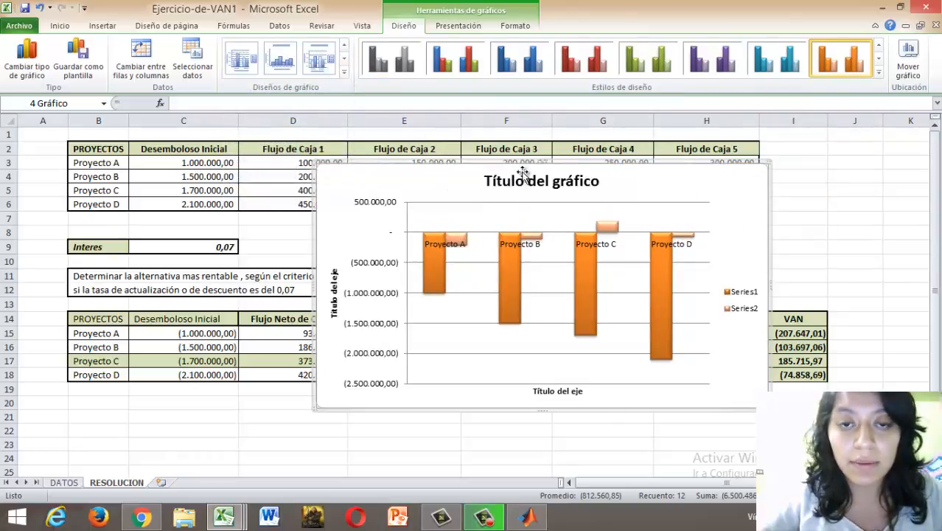
double_click(526, 184)
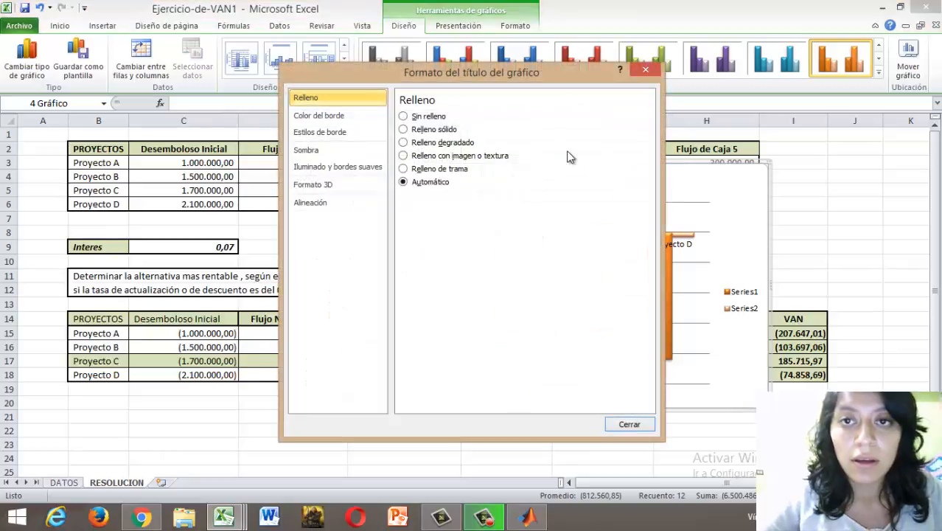
key("Escape")
left_click(516, 181)
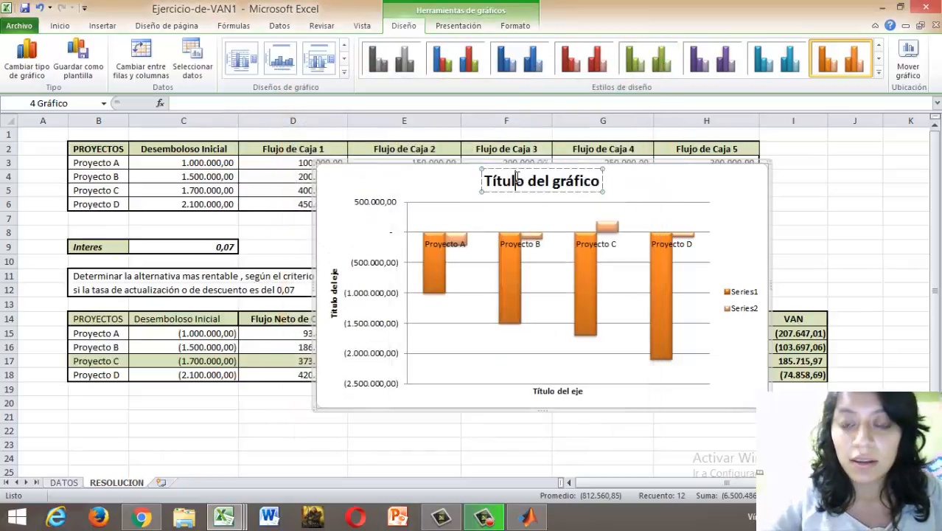
key("BackSpace")
key("BackSpace")
key("BackSpace")
key("BackSpace")
key("BackSpace")
key("Delete")
key("Delete")
key("Delete")
key("Delete")
key("Delete")
key("Delete")
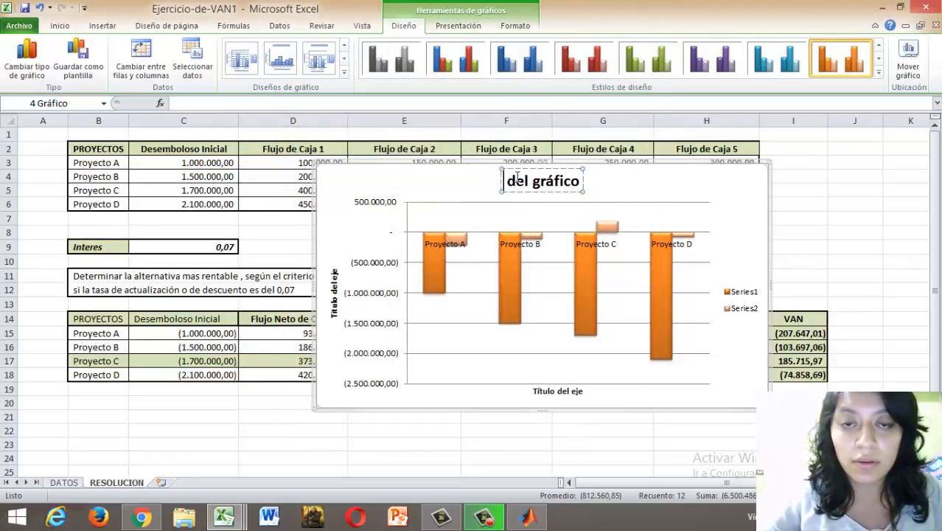
key("Delete")
key("Delete")
key("Delete")
key("Delete")
key("Delete")
key("Delete")
key("Delete")
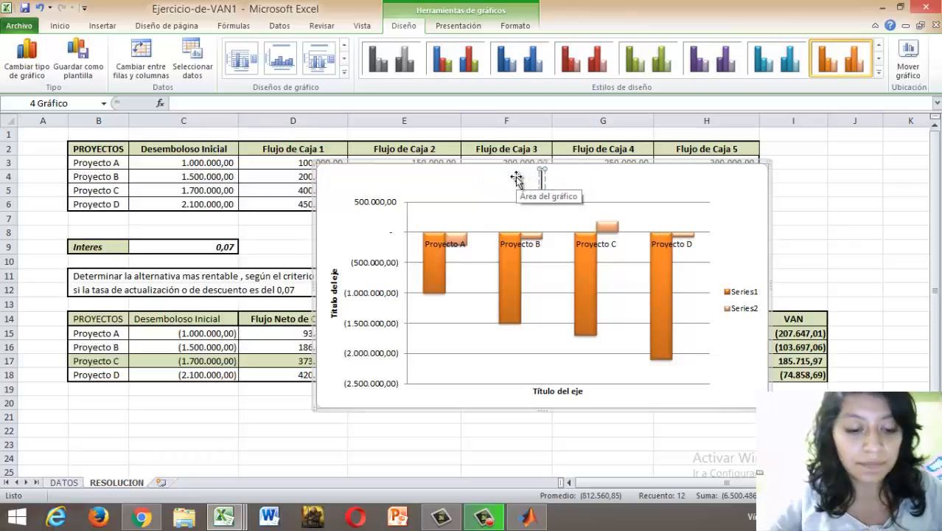
type("INVERSIONES")
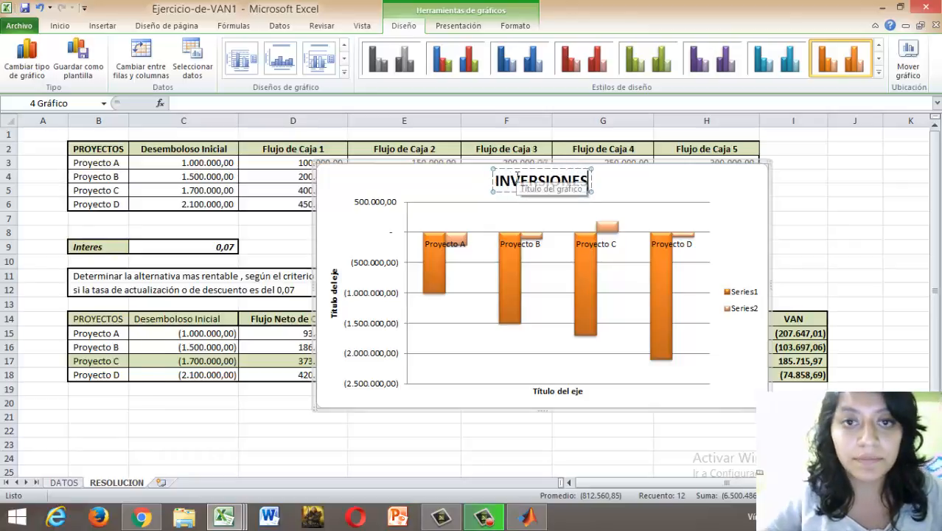
- Replace the chart's vertical axis title with Desembolso
left_click(335, 284)
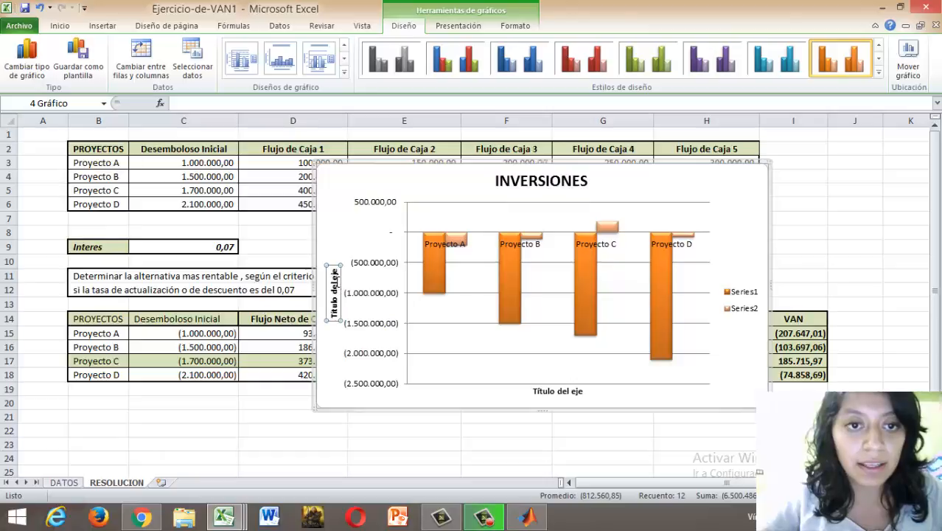
key("BackSpace")
key("BackSpace")
key("BackSpace")
key("BackSpace")
key("BackSpace")
key("BackSpace")
key("BackSpace")
key("BackSpace")
key("BackSpace")
key("BackSpace")
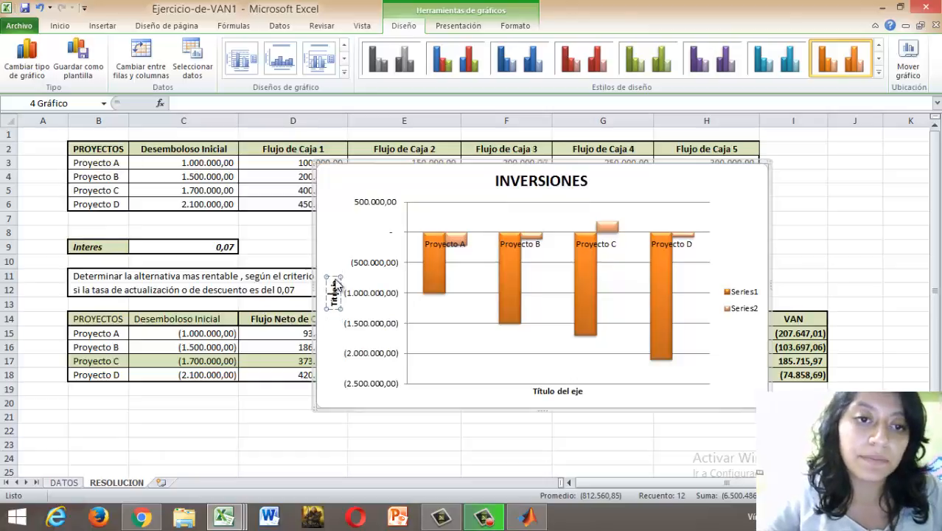
key("BackSpace")
key("BackSpace")
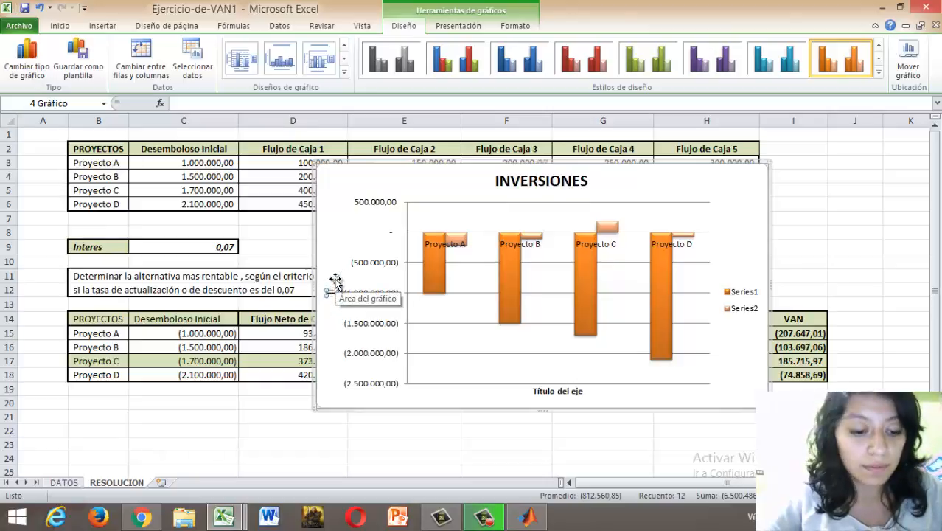
type("Desembol")
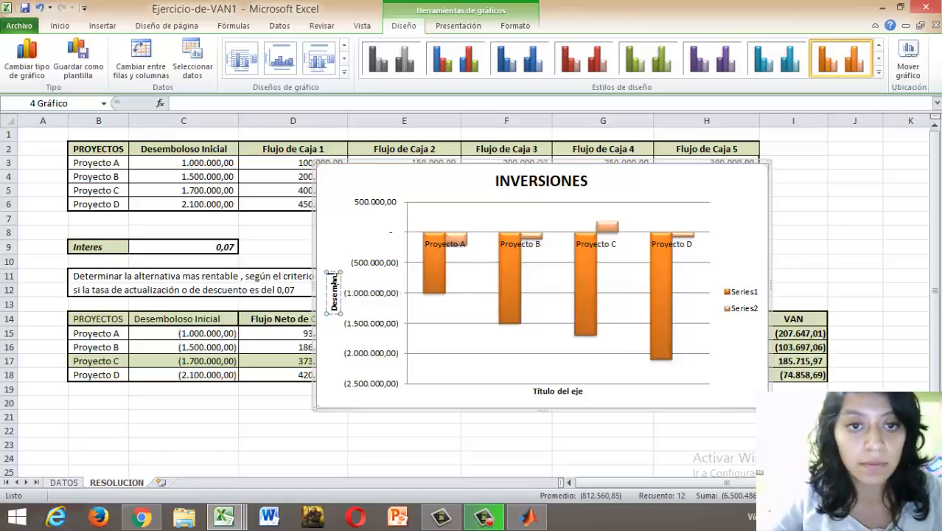
type("so")
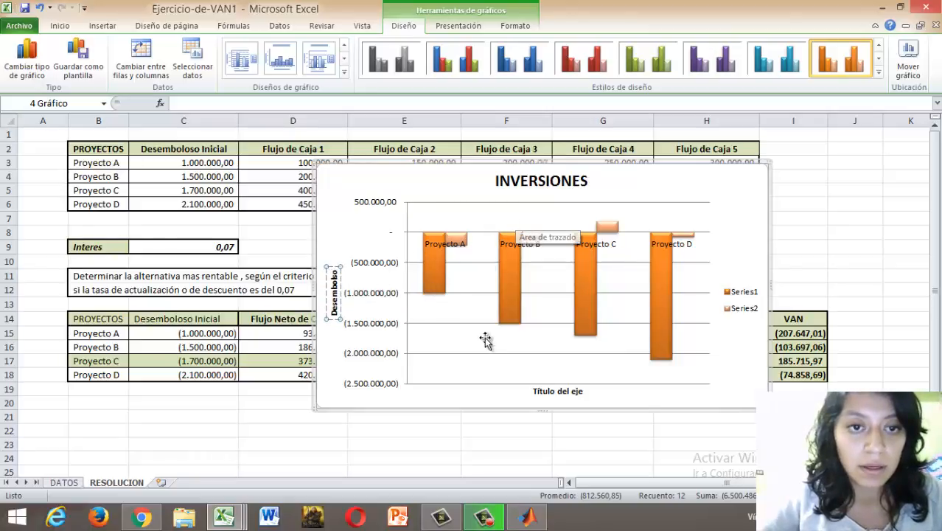
- Replace the chart's horizontal axis title with VAN Proyecto
left_click(532, 395)
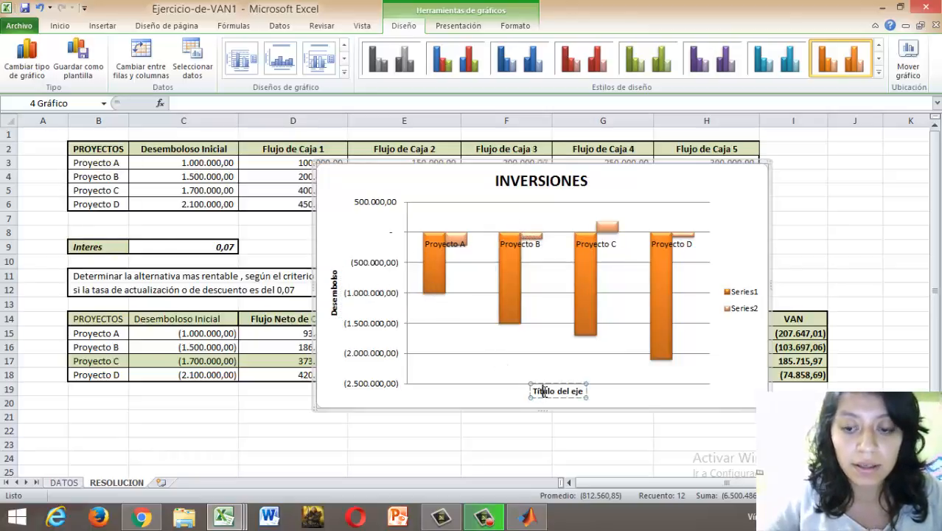
key("Delete")
key("Delete")
key("Delete")
key("Delete")
key("Delete")
key("Delete")
key("Delete")
key("Delete")
key("Delete")
key("Delete")
key("Delete")
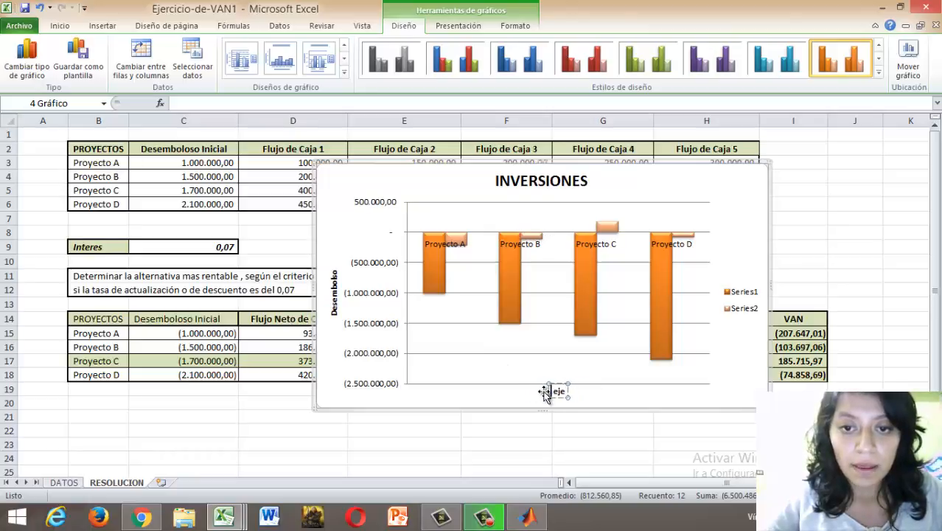
key("Delete")
key("Delete")
key("Delete")
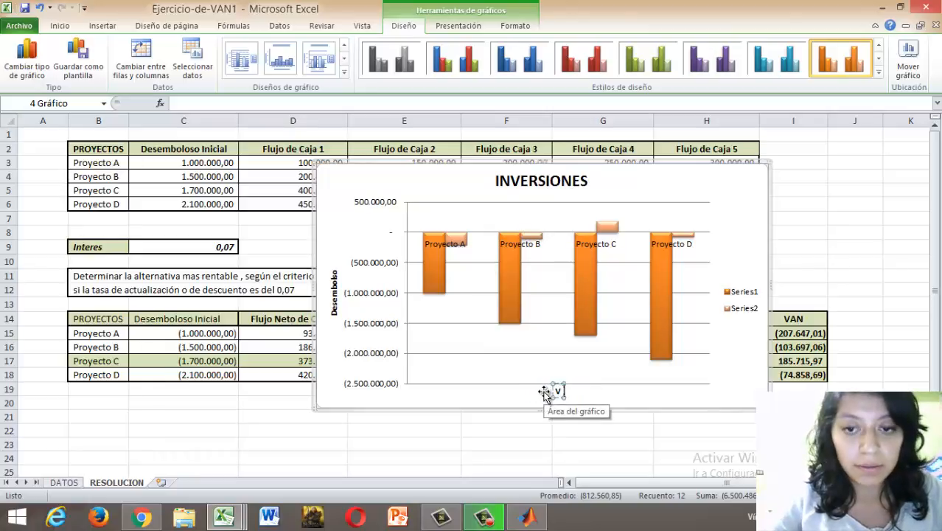
type("VAN")
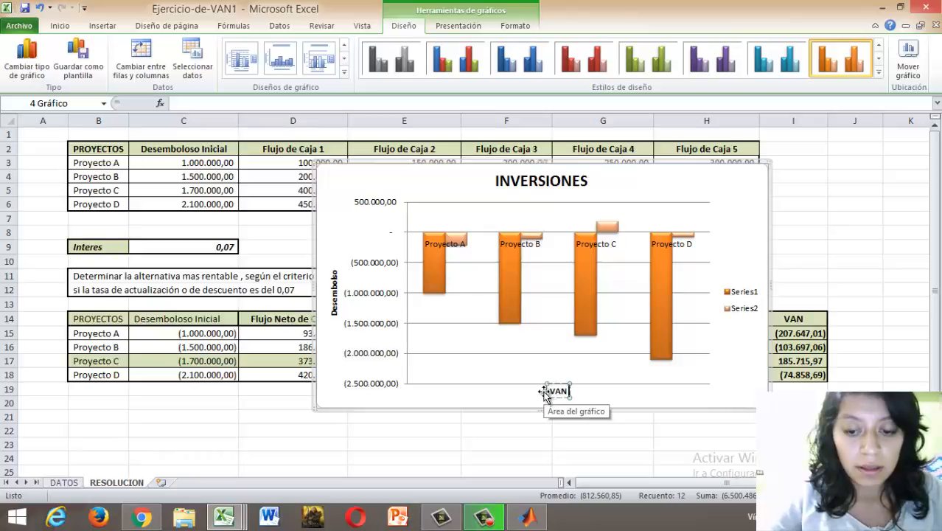
type(" Proyecto")
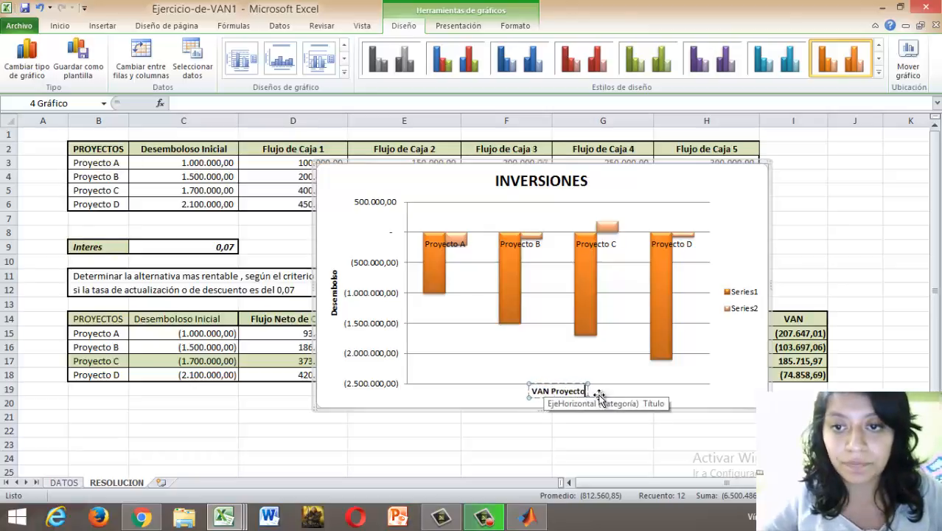
- Rename the chart's Series1 as Desembolso Inicial in the chart's data source settings
right_click(743, 296)
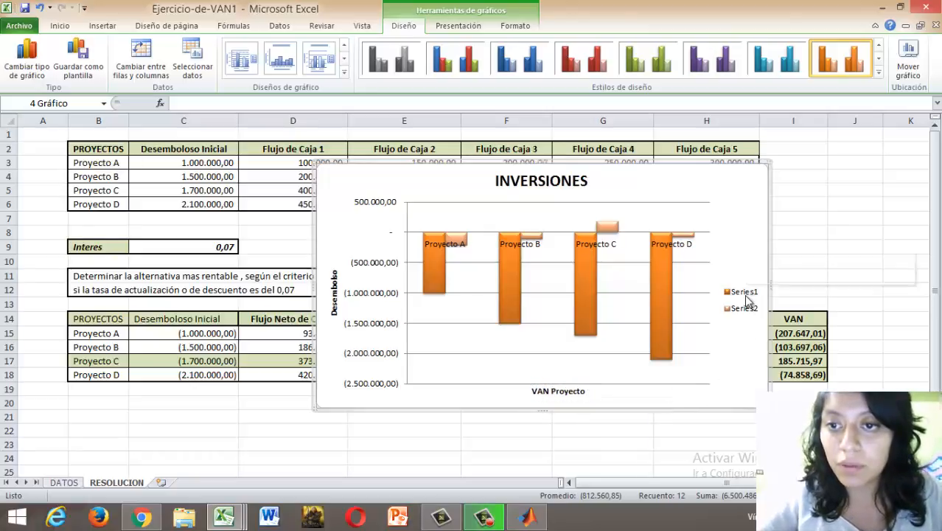
left_click(787, 370)
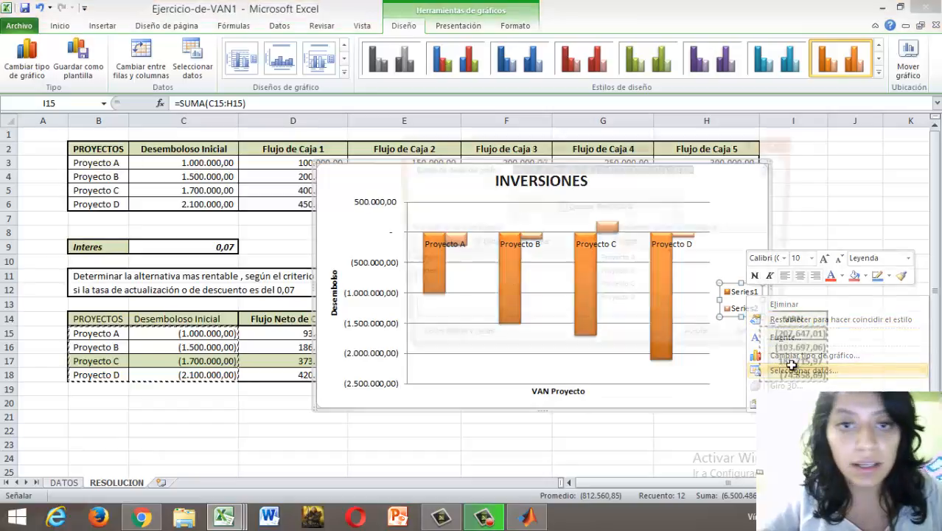
left_click(446, 267)
left_click(475, 246)
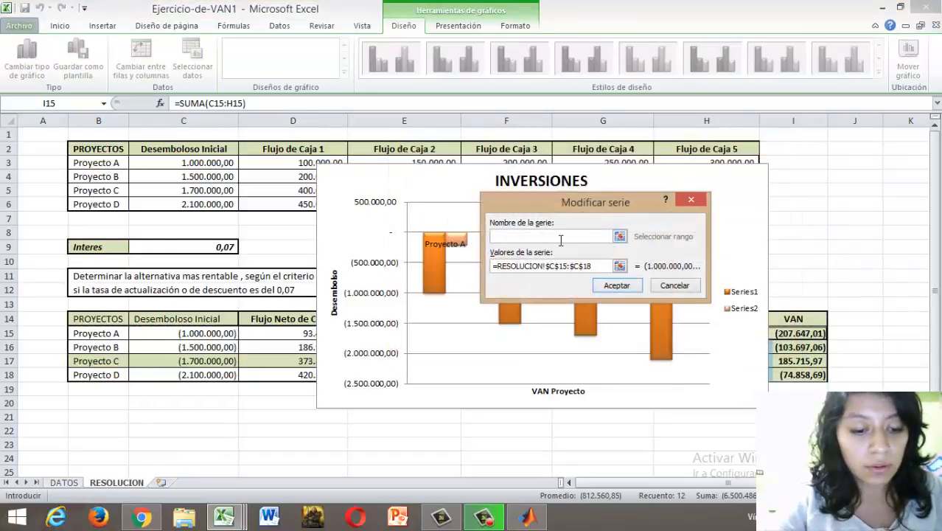
type("Desembols")
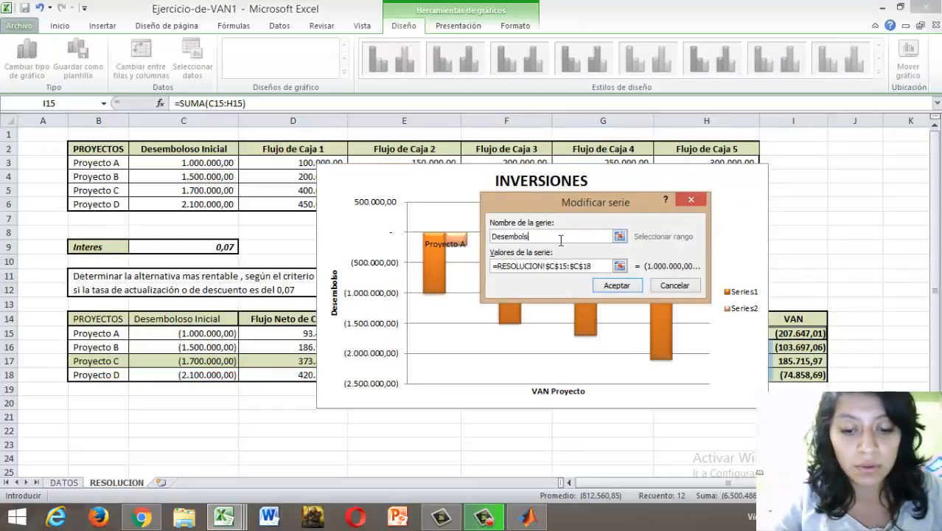
type("o Inicial")
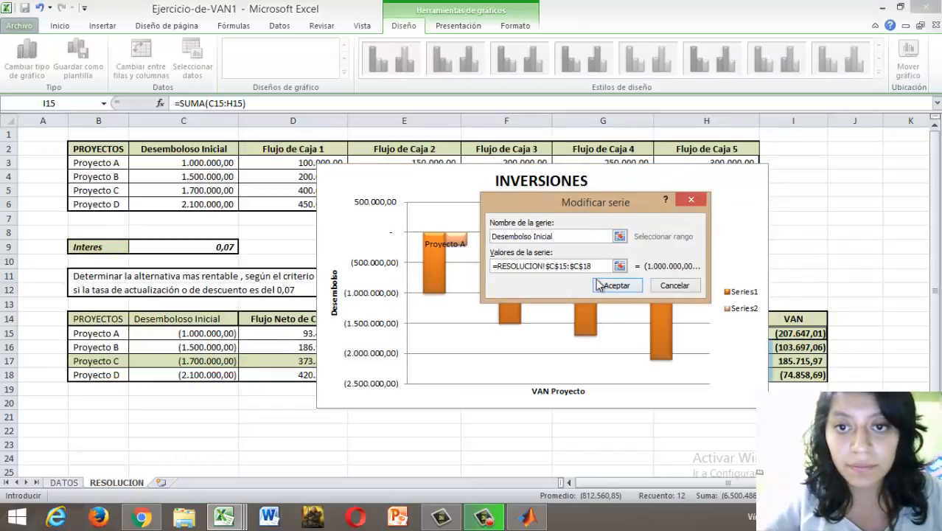
left_click(610, 287)
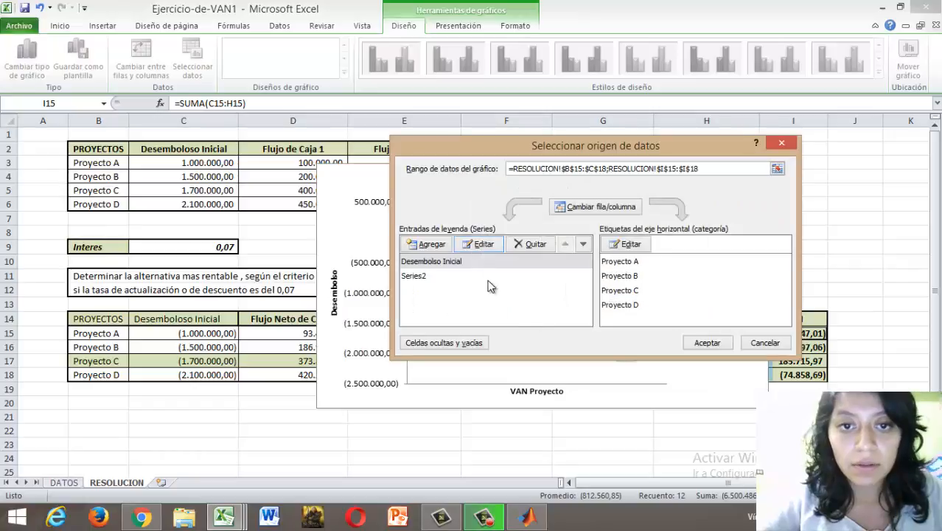
- Rename Series2 as VAN and apply the chart's data source changes
left_click(477, 276)
left_click(479, 244)
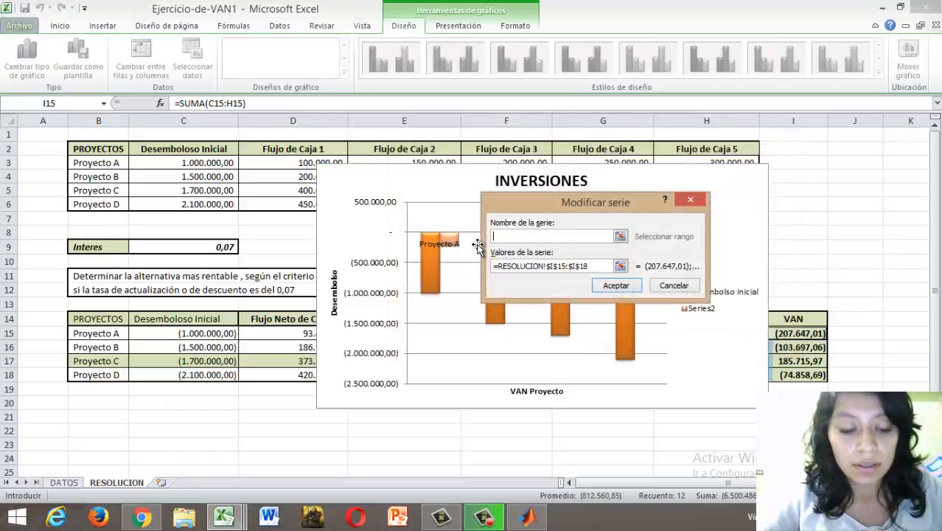
type("VAN")
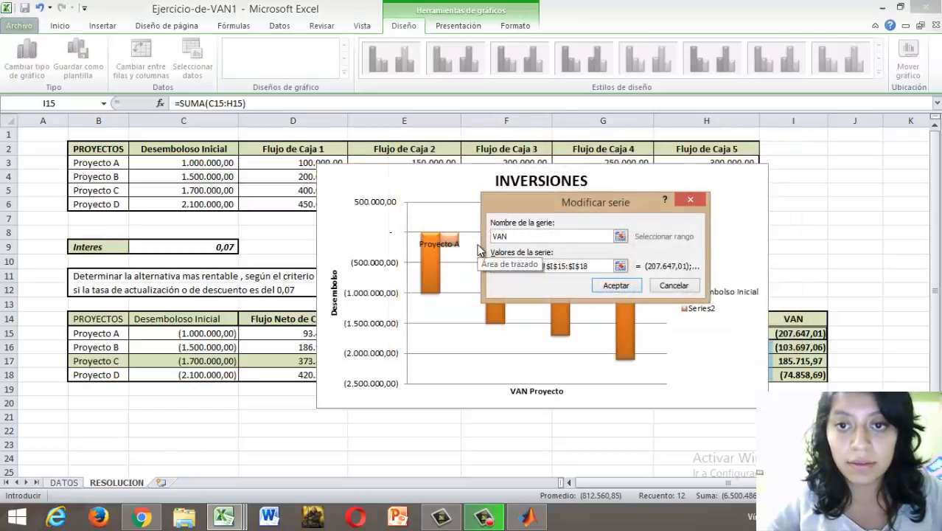
key("Return")
left_click(706, 343)
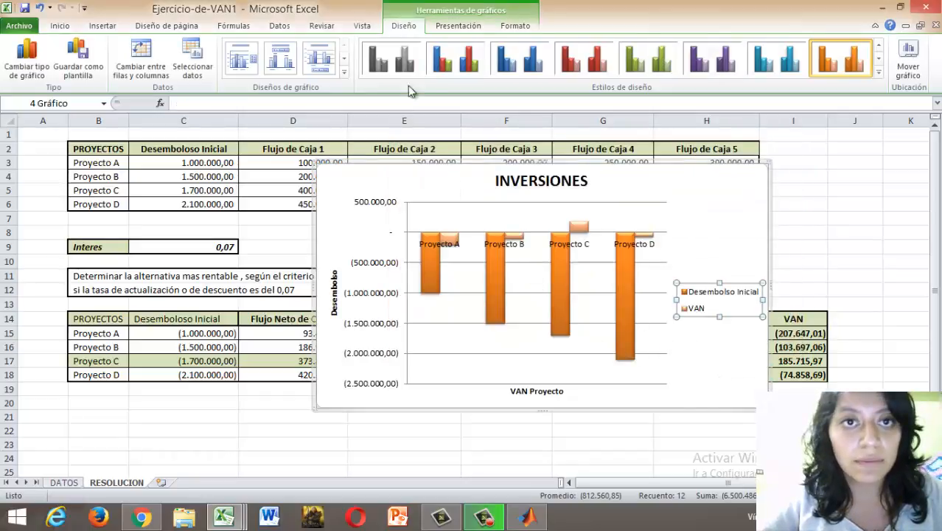
- Add data labels to both chart series with the Extremo externo position
left_click(463, 27)
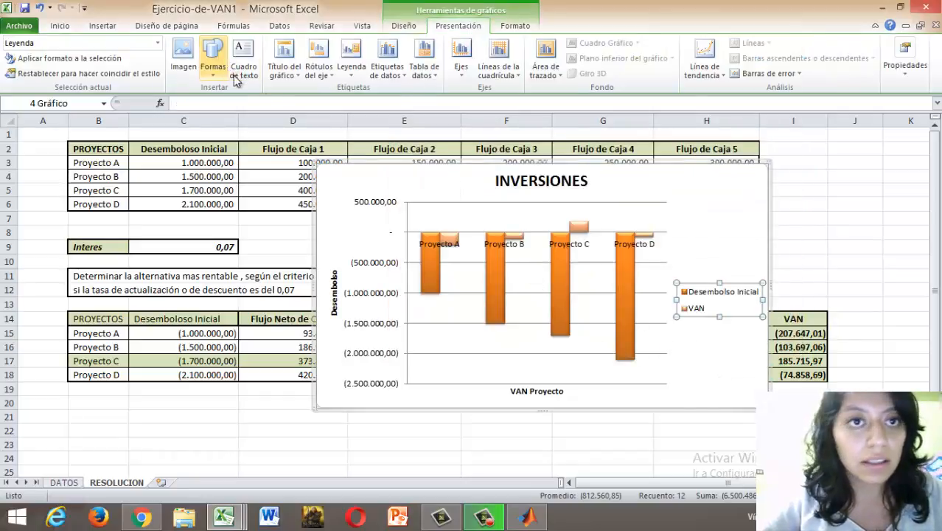
left_click(384, 74)
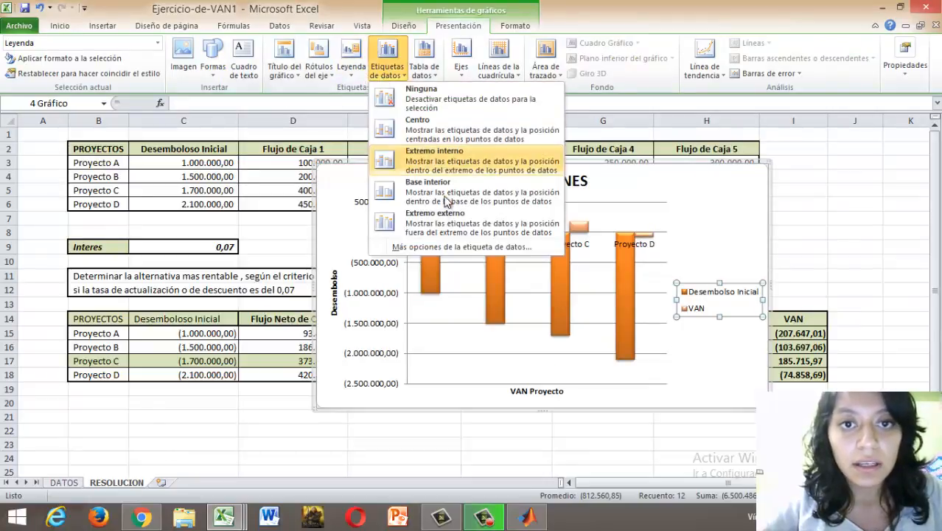
left_click(428, 221)
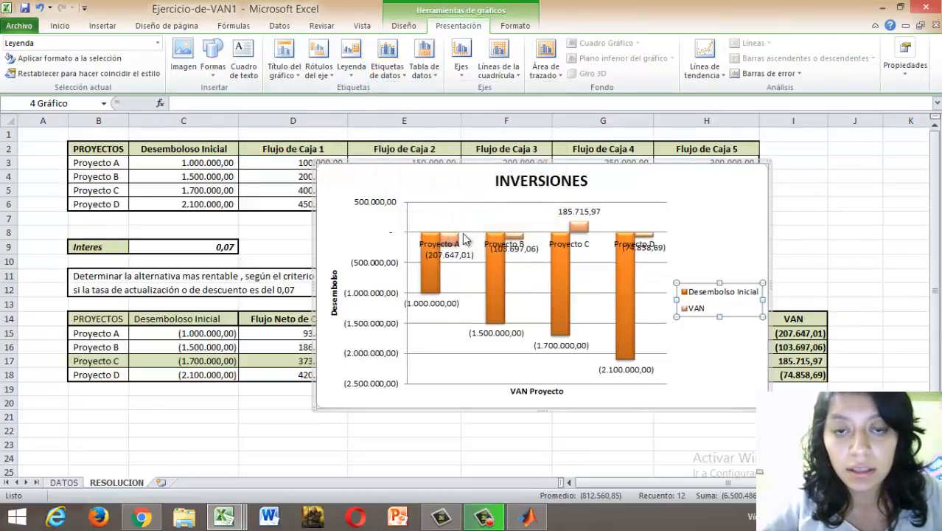
- Move the VAN data labels of Proyecto B and Proyecto D above their bars, clear of the category names
left_click(525, 250)
left_click(525, 249)
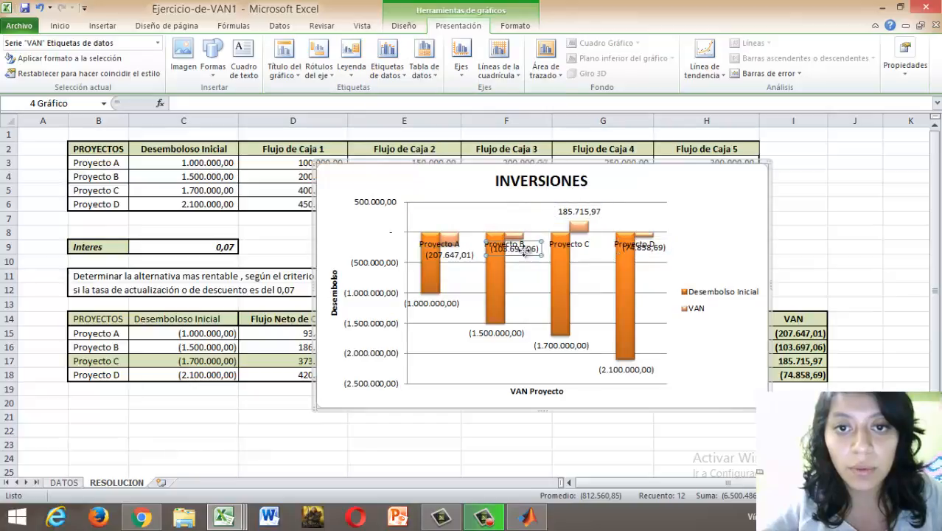
left_click_drag(525, 249, 522, 229)
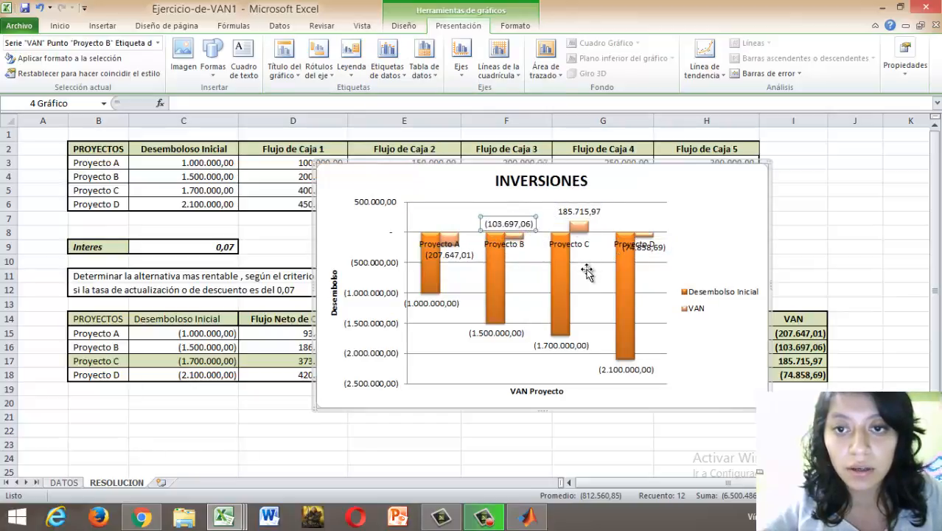
left_click(651, 250)
left_click_drag(652, 253, 651, 227)
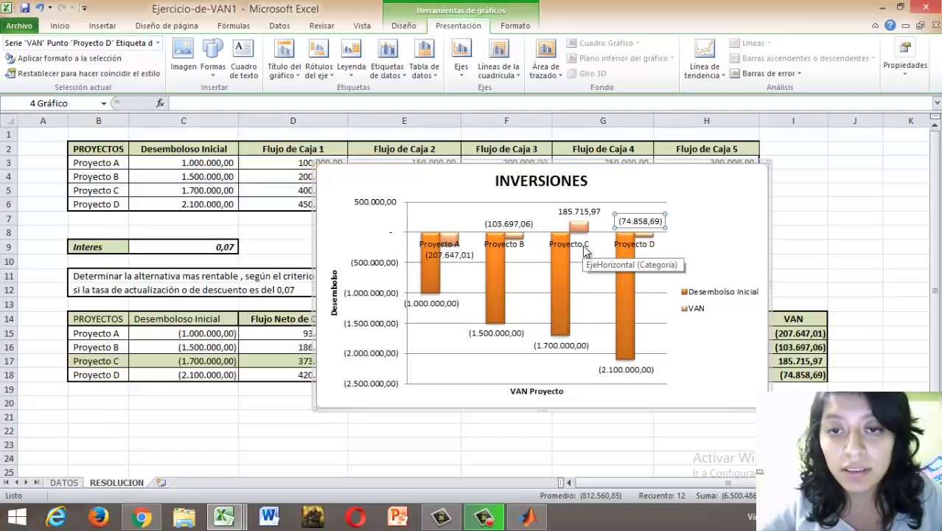
left_click(662, 278)
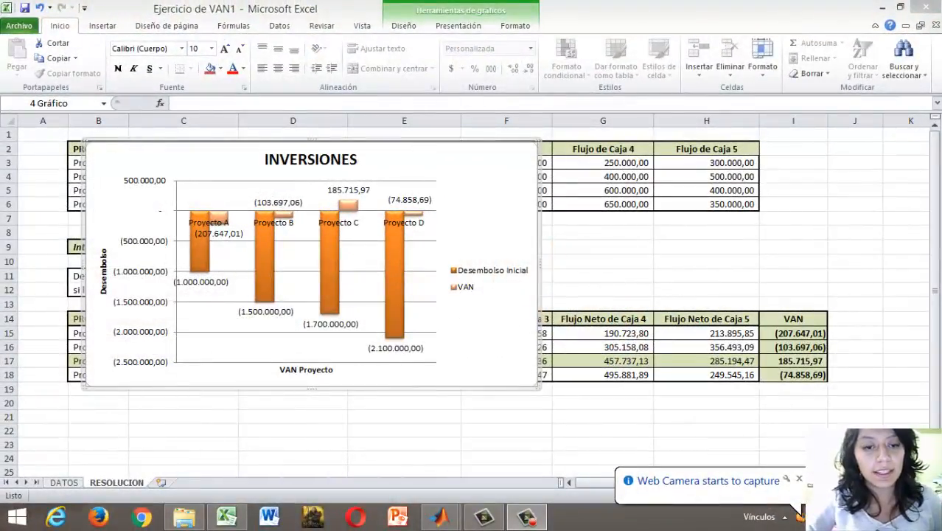
- Switch to the MATLAB Command Window and define the discount rate as i=0.07
mouse_move(457, 520)
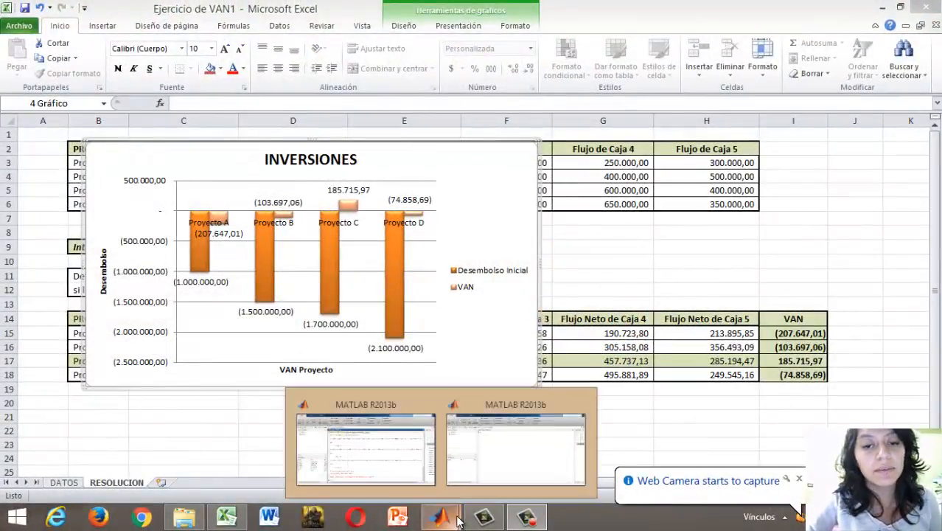
left_click(483, 472)
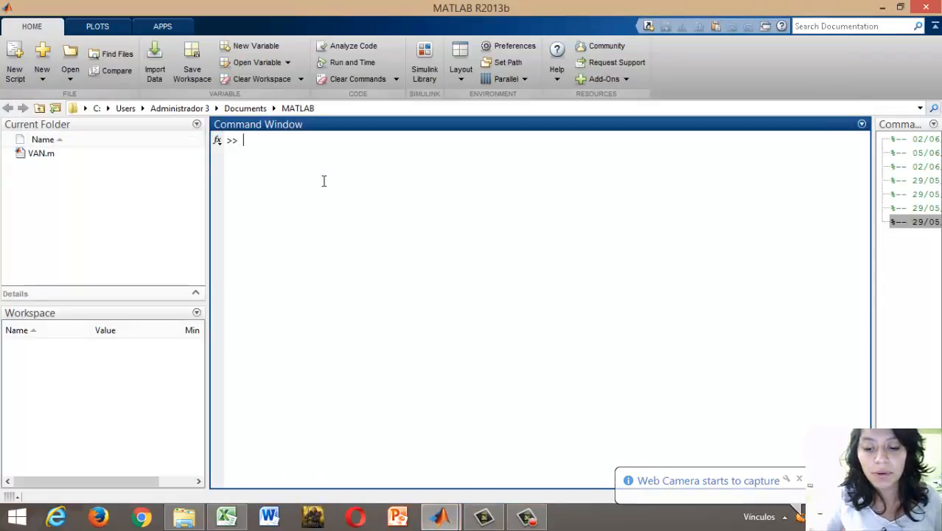
type("i=")
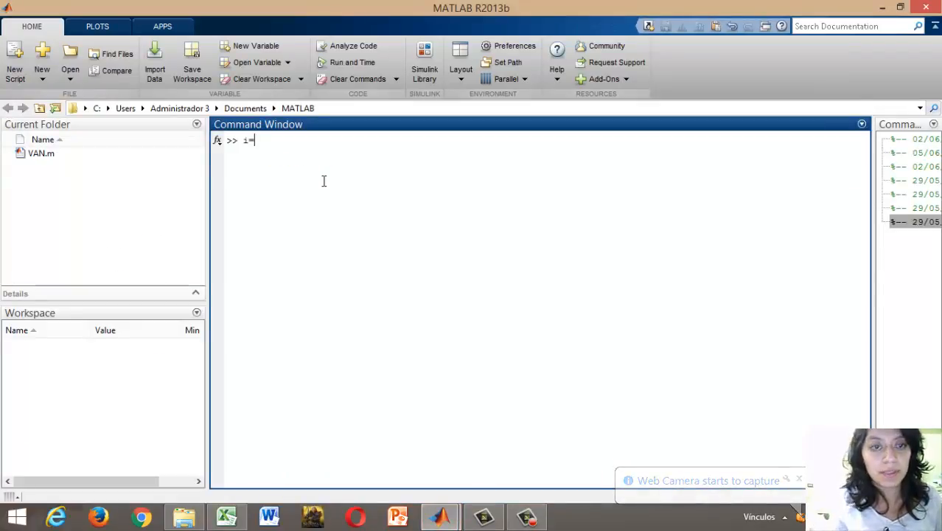
type("0.0")
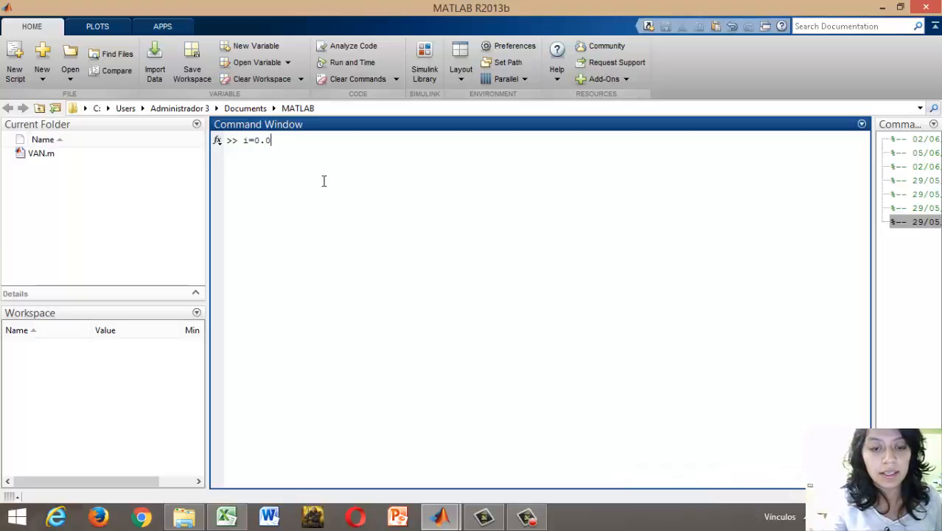
type("7")
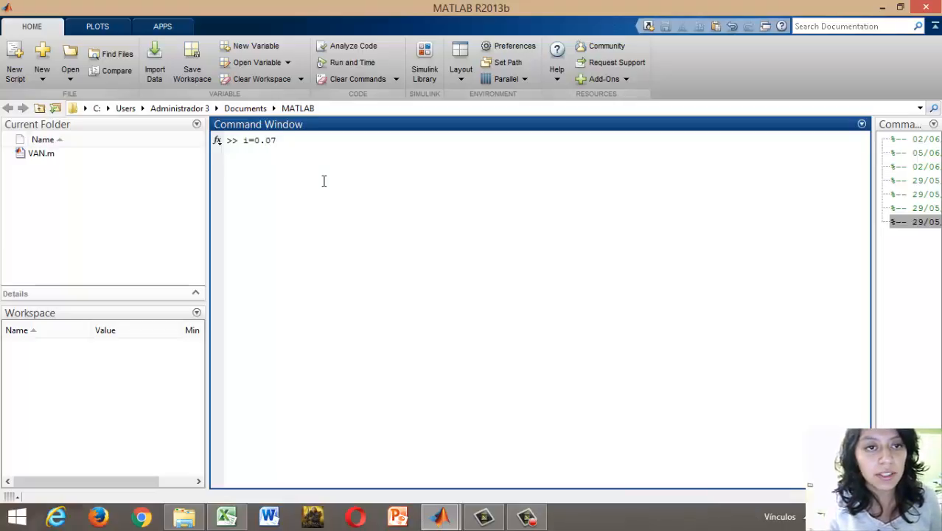
key("Return")
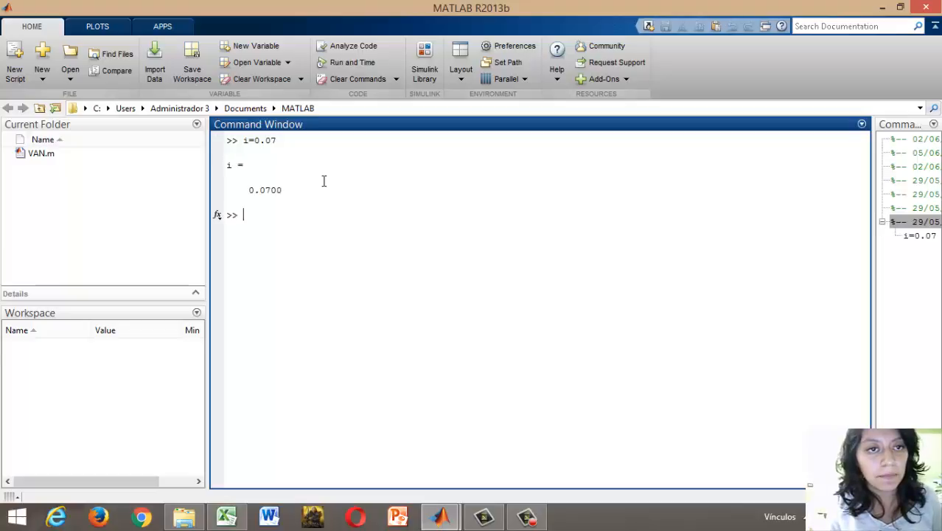
- Run xlsread('f:Ejercicio de VAN1.xlsx',-1) to import worksheet data through interactive range selection
type("xls")
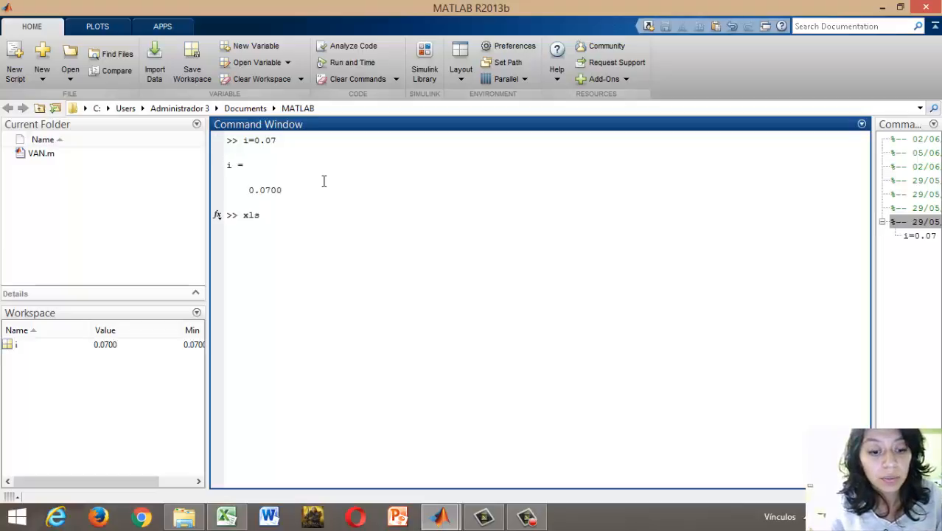
type("read")
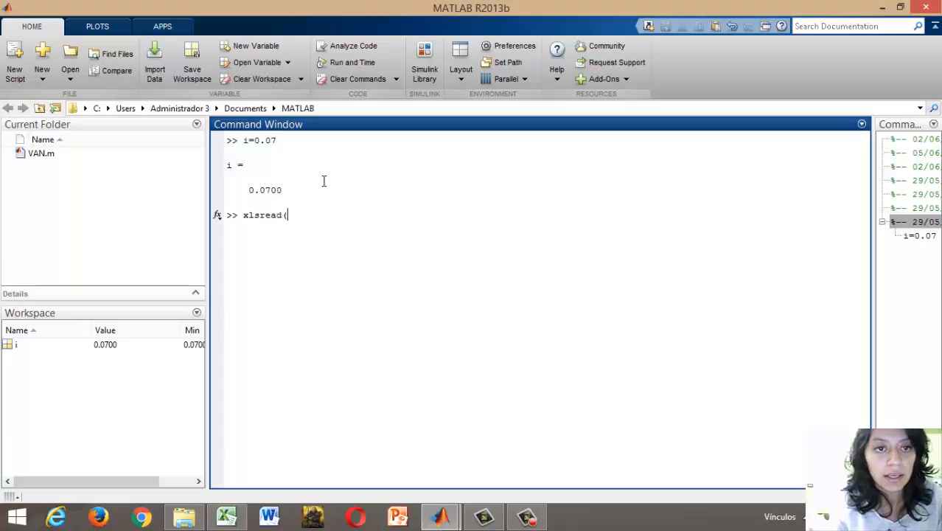
type("('")
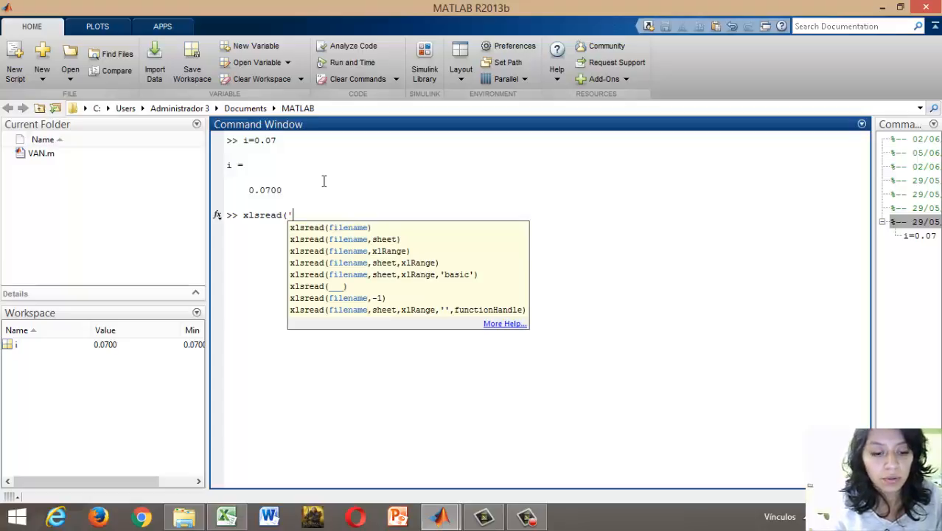
type("f:E")
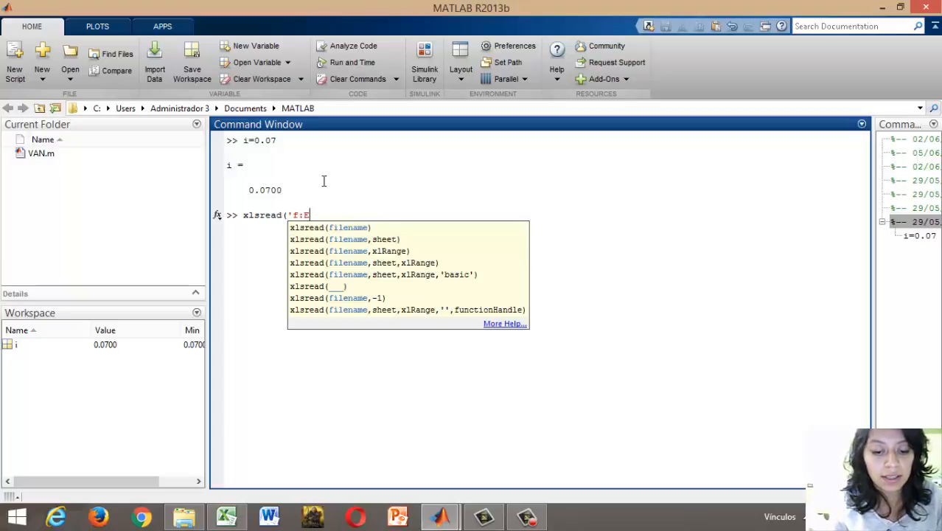
type("jerciccio")
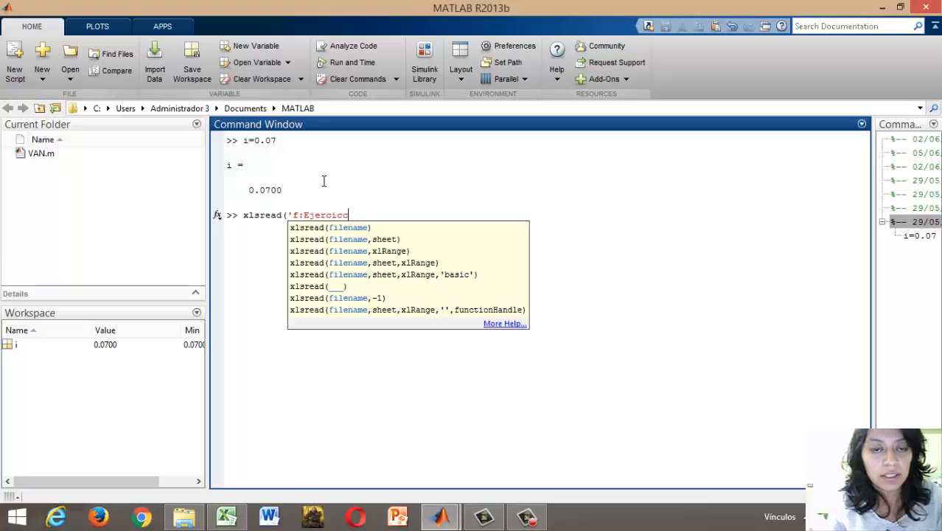
key("BackSpace")
key("BackSpace")
key("BackSpace")
type("io")
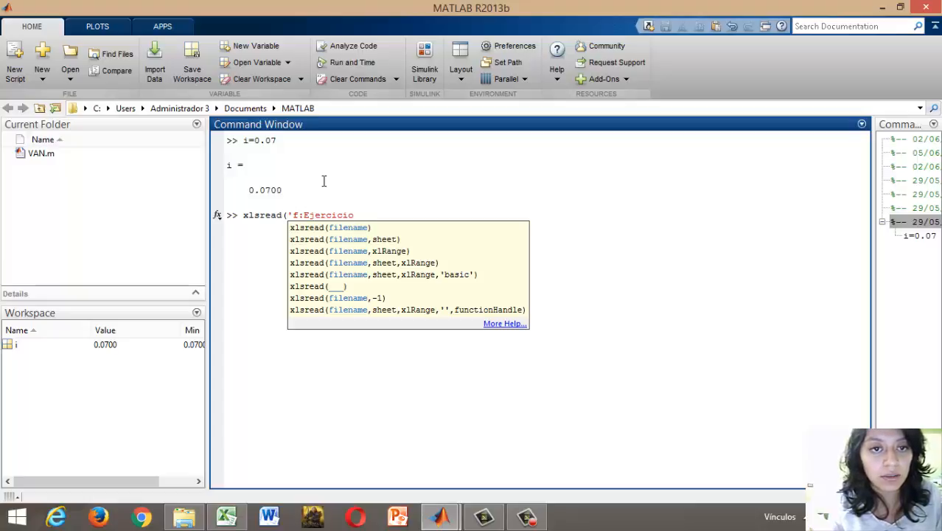
type("de VNA")
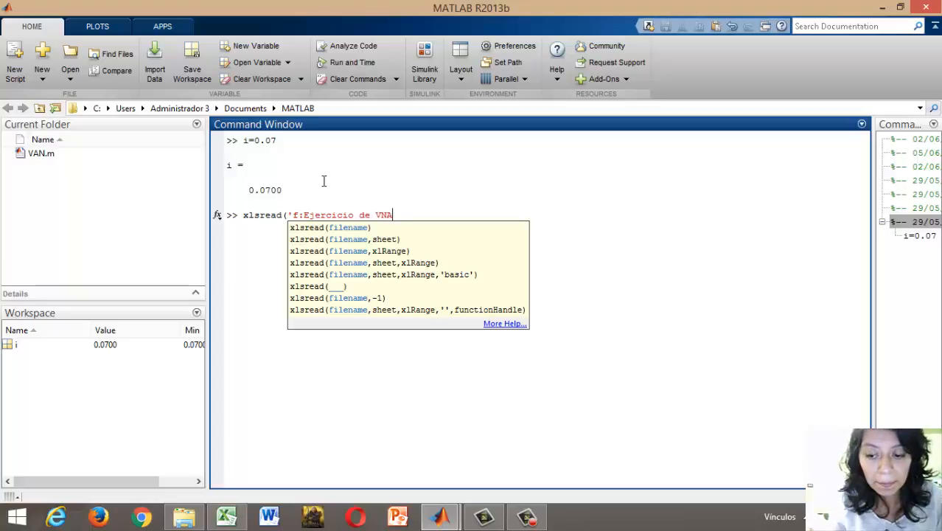
key("BackSpace")
key("BackSpace")
type("AN1")
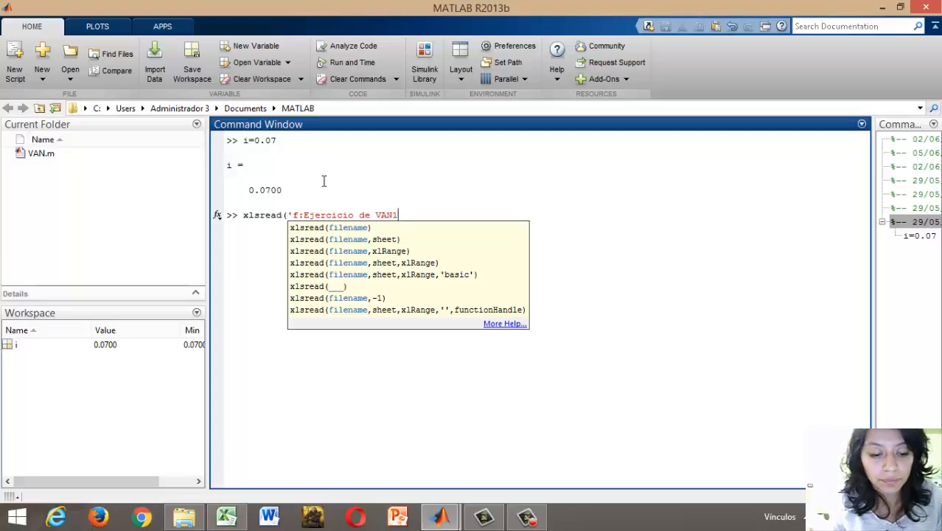
type(".")
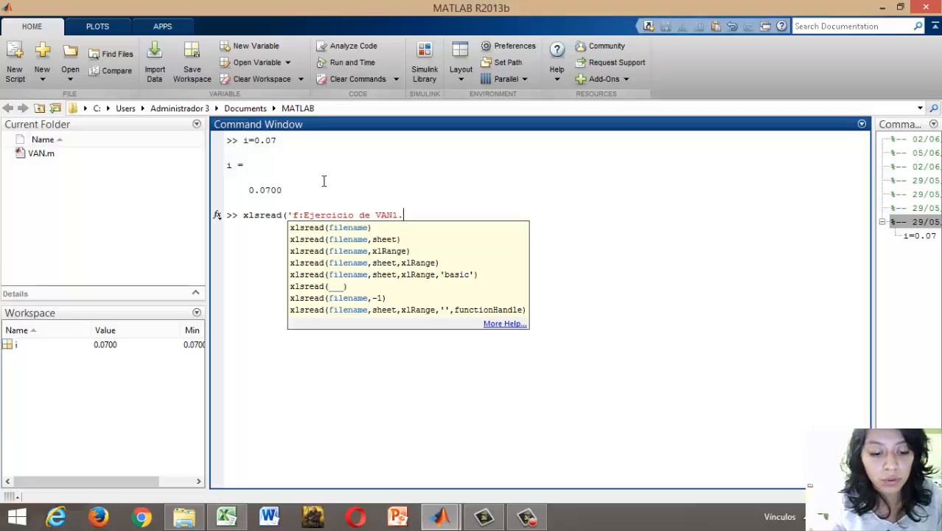
type("xlsx")
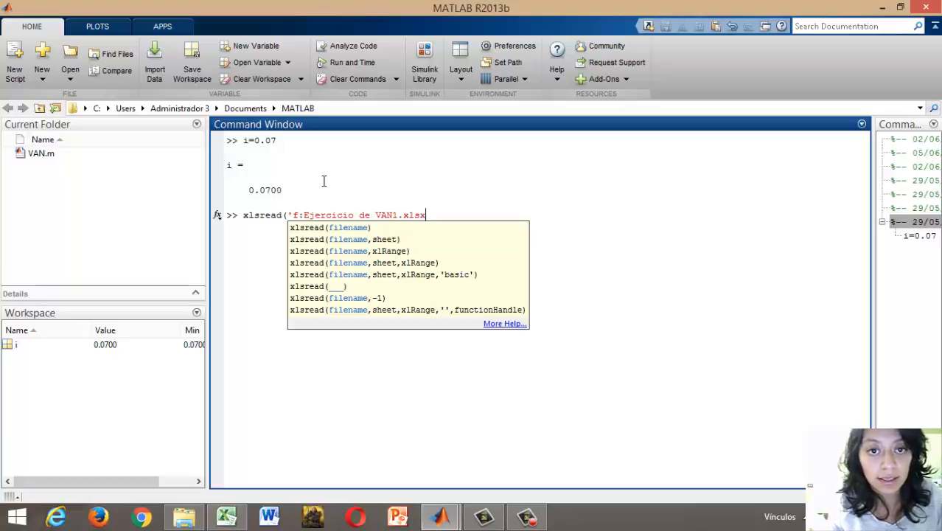
type("'")
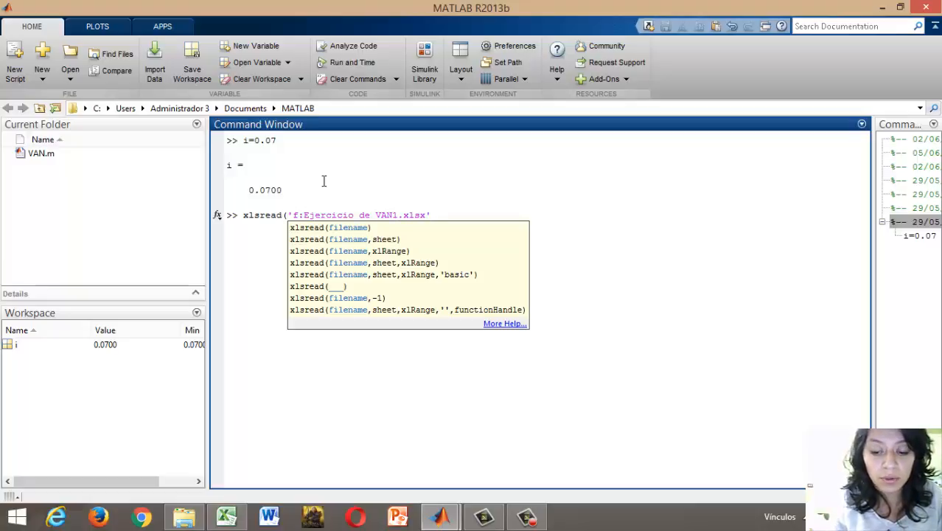
type(",-1)")
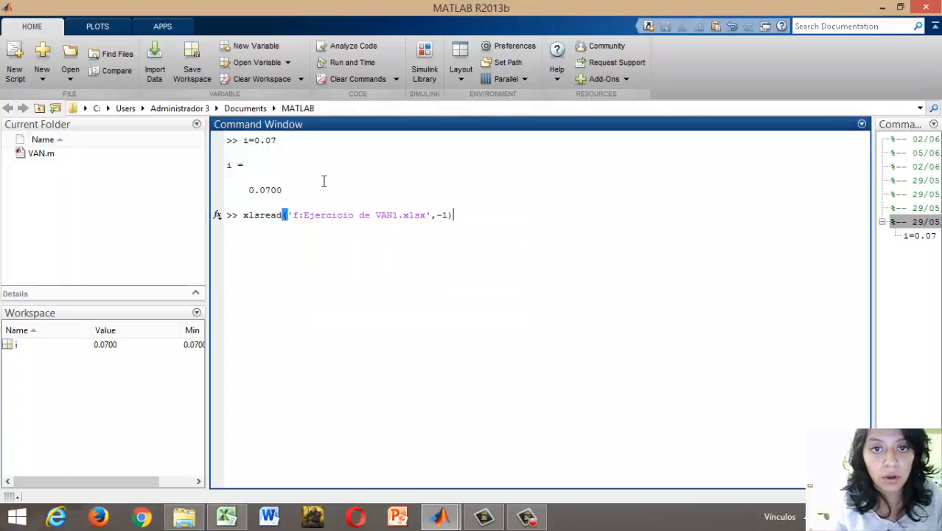
key("Return")
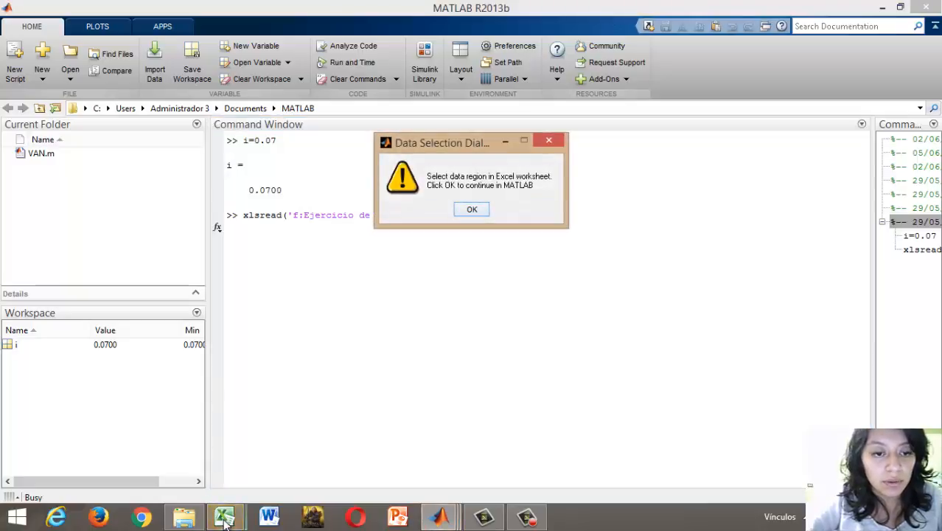
- Select the projects table B3:H7 on the DATOS sheet of the read-only Excel workbook and confirm the data selection in MATLAB
mouse_move(225, 516)
left_click(270, 459)
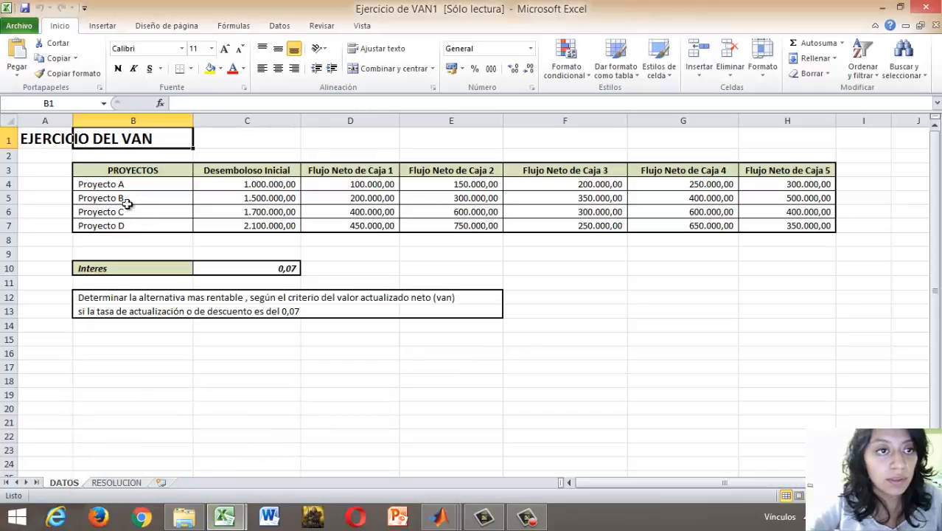
left_click_drag(89, 169, 768, 231)
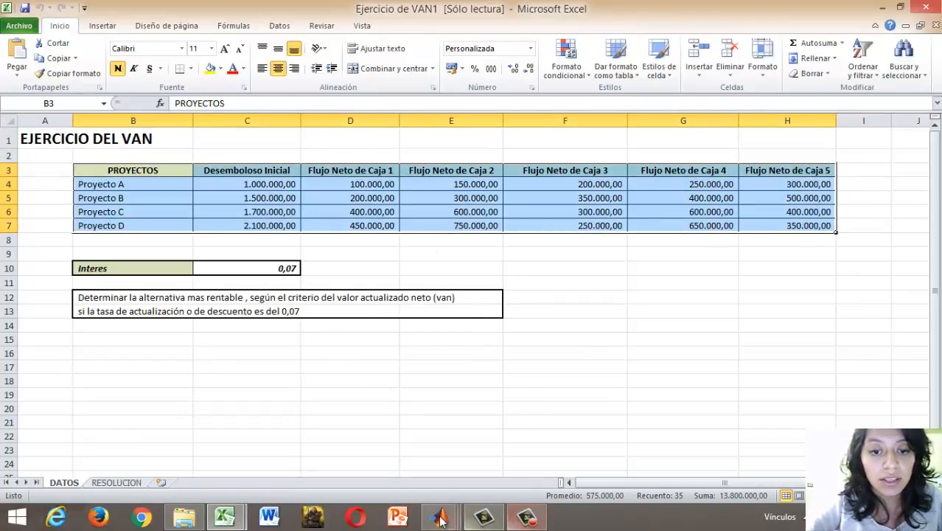
mouse_move(441, 517)
left_click(567, 452)
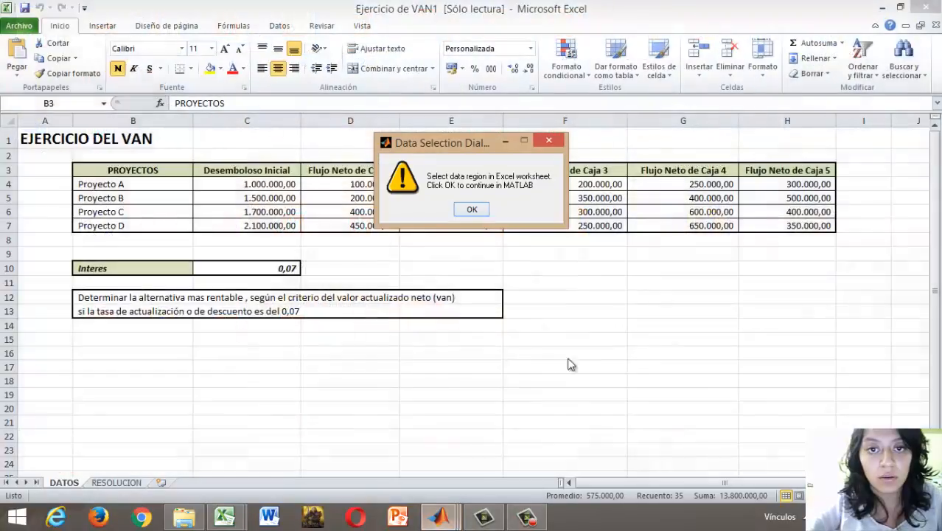
left_click(468, 208)
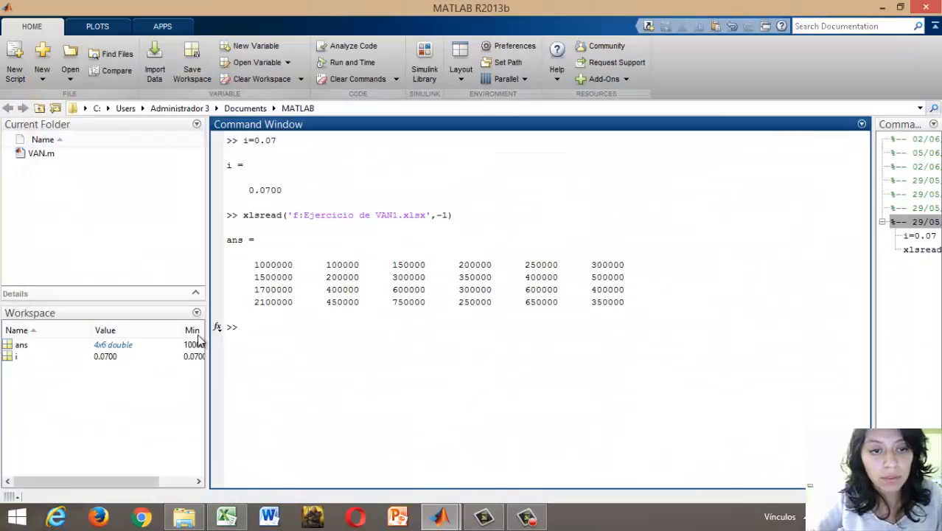
- Set the numeric display format to bank
type("format bank")
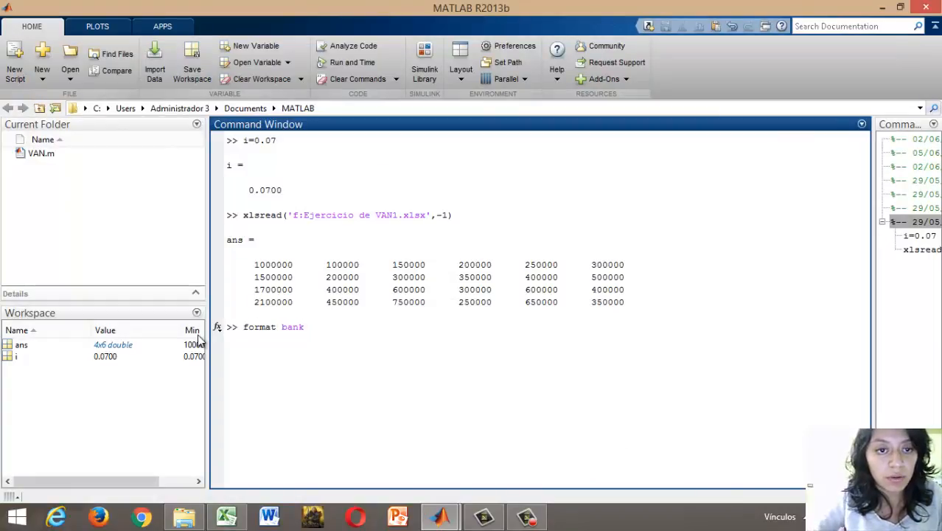
key("Return")
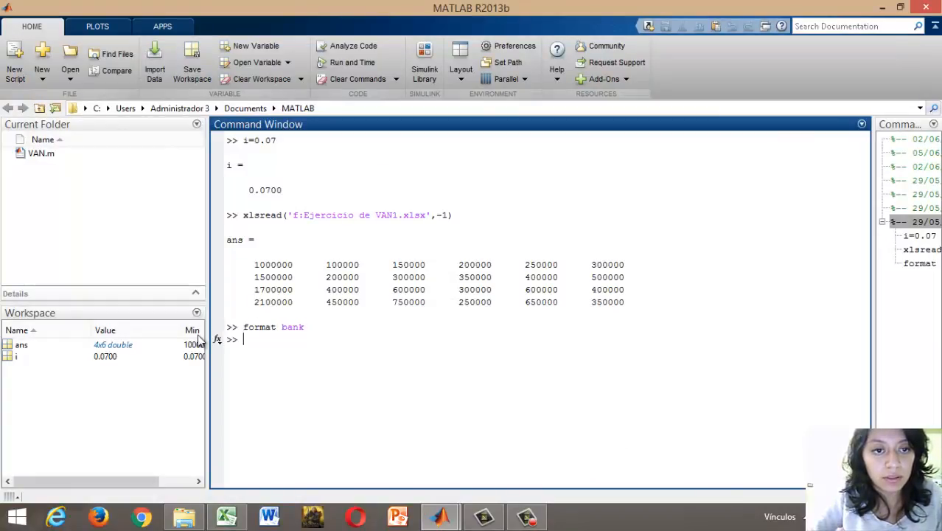
- Start the VAN1 formula at the command prompt with the first project's negative initial investment: VAN1=-1000000
type("VAN")
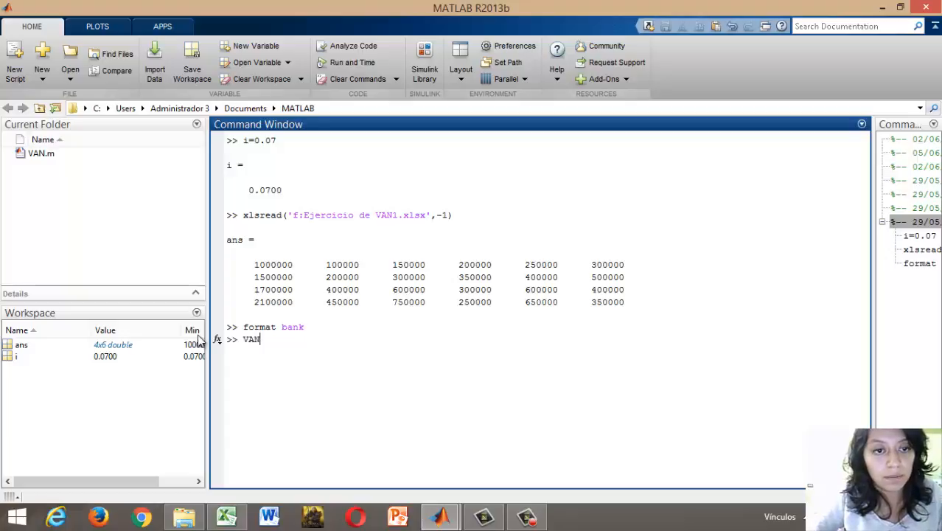
type("1")
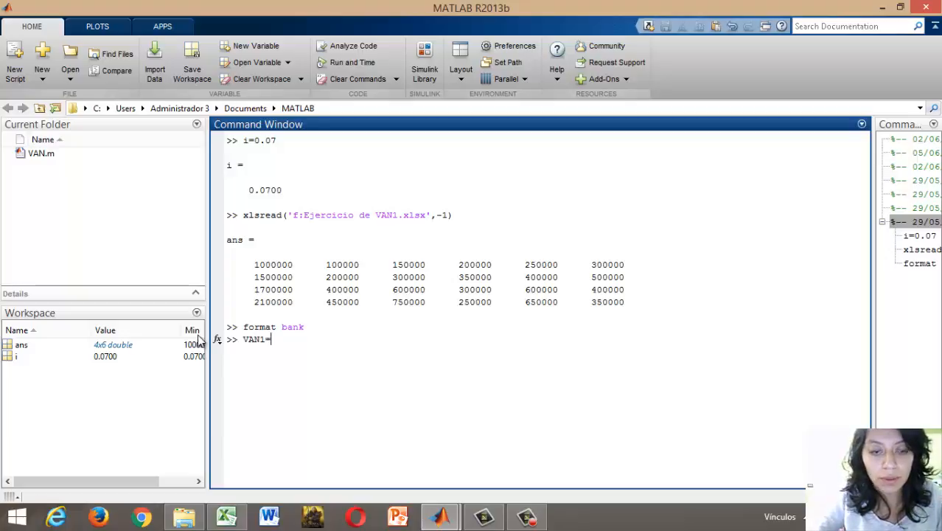
type("=")
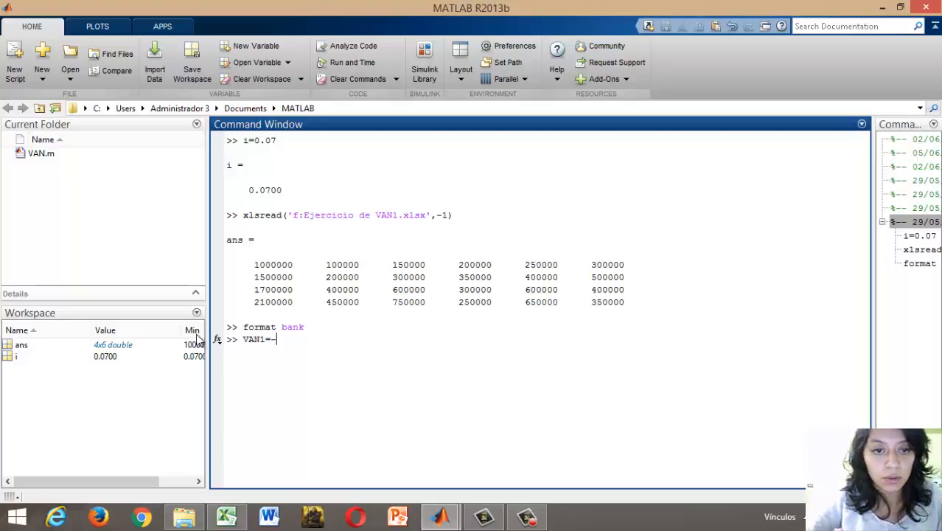
type("-")
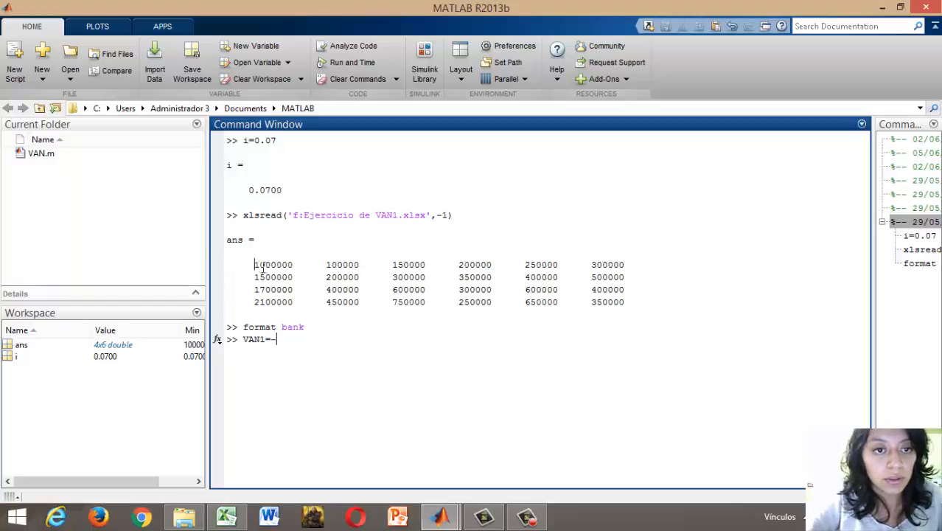
left_click_drag(255, 264, 293, 264)
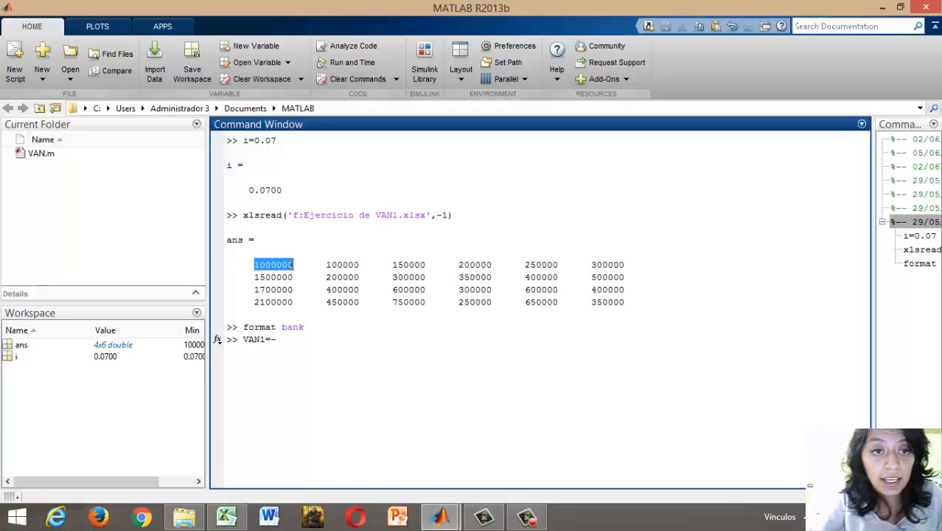
type("1000000")
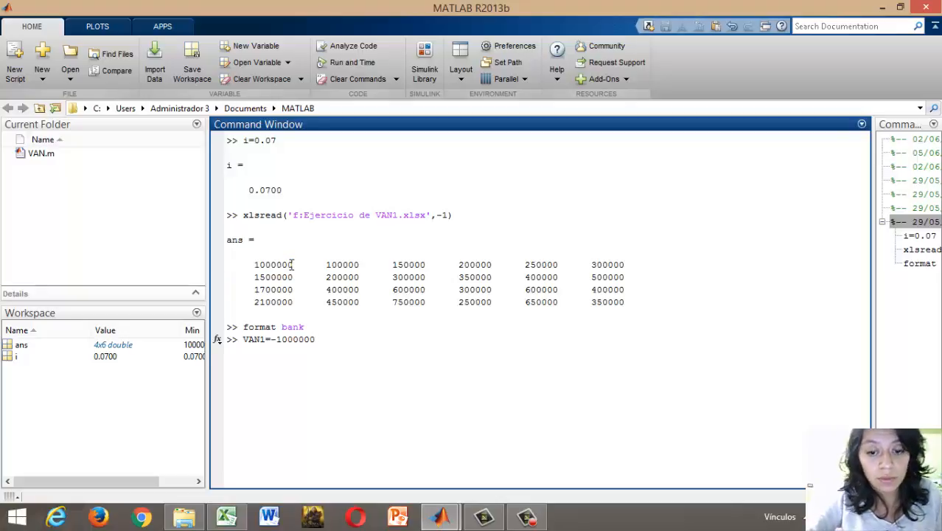
- Add the first discounted cash flow, +(100000/(1+i)^1), to the VAN1 formula
type("+(")
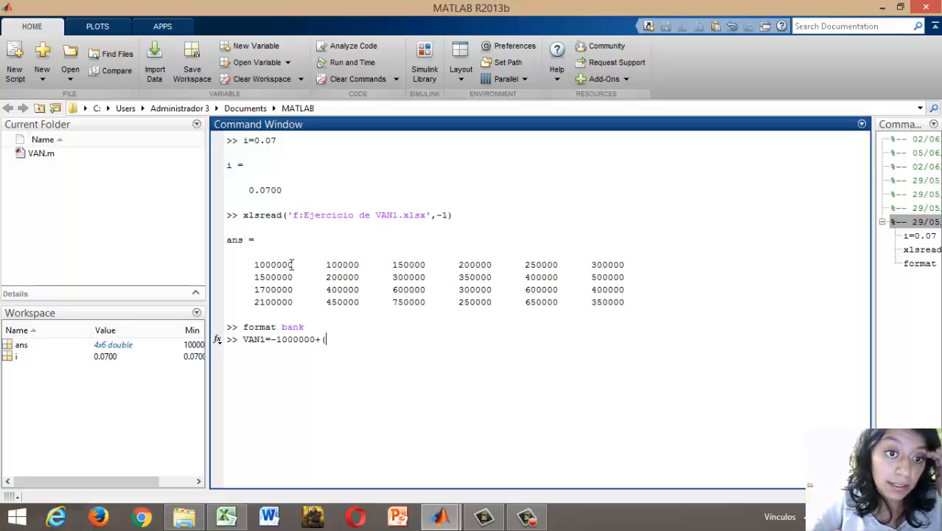
left_click_drag(324, 259, 361, 264)
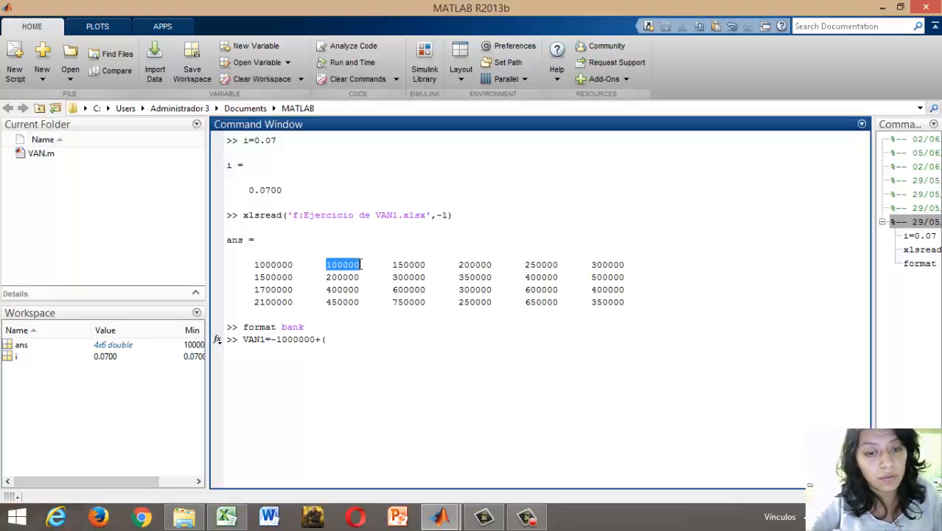
type("100000")
type("/(")
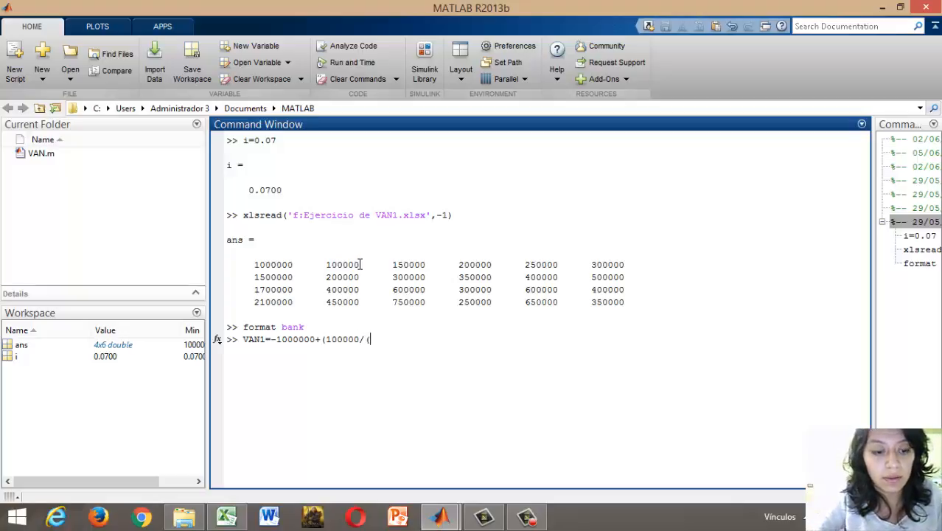
type("1+")
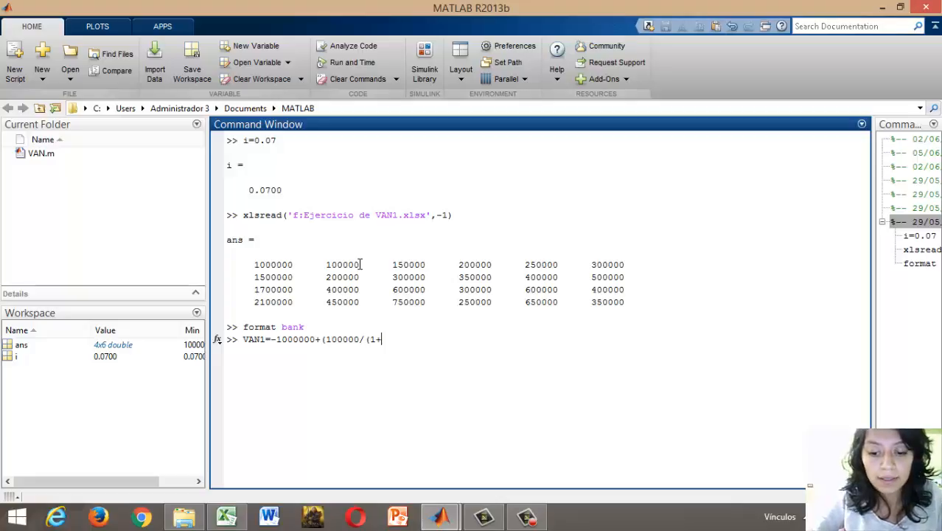
type("i)")
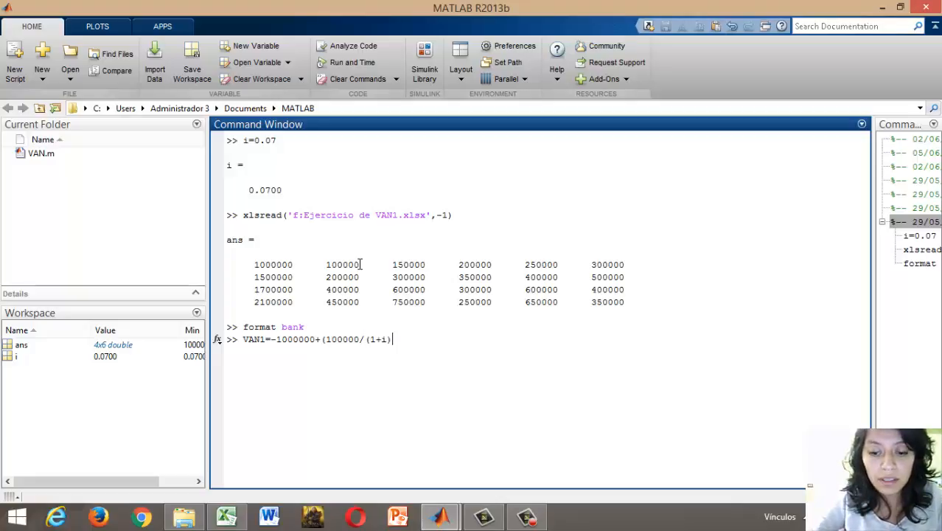
type("^1")
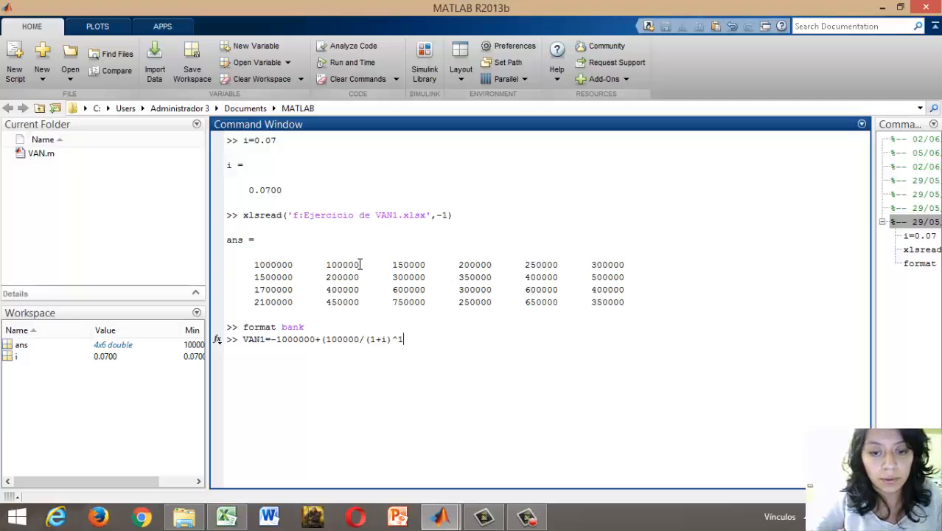
type(")+(")
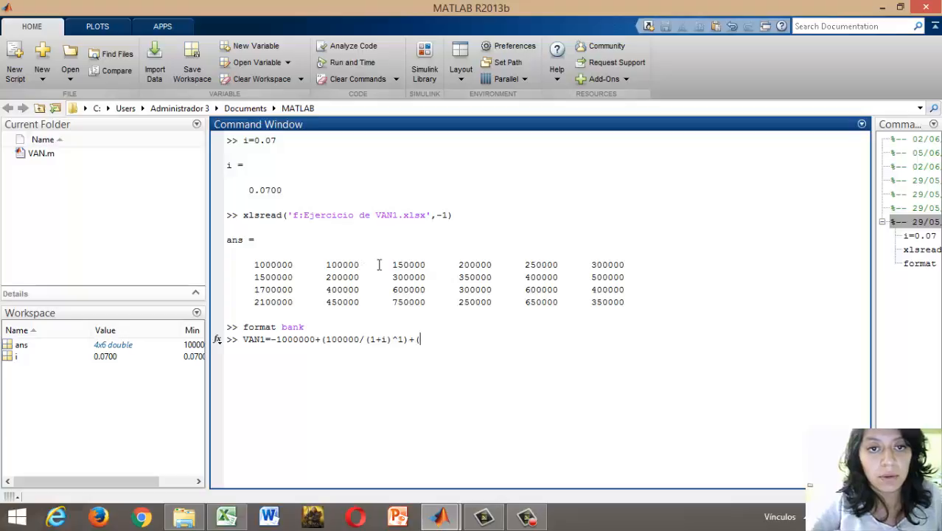
- Add the second discounted cash flow, (150000/(1+i)^2), to the VAN1 formula
left_click_drag(392, 264, 427, 264)
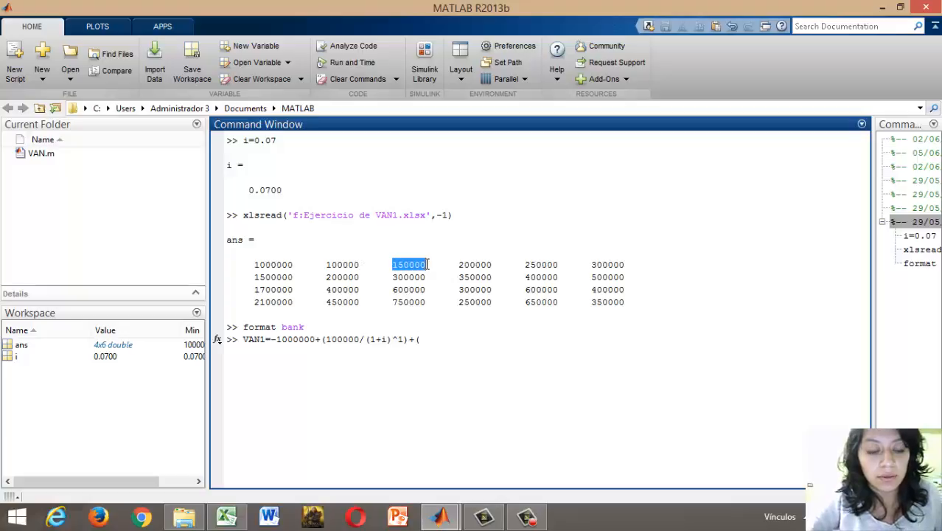
type("150000")
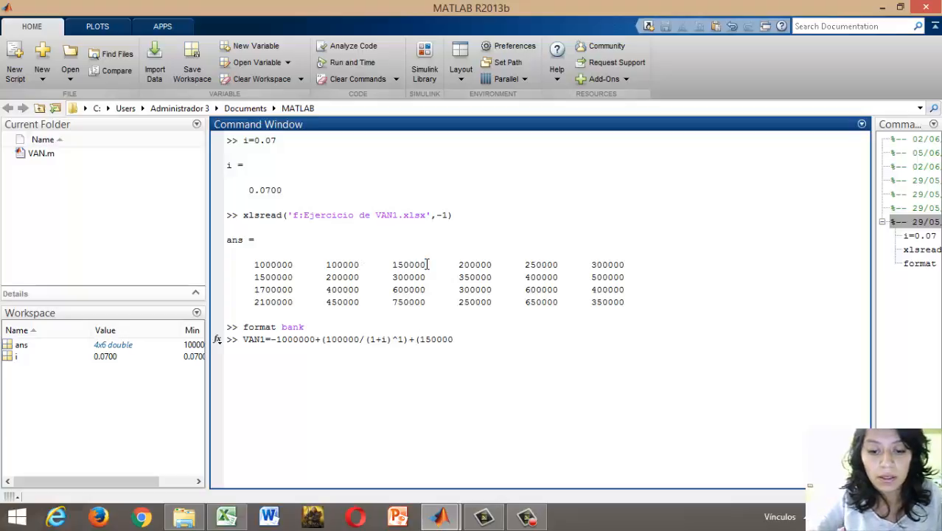
type("/")
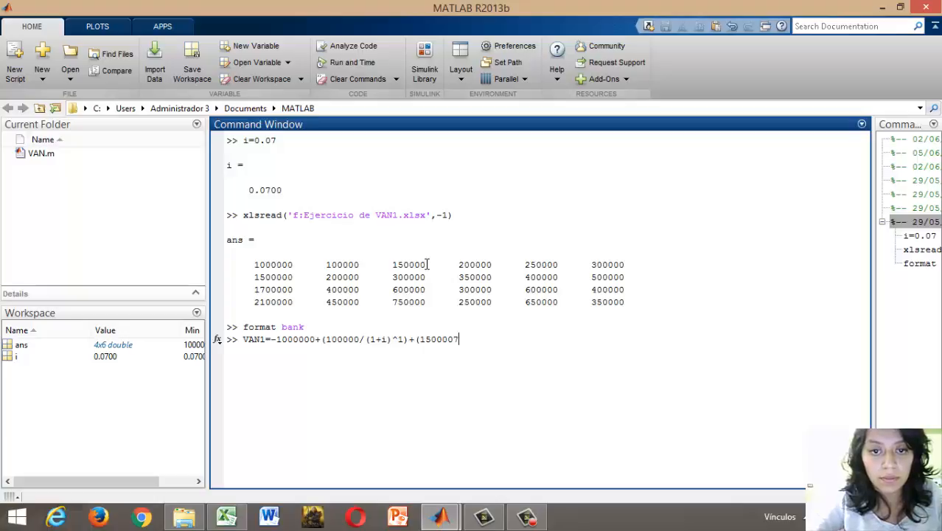
type("(")
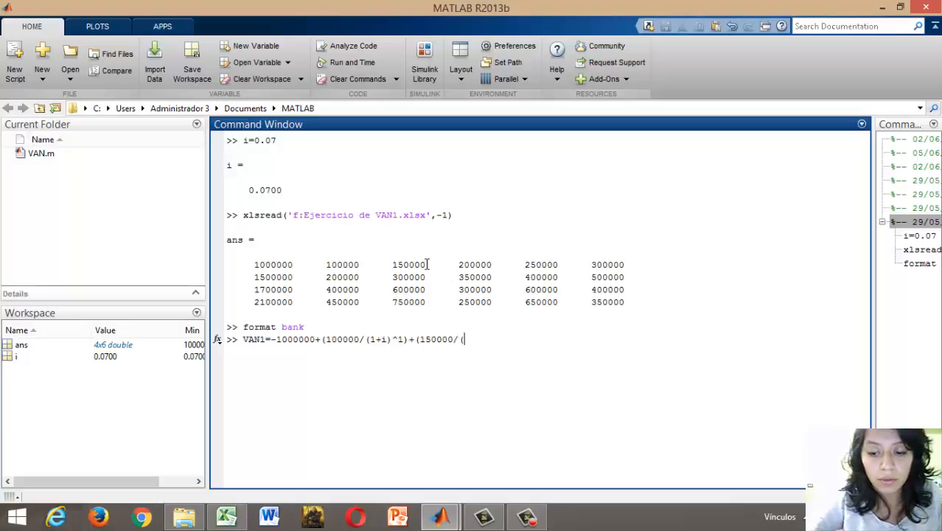
type("1+")
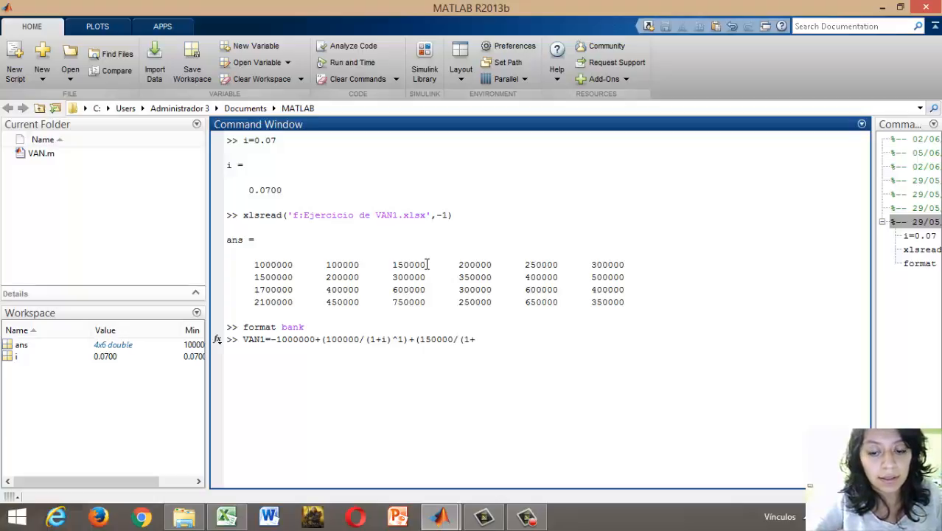
type("i)^2")
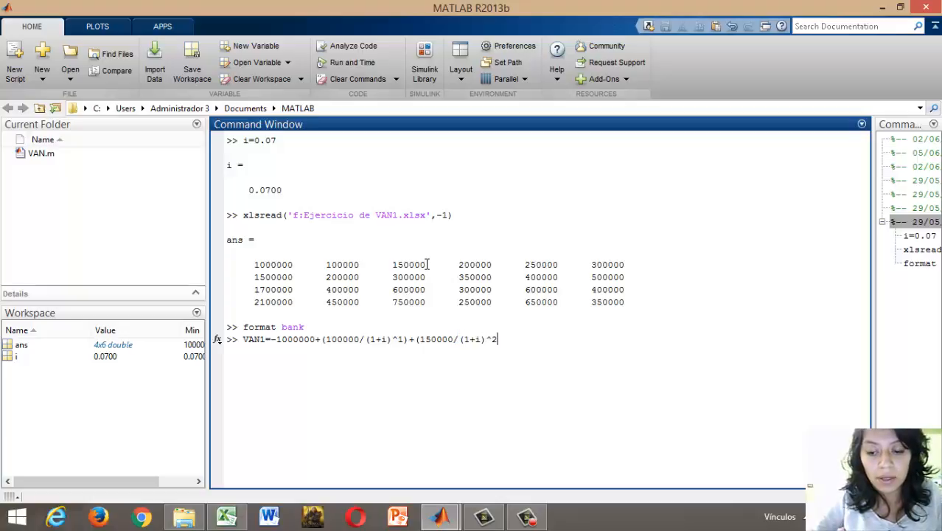
type("+")
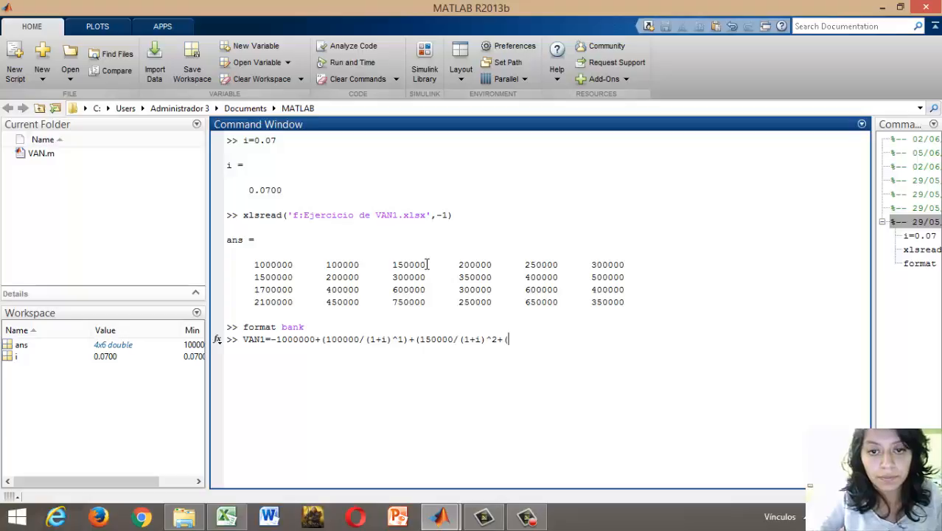
key("BackSpace")
type(")")
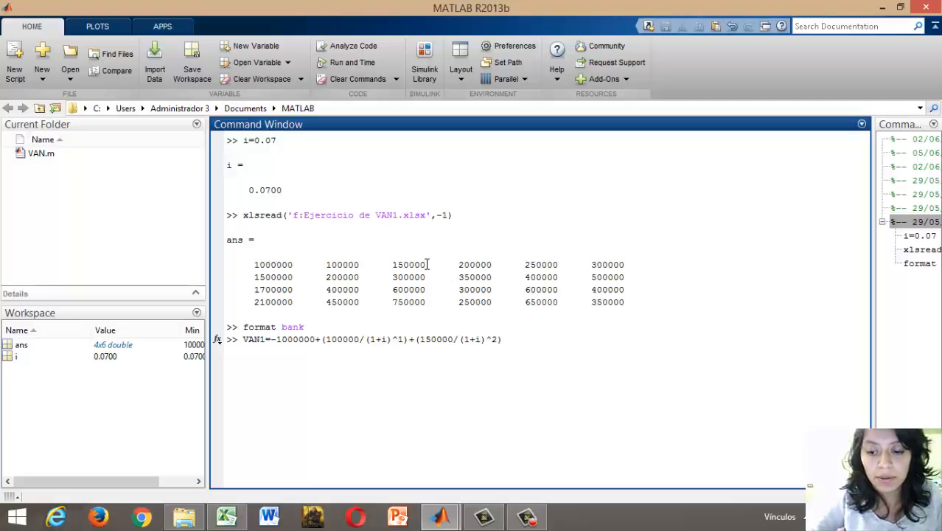
- Extend the VAN1 formula with the third discounted cash flow, +(200000/(1+i)^3)
type("+(")
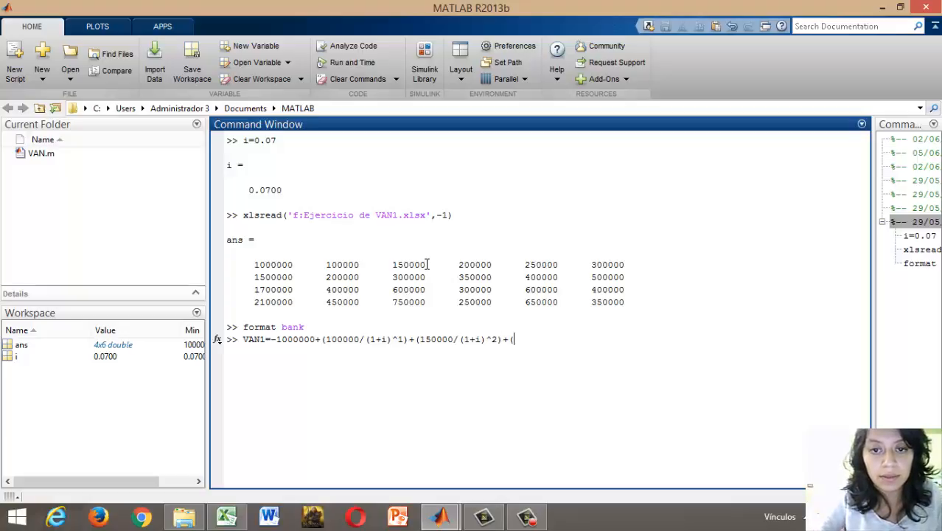
left_click_drag(458, 264, 492, 265)
key("ctrl+c")
key("ctrl+v")
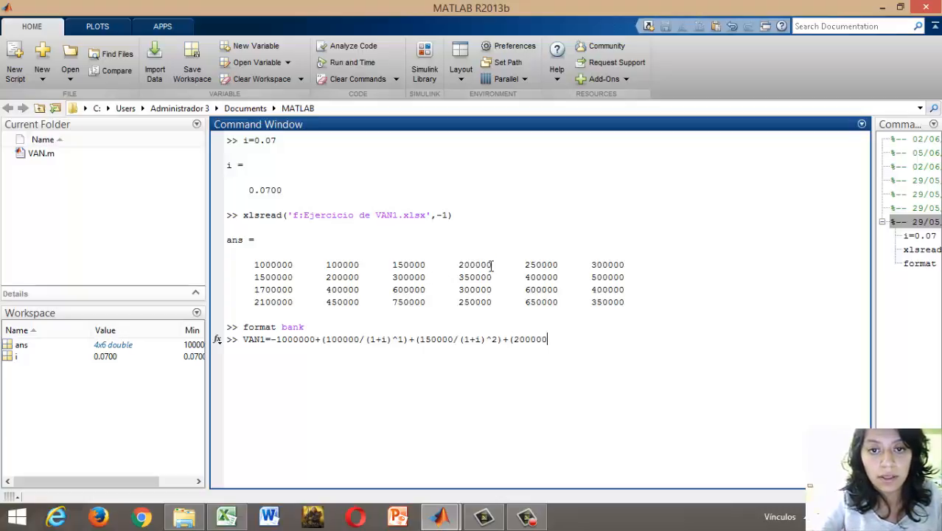
type("/(1+")
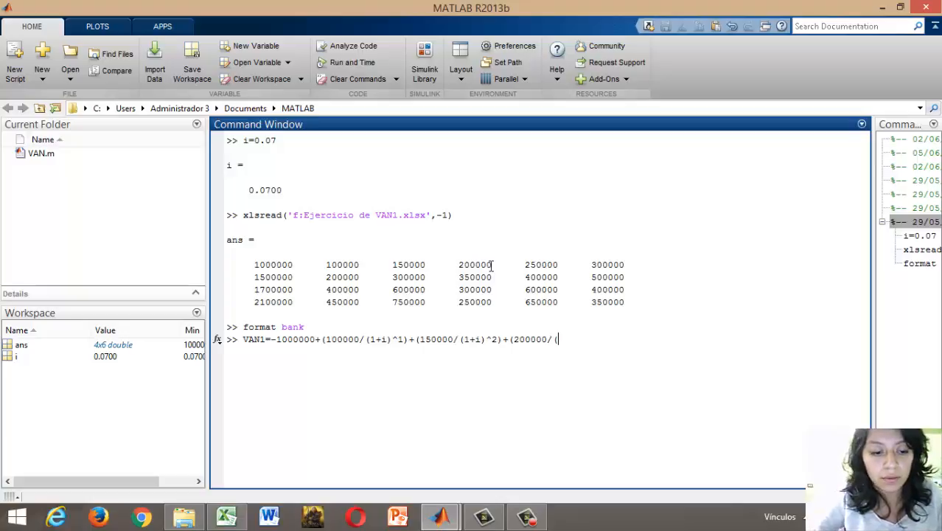
type("i)")
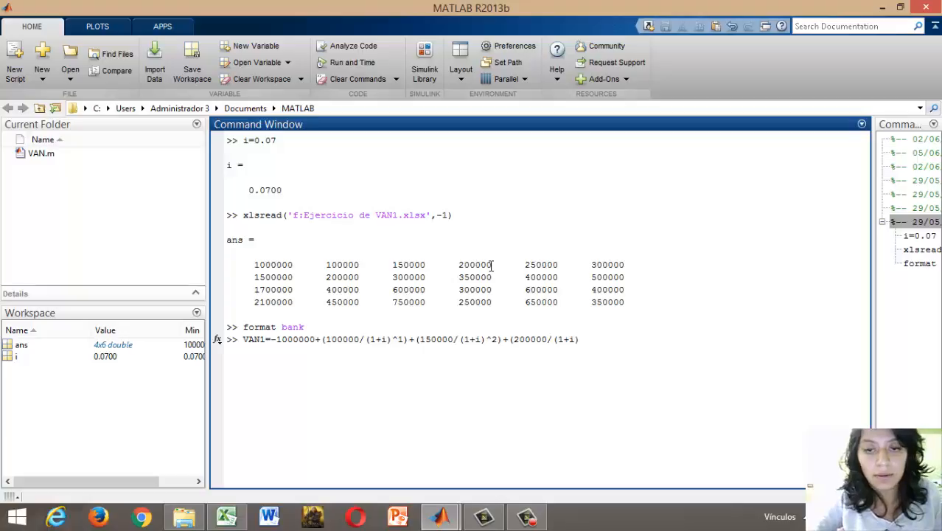
type("^3")
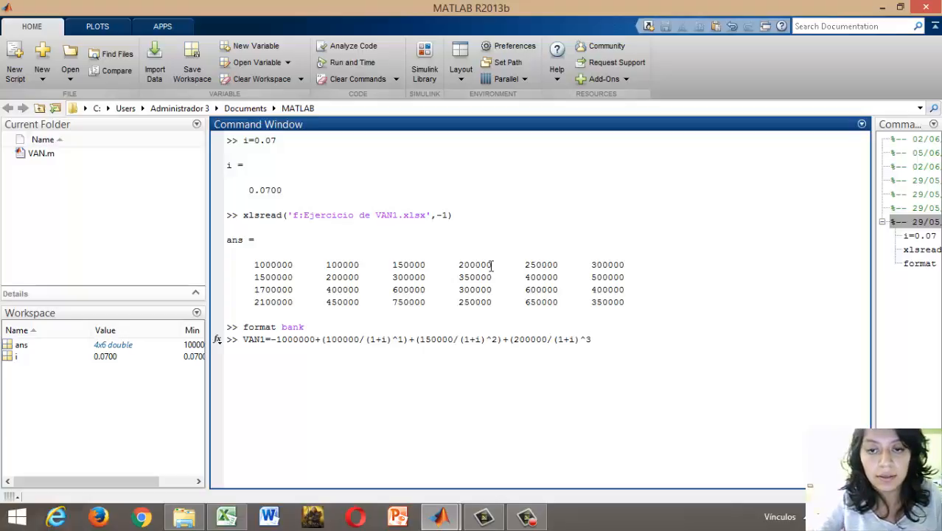
type(")+")
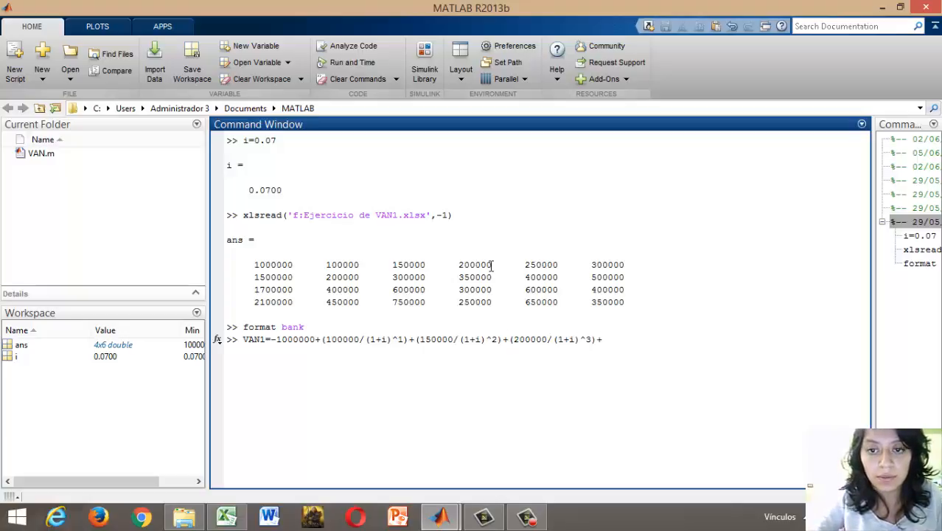
- Extend the VAN1 formula with the fourth discounted cash flow, (250000/(1+i)^4)
type("(")
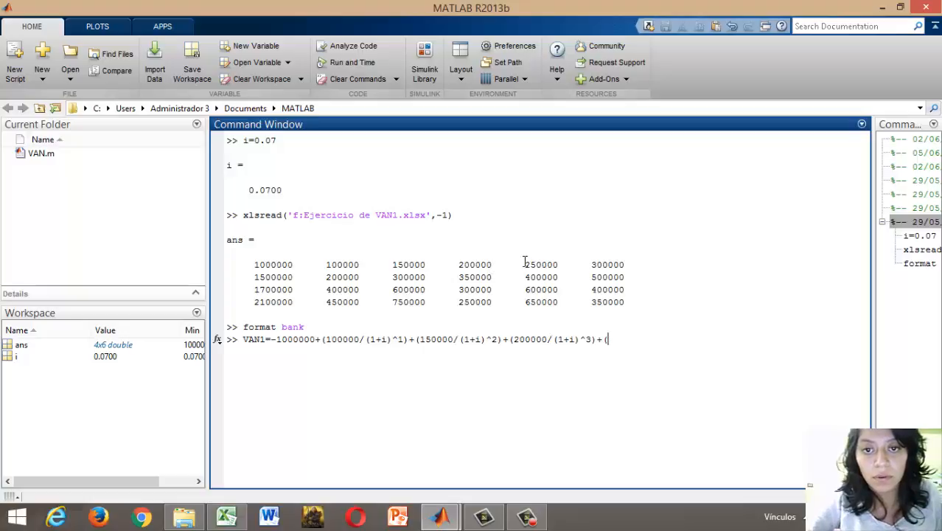
left_click_drag(525, 264, 558, 258)
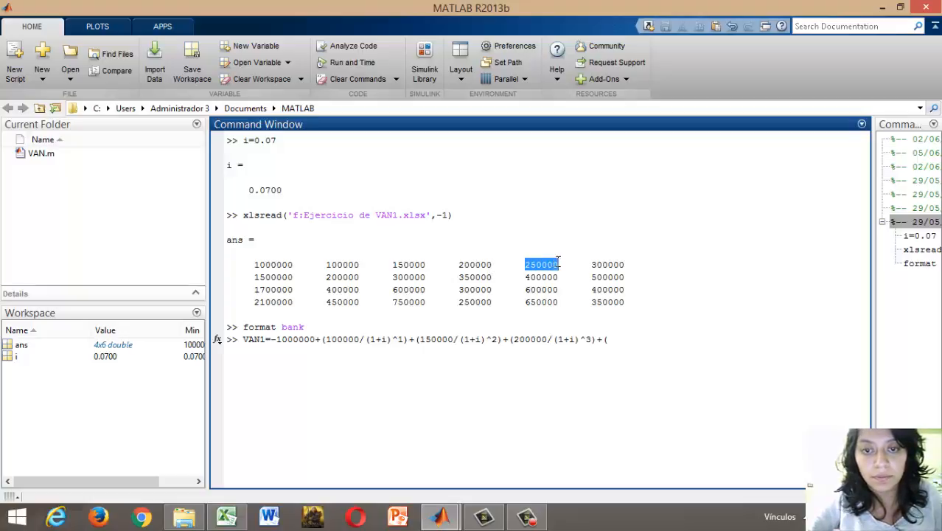
key("ctrl+c")
key("ctrl+v")
type("/")
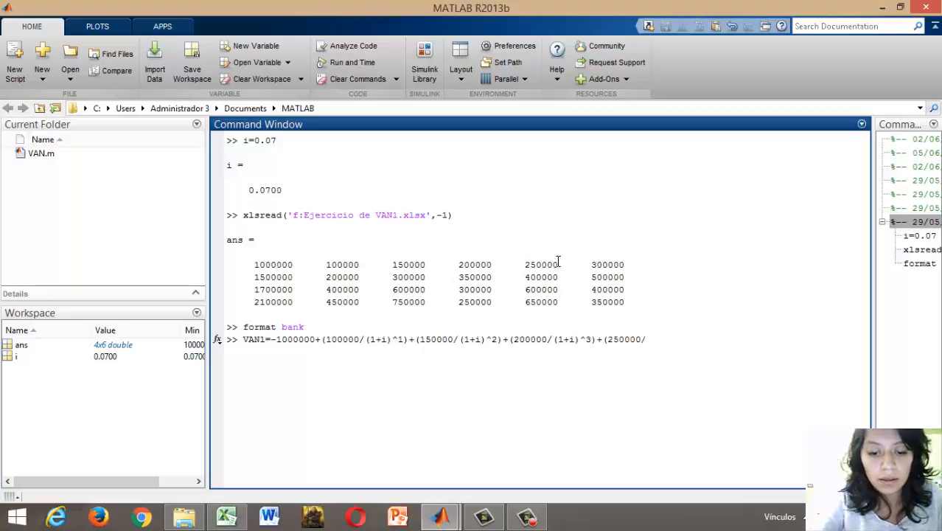
type("(1+i)")
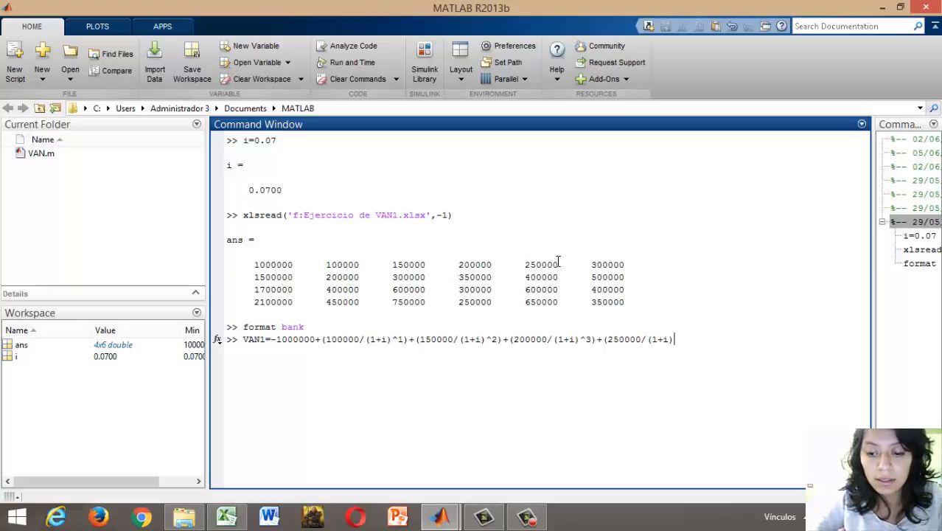
type("^4)")
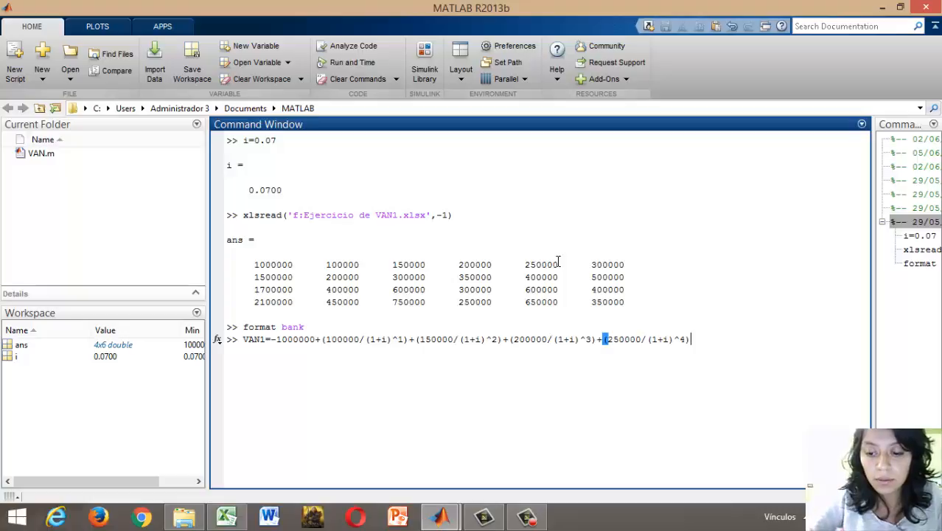
- Complete the VAN1 formula with the fifth discounted cash flow, +(300000/(1+i)^5), and evaluate it
type("+(")
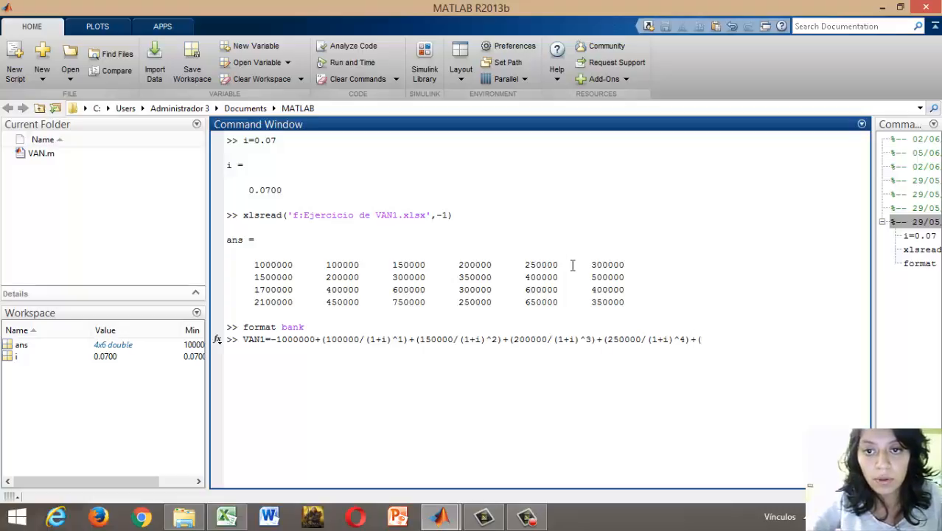
left_click_drag(592, 264, 625, 264)
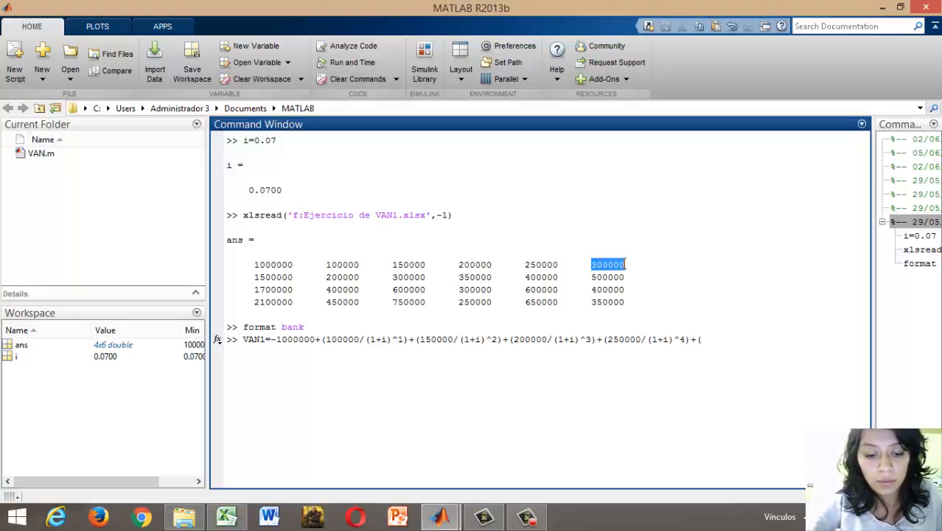
key("ctrl+c")
key("ctrl+v")
type("/(1")
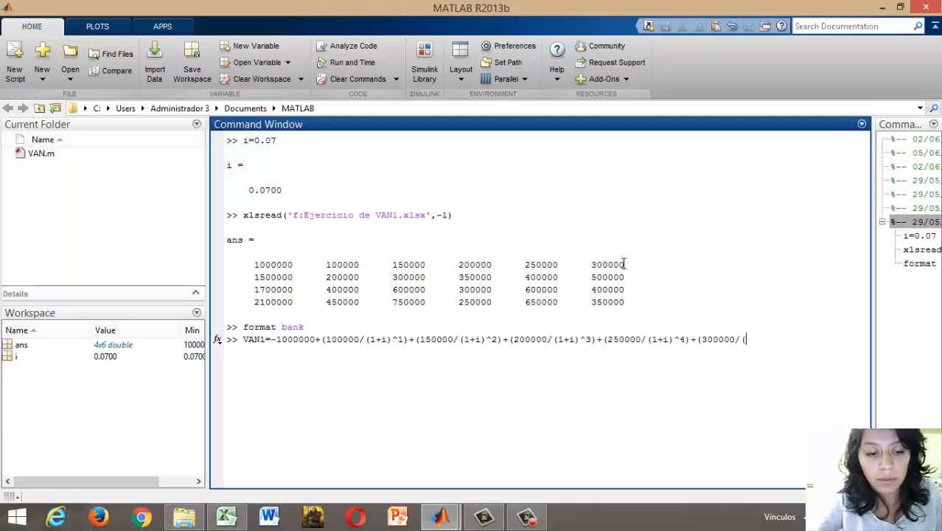
type("+")
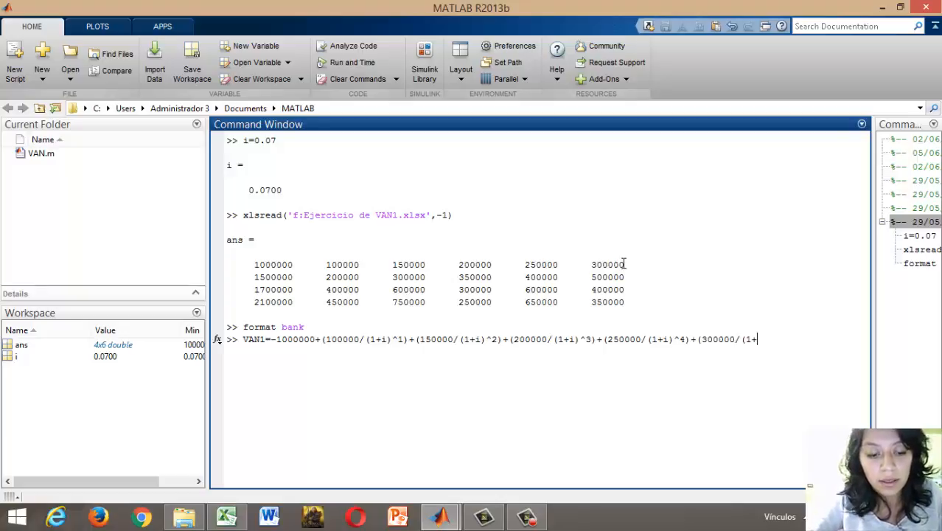
type("i)")
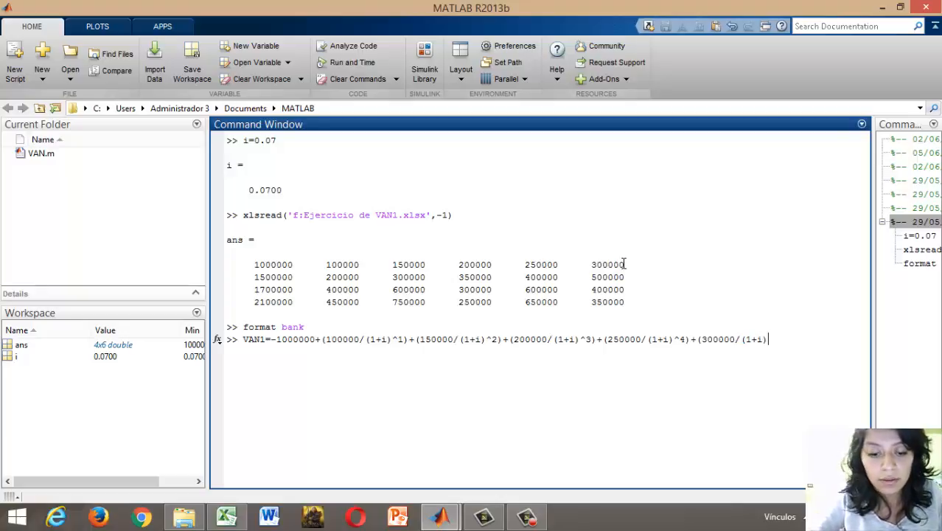
type("^5")
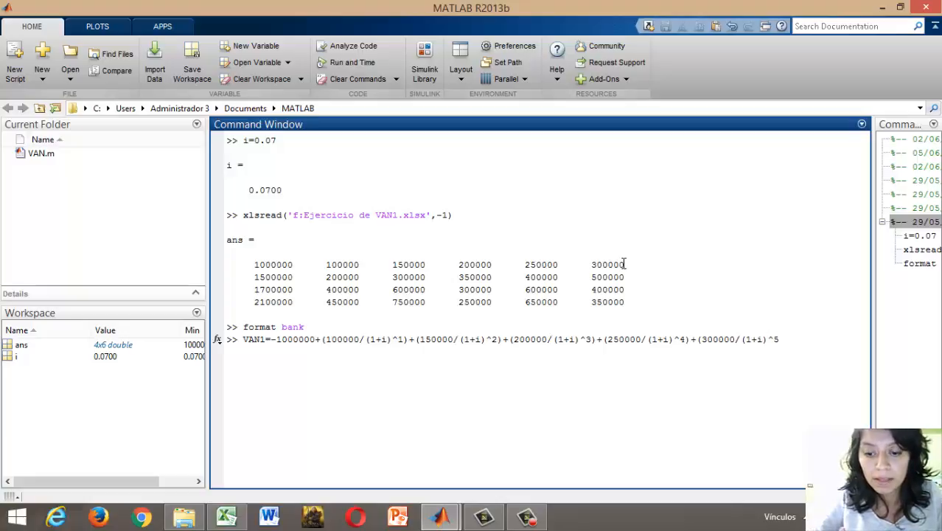
type(")")
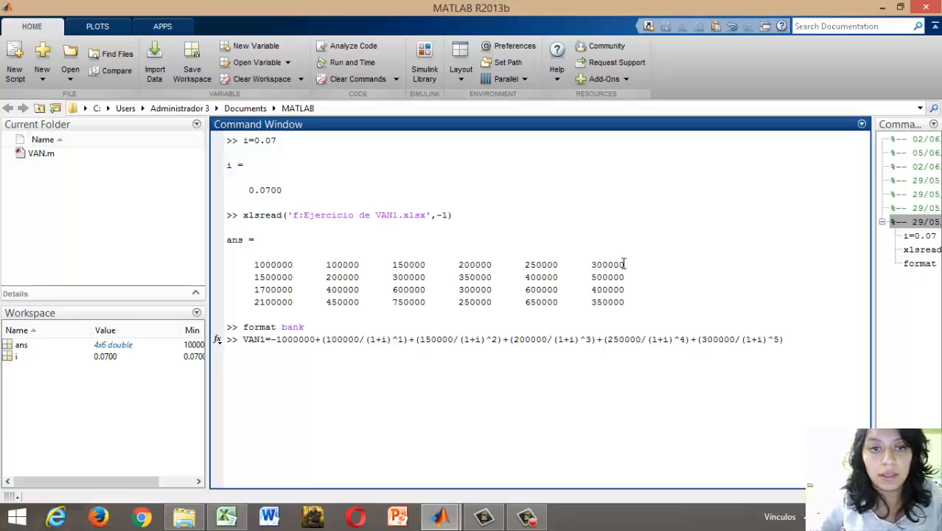
key("Return")
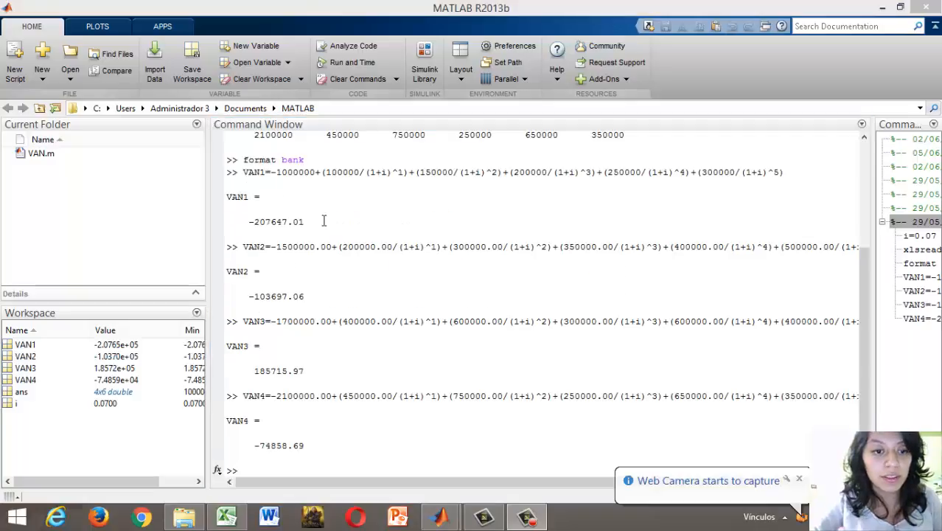
- Create a row vector named matriz containing VAN1, VAN2, VAN3 and VAN4
left_click(245, 465)
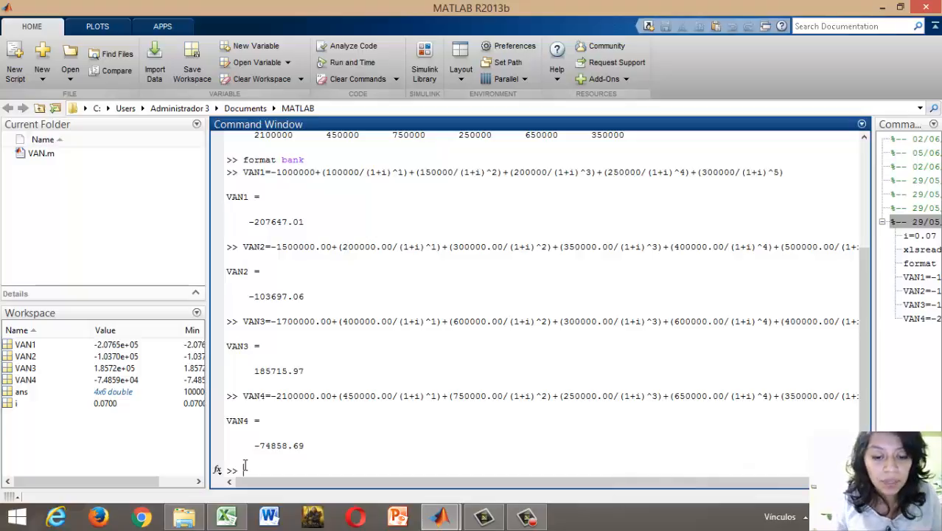
type("matr")
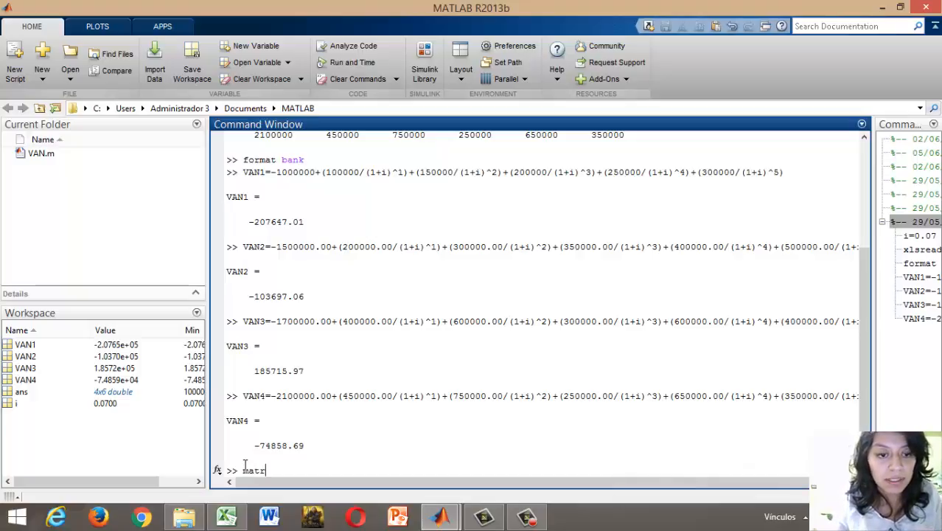
type("iz=")
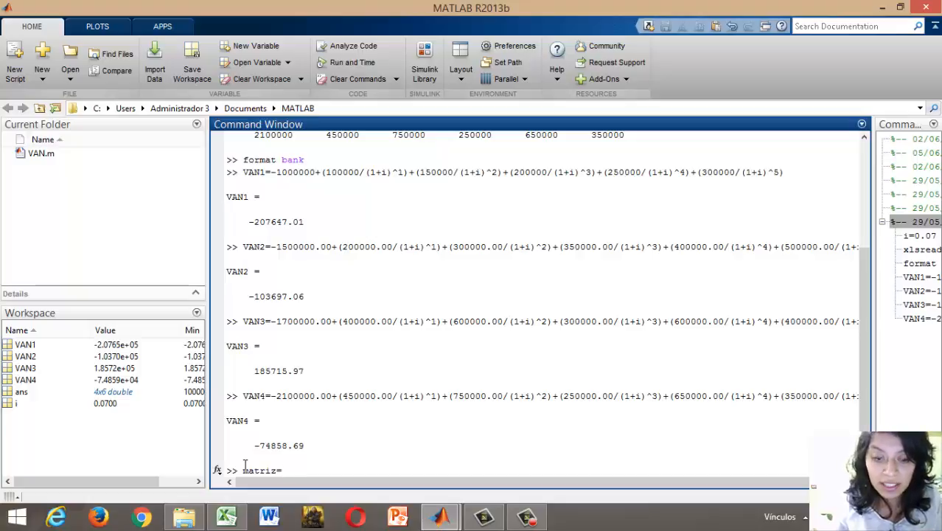
type("[")
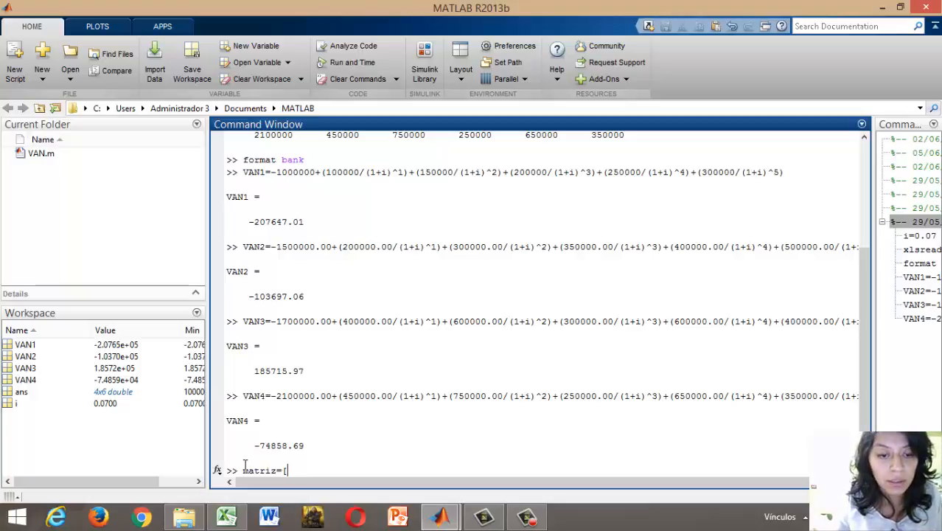
type("VAN1 ")
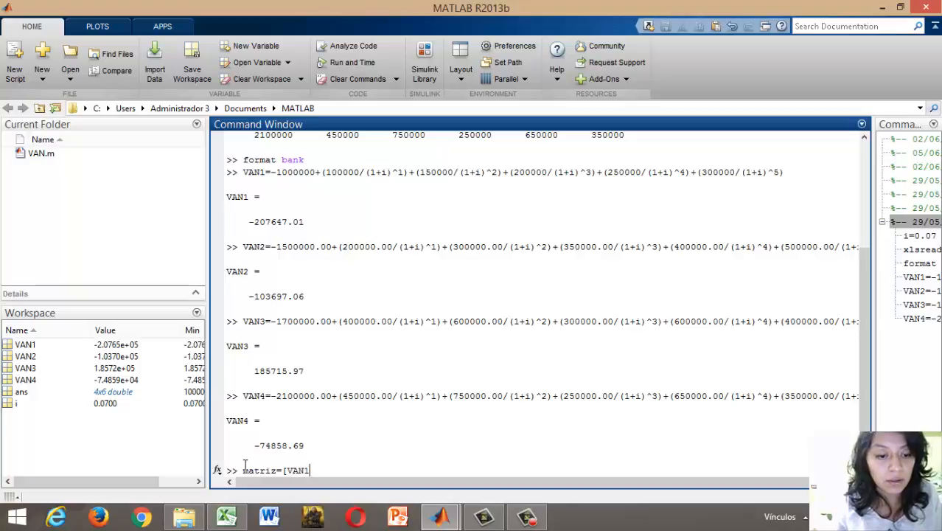
type("VAN2 V")
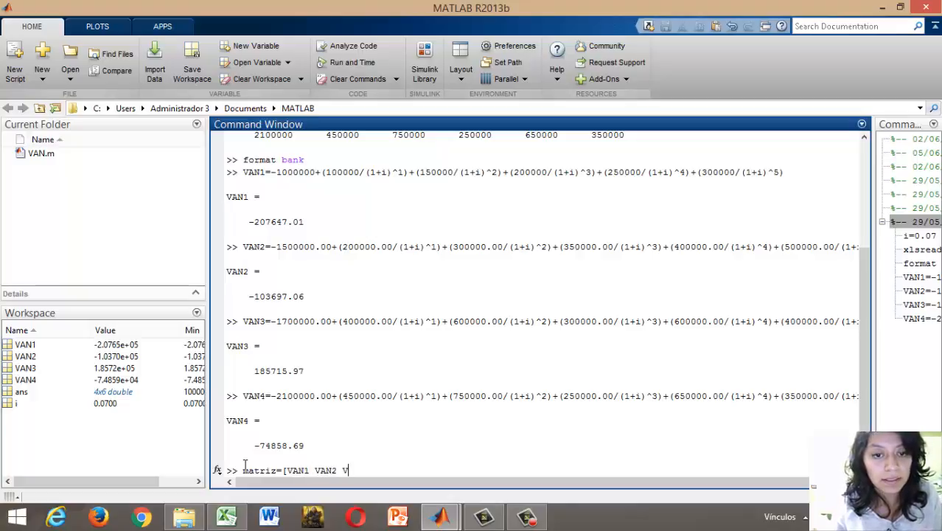
type("AN3")
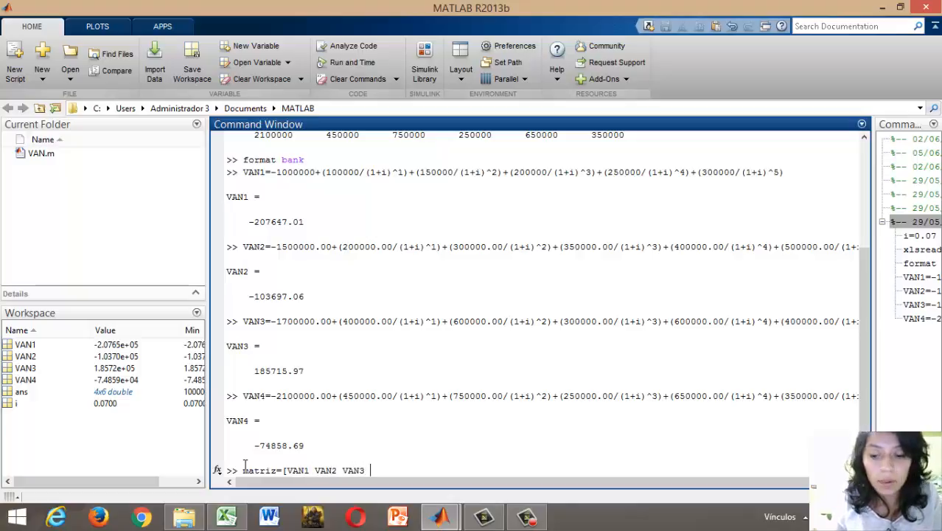
type(" VAN4")
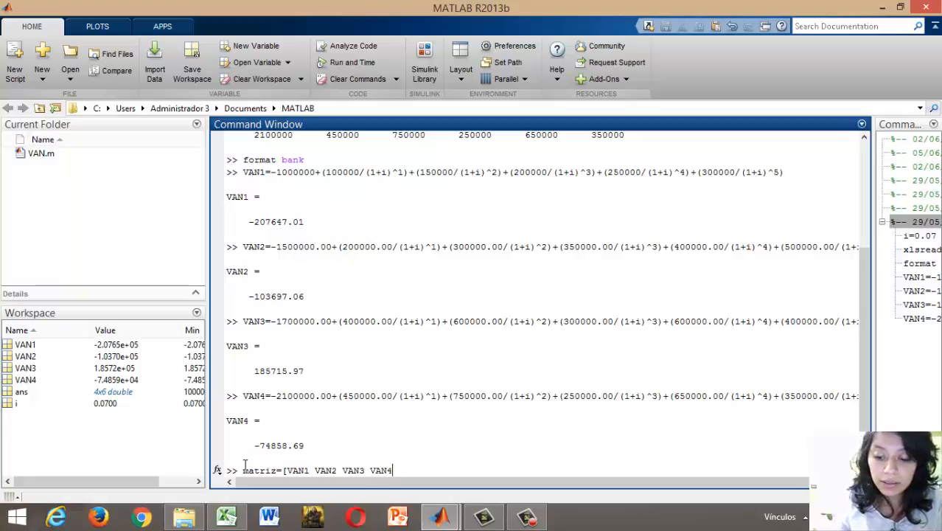
type("]")
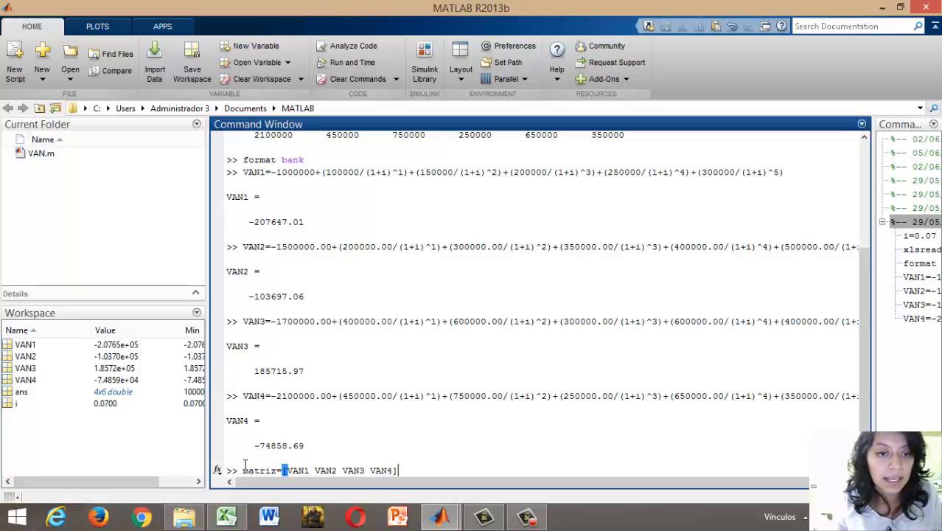
key("Return")
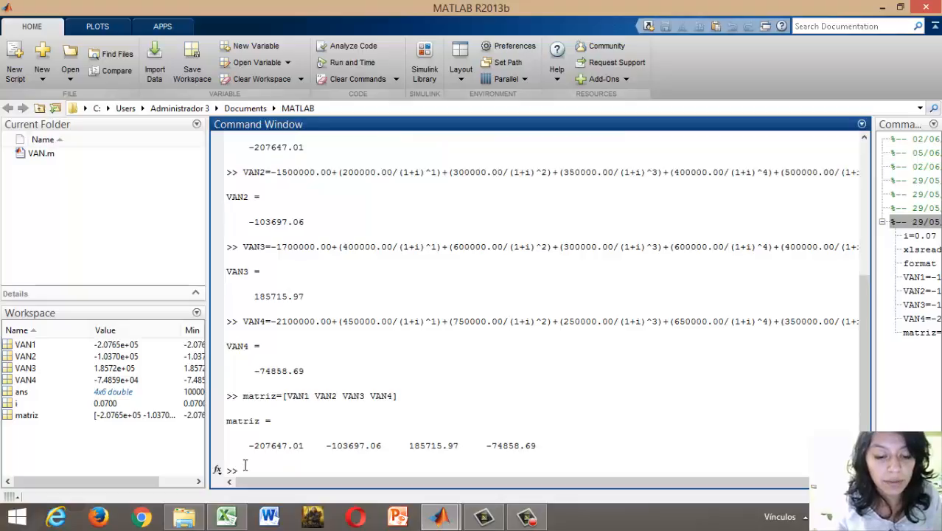
- Plot matriz as a bar chart with bar(matriz) and move the figure window clear of the command prompt
type("bar")
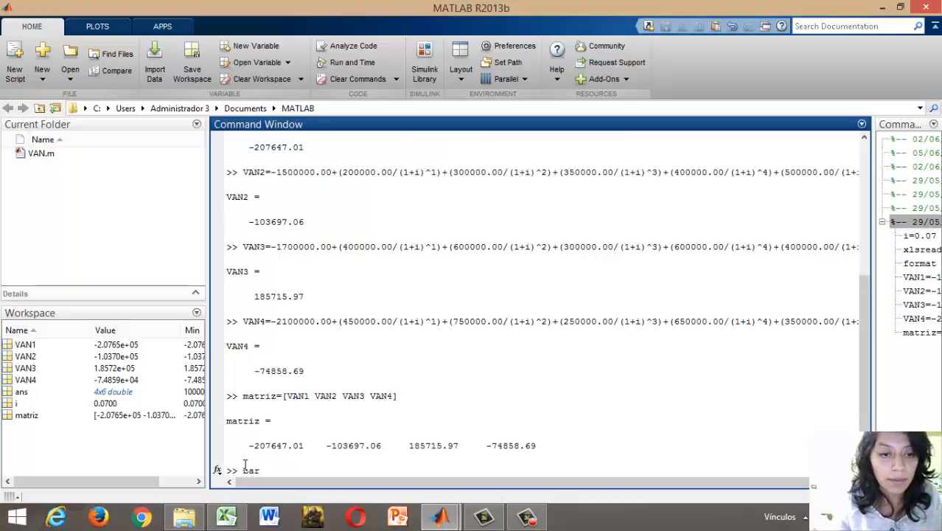
type("(matriz")
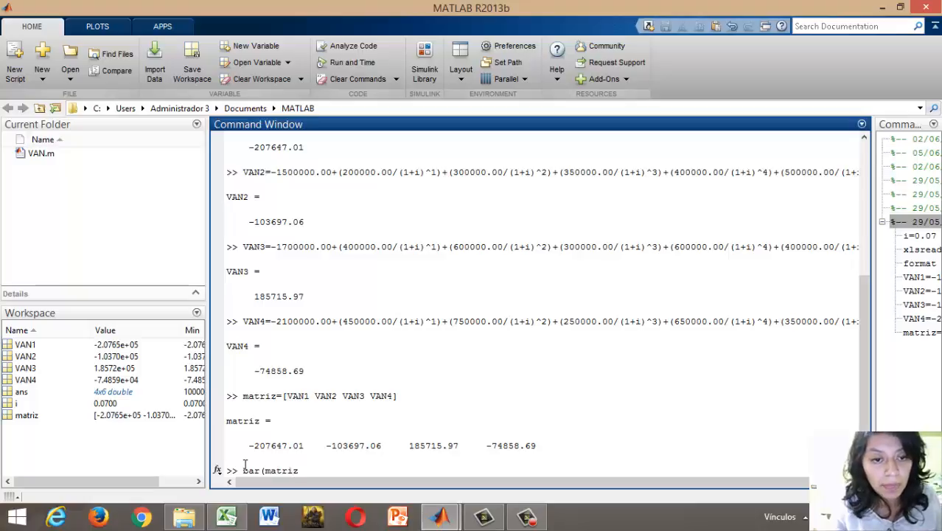
type("9")
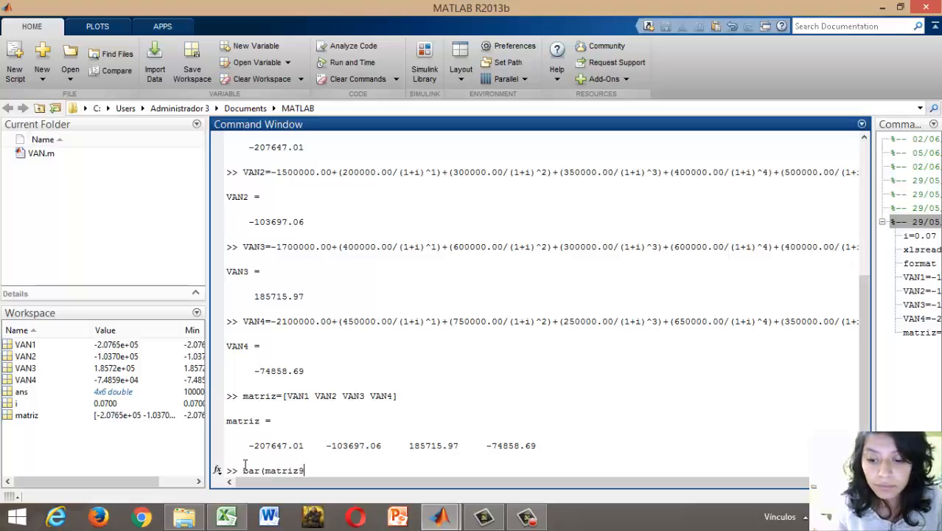
key("BackSpace")
type(")")
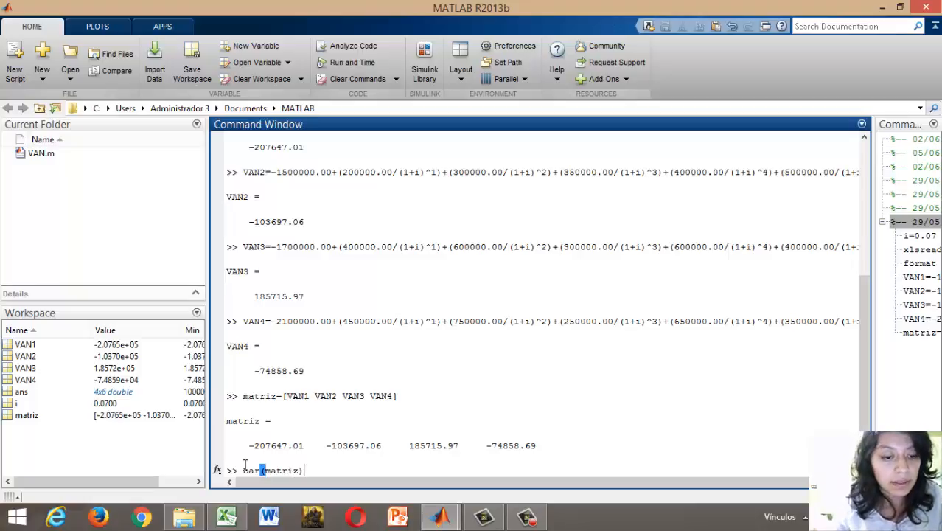
key("Return")
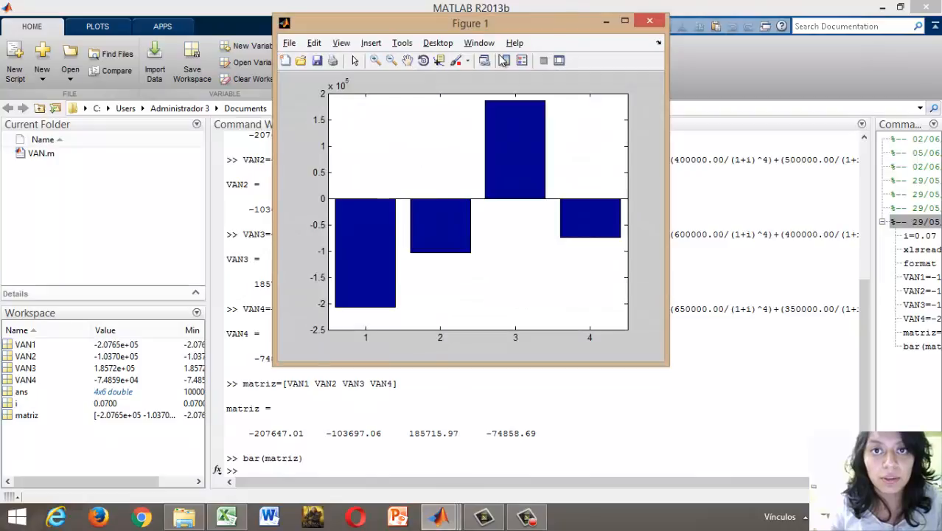
left_click_drag(558, 23, 828, 94)
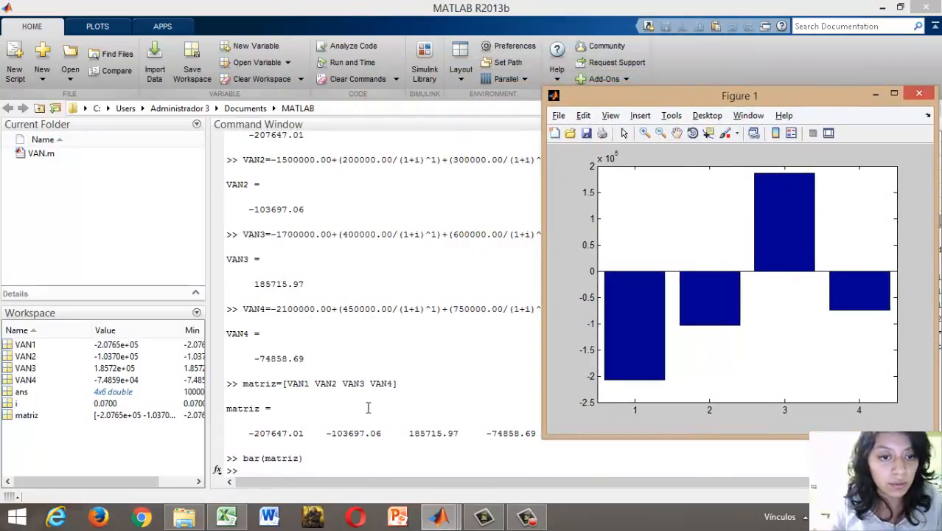
- Add the title 'VALOR ACTUAL NETO' to the bar chart using the title command
left_click(258, 466)
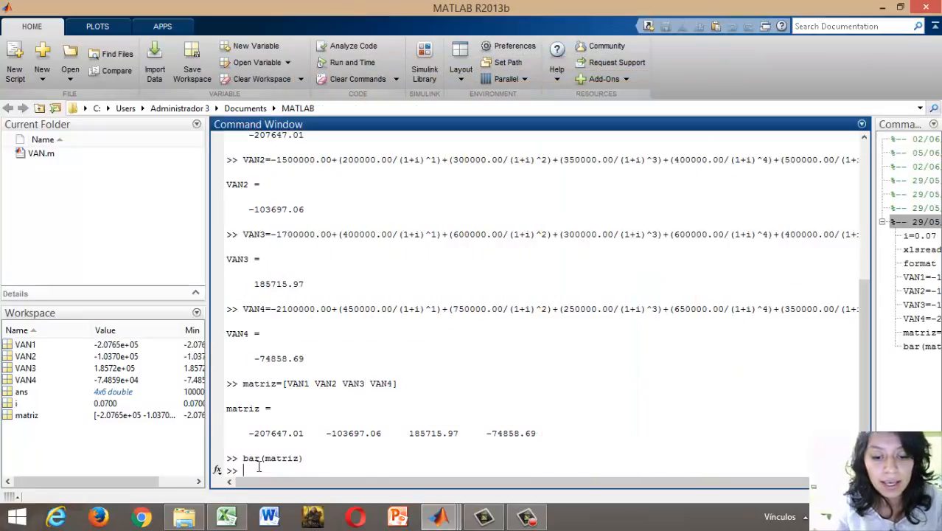
type("ti")
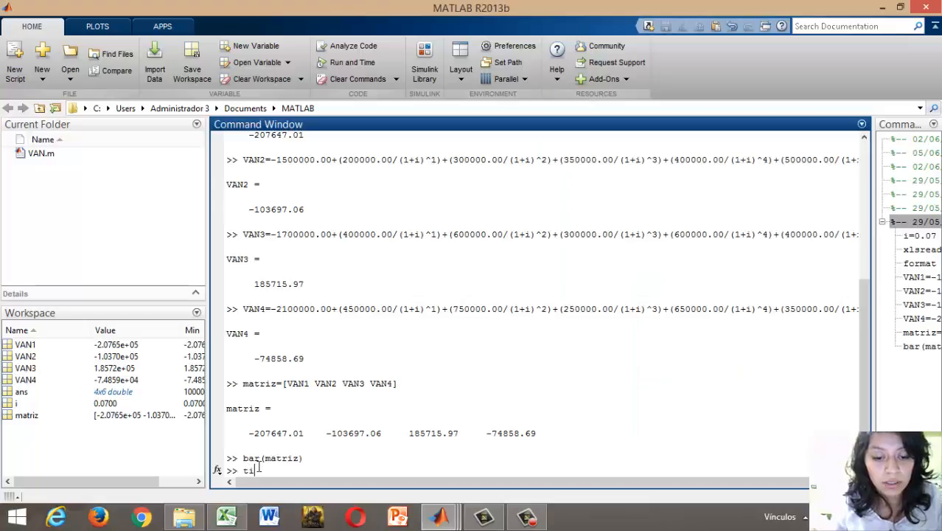
type("tle")
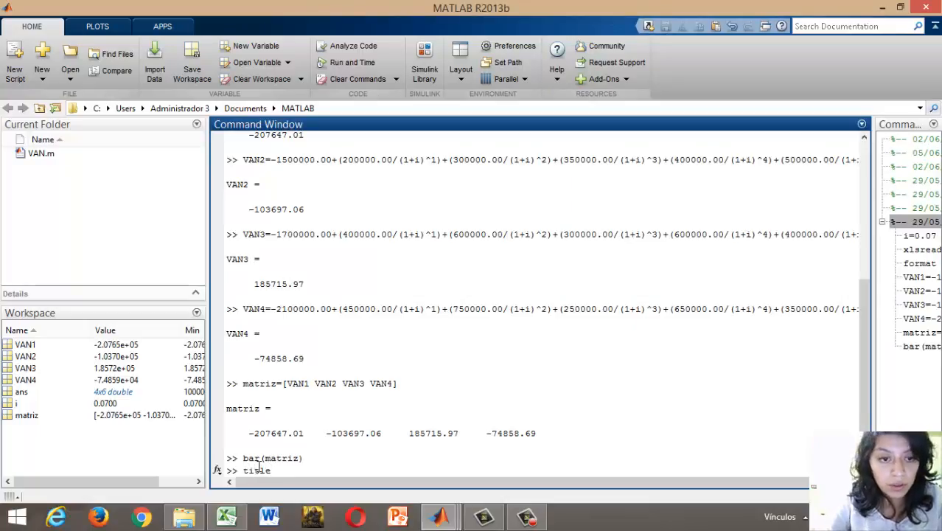
type("(")
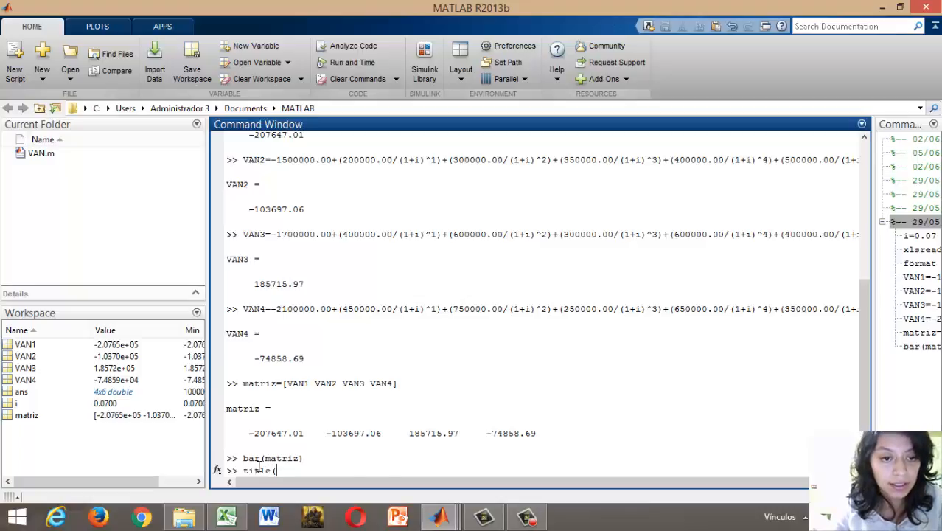
type("'")
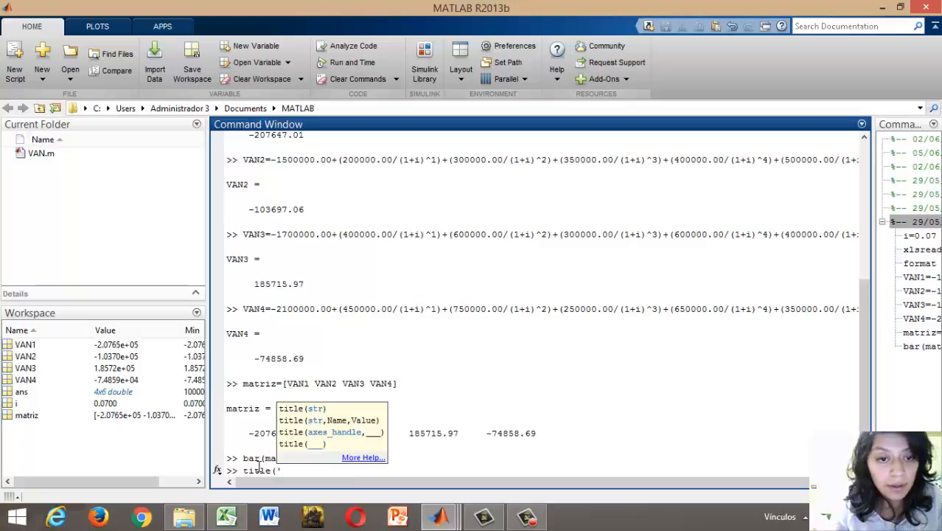
type("VALOR ")
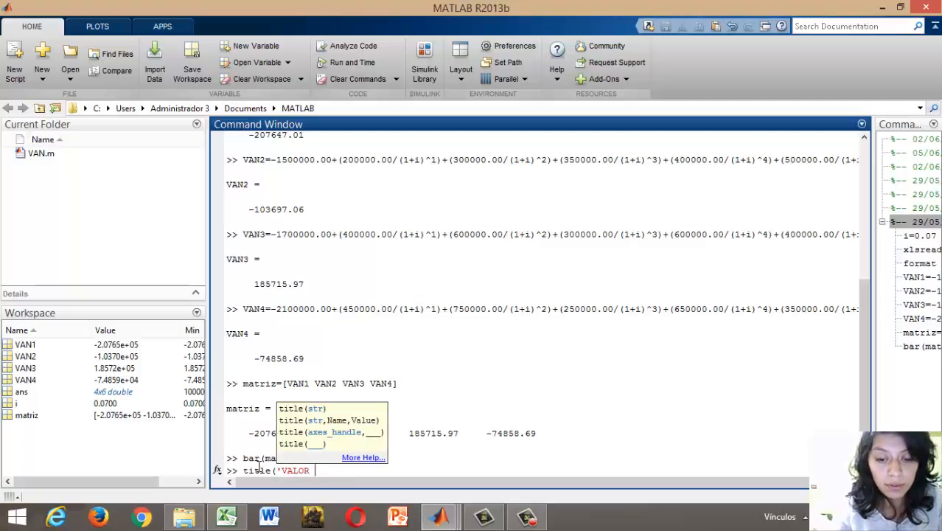
type("ACTUAL")
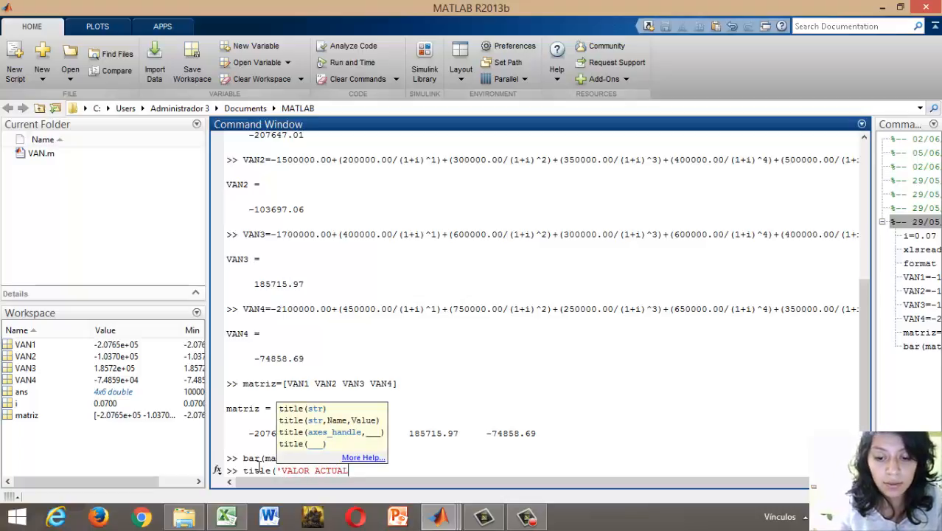
type(" NETO'")
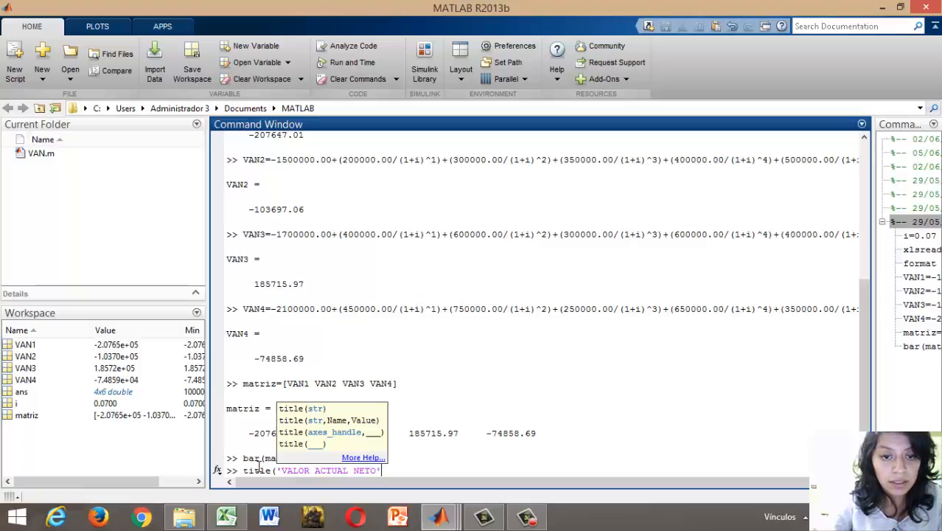
type(")")
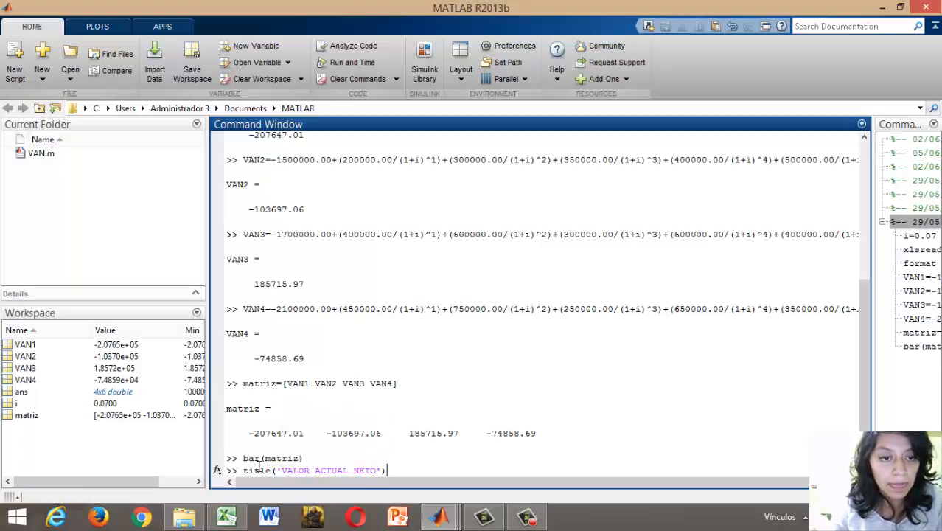
key("Return")
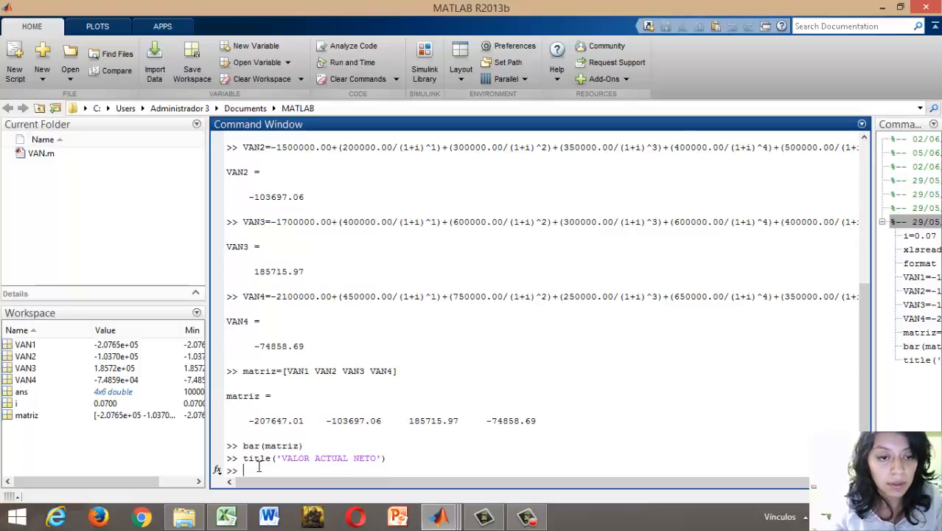
- Label the bar chart's x-axis 'proyectos' with the xlabel command
type("x")
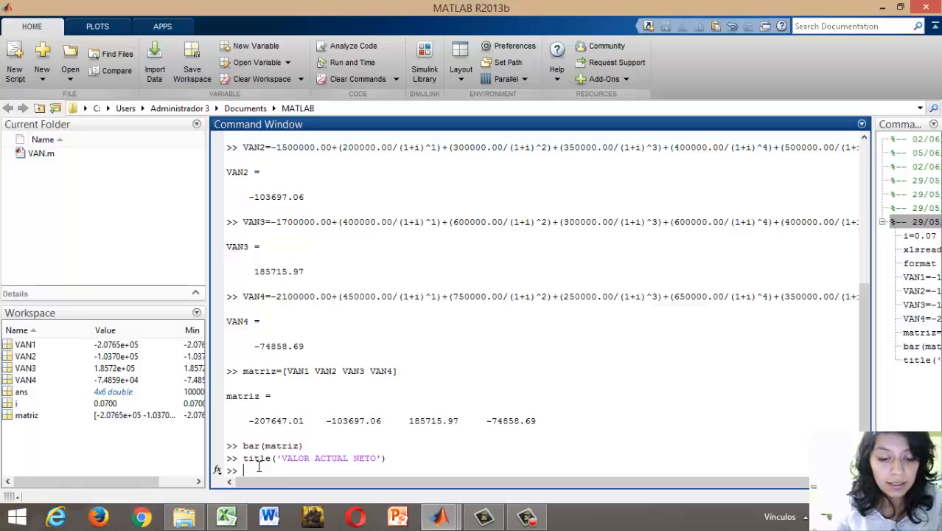
type("lab")
type("l")
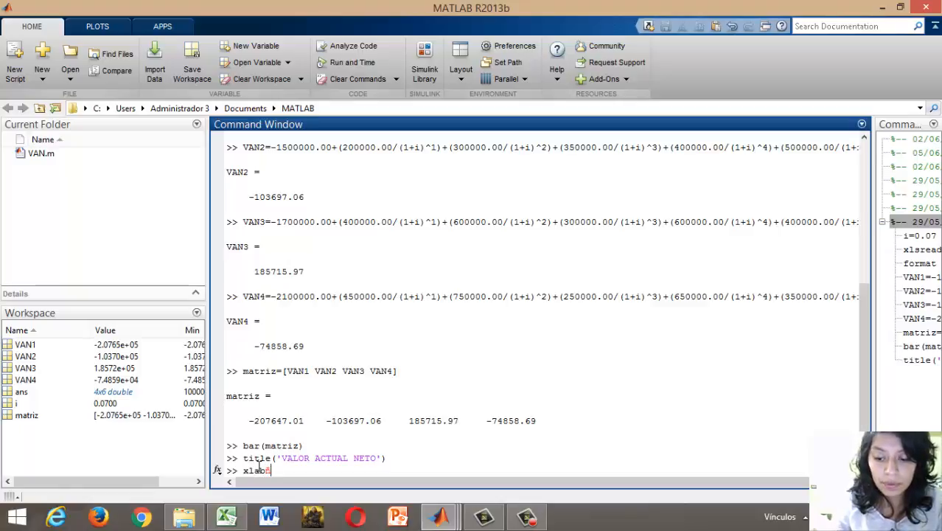
type("(")
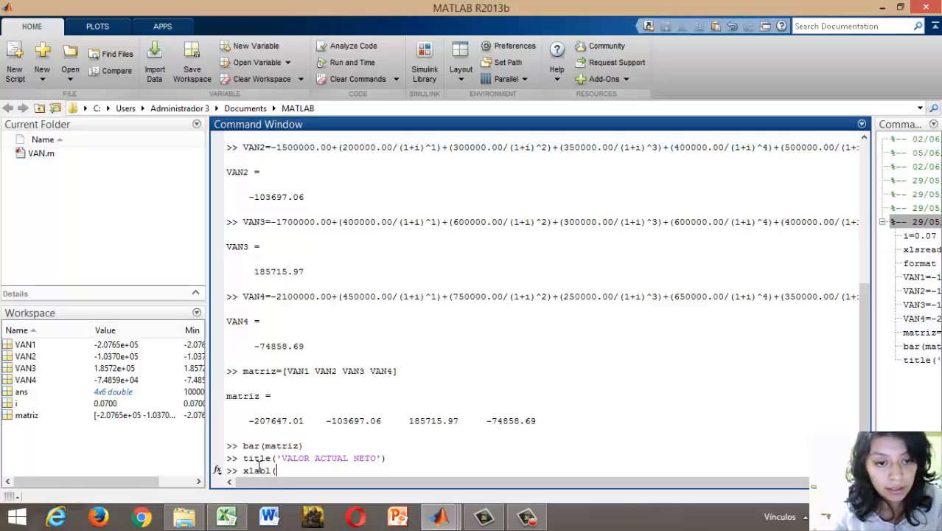
type("'")
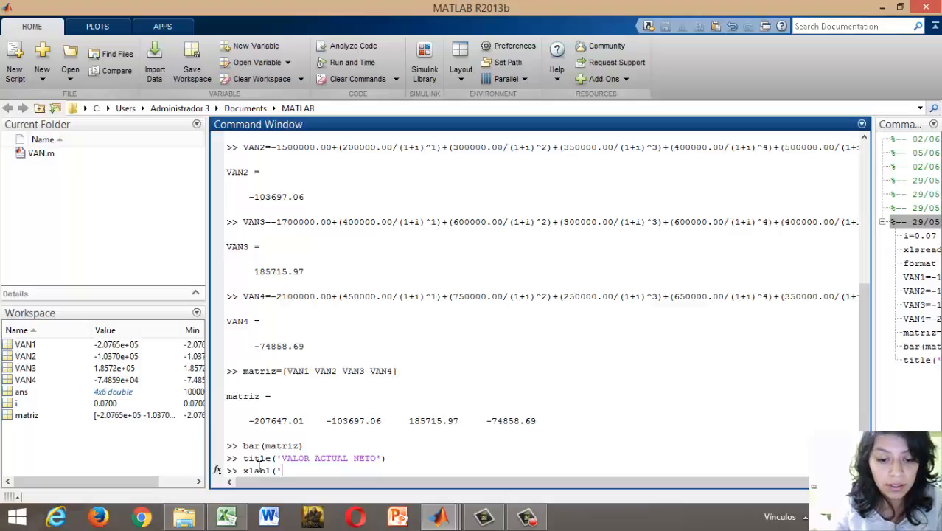
type("p")
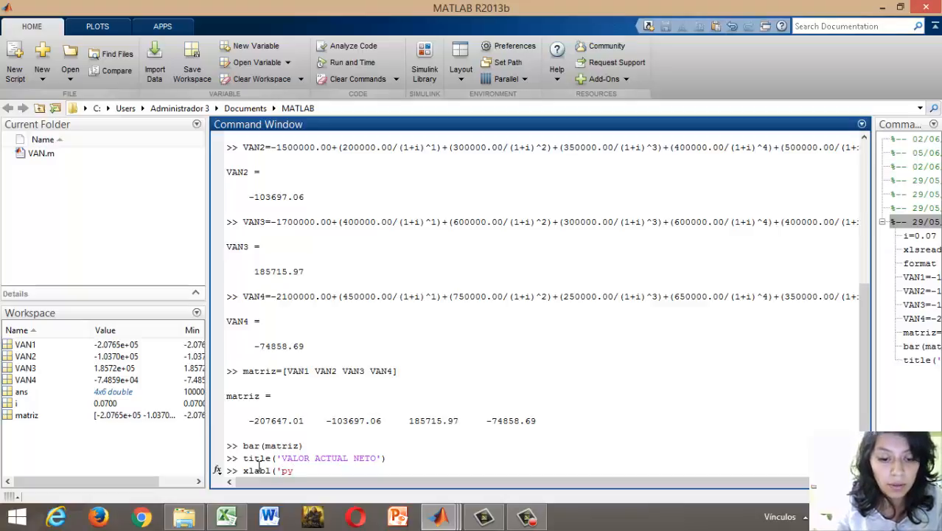
type("royect")
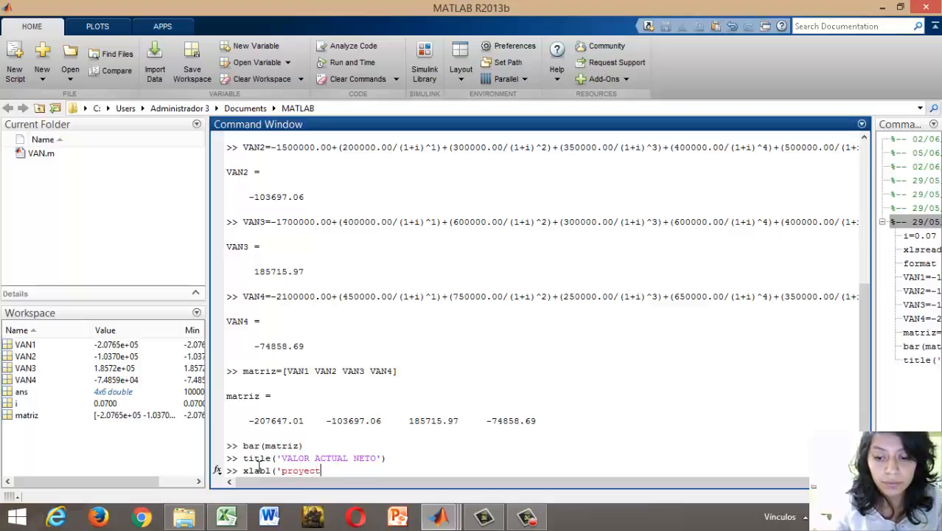
type("os'")
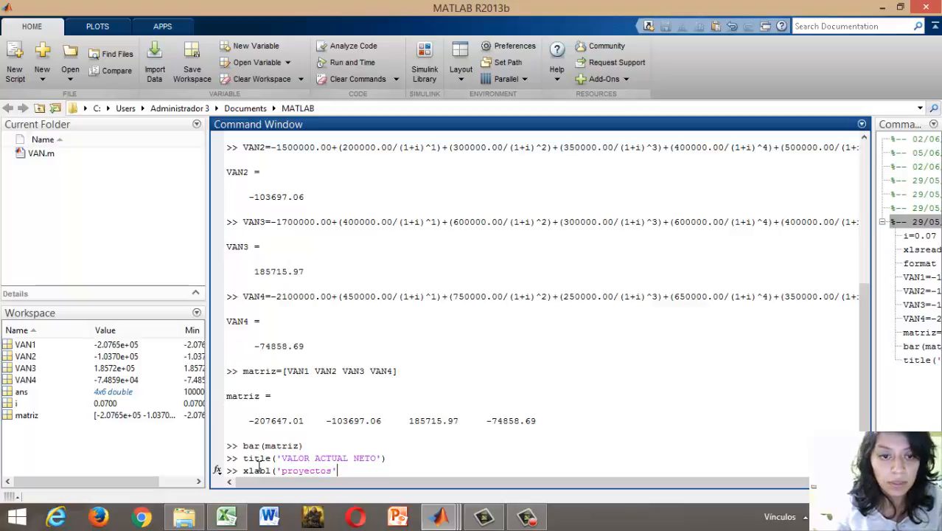
key("Return")
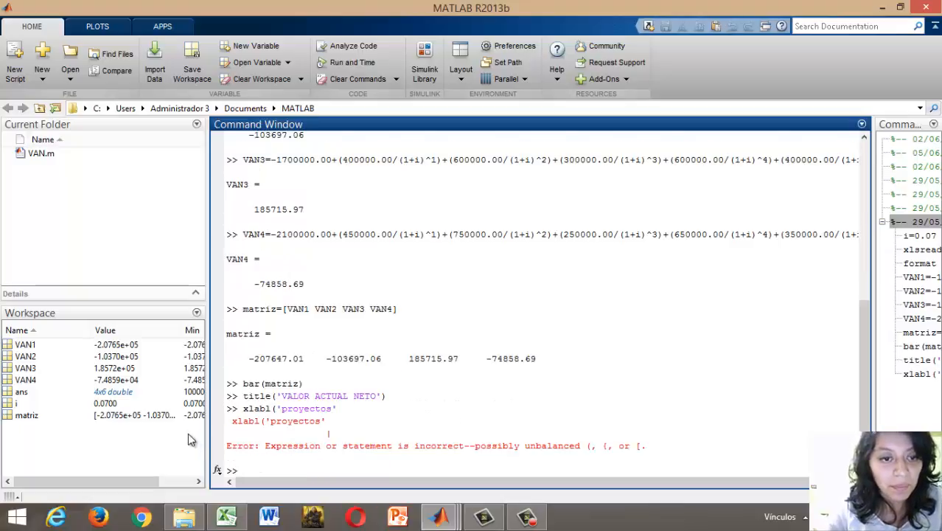
left_click_drag(243, 408, 294, 469)
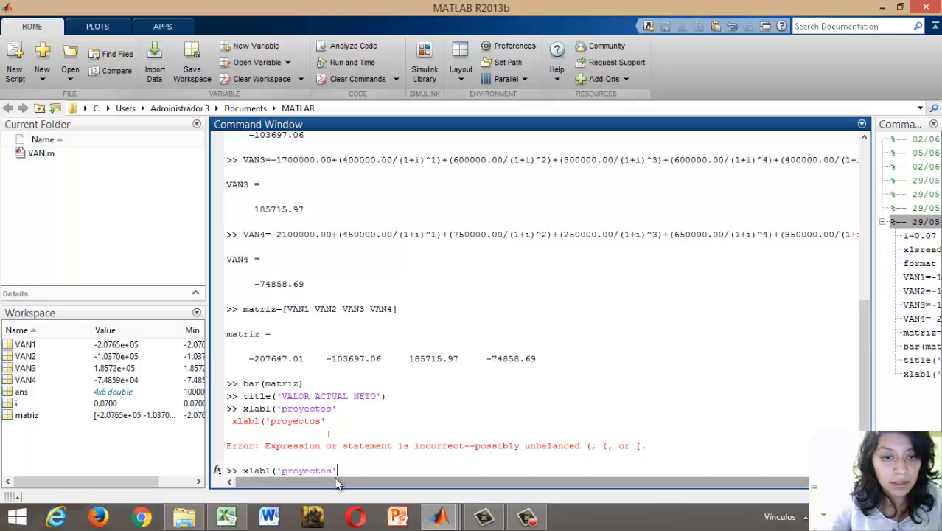
type(")")
key("Return")
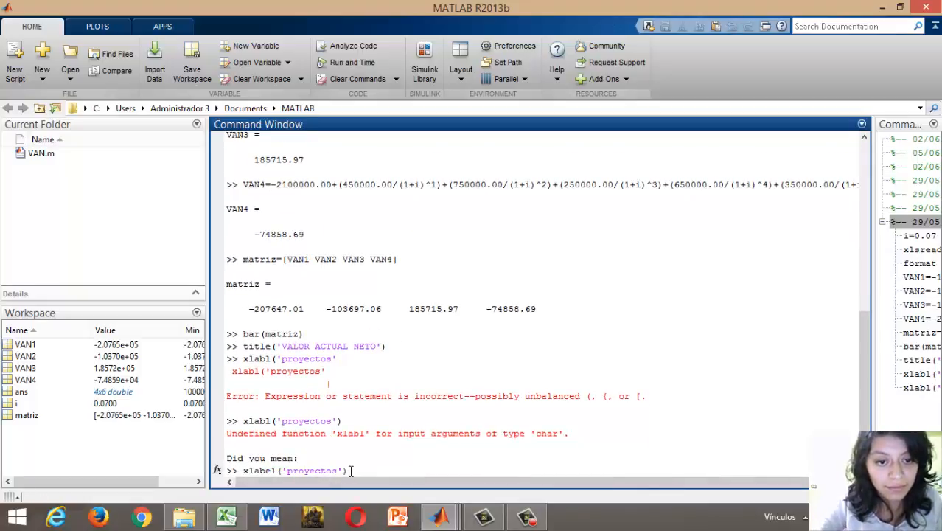
key("Return")
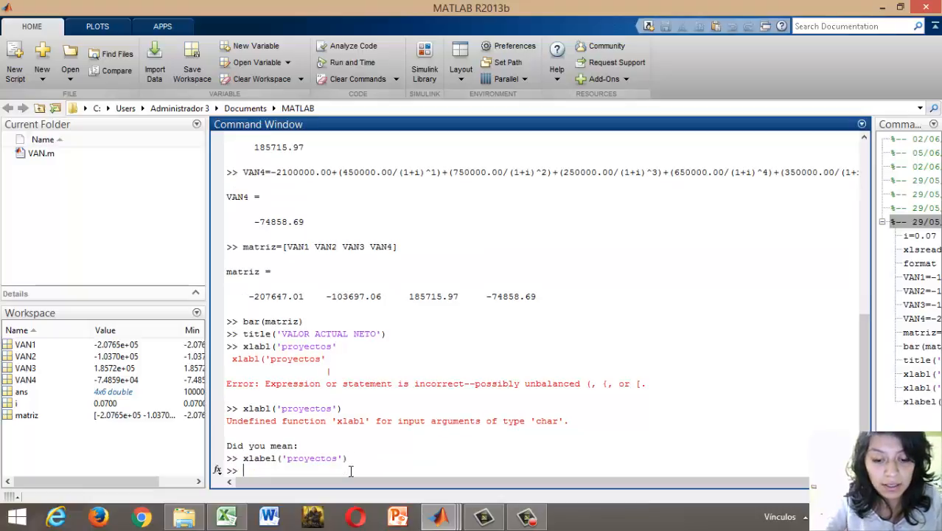
- Label the bar chart's y-axis 'montos' with the ylabel command
type("ylabe")
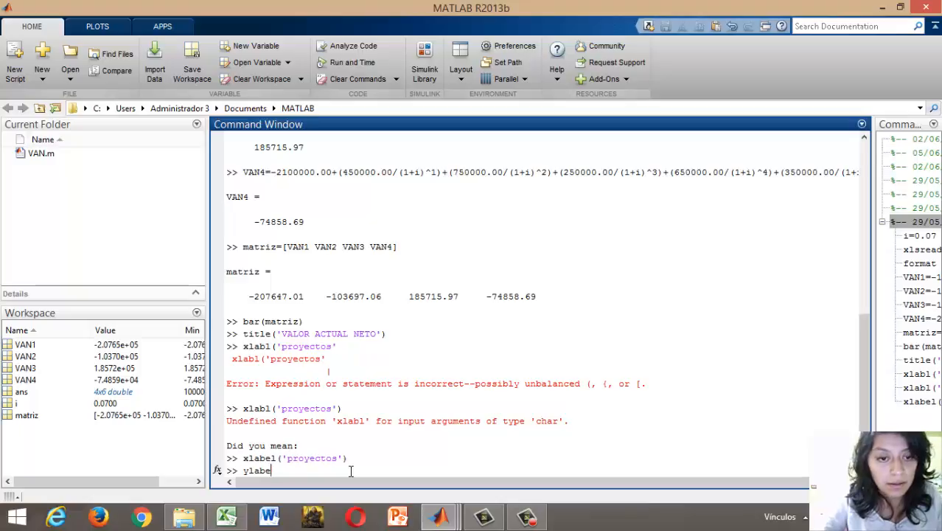
type("l(")
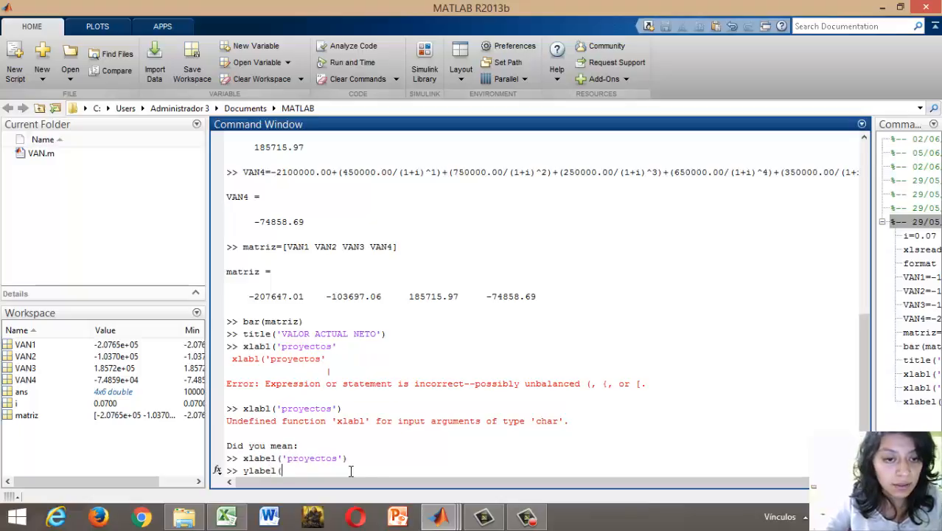
type("'")
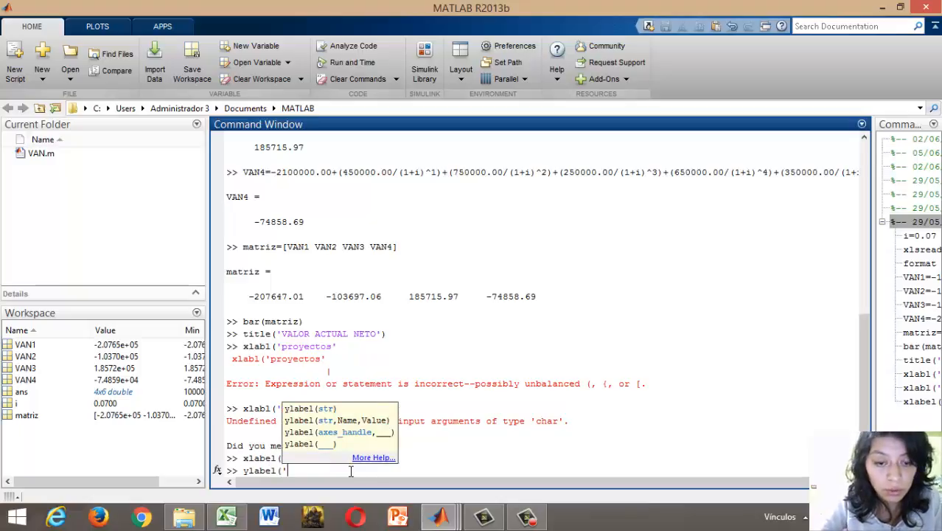
type("montos")
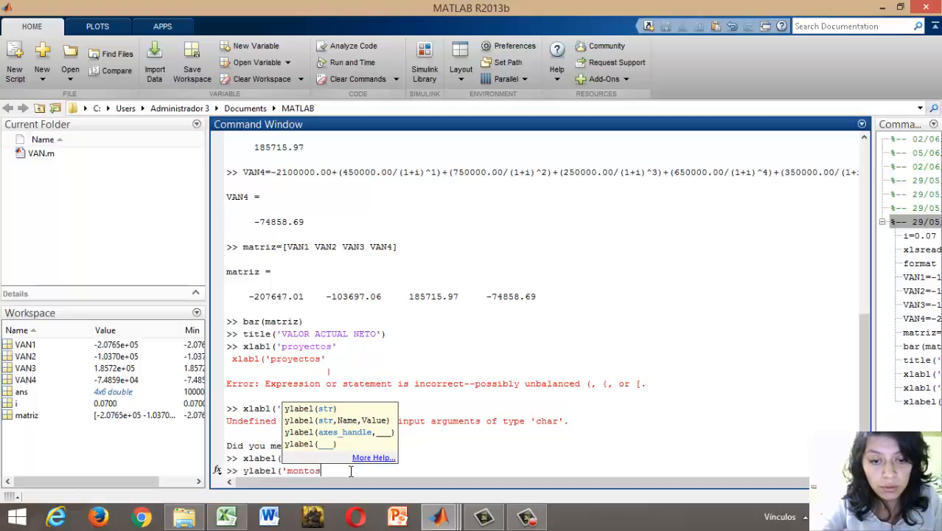
type("')")
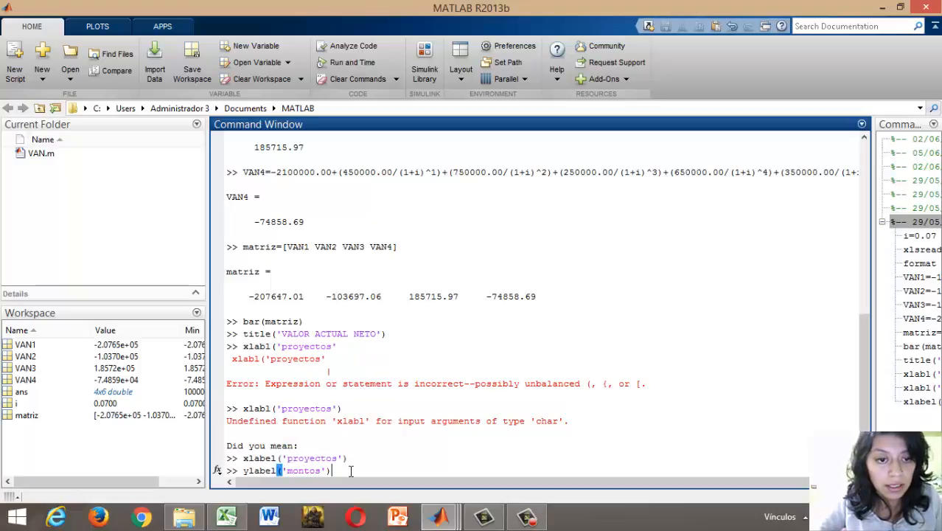
key("Return")
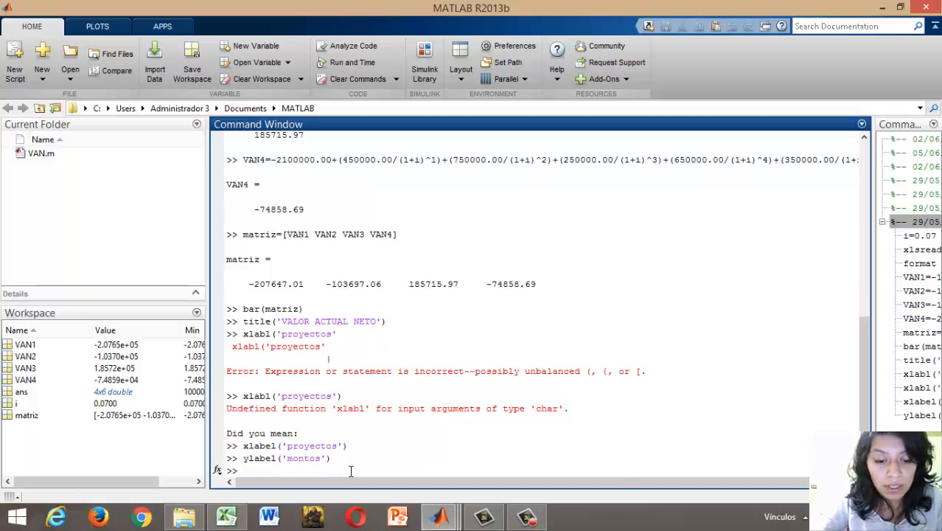
- Add a legend reading 'proyectos' to the bar chart with the legend command
type("leg")
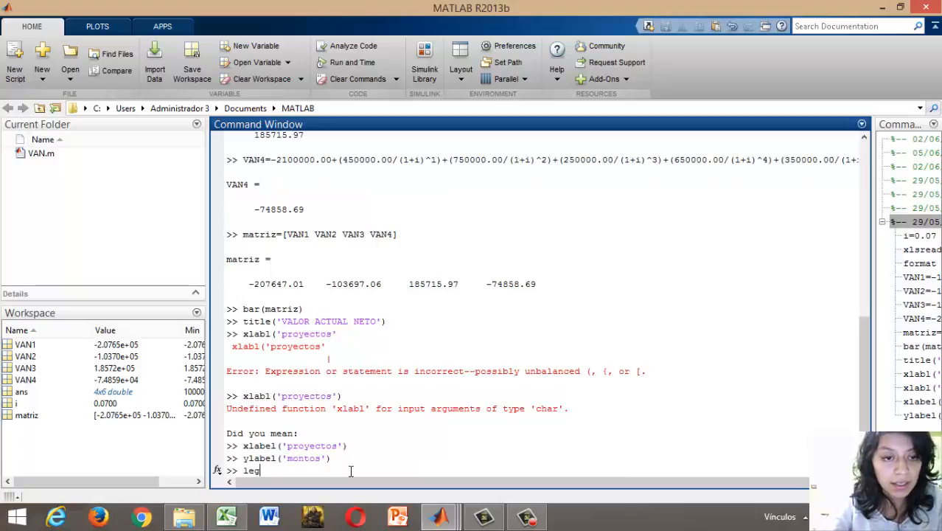
type("end")
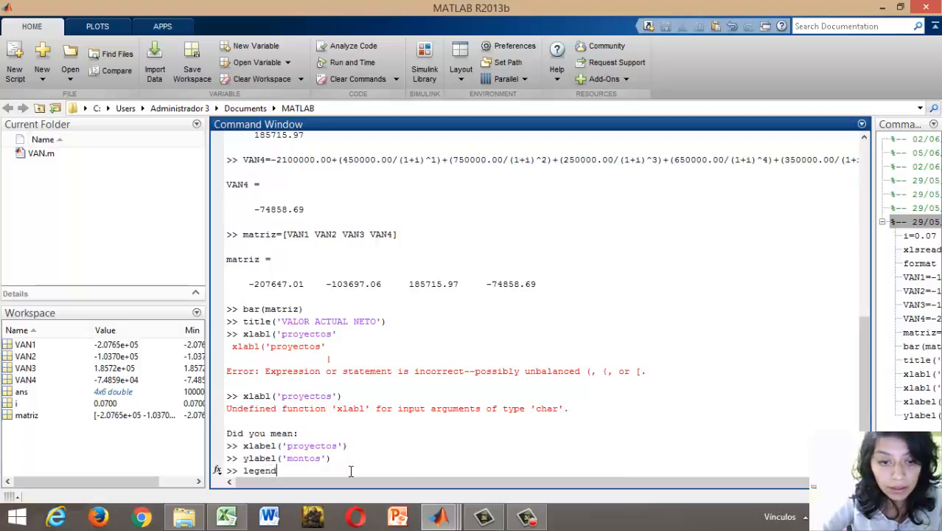
type("(")
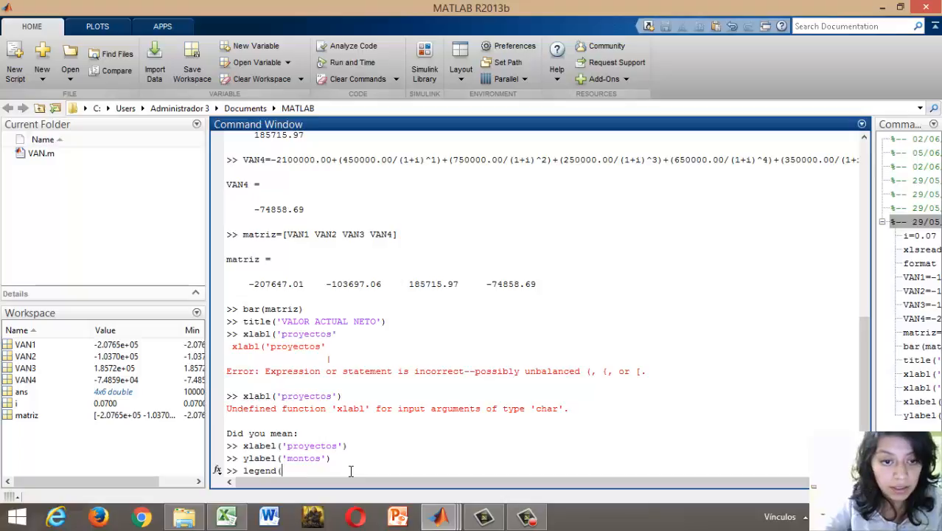
type("'prpy")
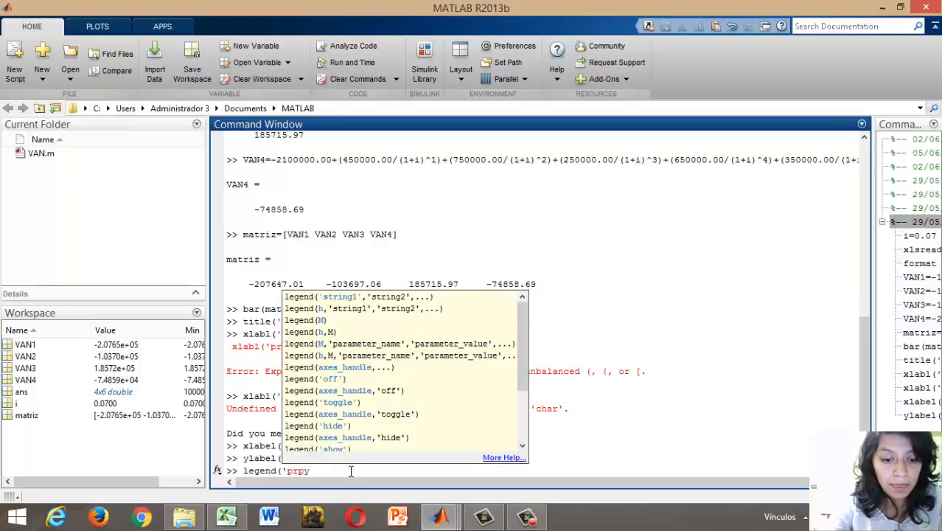
key("BackSpace")
key("BackSpace")
key("BackSpace")
type("royecto")
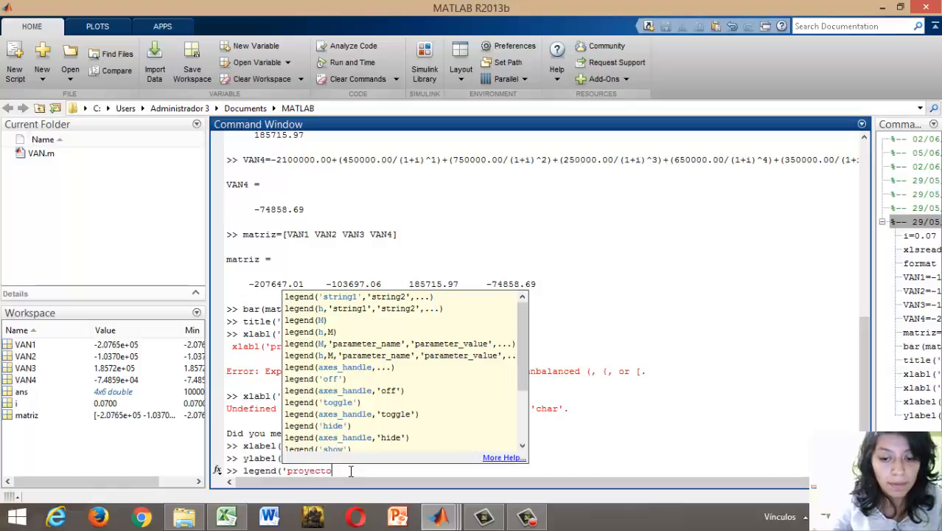
type("s")
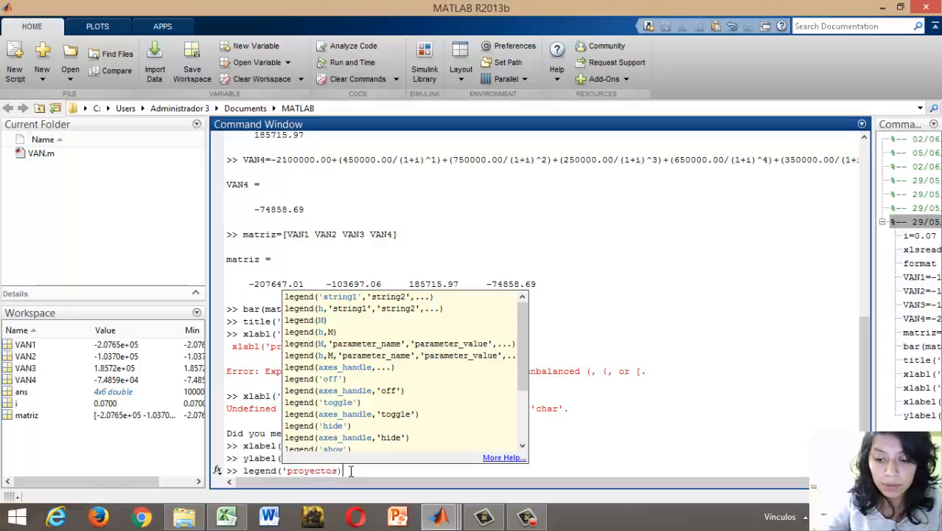
key("BackSpace")
type("')")
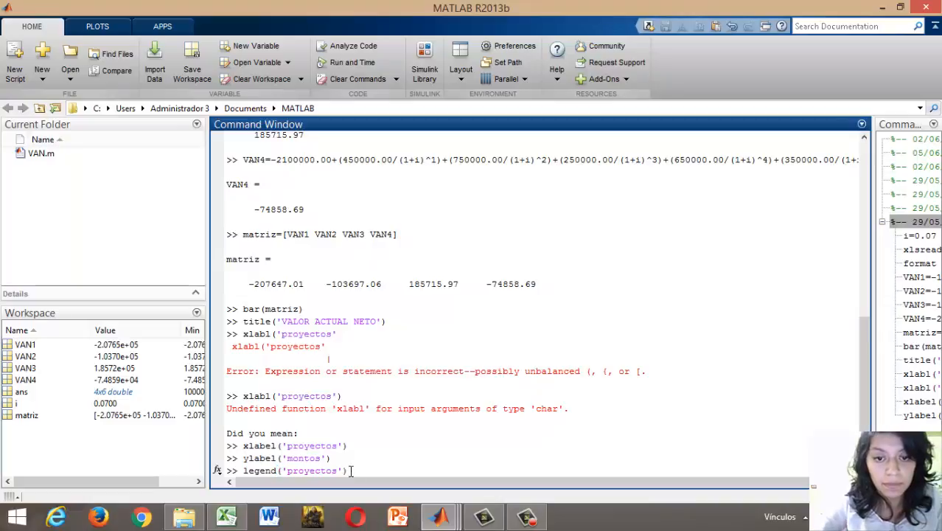
key("Return")
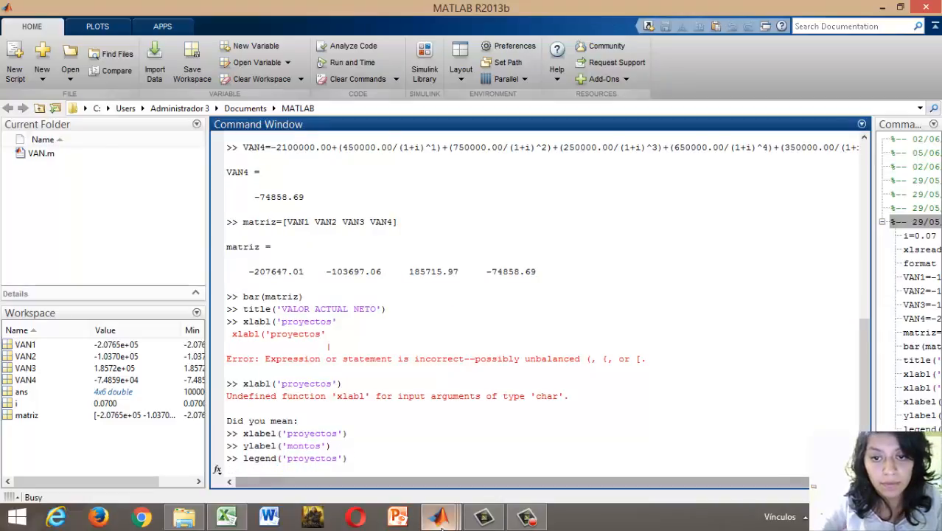
- Examine the finished MATLAB bar chart and compare it with the INVERSIONES chart in Excel
mouse_move(441, 516)
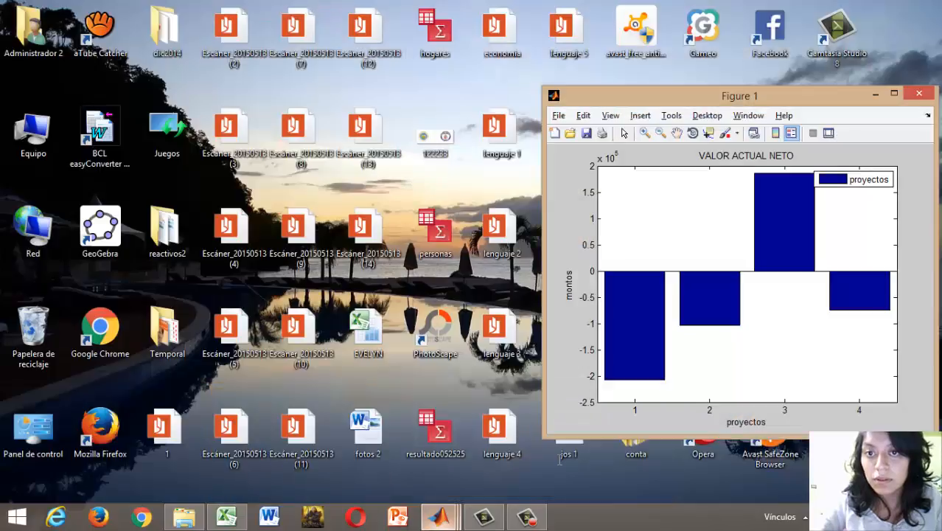
left_click(560, 465)
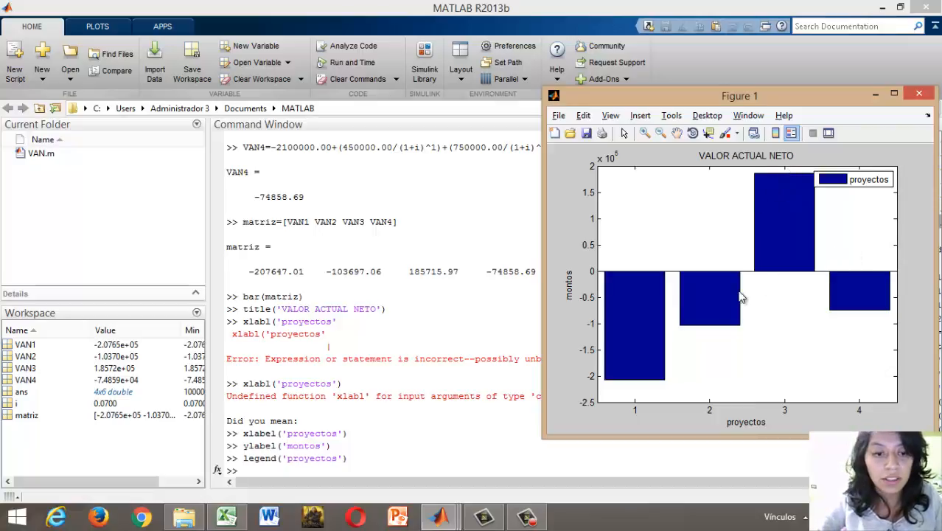
left_click(226, 516)
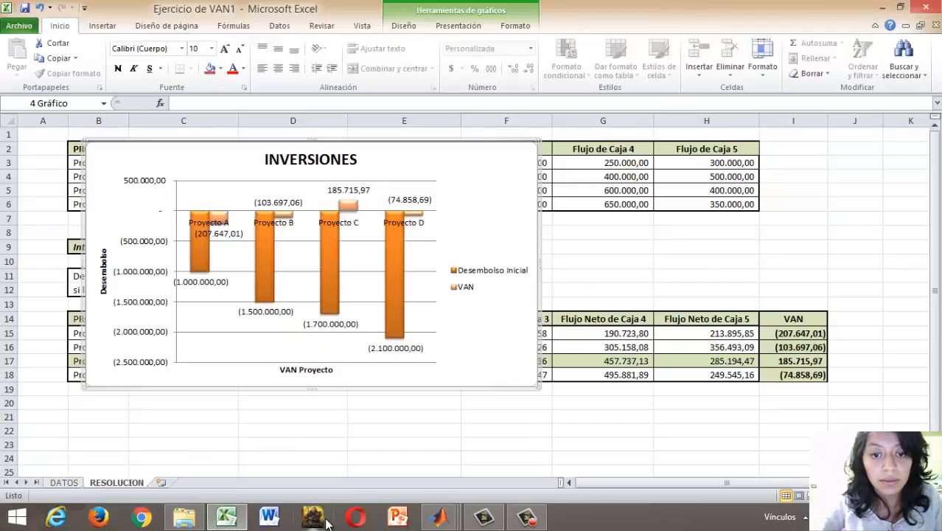
mouse_move(440, 516)
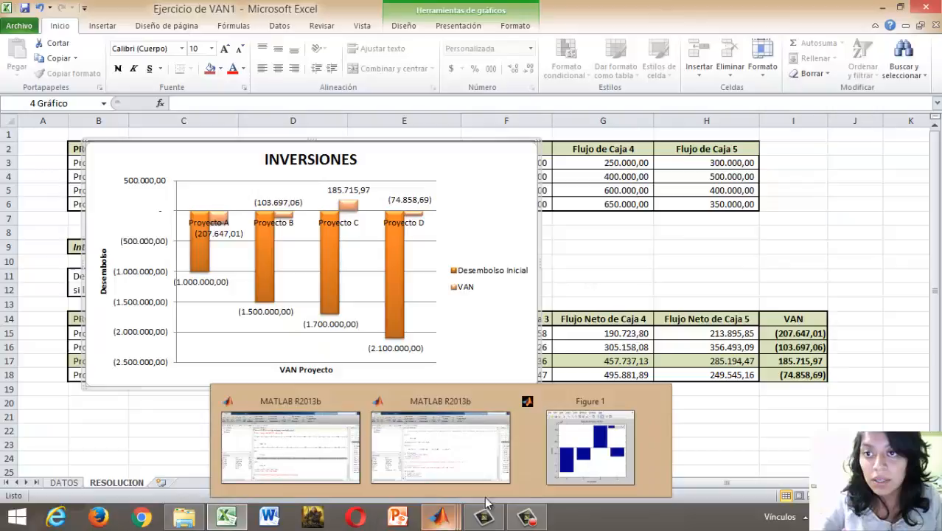
left_click(606, 467)
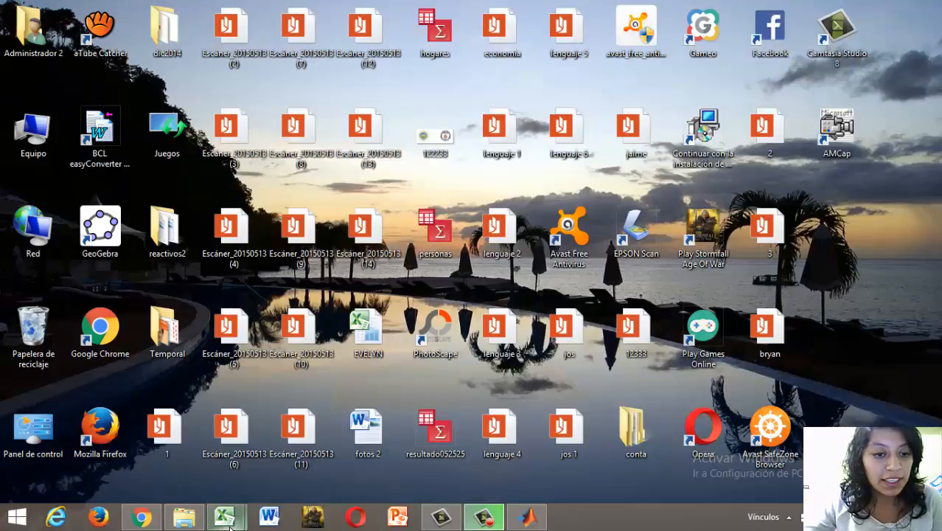
- Switch to the Excel workbook Ejercicio-de-interes-compuesto1 and calculate Banco Pichincha's semestral interest in D9 with =D8/2
mouse_move(230, 525)
left_click(292, 420)
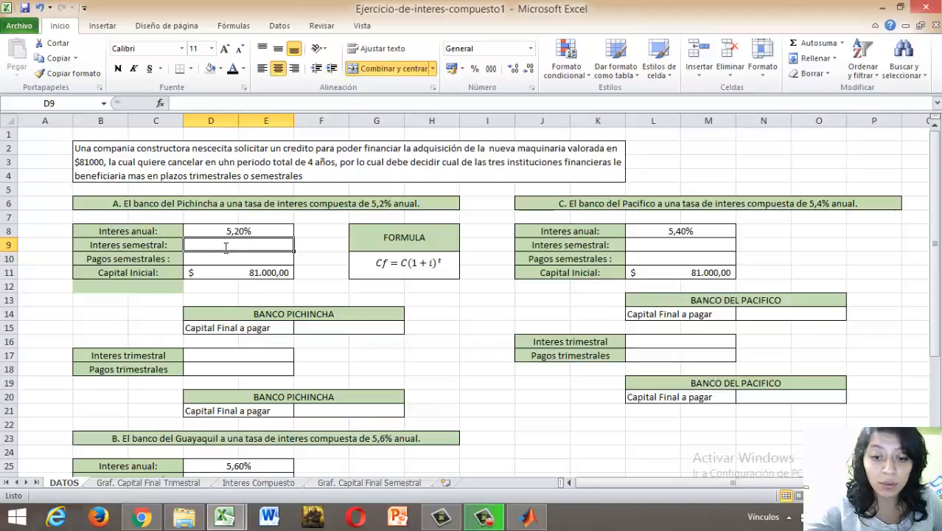
type("=")
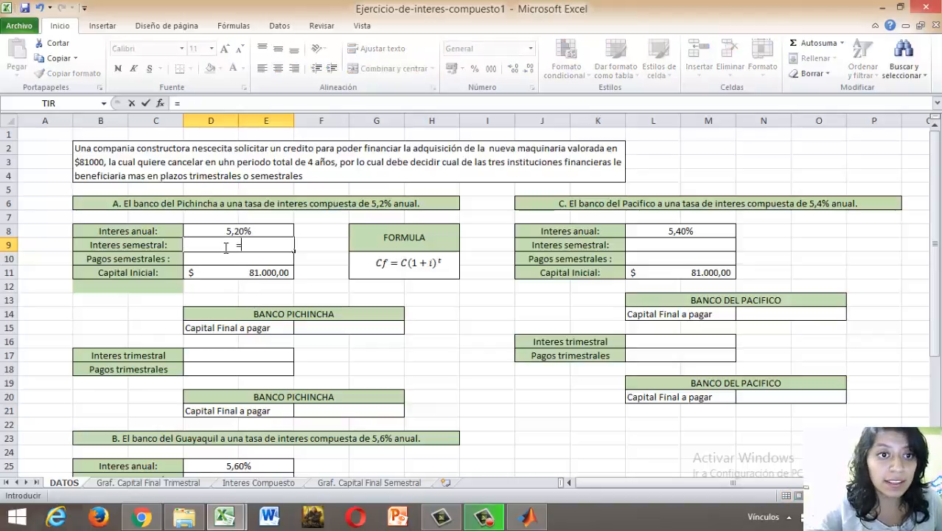
left_click(262, 233)
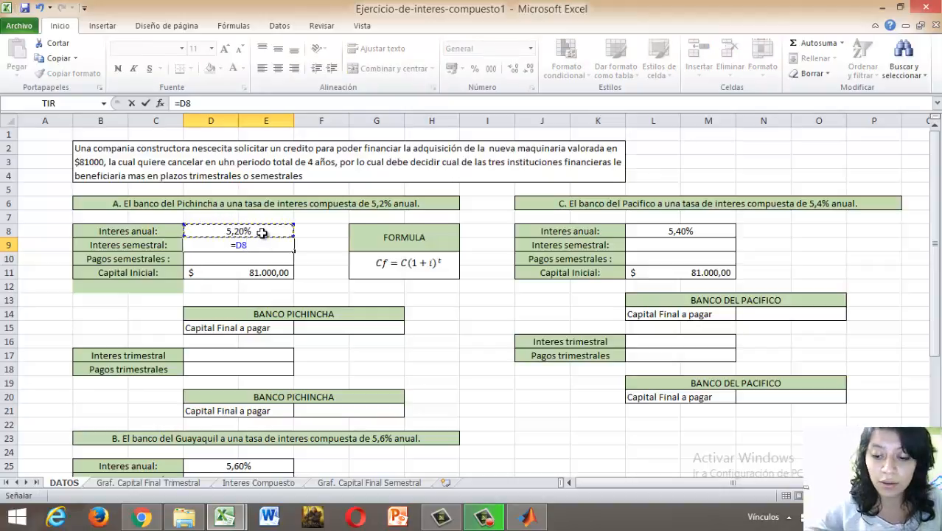
type("/2")
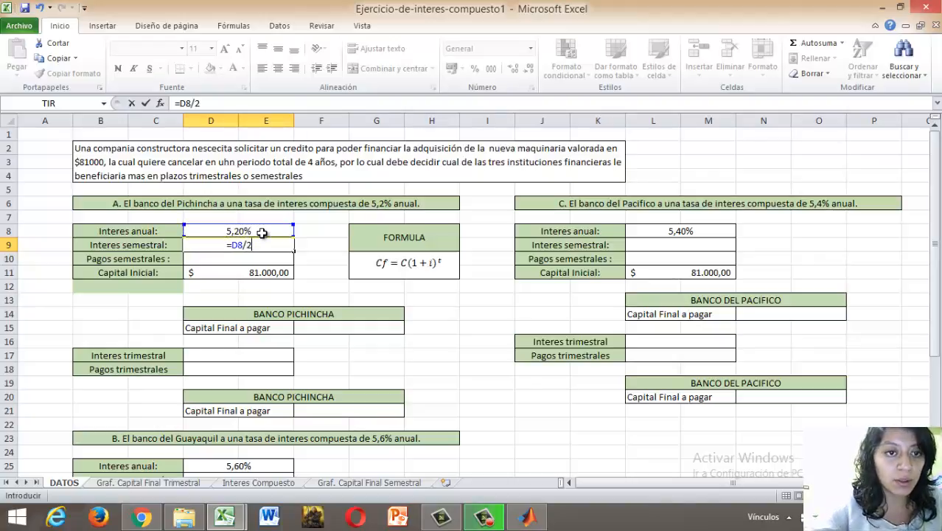
key("Return")
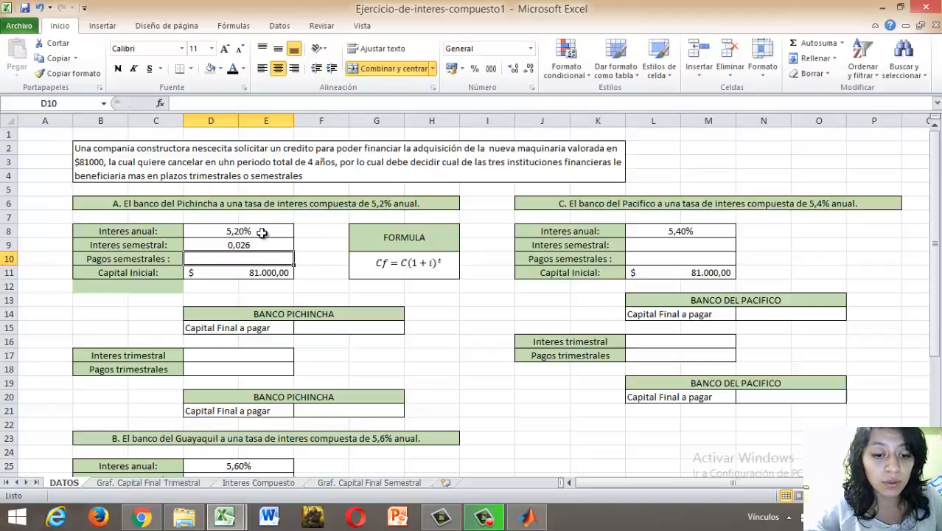
- Enter 8 semestral payments for Banco Pichincha in D10 and calculate its semestral final capital in F15 with =D11*(1+D9)^8
type("8")
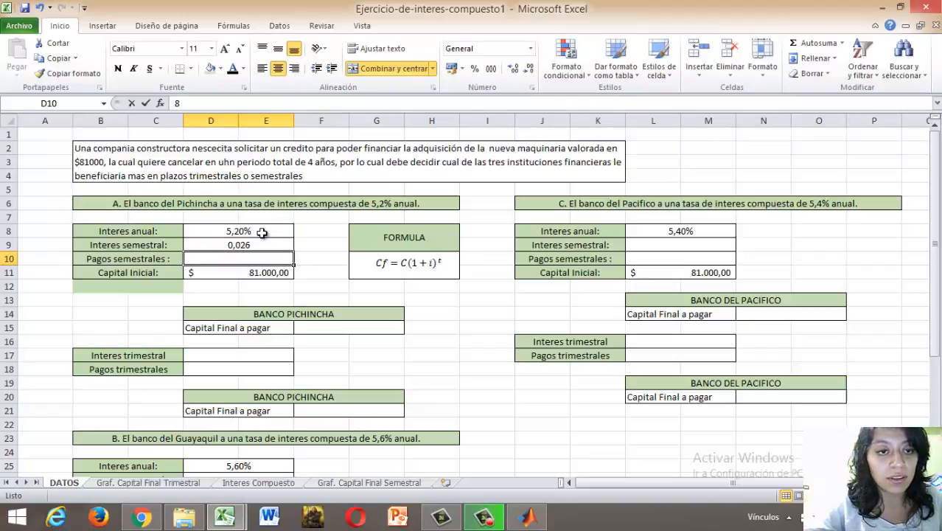
key("Return")
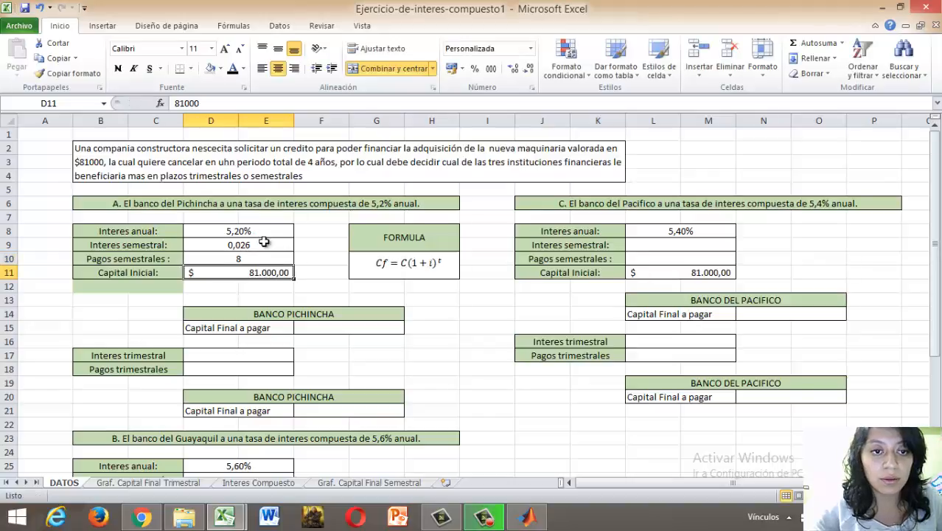
left_click(329, 322)
type("=")
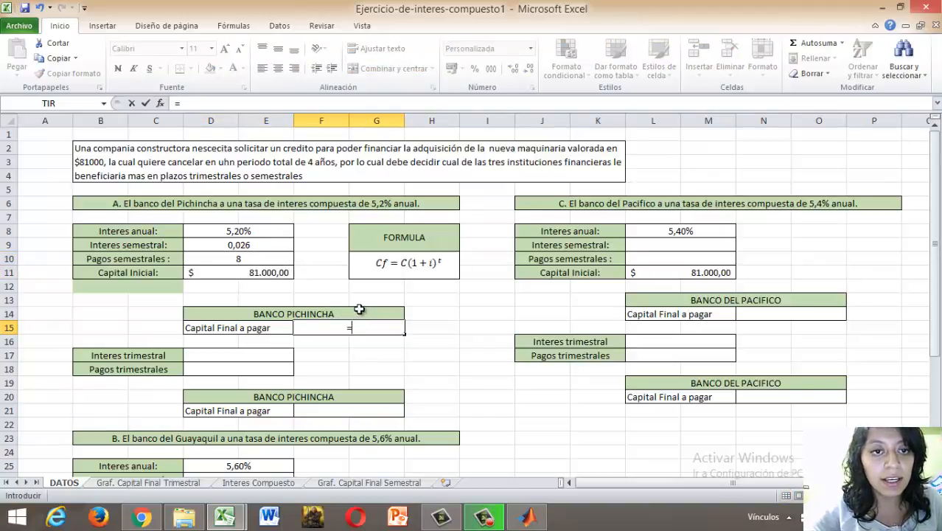
left_click(245, 270)
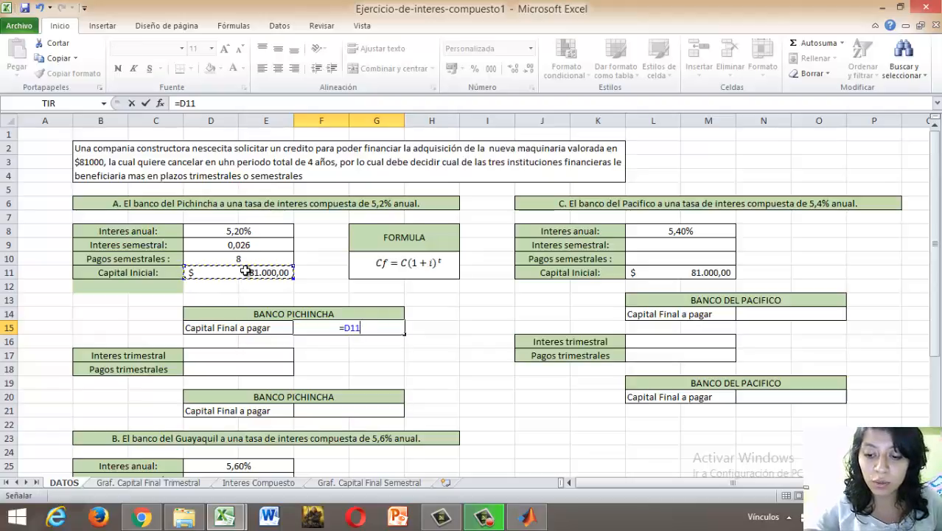
type("*(1")
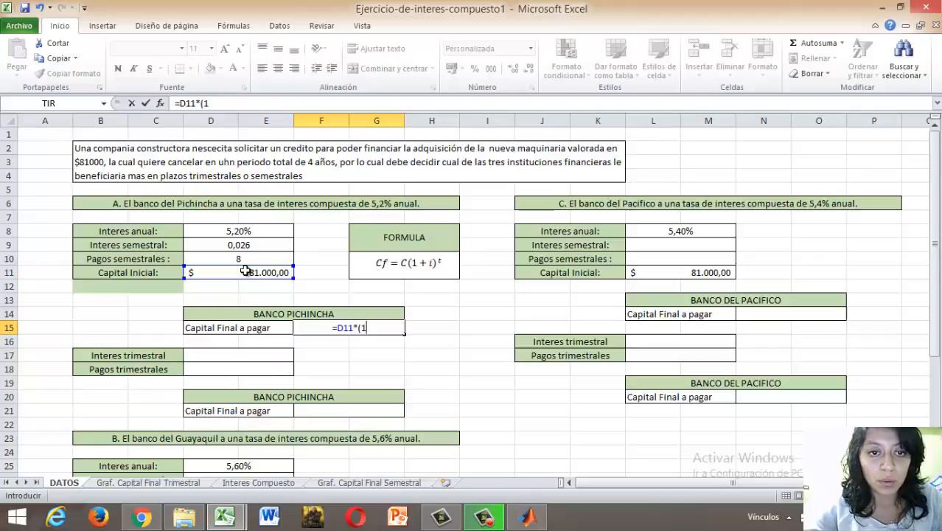
type("+")
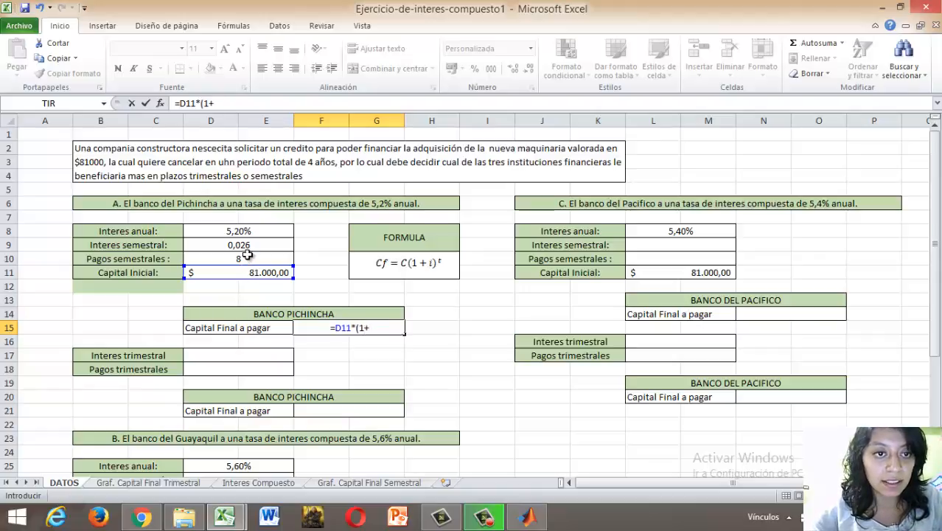
left_click(252, 245)
type(")")
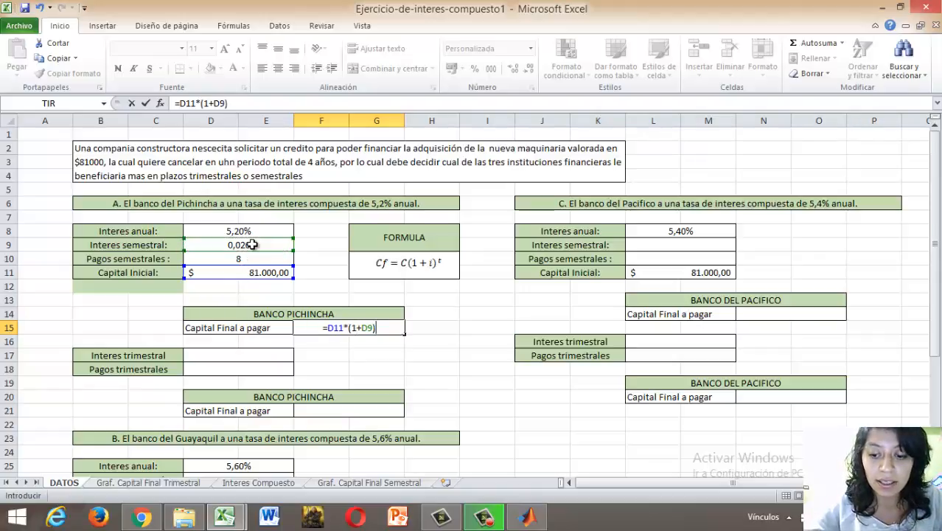
type("^8")
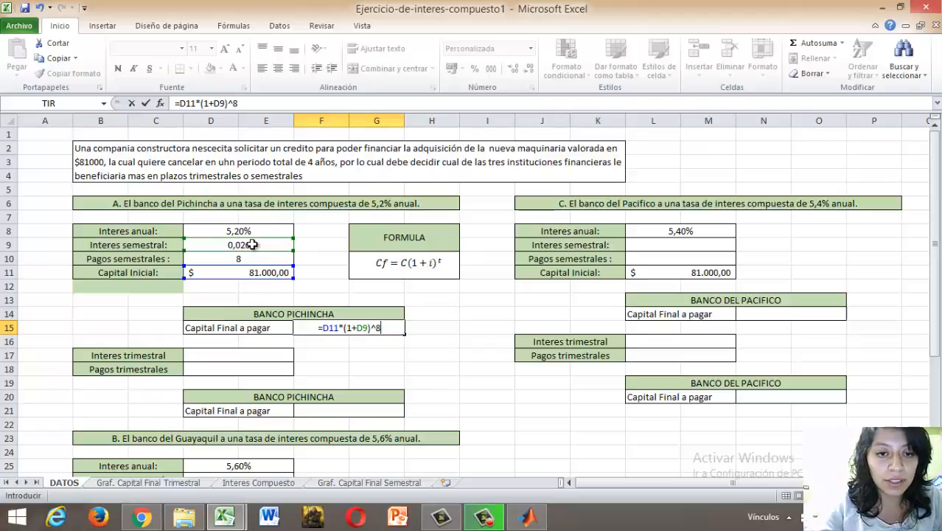
key("Return")
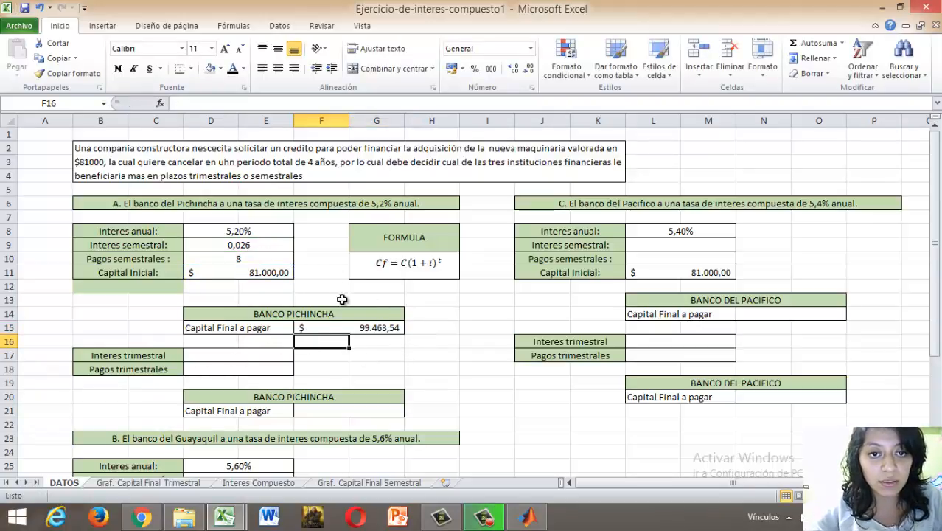
- Calculate Banco Pichincha's quarterly interest in D17 with =D8/4 and enter 16 quarterly payments in D18
left_click(255, 355)
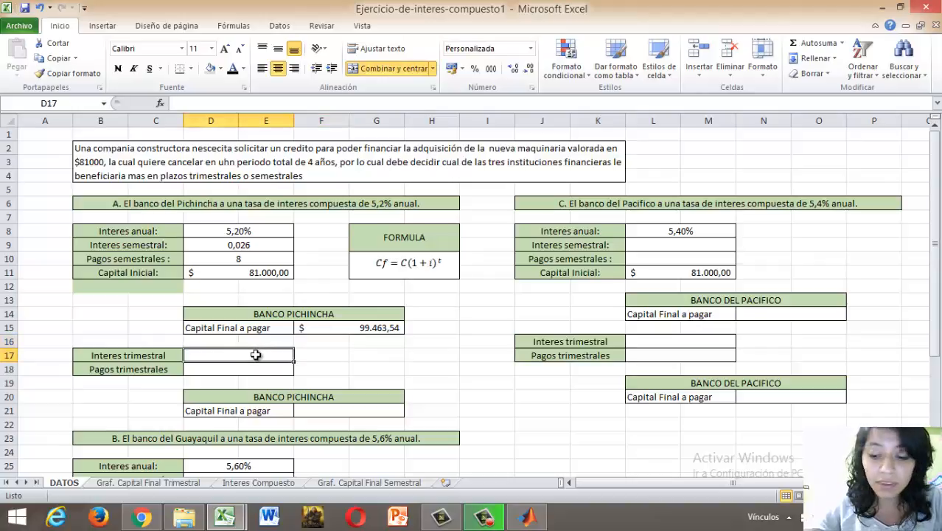
type("=")
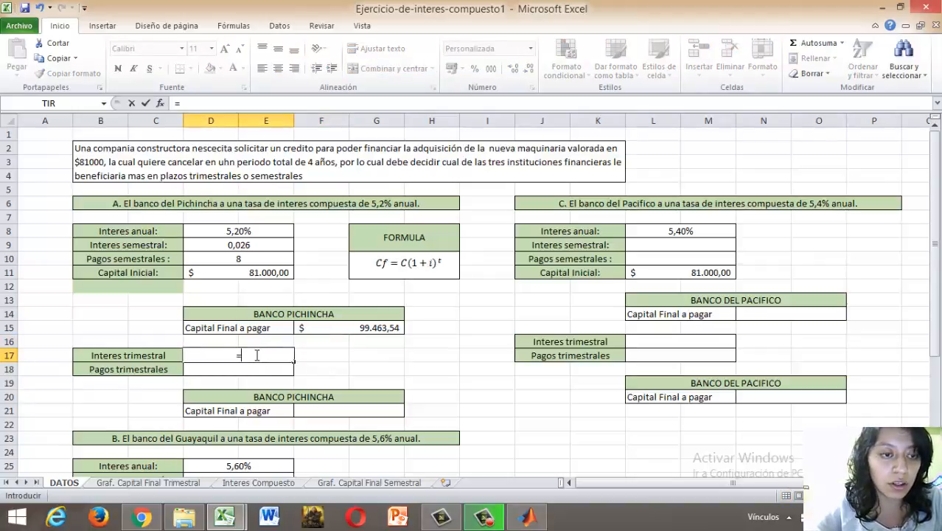
left_click(250, 232)
type("/")
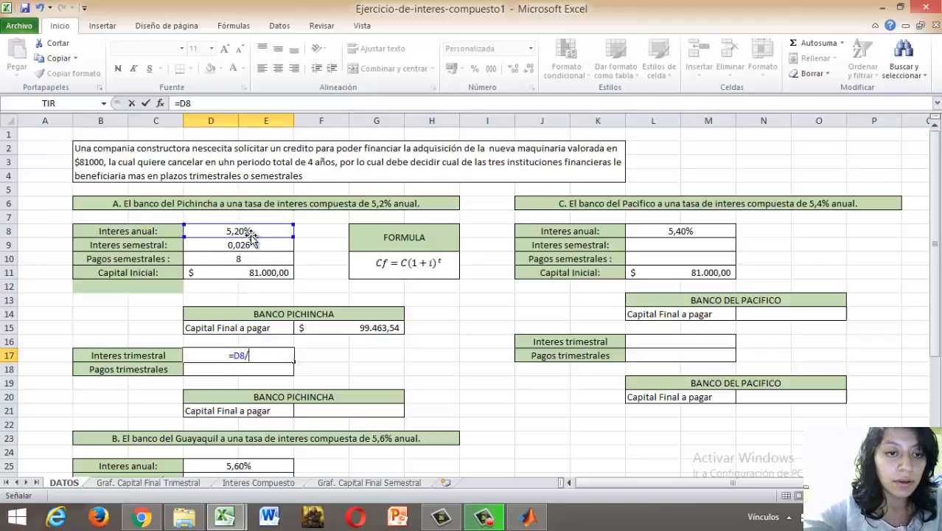
type("4")
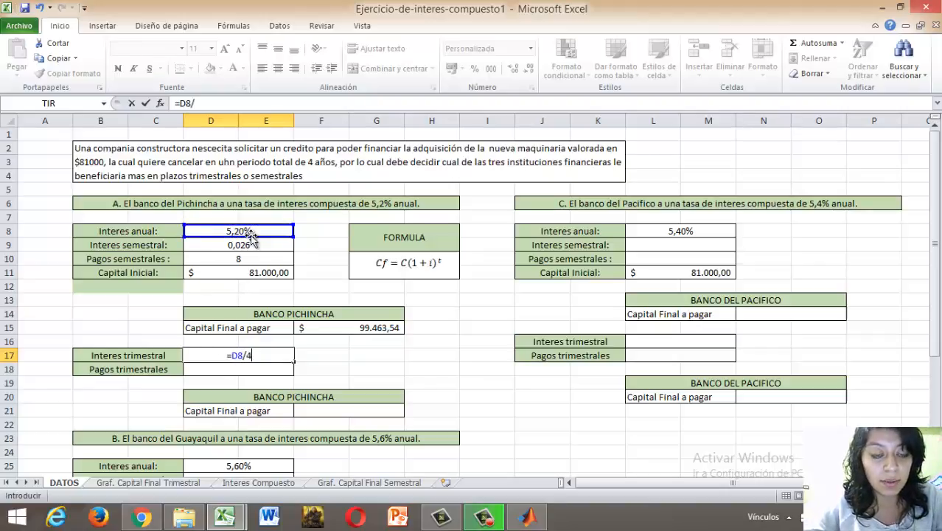
key("Return")
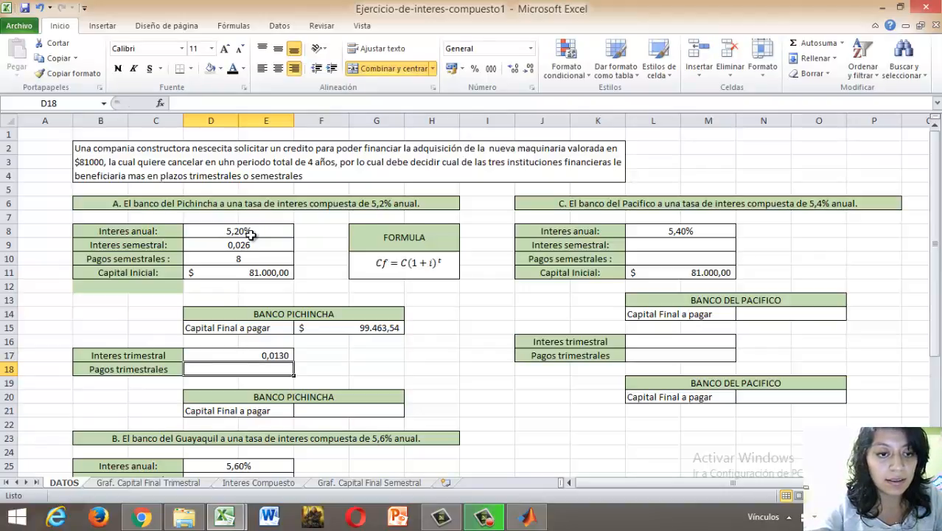
type("16")
key("Return")
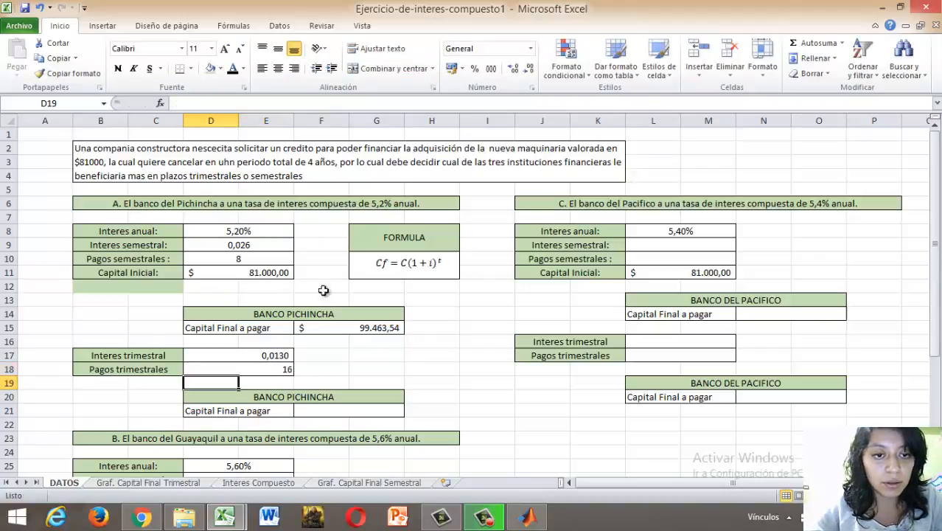
- Calculate Banco Pichincha's quarterly final capital in F21 as D11*(1+D17) with the parenthesis raised to the 16 quarterly payments
left_click(354, 413)
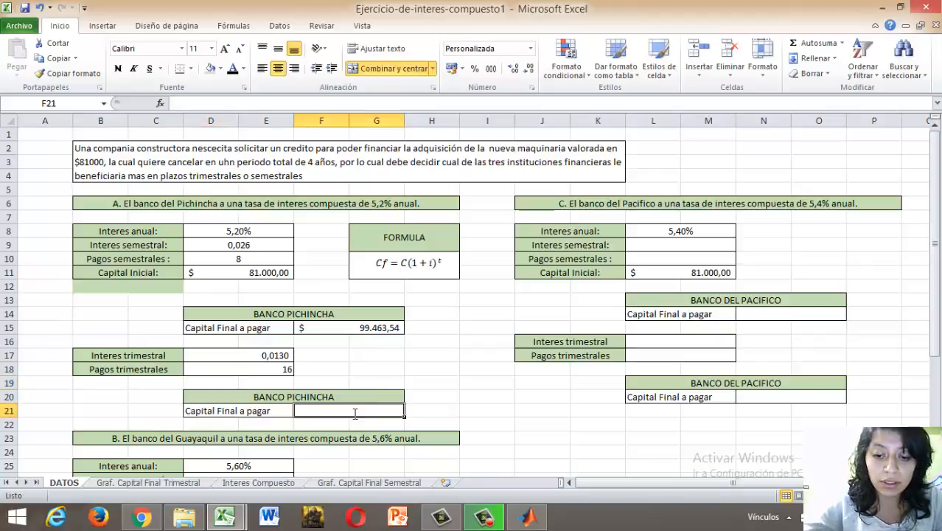
type("=")
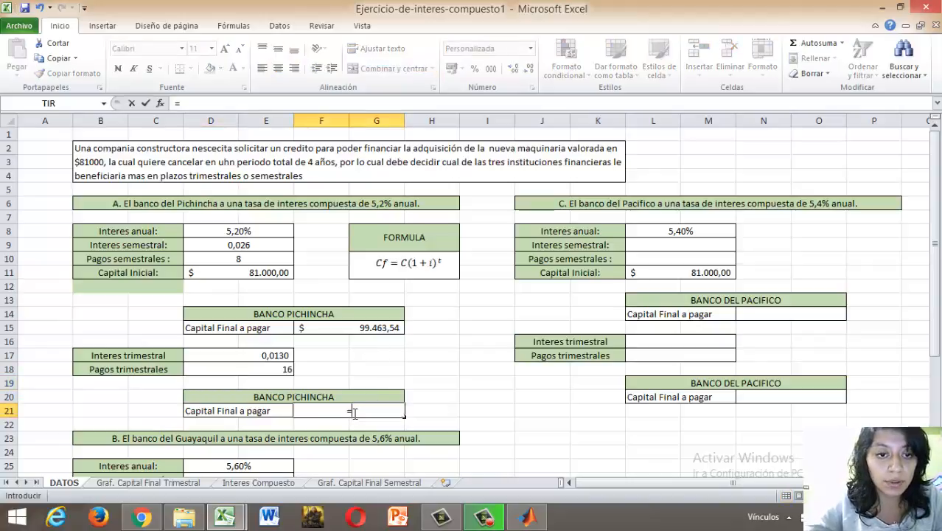
left_click(258, 274)
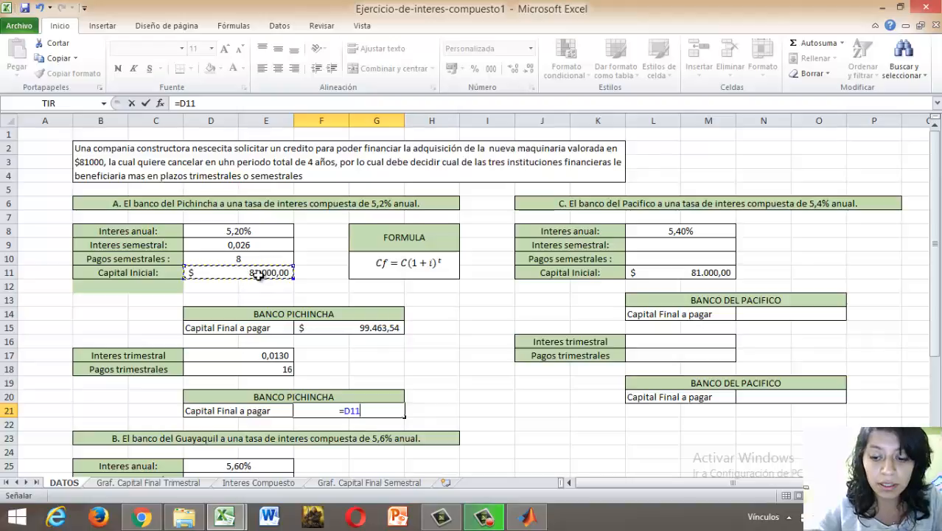
type("*(")
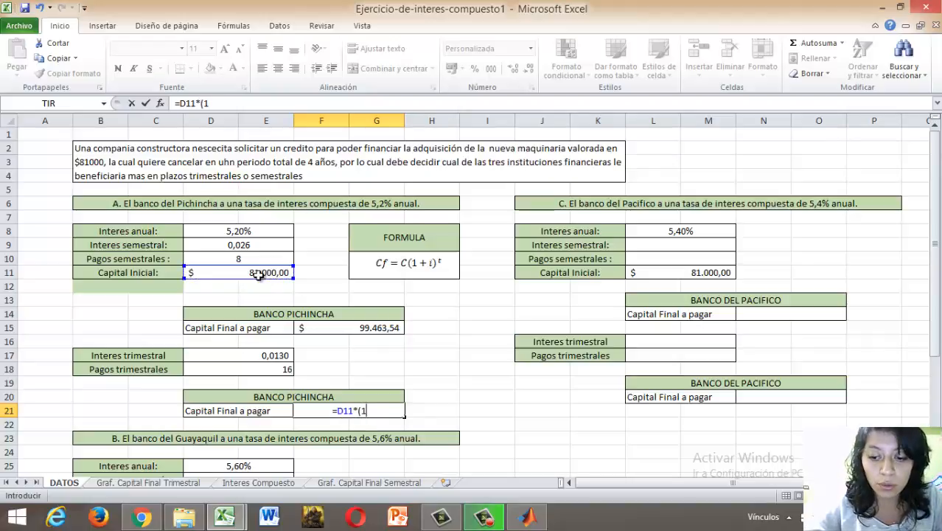
type("1+")
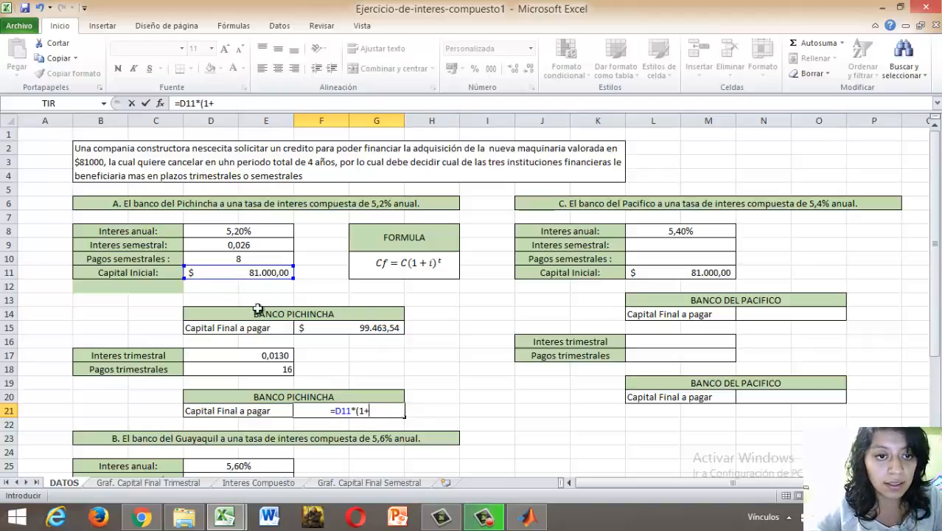
left_click(251, 357)
type(")")
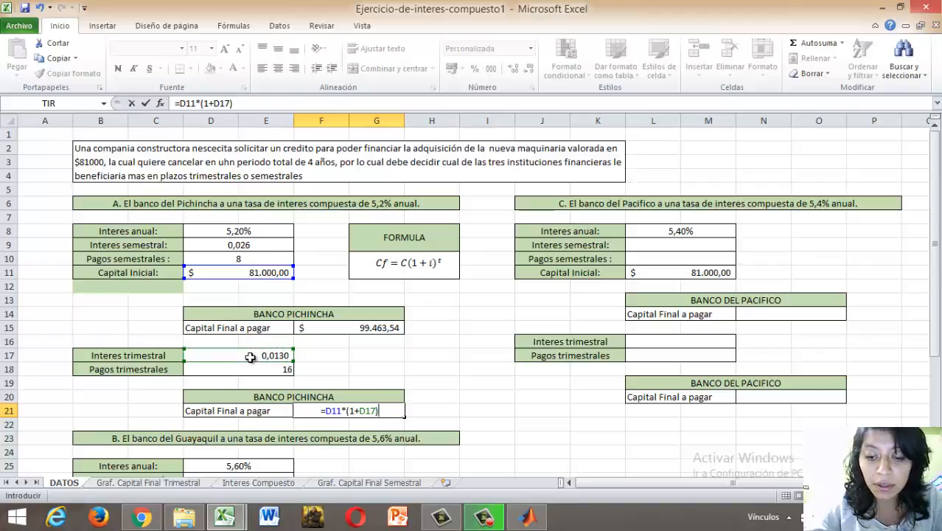
type("^D18")
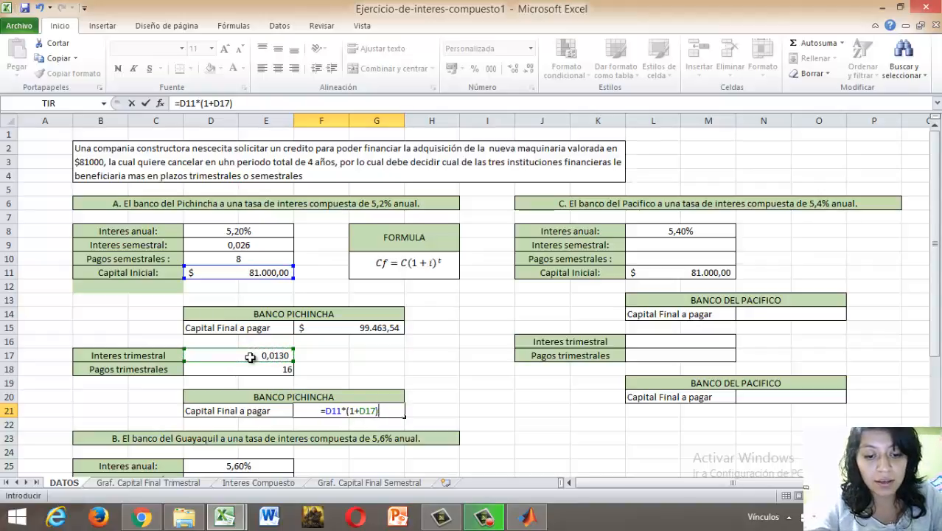
key("Return")
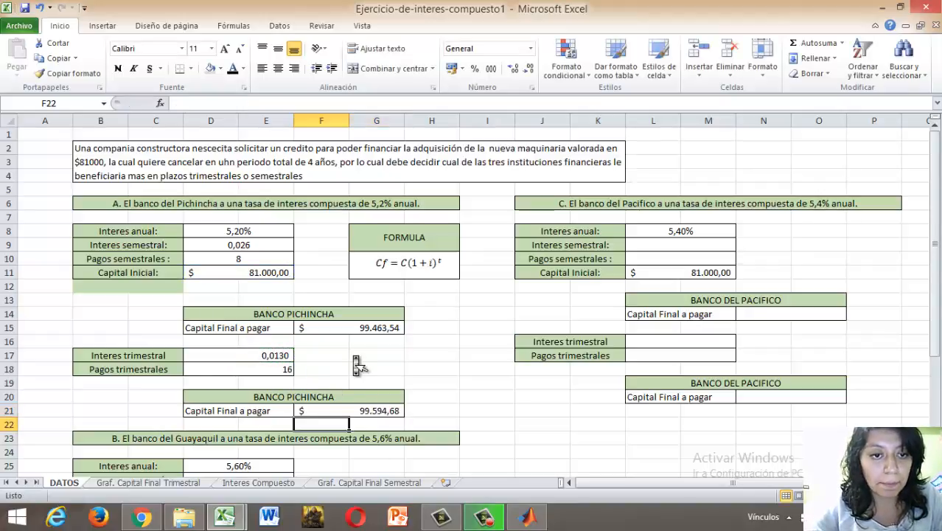
- Calculate Banco Guayaquil's semestral interest in D26 with =D25/2 and enter 8 semestral payments in D27
scroll(354, 362, "down", 4)
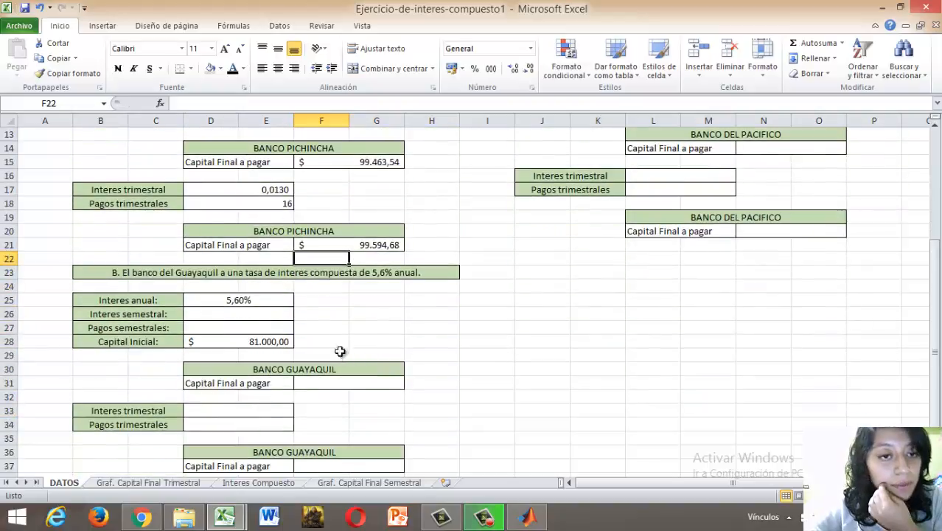
left_click(251, 318)
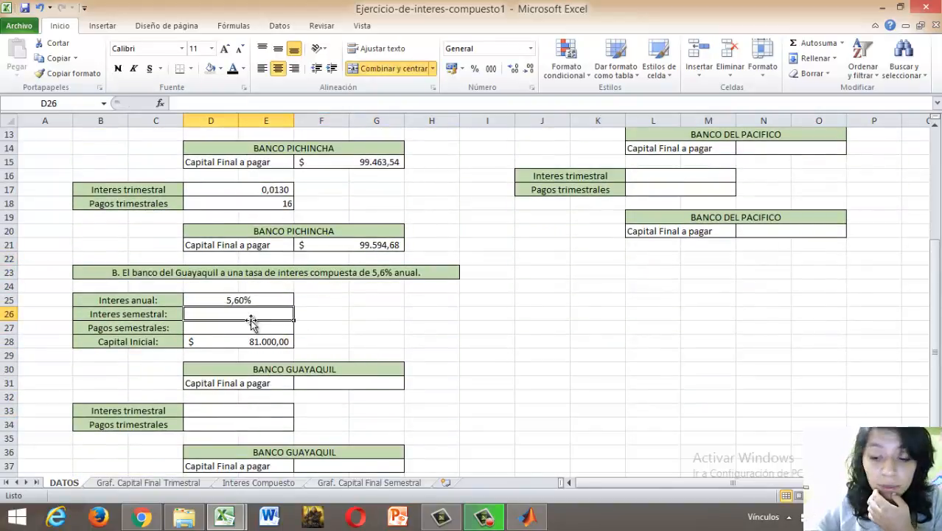
type("=")
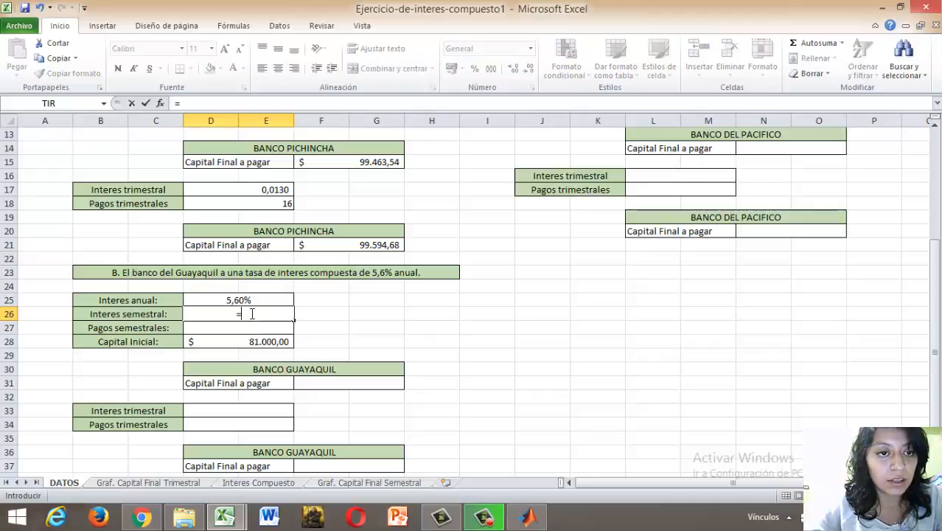
left_click(250, 302)
type("/2")
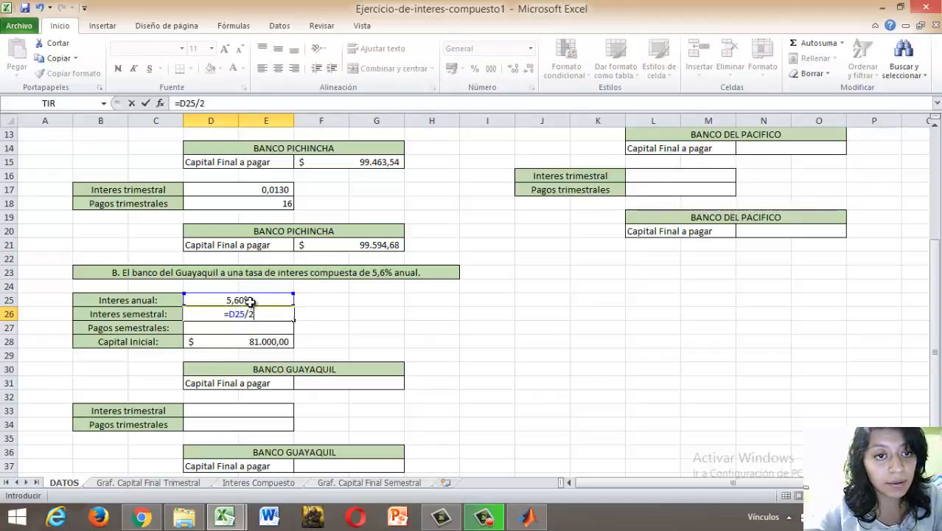
key("Return")
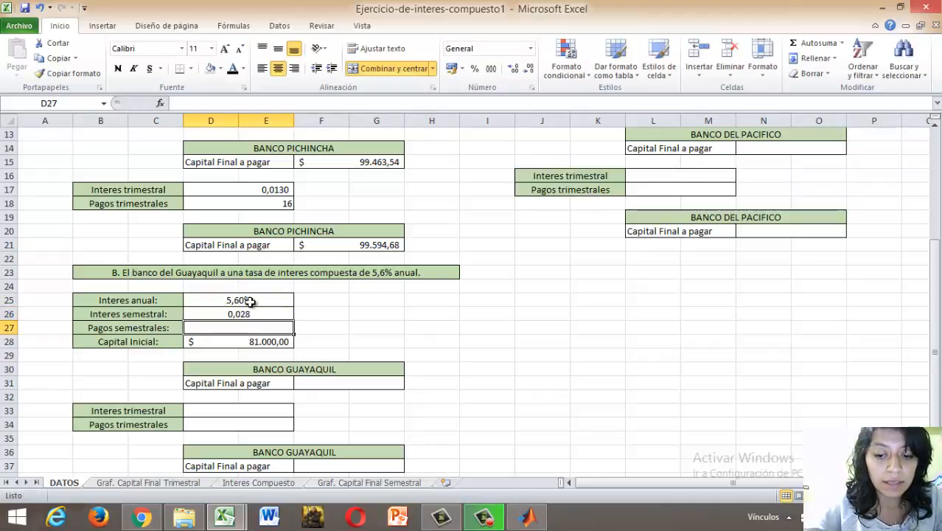
type("8")
key("Return")
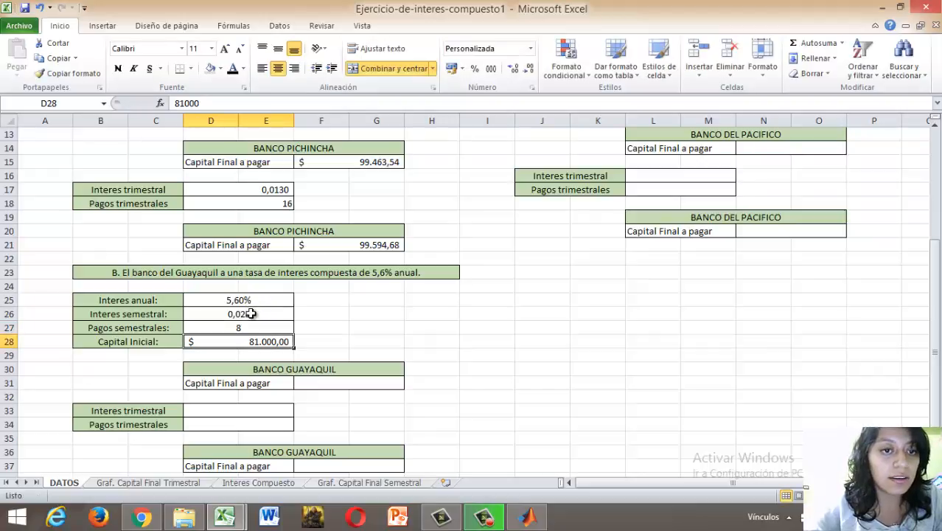
- Calculate Banco Guayaquil's semestral final capital in F31 with =D28*(1+D26)^8
left_click(320, 381)
type("=")
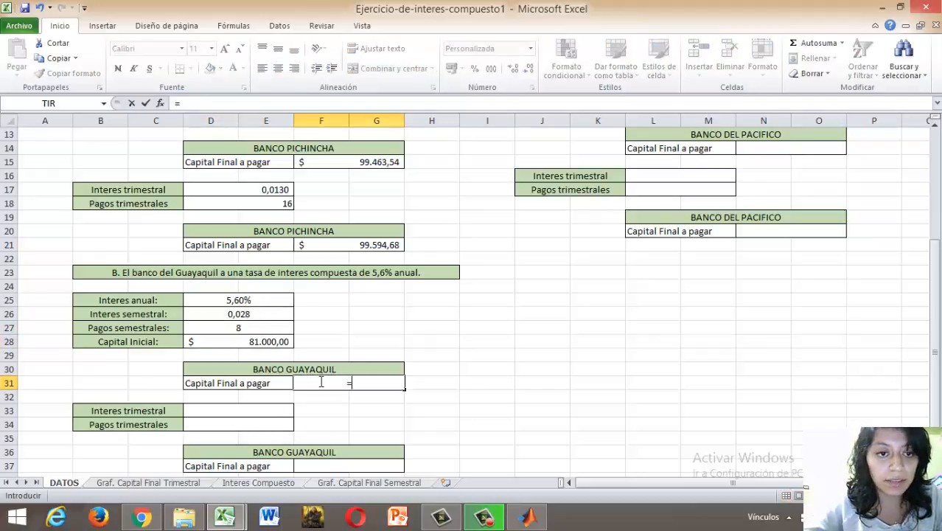
left_click(282, 341)
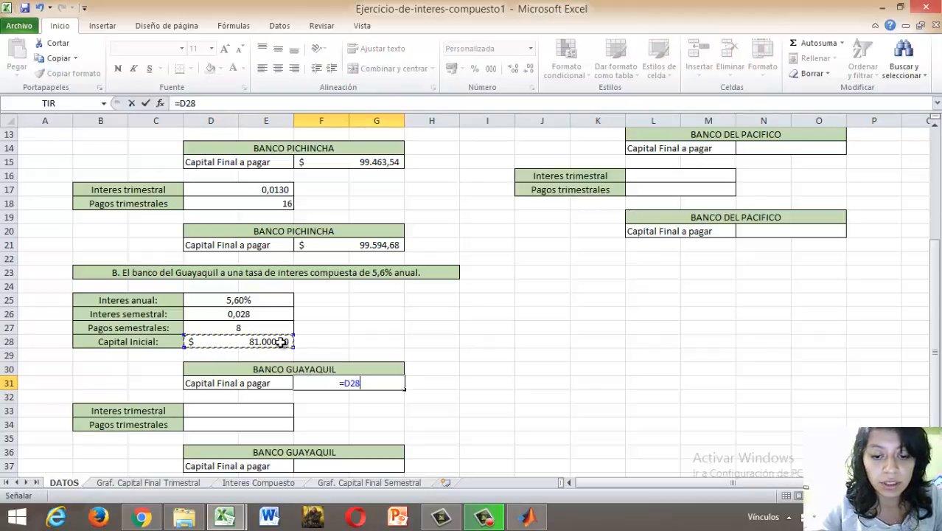
type("*(")
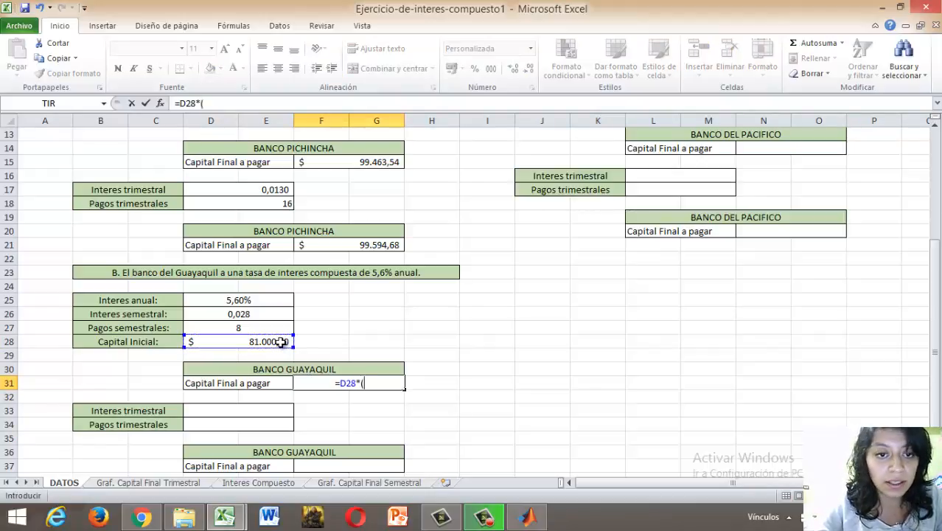
type("1+")
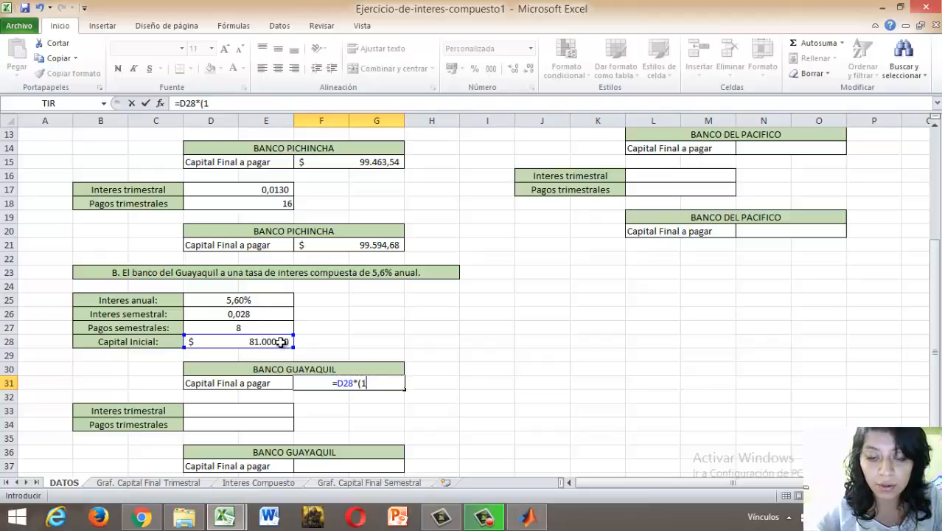
left_click(269, 315)
type(")")
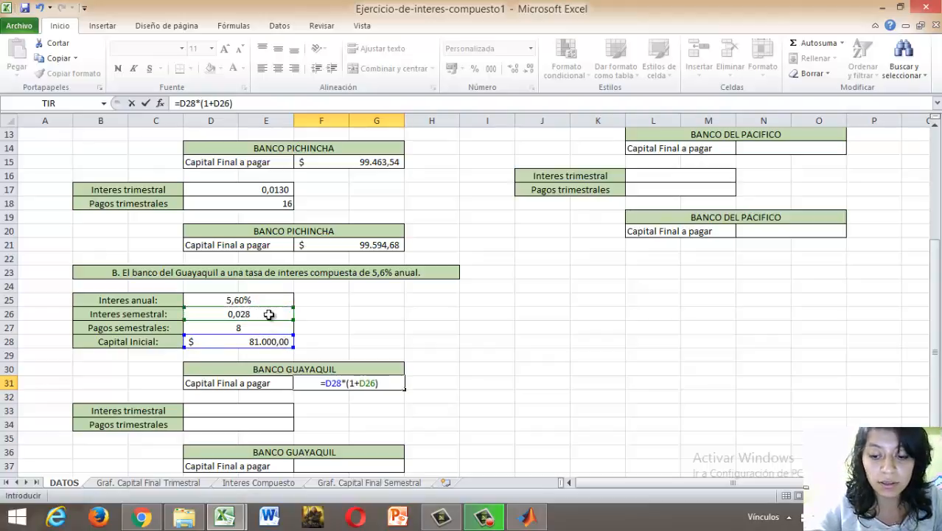
type("^8")
key("Return")
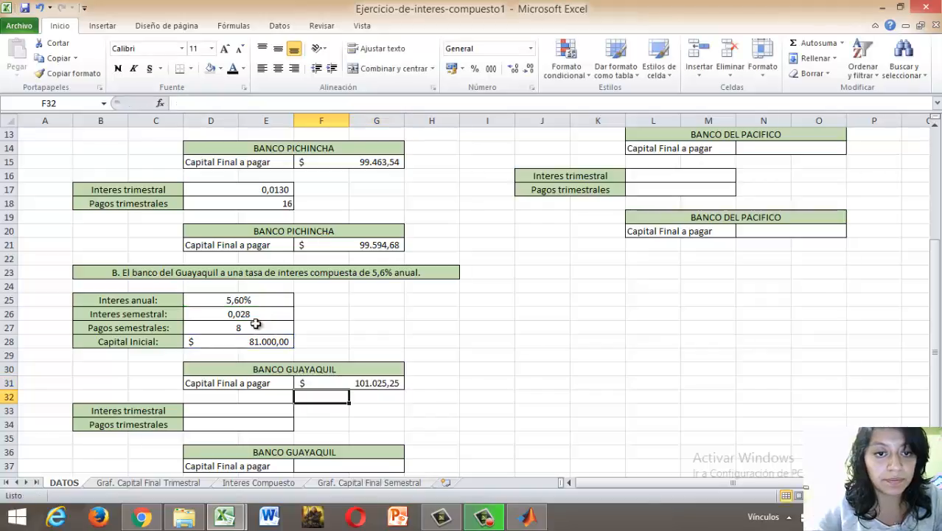
- Calculate Banco Guayaquil's quarterly interest in D33 with =D25/4 and enter 16 quarterly payments in D34
left_click(241, 413)
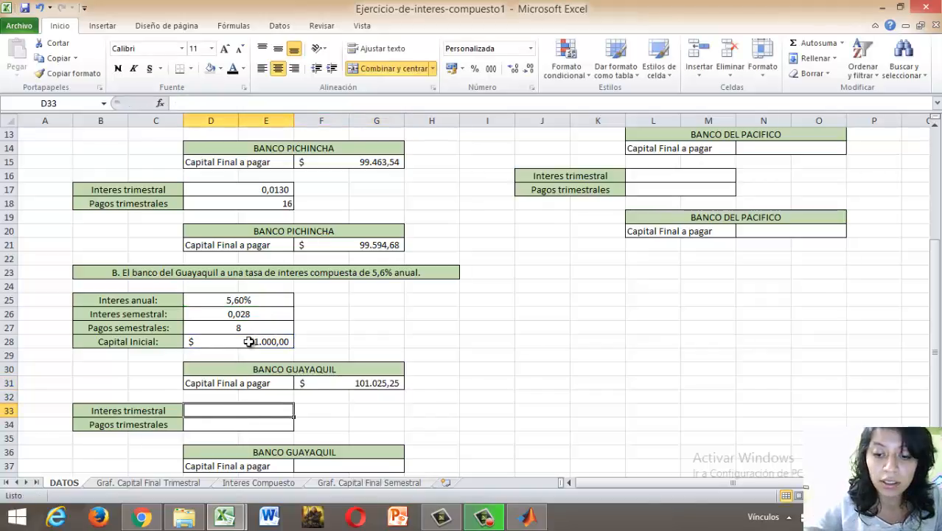
type("=")
left_click(247, 301)
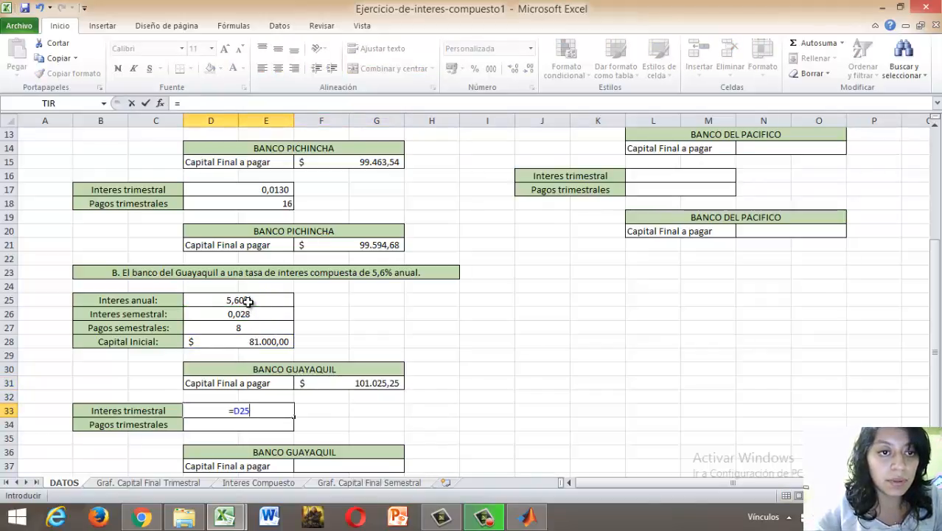
type("/4")
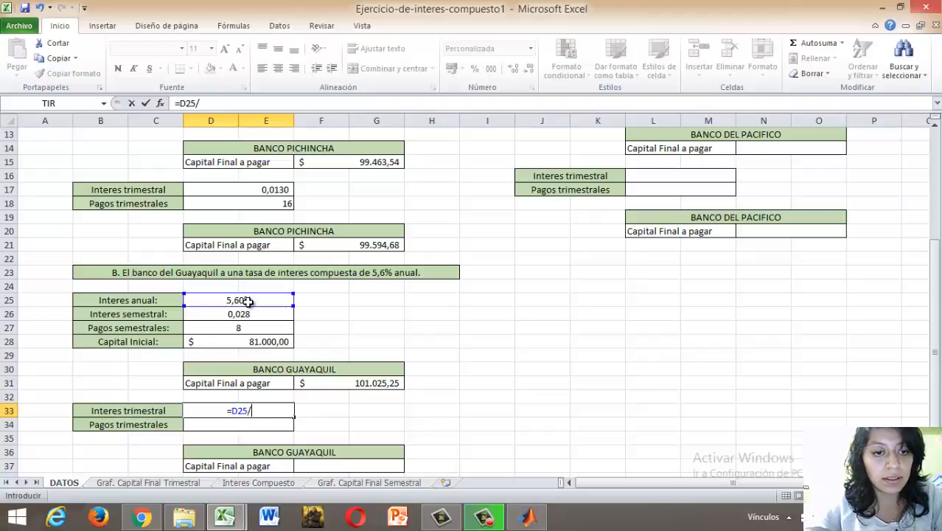
key("Return")
type("1")
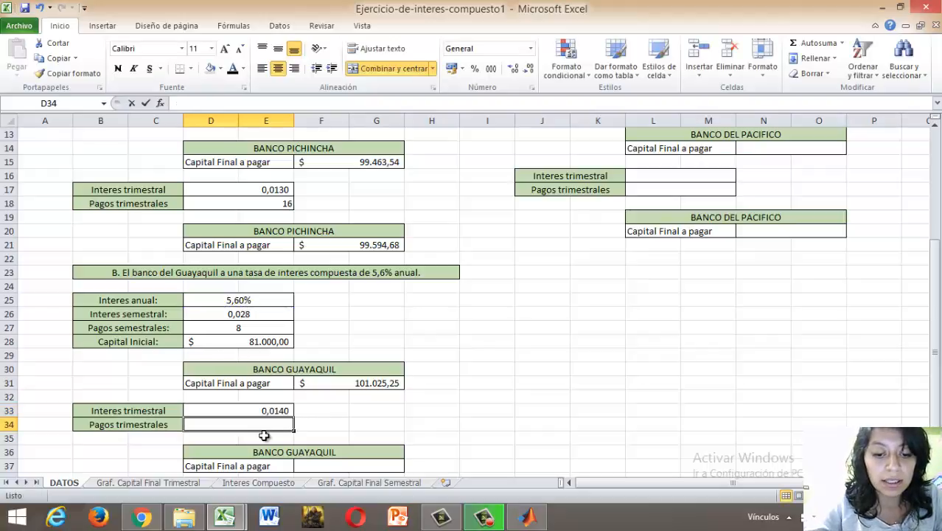
type("6")
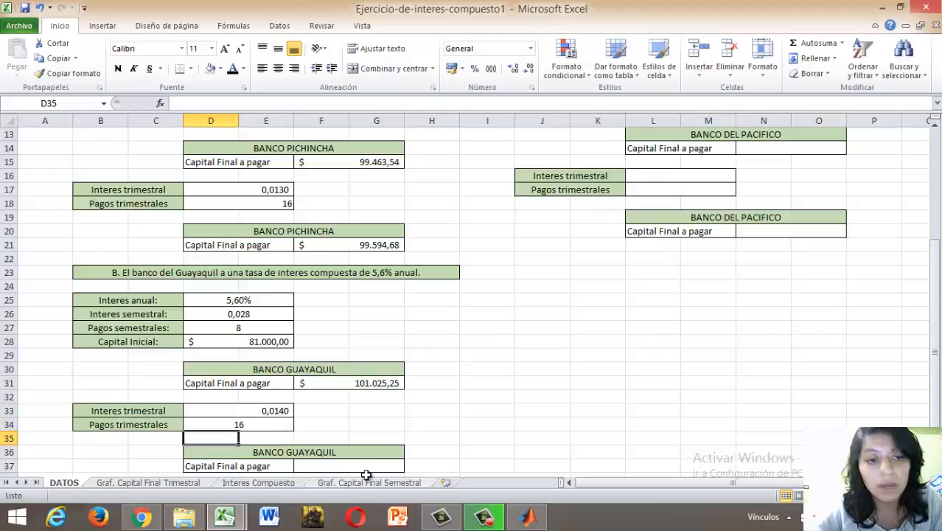
- Calculate Banco Guayaquil's quarterly final capital in F37 with =D28*(1+D33)^16
left_click(353, 462)
type("=")
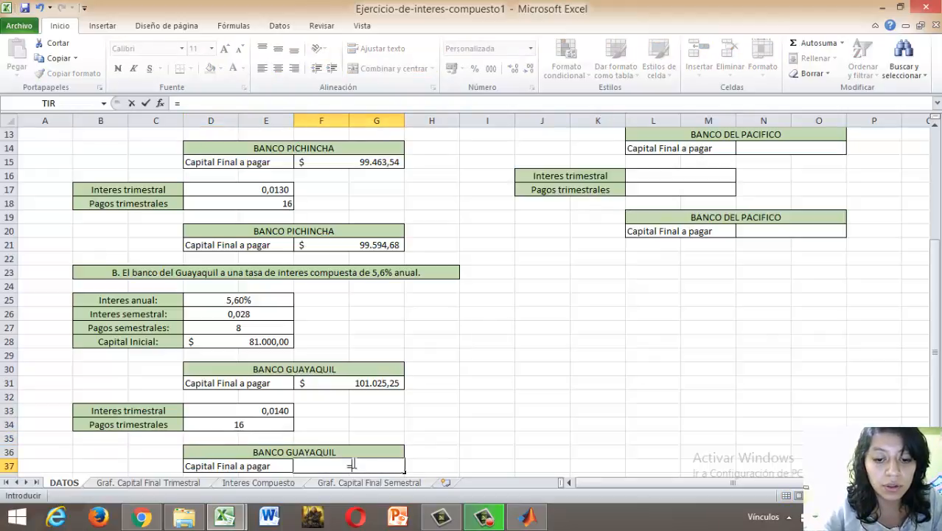
left_click(283, 345)
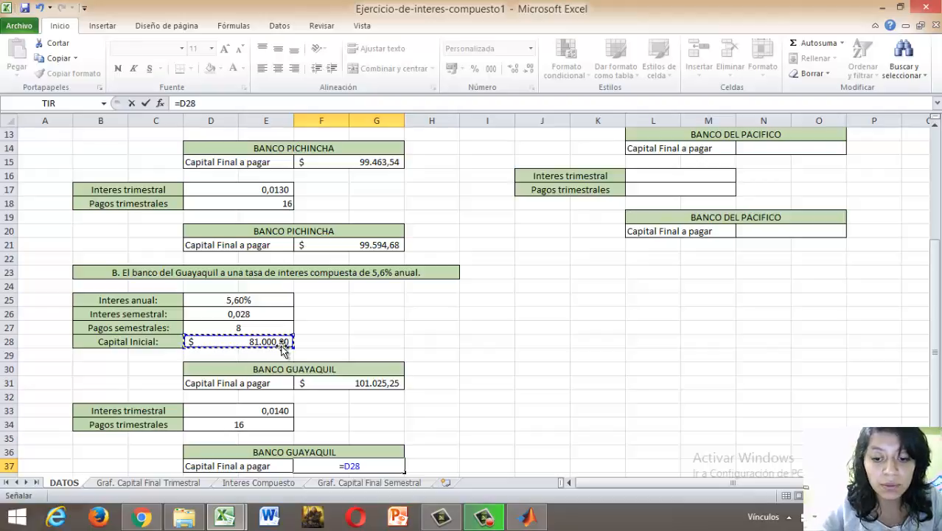
type("*(")
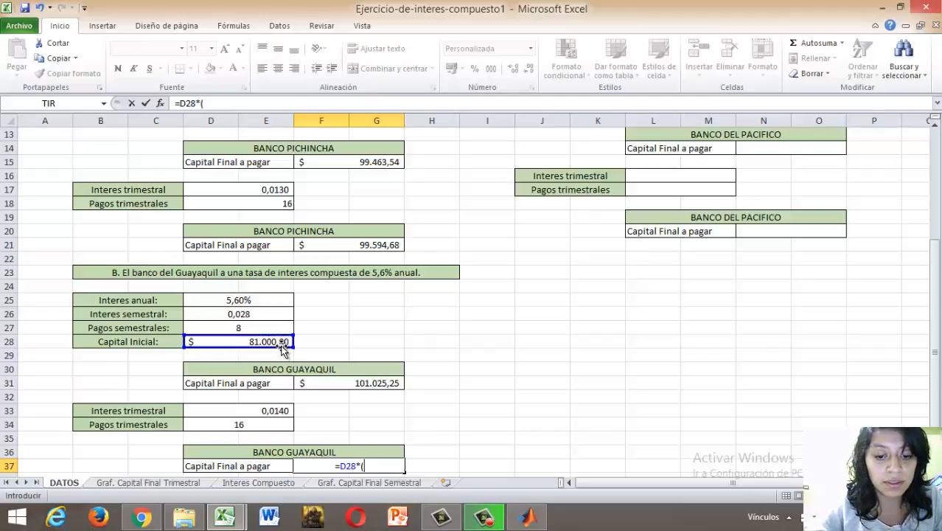
type("1+")
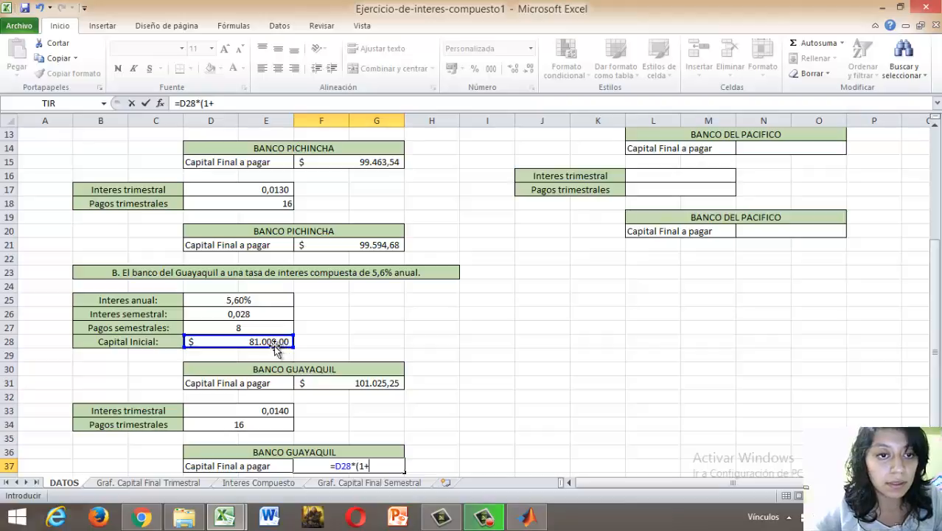
left_click(250, 412)
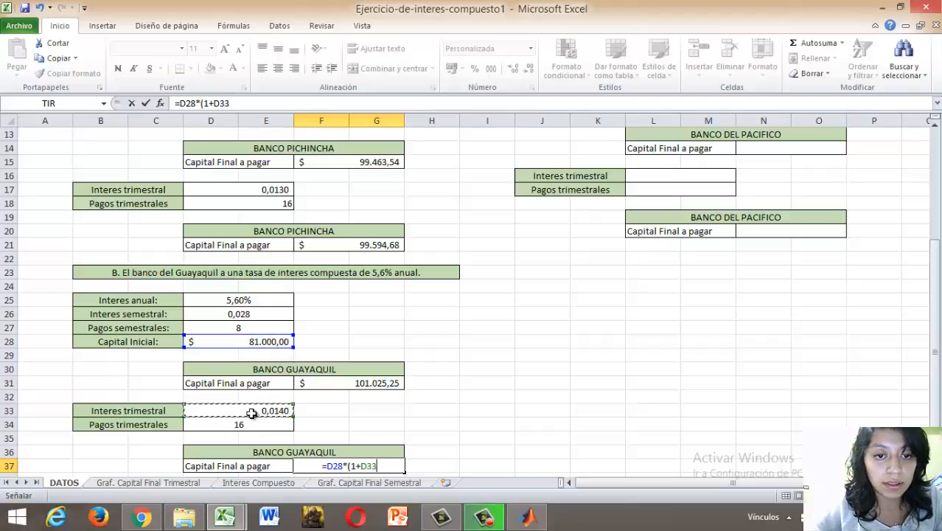
type(")")
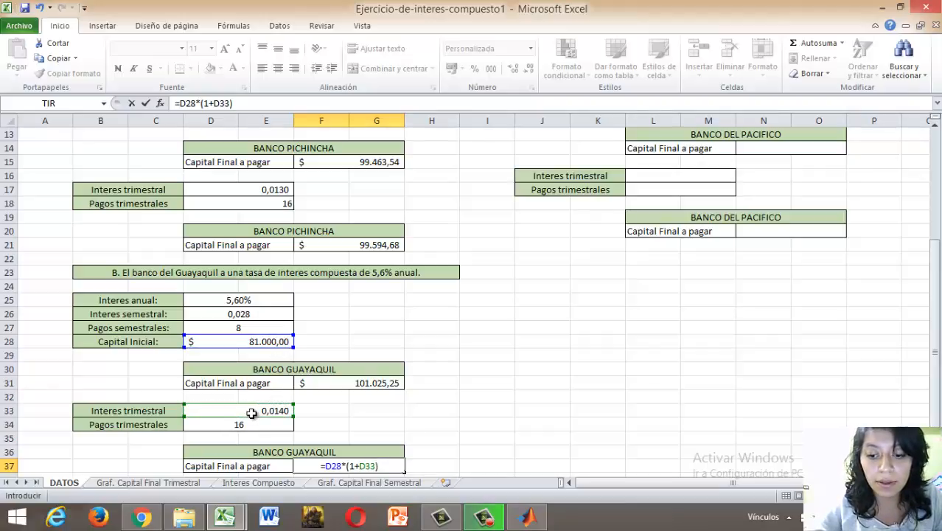
type("^16")
key("Return")
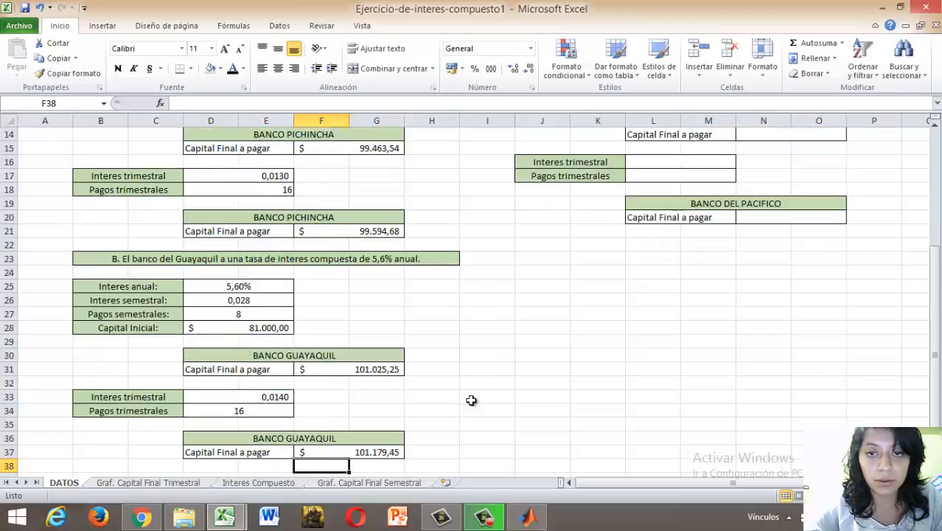
- Calculate Banco del Pacifico's semiannual interest in L9 as =L8/2 and enter 8 semiannual payments in L10
scroll(595, 415, "up", 4)
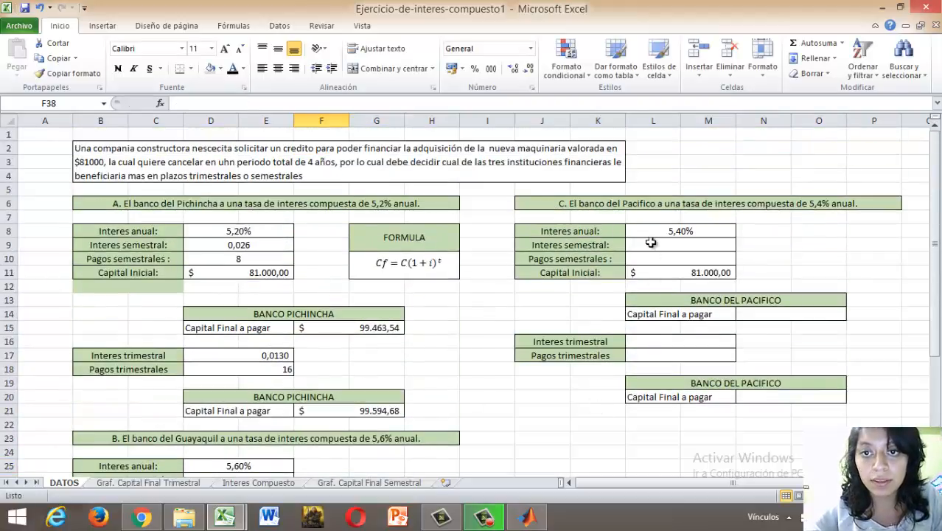
left_click(651, 243)
type("=")
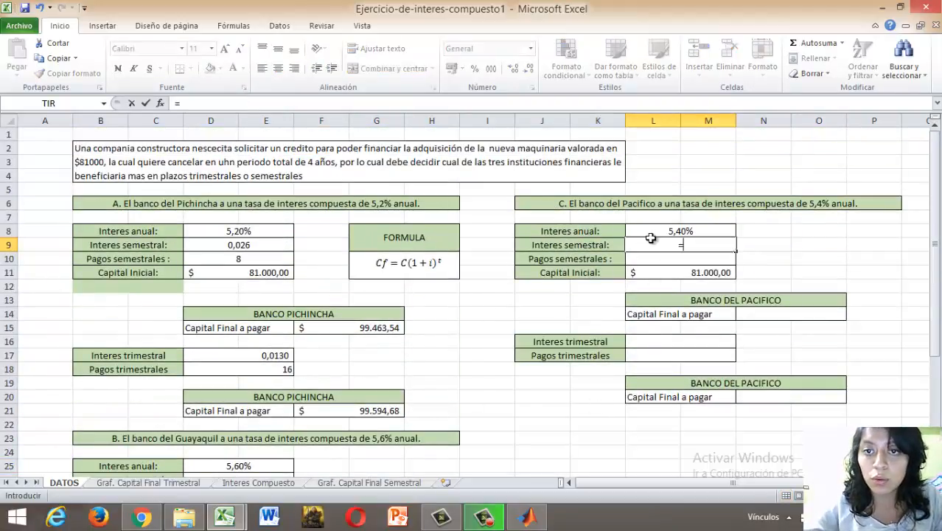
left_click(655, 231)
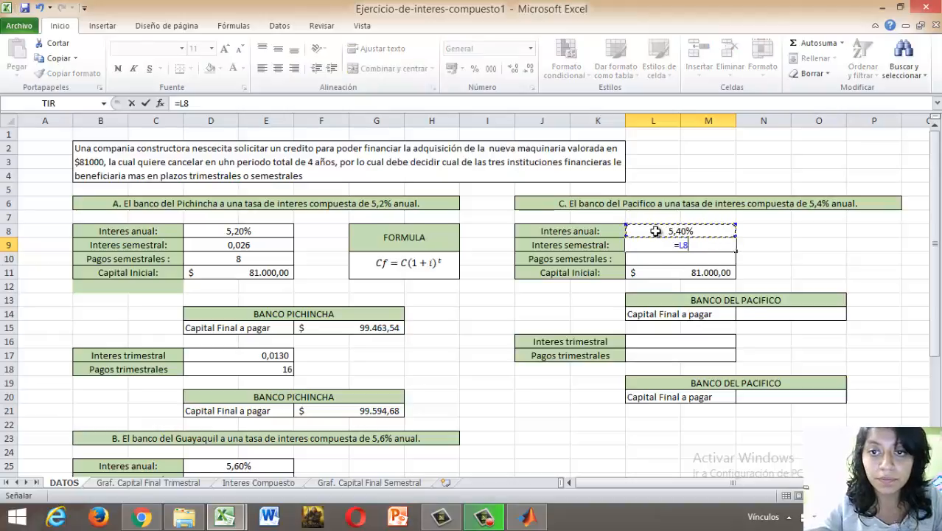
type("/2")
left_click(683, 261)
type("8")
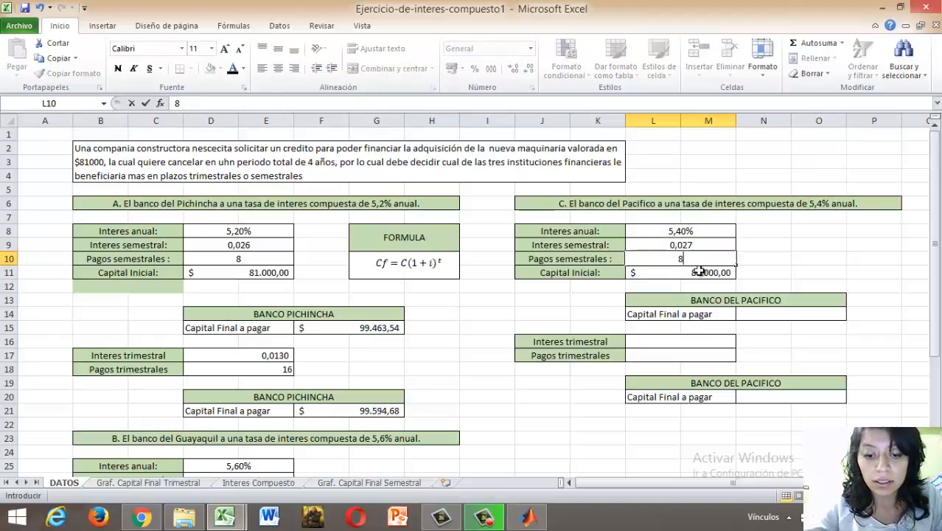
left_click(699, 271)
- Calculate Banco del Pacifico's final capital for semiannual payments in N14 with =L11*(1+L9)^8
left_click(759, 314)
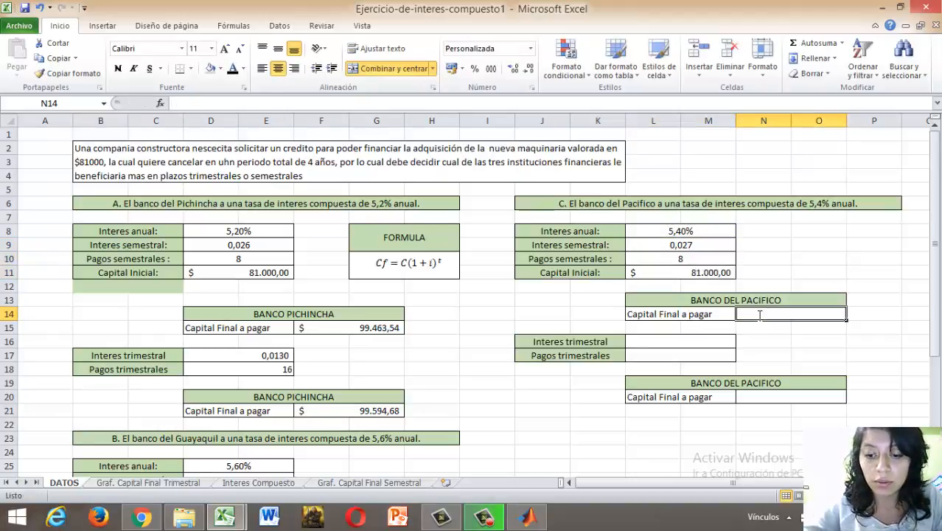
type("=")
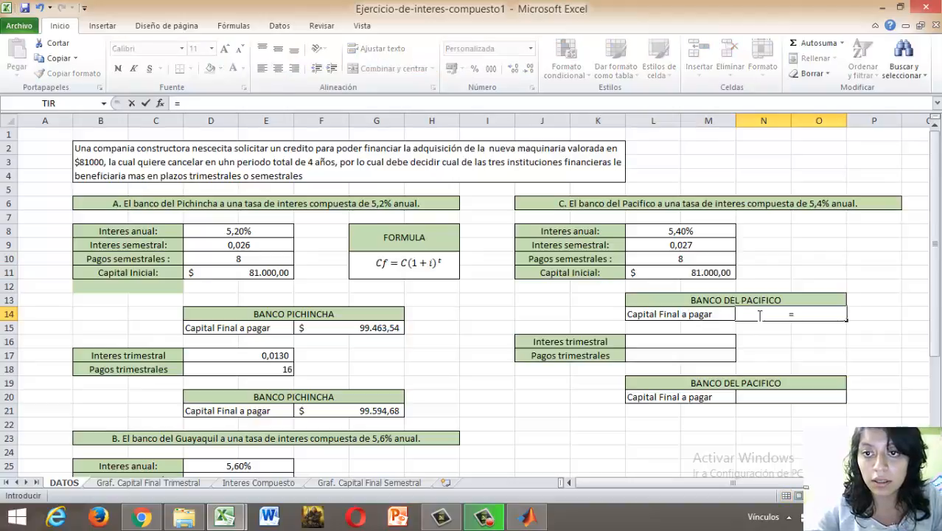
left_click(728, 273)
type("*")
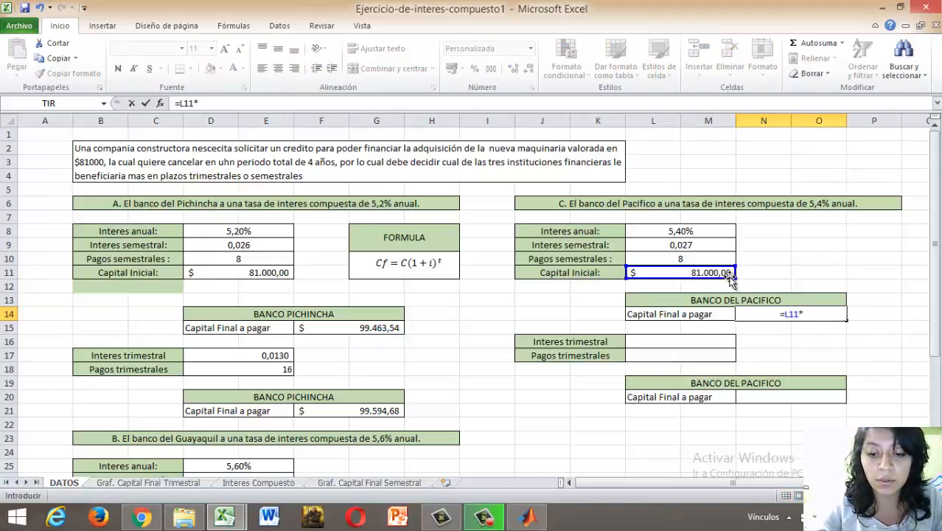
type("(1+")
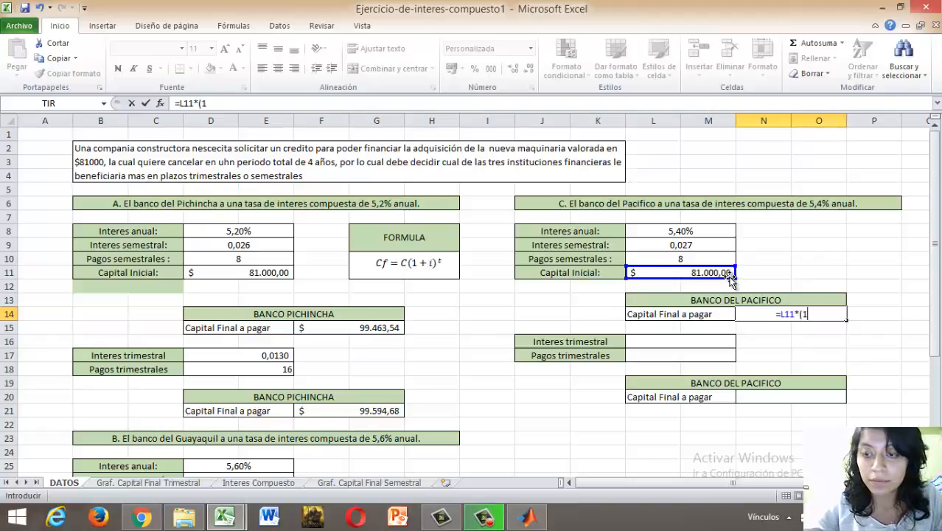
left_click(708, 245)
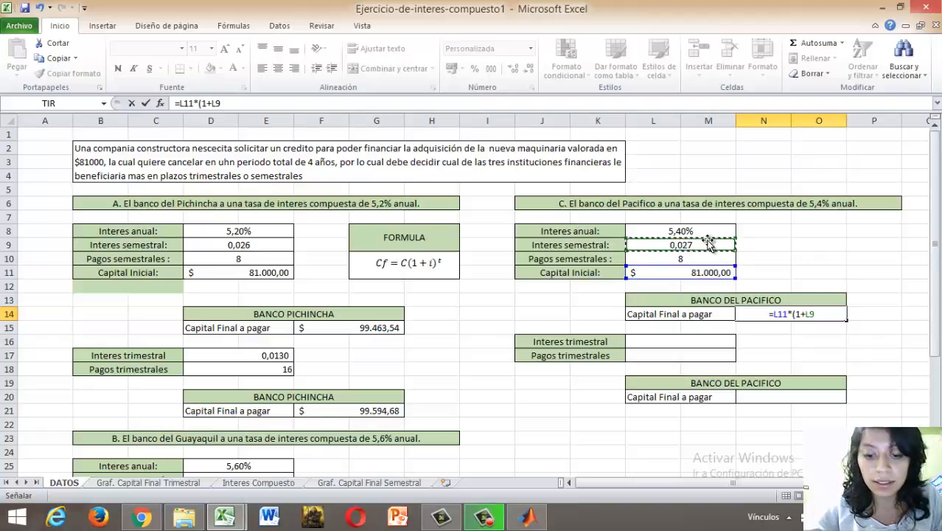
type(")^8")
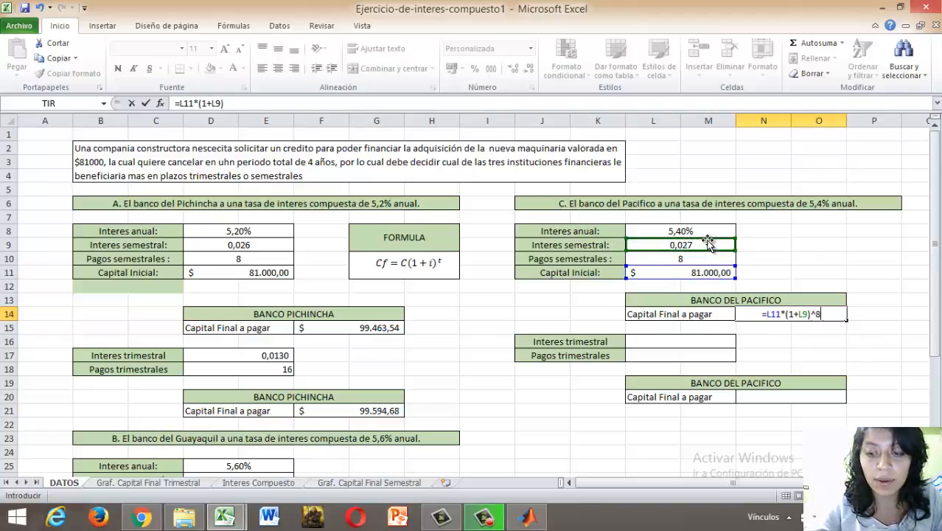
key("Return")
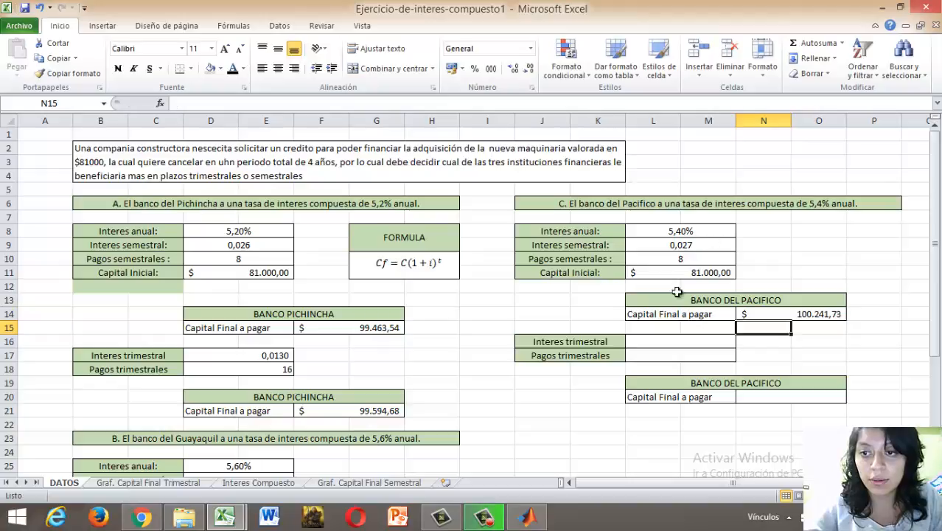
- Calculate Banco del Pacifico's quarterly interest in L16 as =L8/4 and enter 16 quarterly payments in L17
left_click(658, 343)
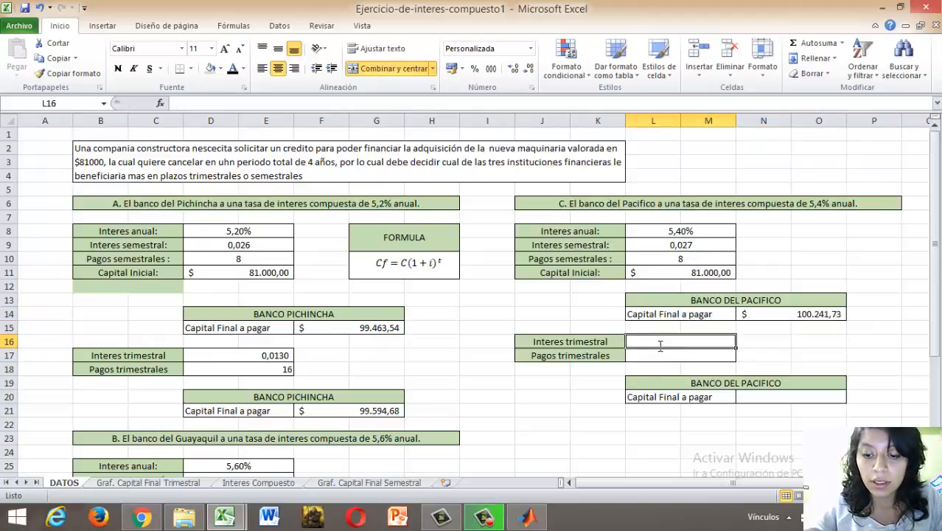
type("=")
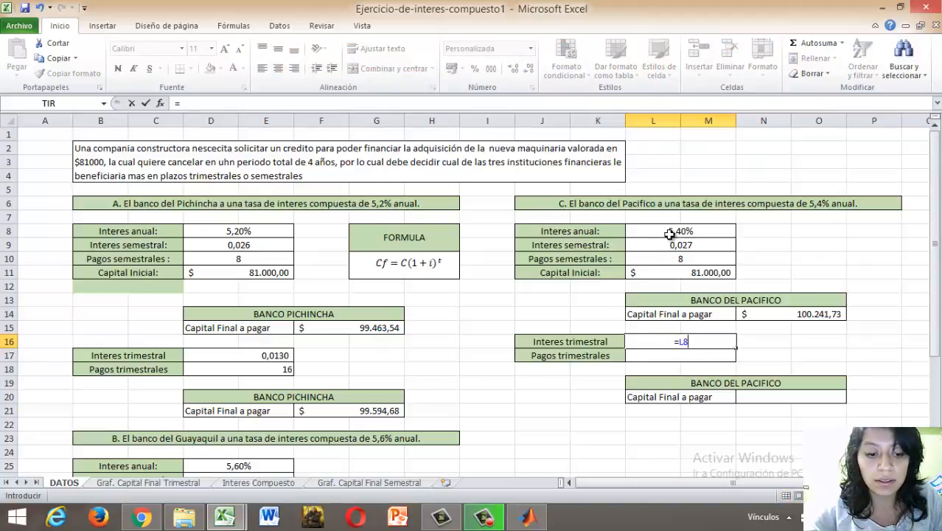
left_click(670, 234)
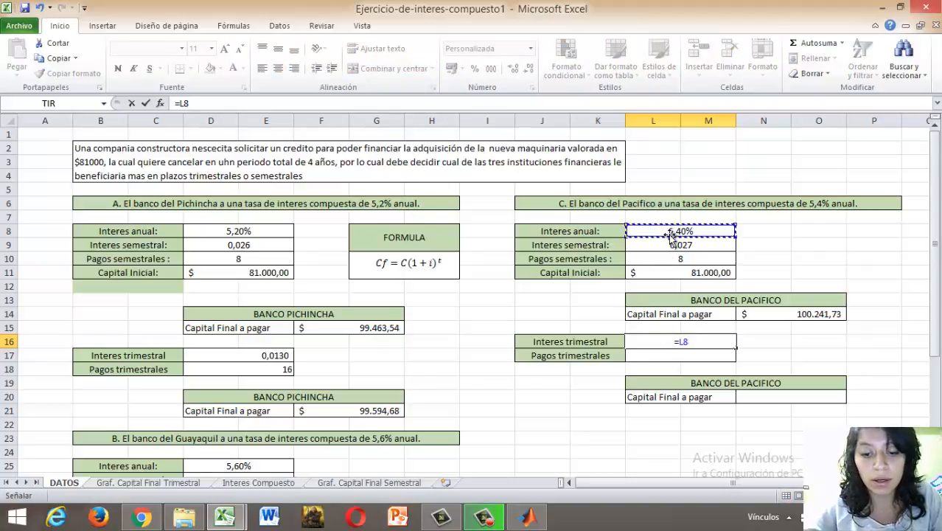
type("/4")
key("Return")
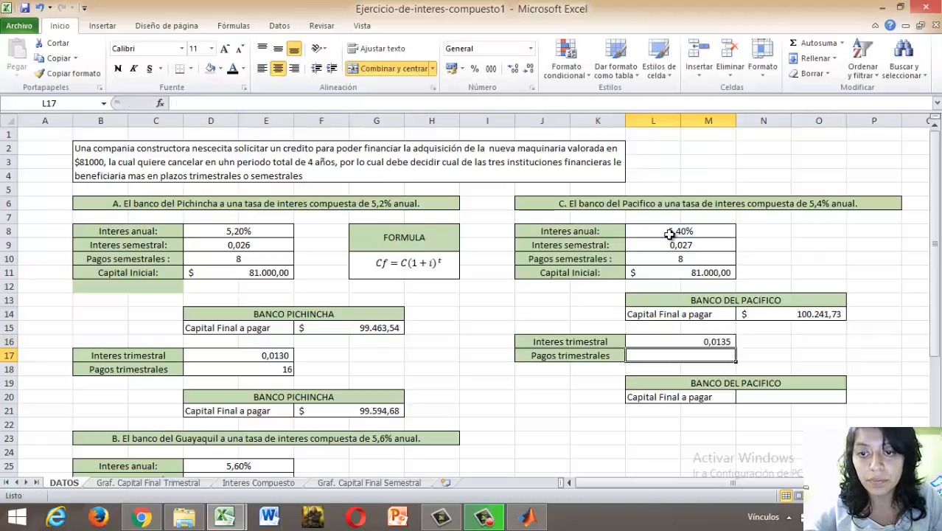
type("1")
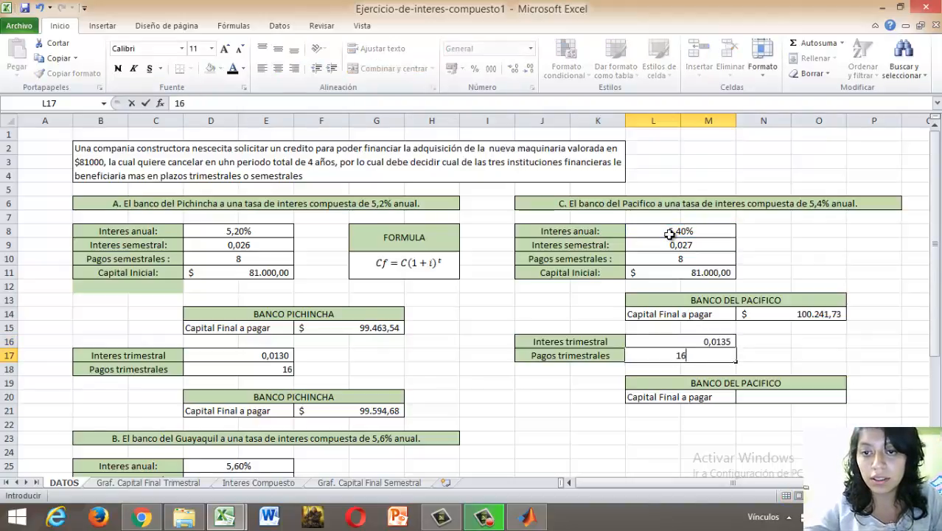
type("6")
key("Return")
- Begin the formula for Banco del Pacifico's quarterly final capital in N20
left_click(785, 404)
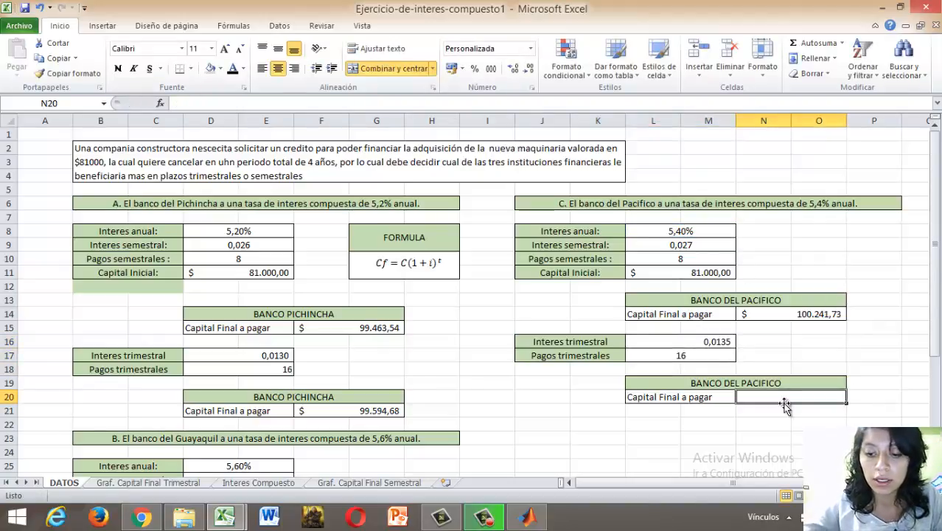
type("=")
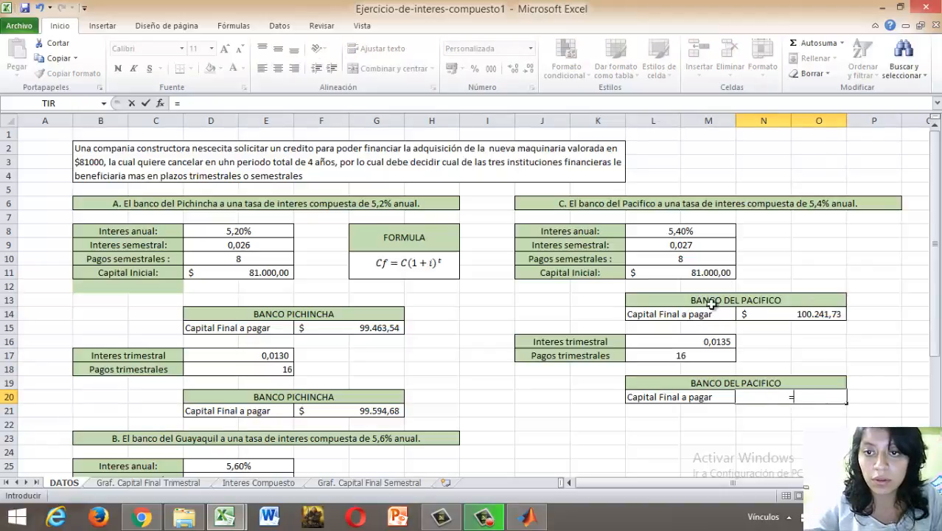
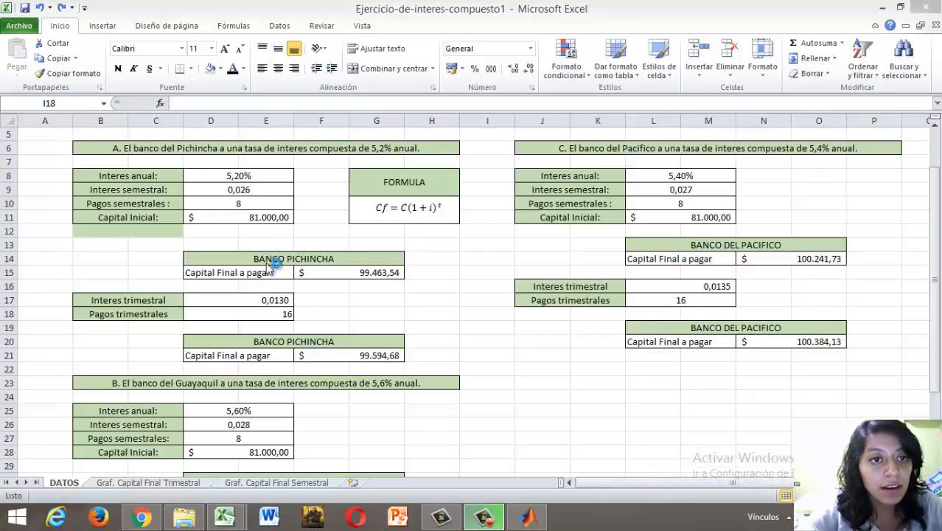
- Insert a clustered cylinder chart from the three banks' semiannual final capital values in F15, N14 and F31
left_click(340, 272)
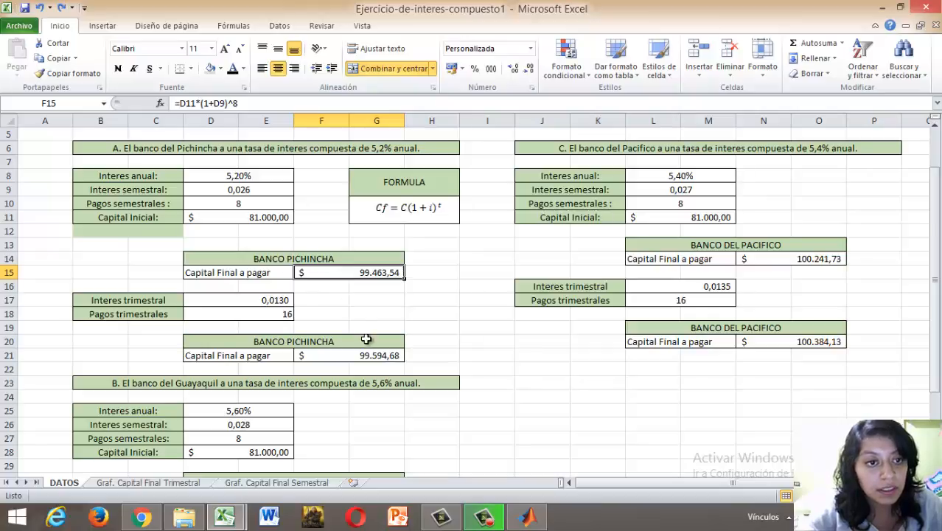
left_click(771, 258, "ctrl")
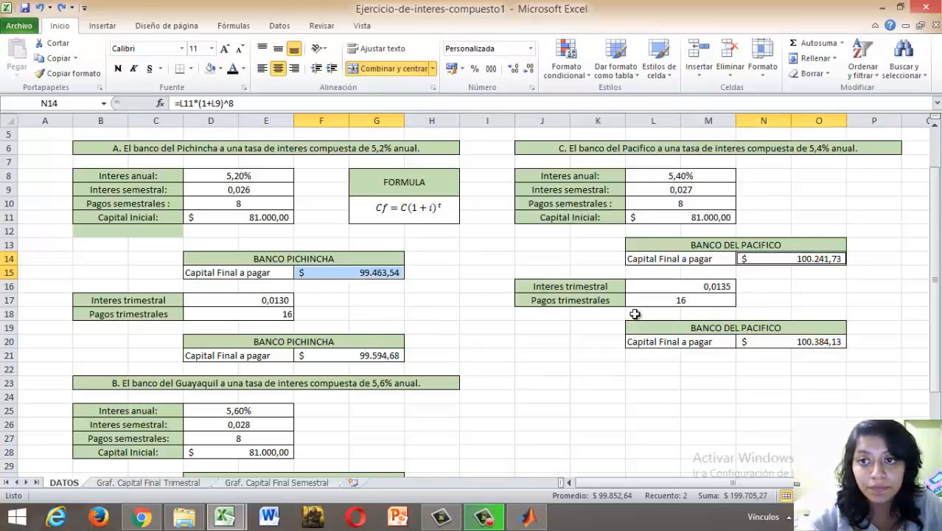
scroll(376, 350, "down", 3)
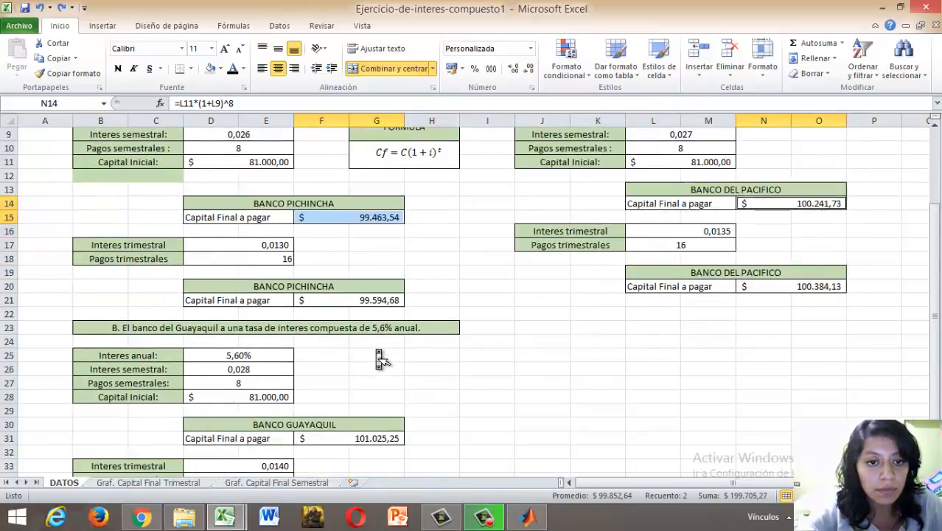
left_click(376, 355, "ctrl")
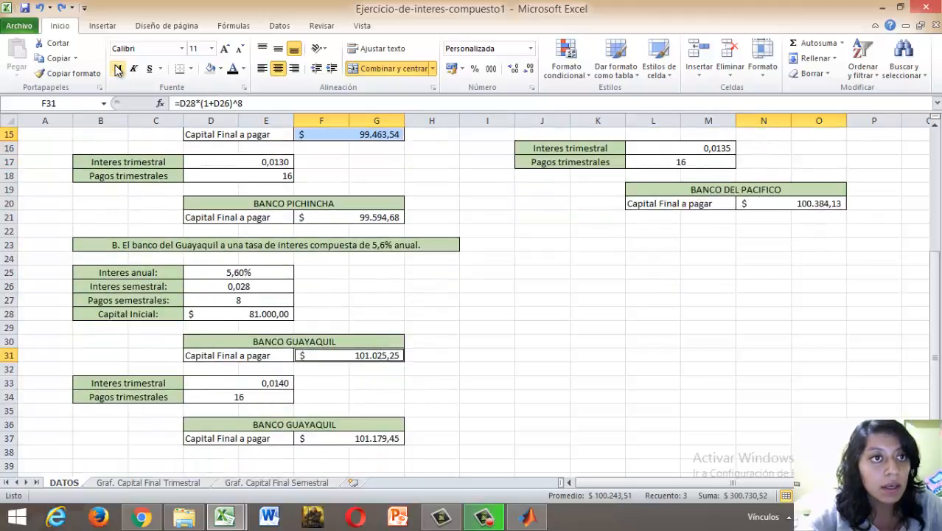
left_click(103, 25)
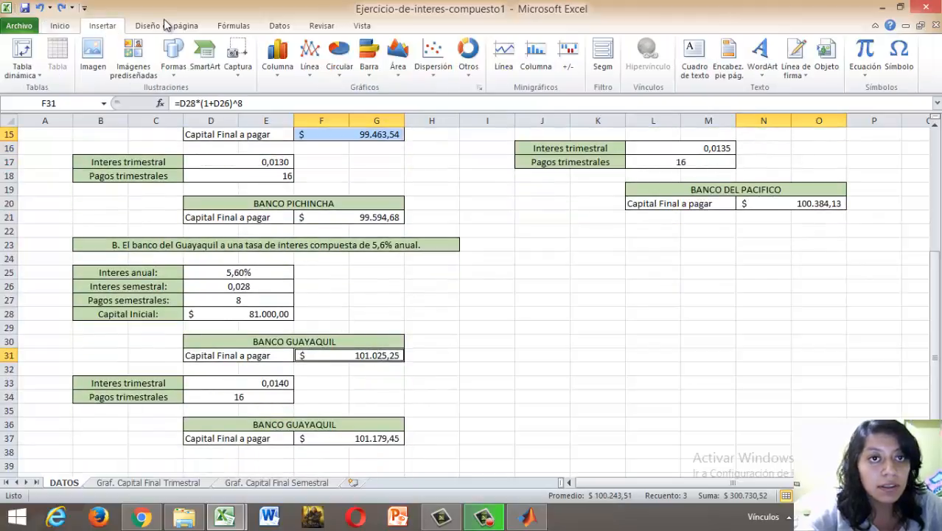
left_click(277, 72)
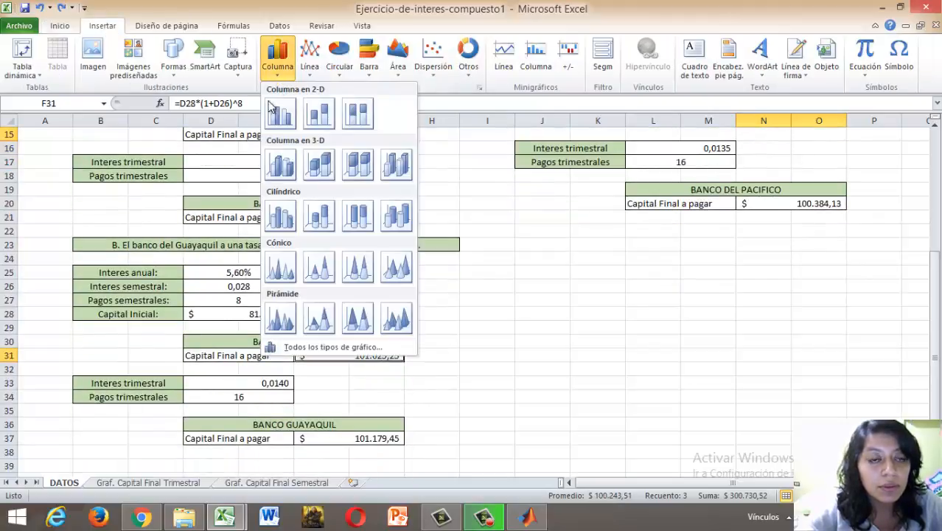
left_click(280, 215)
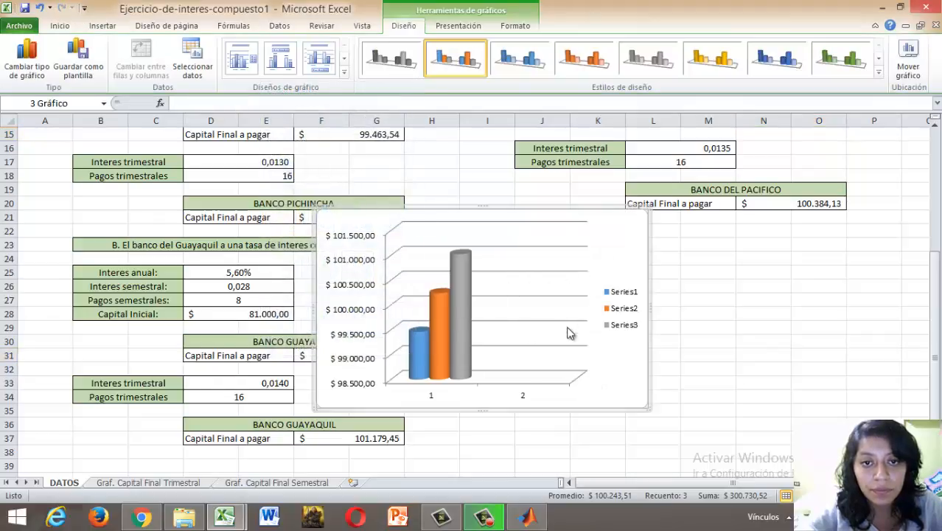
- Give the chart the grayscale style on a black background and a layout with chart title, both axis titles and a side legend
left_click(878, 73)
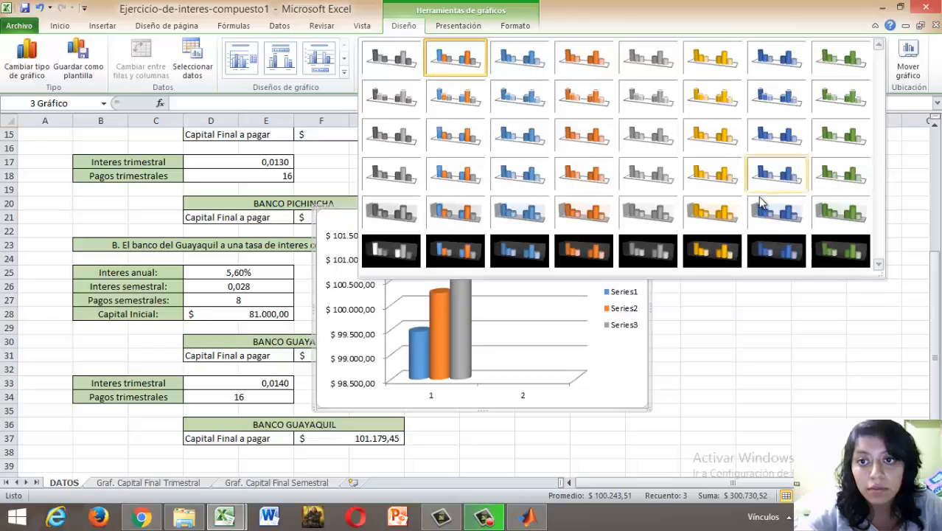
left_click(671, 217)
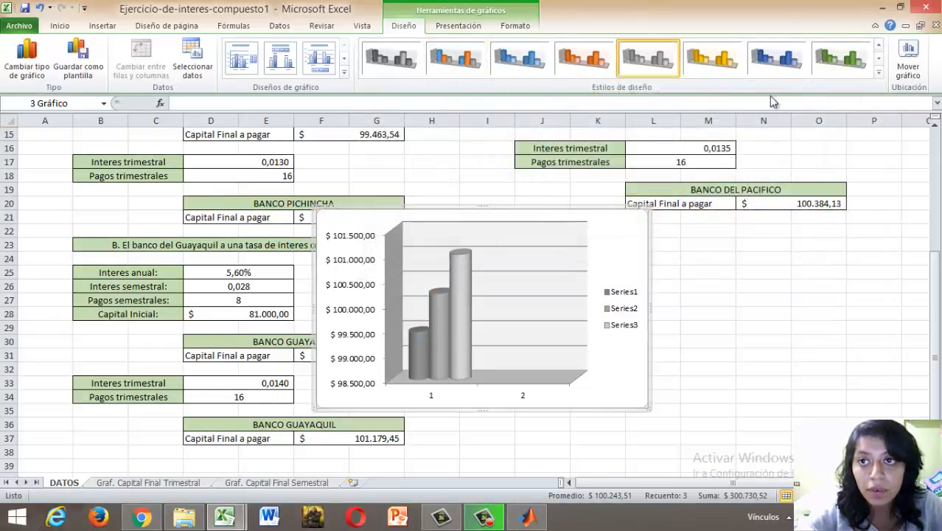
left_click(880, 75)
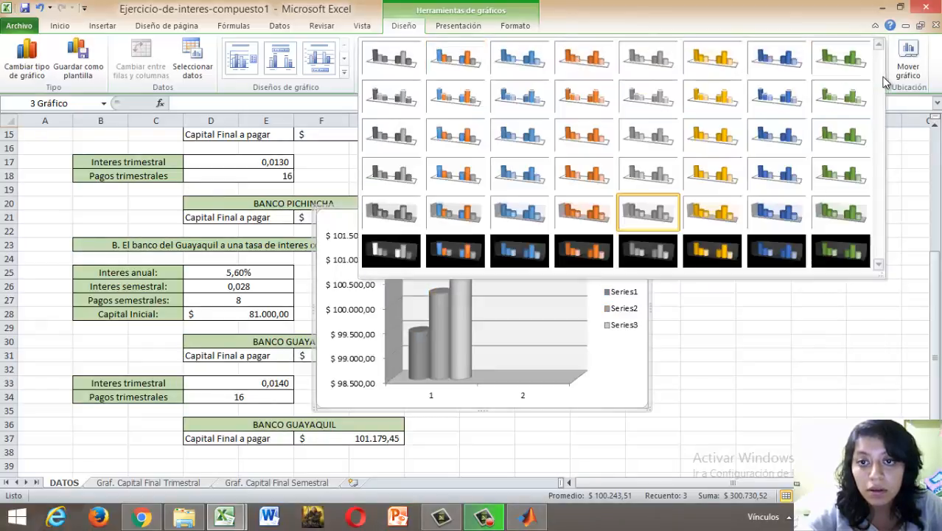
left_click(641, 255)
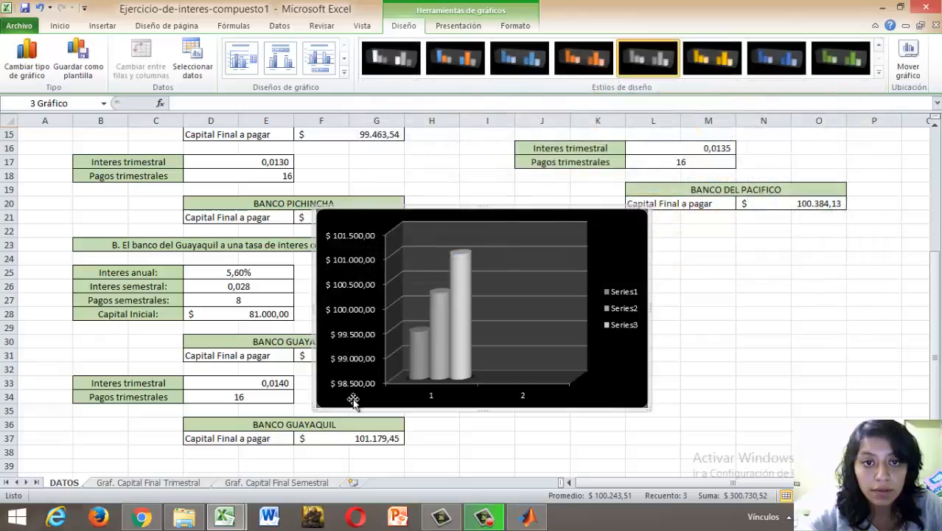
left_click(343, 71)
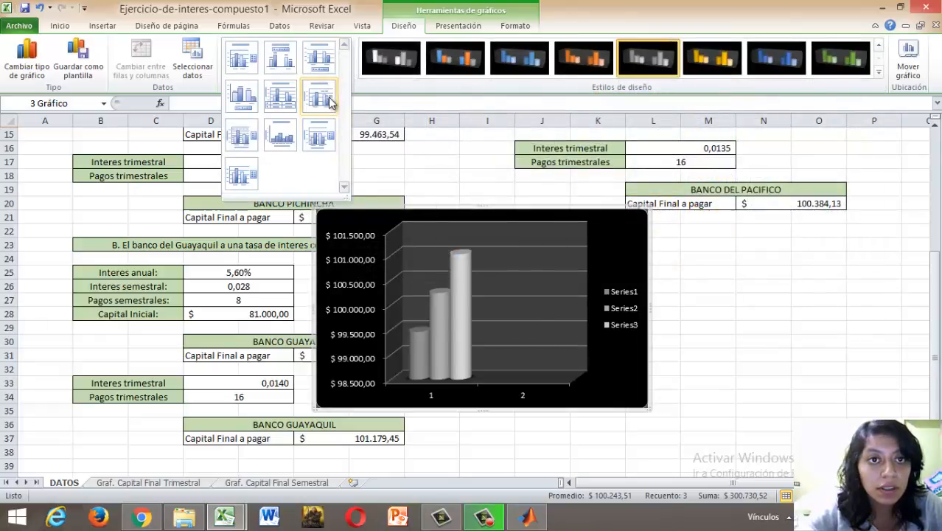
left_click(320, 133)
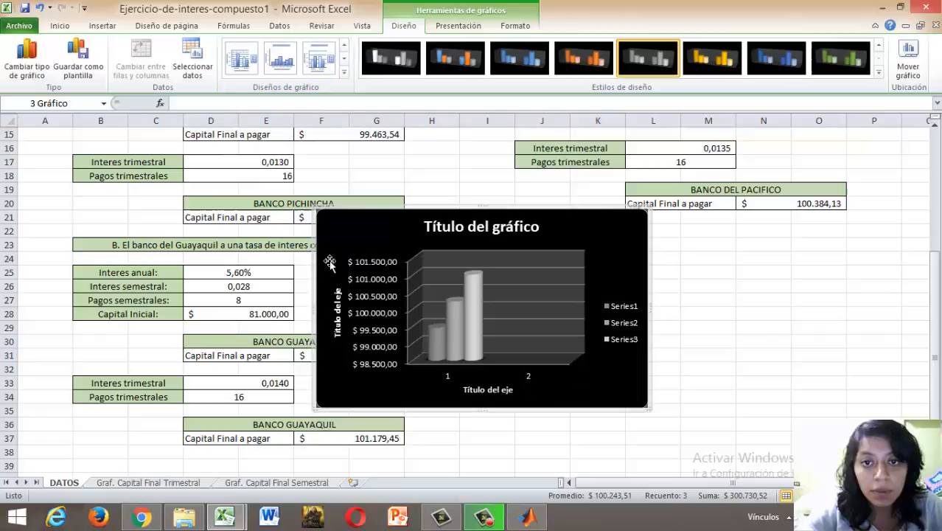
- Replace the chart's placeholder title with "Pagos Semestrales"
double_click(482, 233)
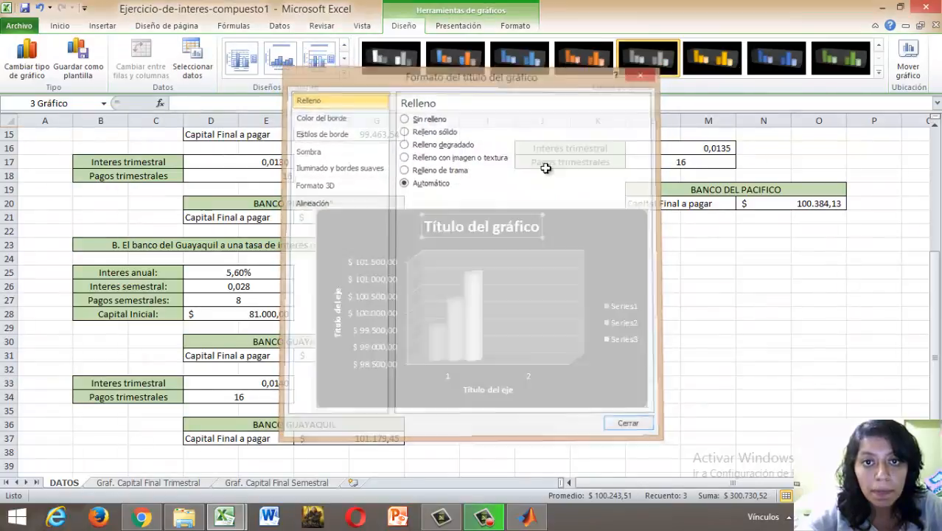
key("BackSpace")
key("BackSpace")
key("BackSpace")
key("BackSpace")
key("BackSpace")
key("BackSpace")
key("BackSpace")
key("BackSpace")
key("BackSpace")
key("BackSpace")
key("BackSpace")
key("BackSpace")
key("BackSpace")
key("BackSpace")
key("BackSpace")
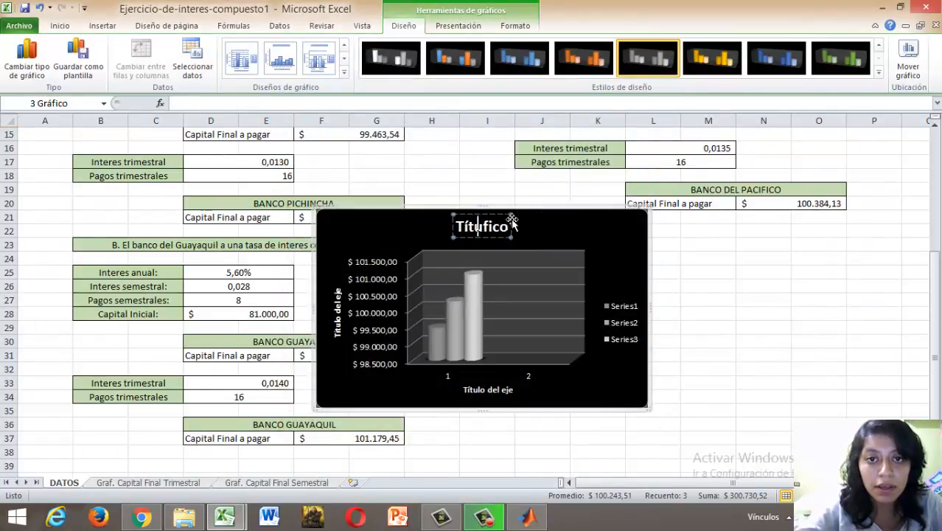
key("BackSpace")
key("BackSpace")
key("BackSpace")
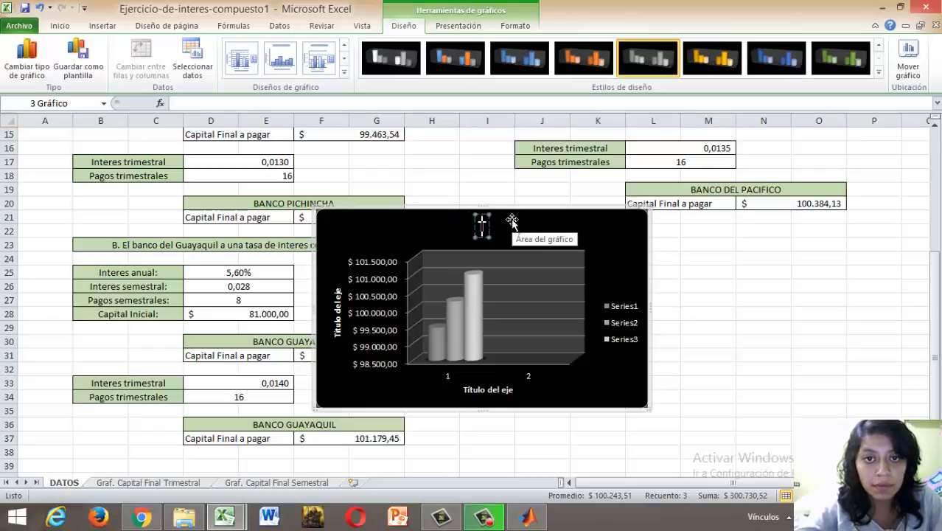
type("Pago")
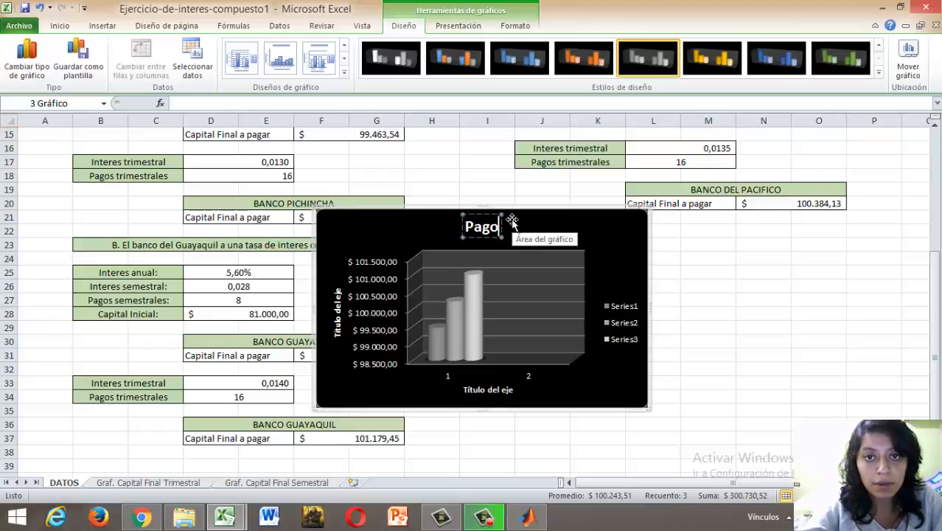
type("s Semestrales")
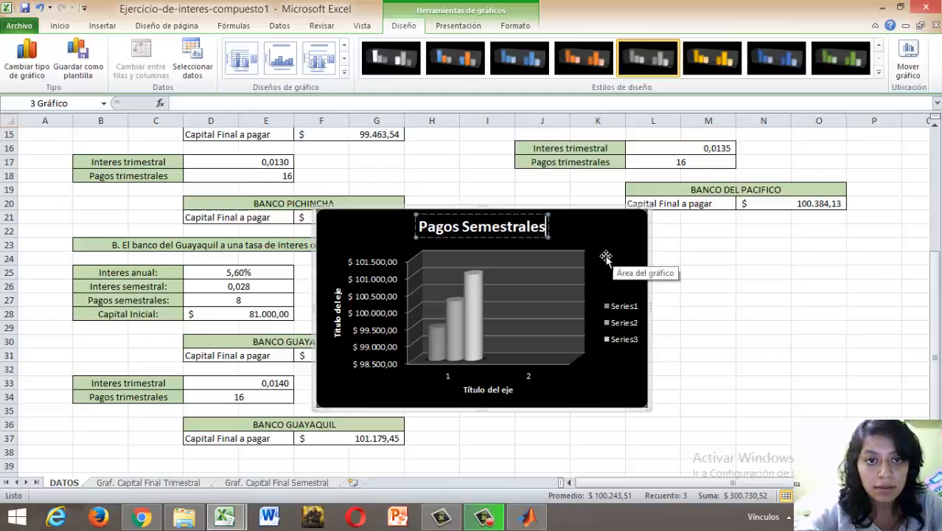
- Replace the placeholder title of the chart's vertical axis with "Capital Final"
left_click(336, 314)
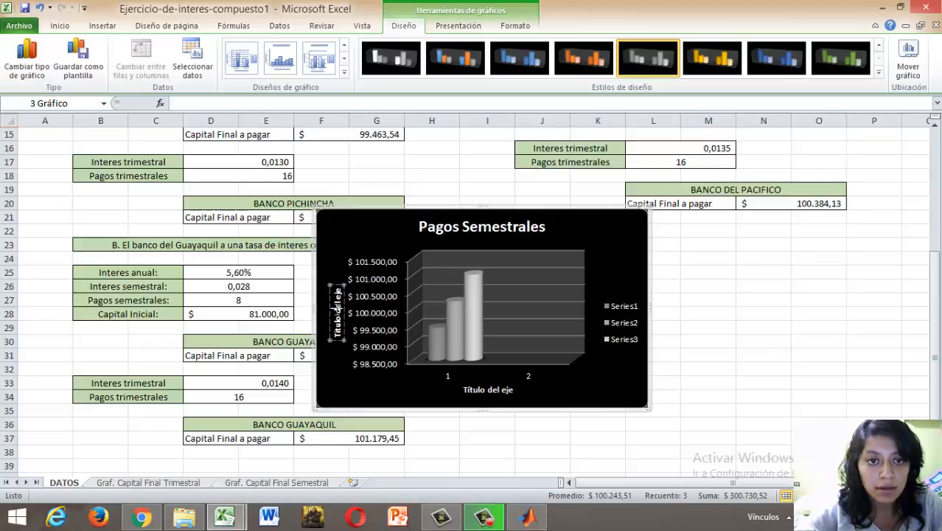
key("BackSpace")
key("BackSpace")
key("BackSpace")
key("BackSpace")
key("BackSpace")
key("BackSpace")
key("BackSpace")
key("BackSpace")
key("BackSpace")
key("BackSpace")
key("BackSpace")
key("BackSpace")
key("BackSpace")
key("BackSpace")
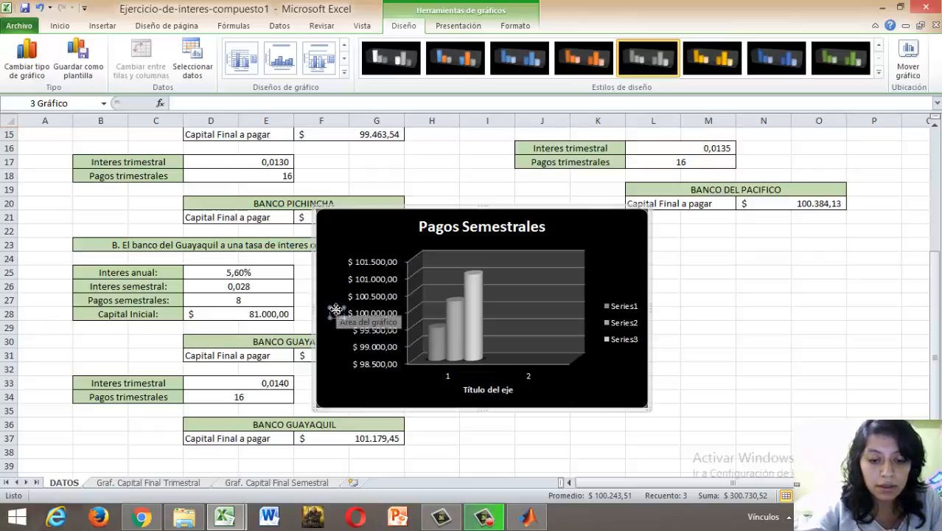
type("Capital Fina")
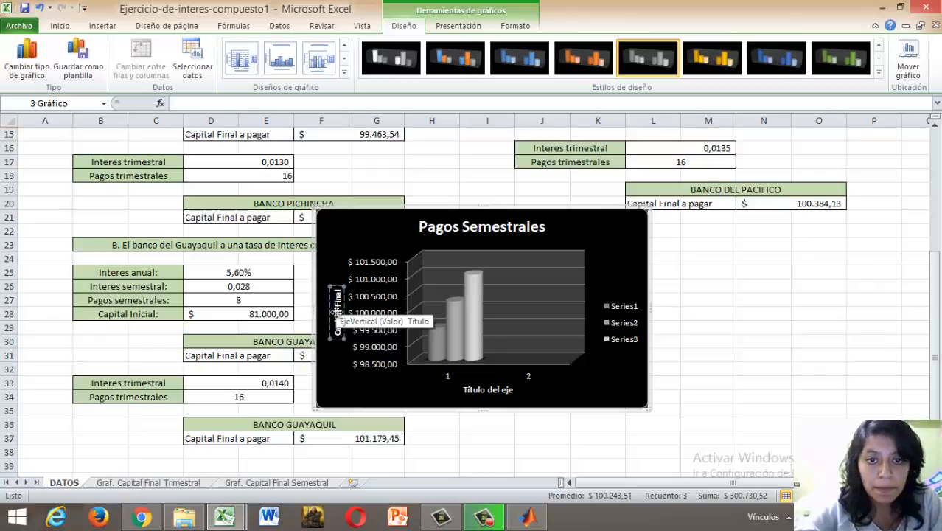
- Replace the placeholder title of the chart's horizontal axis with "Bancos"
left_click(485, 391)
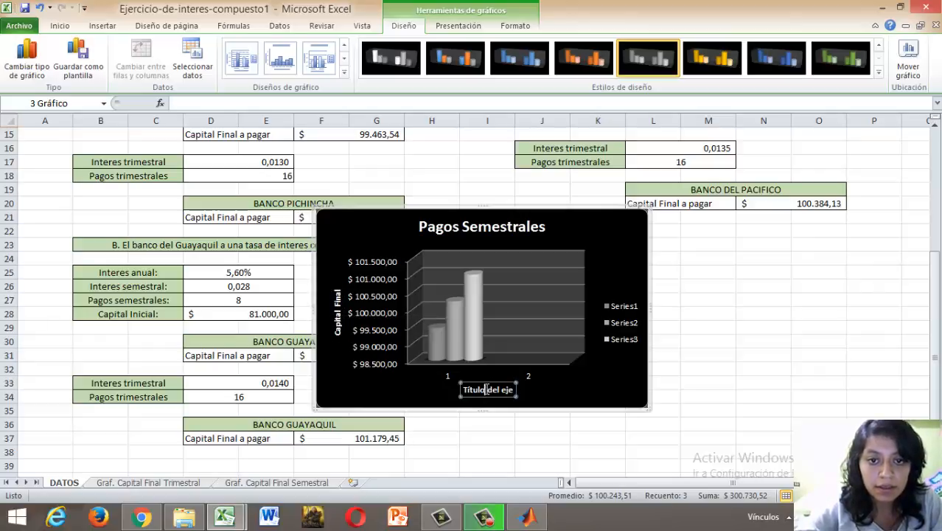
left_click(486, 390)
key("BackSpace")
key("BackSpace")
key("BackSpace")
key("BackSpace")
key("BackSpace")
key("BackSpace")
key("Delete")
key("Delete")
key("Delete")
key("Delete")
key("Delete")
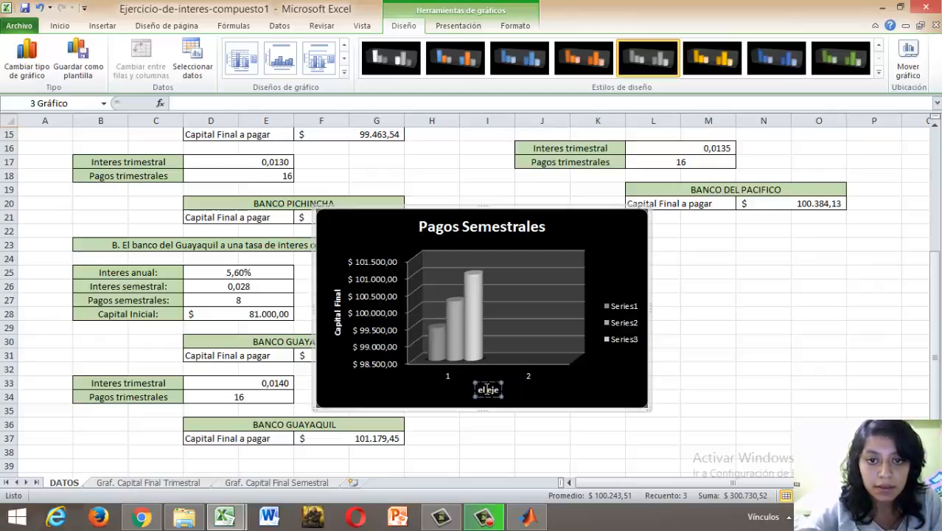
key("Delete")
key("Delete")
key("Delete")
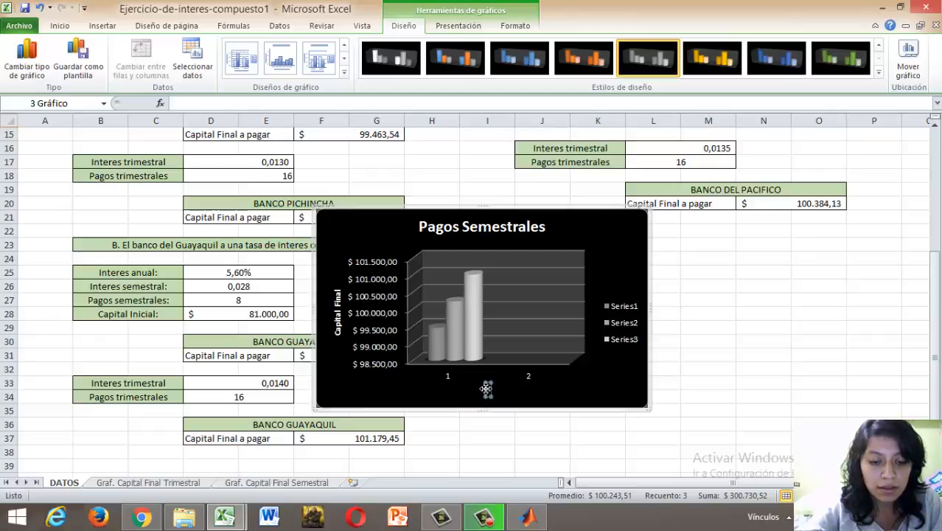
type("Bancos")
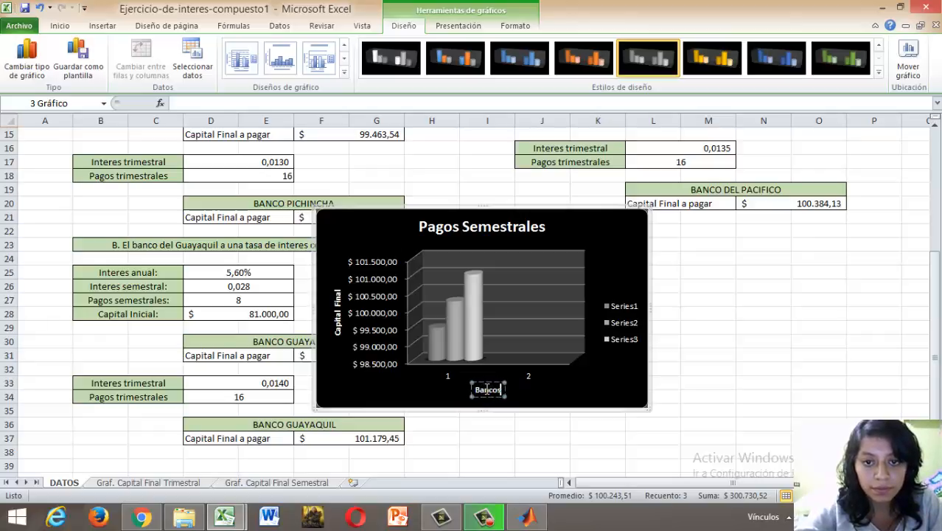
key("Return")
key("BackSpace")
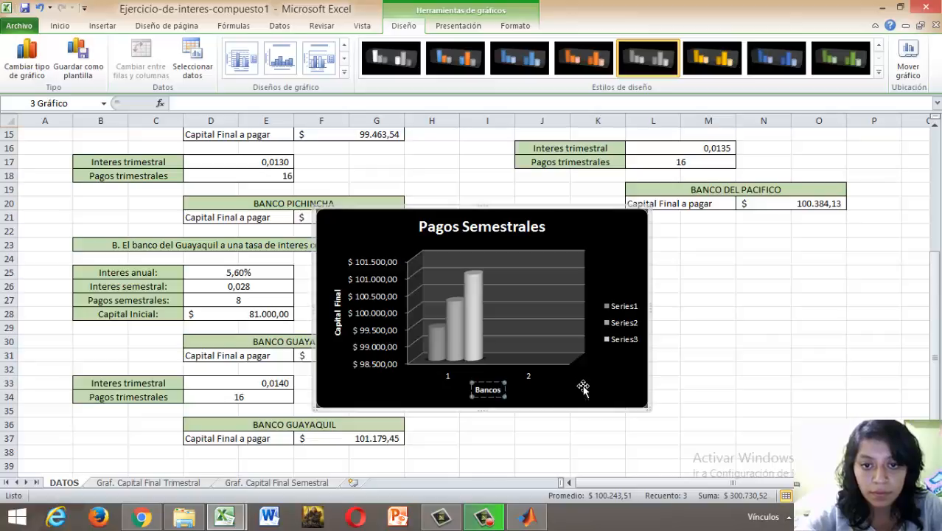
- Open the chart's data source settings from the legend and name the first series "Banco Pichincha"
left_click(624, 336)
right_click(624, 335)
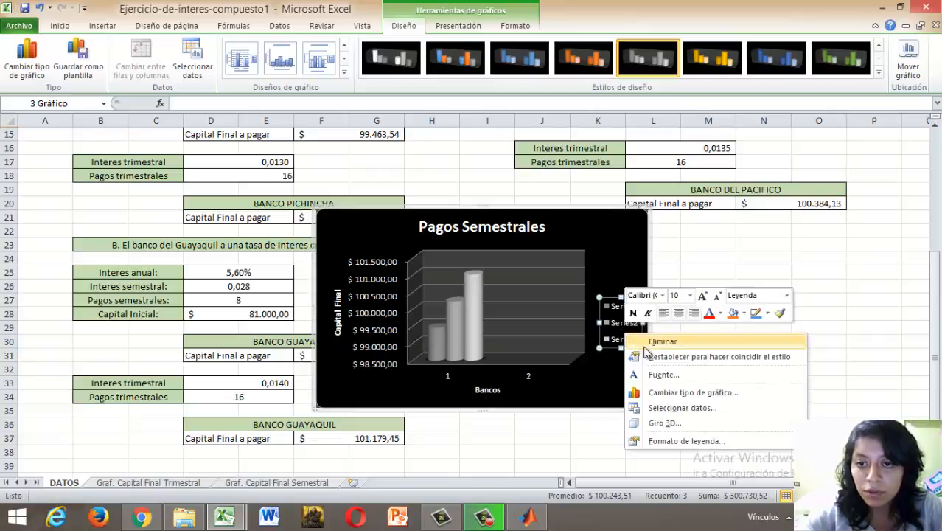
left_click(683, 408)
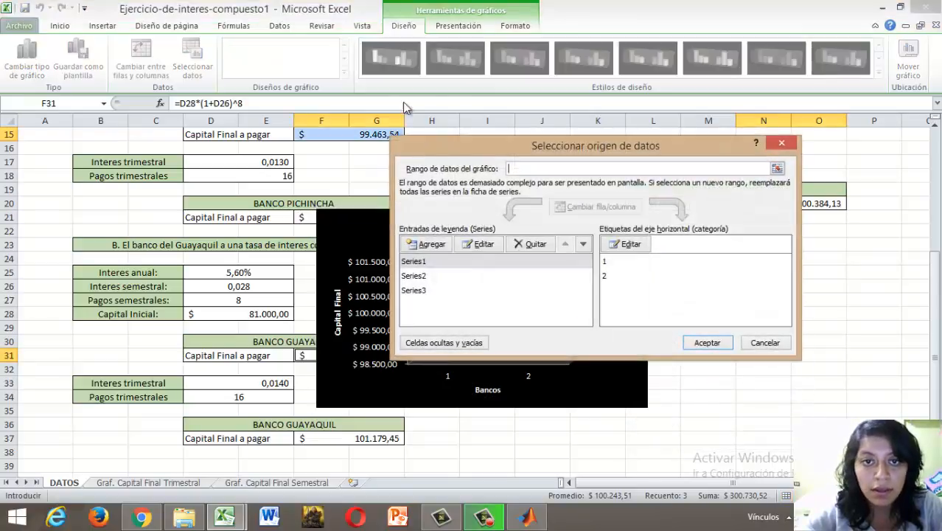
left_click_drag(511, 136, 595, 53)
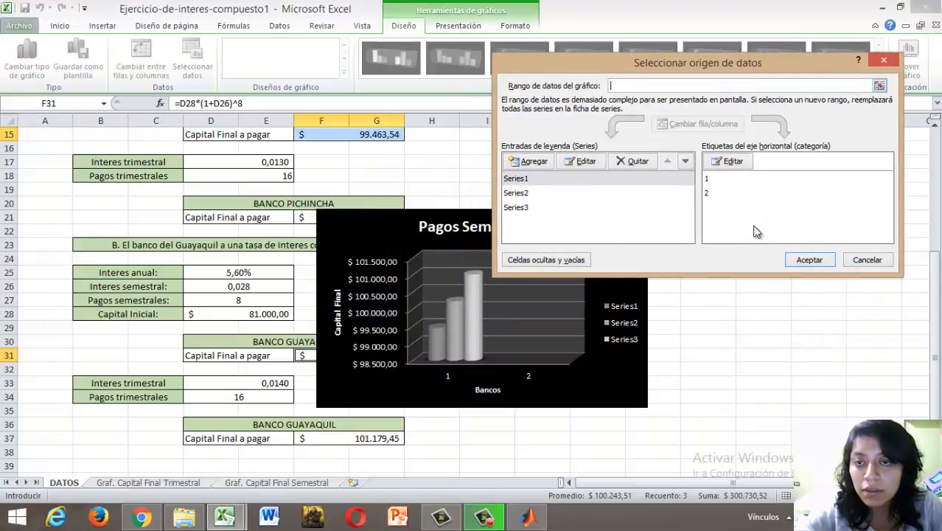
left_click(532, 181)
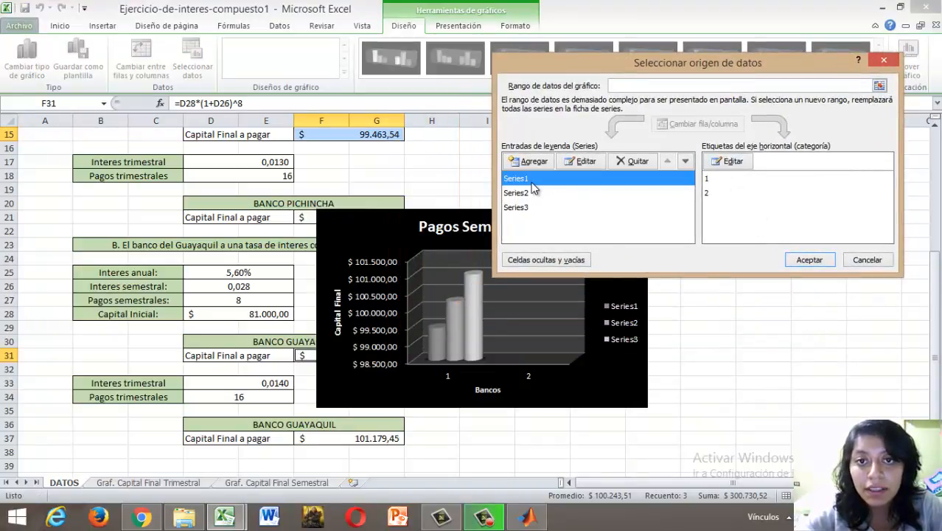
left_click(591, 163)
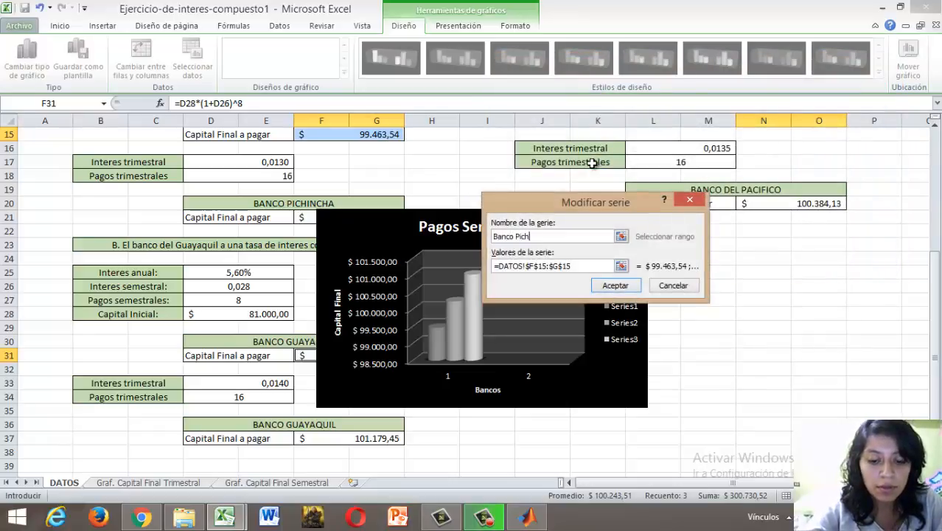
left_click(628, 288)
- Name the chart's second series, Series2, "Banco Guayaquil"
left_click(562, 193)
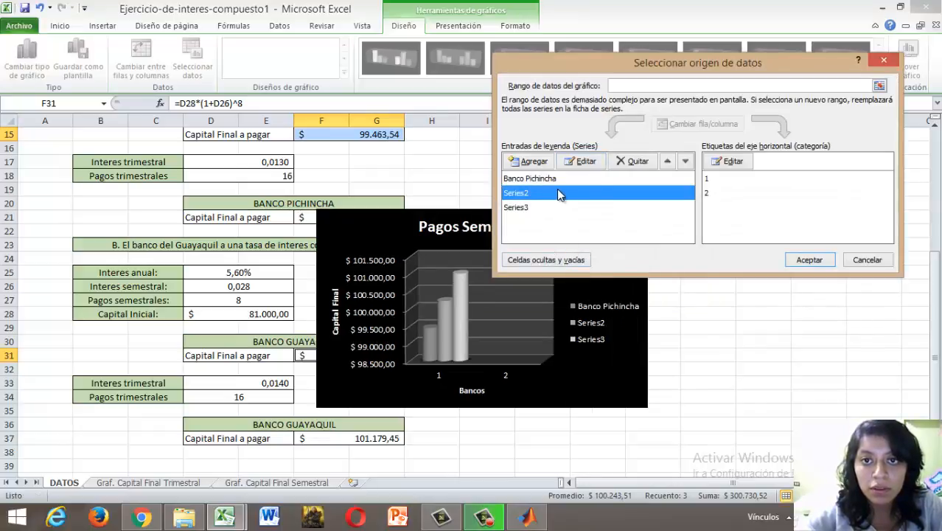
left_click(594, 161)
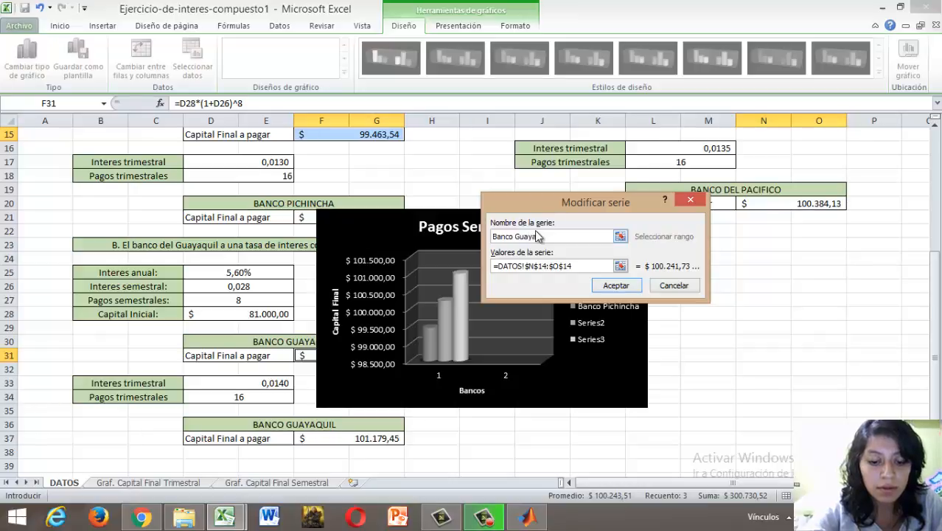
type("Banco Guayaquil")
left_click(617, 285)
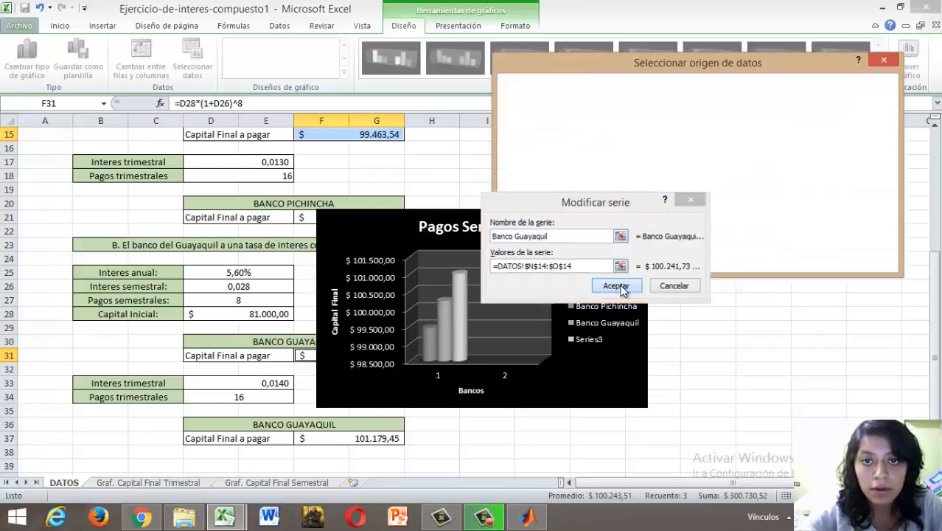
- Name the chart's third series, Series3, "Banco del Pacifico" and apply the data source changes
left_click(559, 203)
left_click(582, 161)
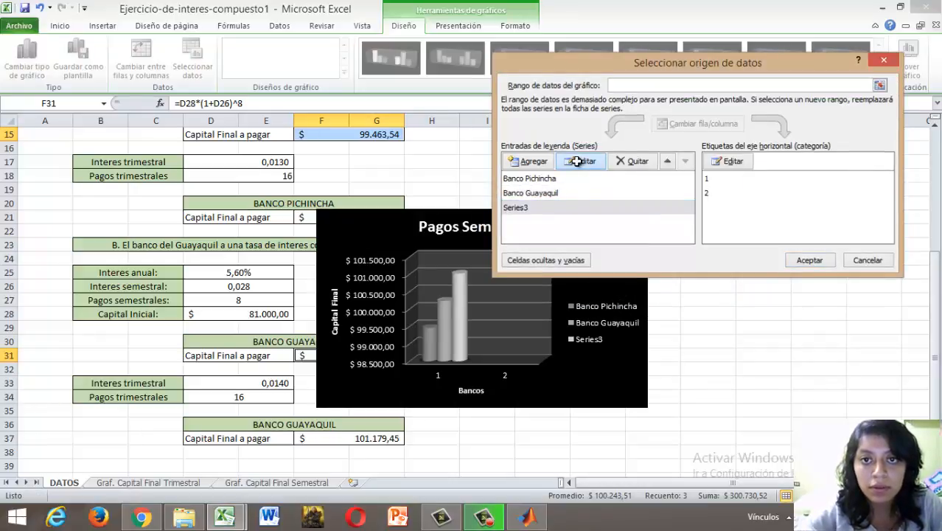
type("Banco")
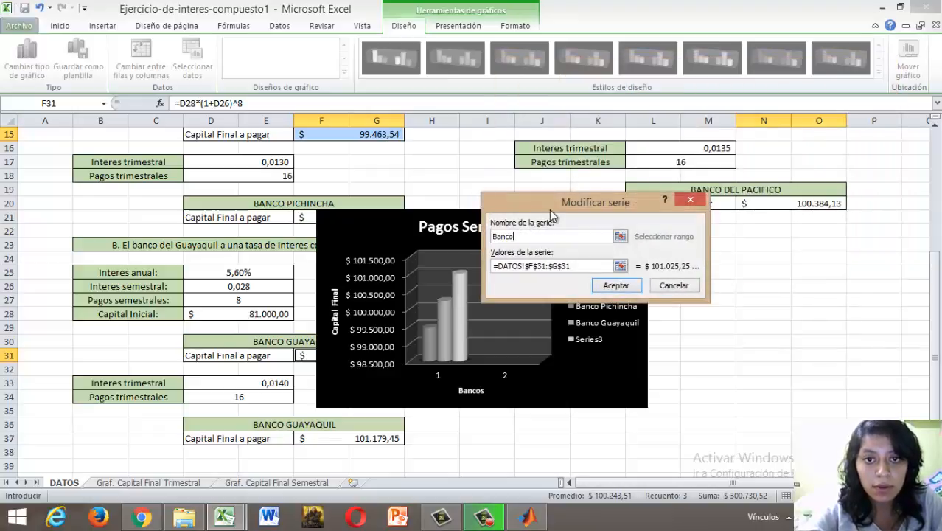
type(" del ")
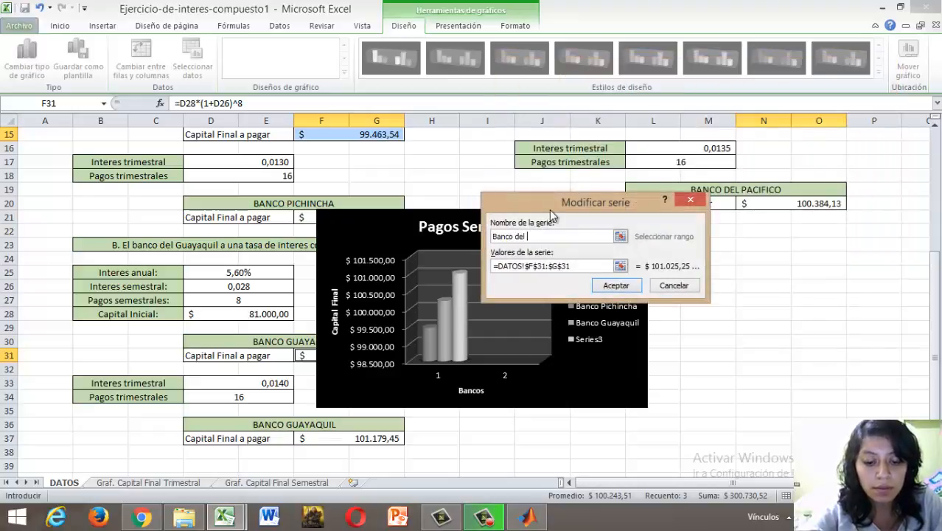
type("Pacifico")
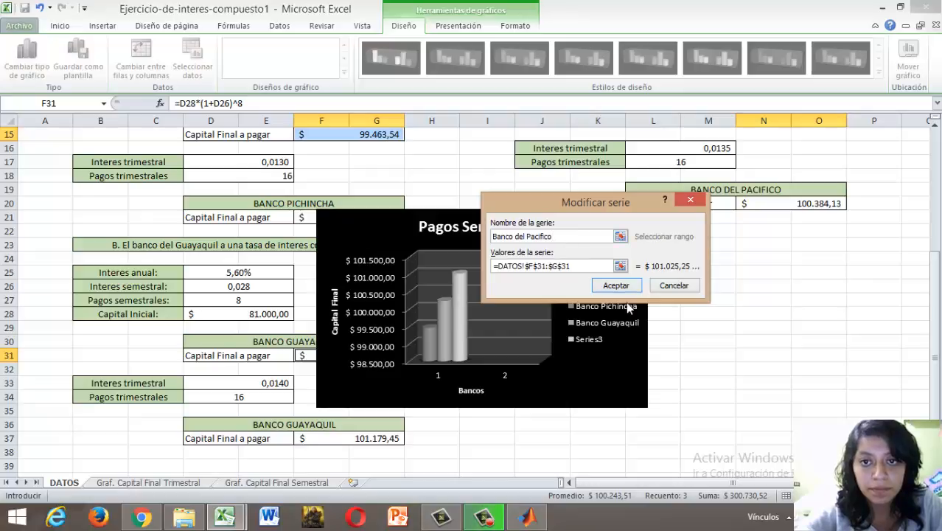
left_click(617, 285)
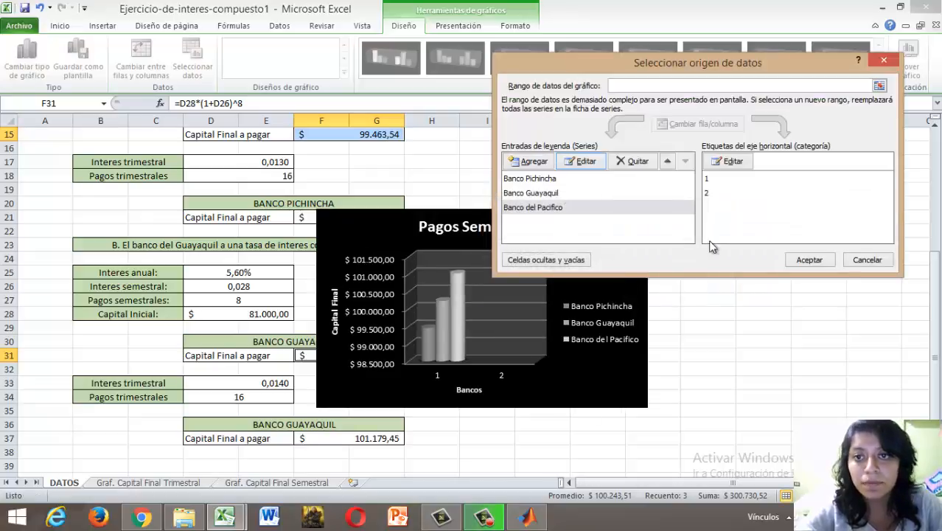
left_click(800, 264)
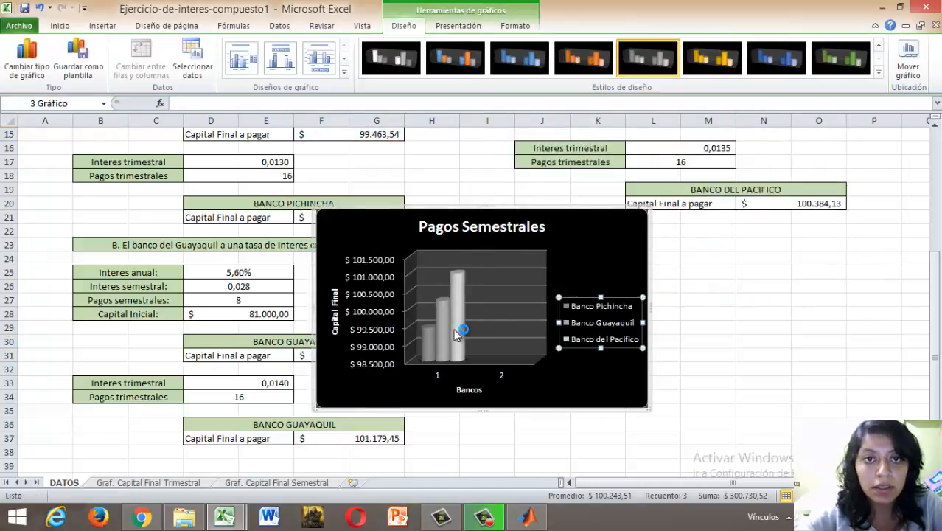
- Show data labels with the final capital values on the chart's cylinders
left_click(475, 27)
left_click(403, 80)
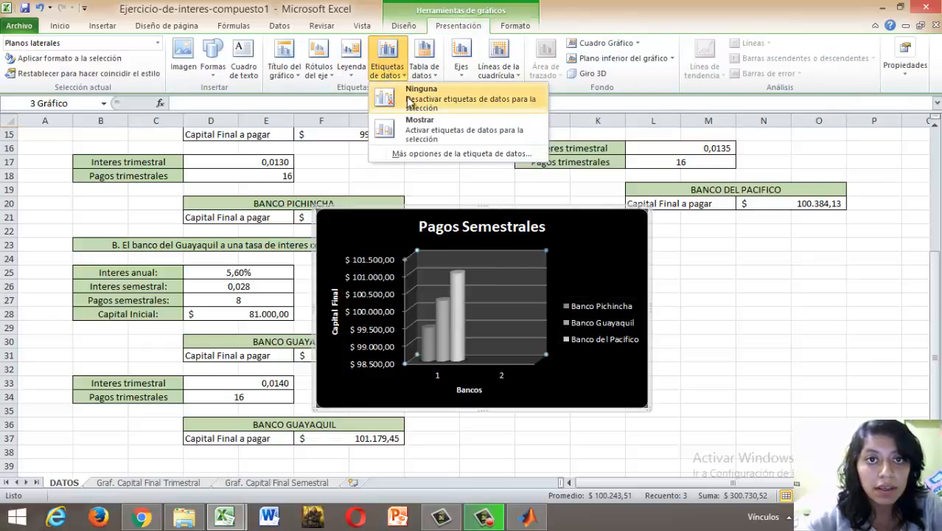
left_click(432, 121)
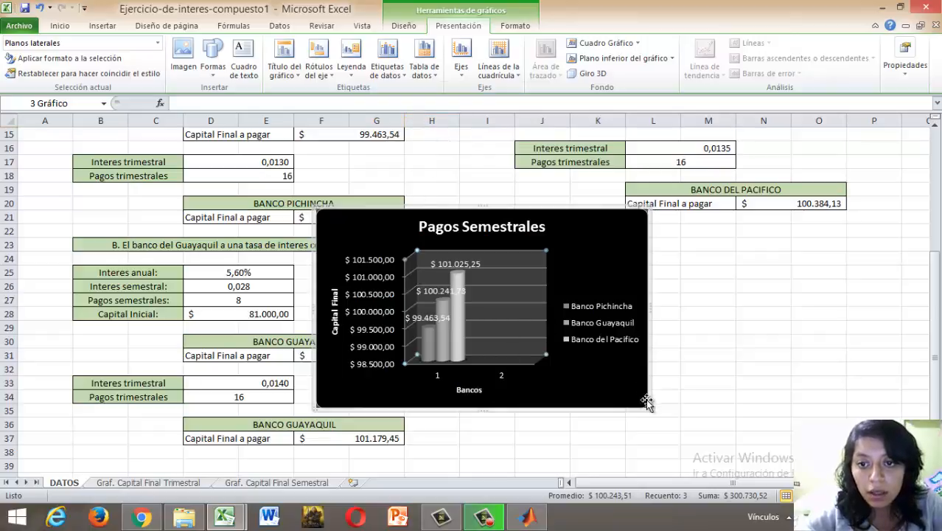
- Enlarge the chart to about columns F to N, move it over columns A to I and inspect the Banco Pichincha cylinder
left_click_drag(648, 404, 792, 437)
mouse_move(458, 357)
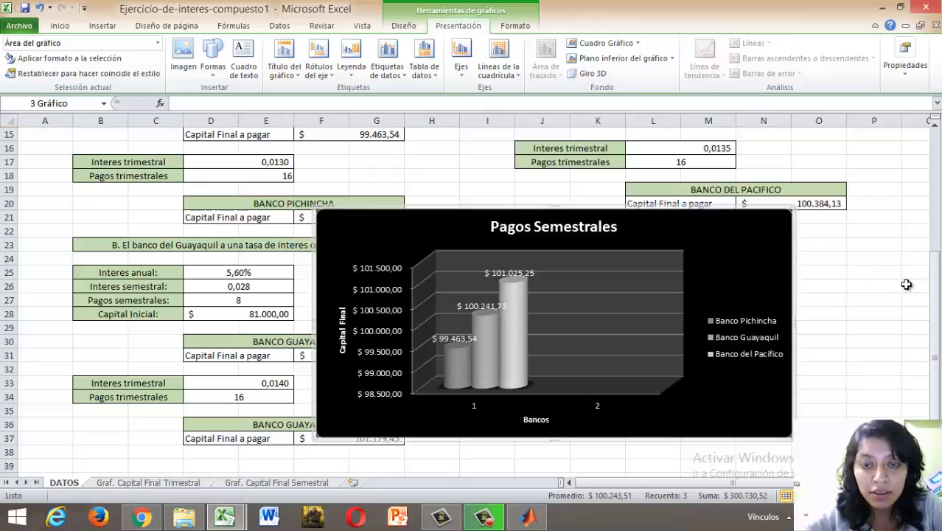
left_click_drag(755, 259, 465, 194)
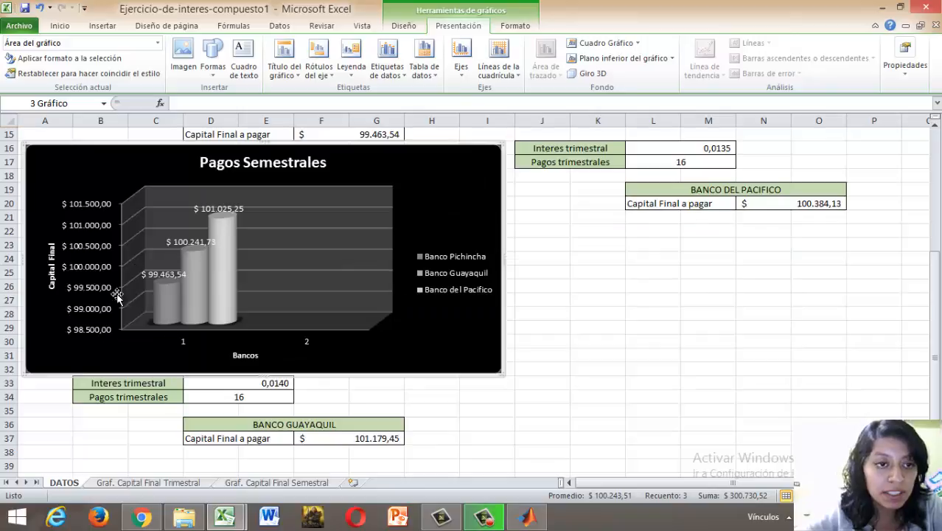
mouse_move(162, 294)
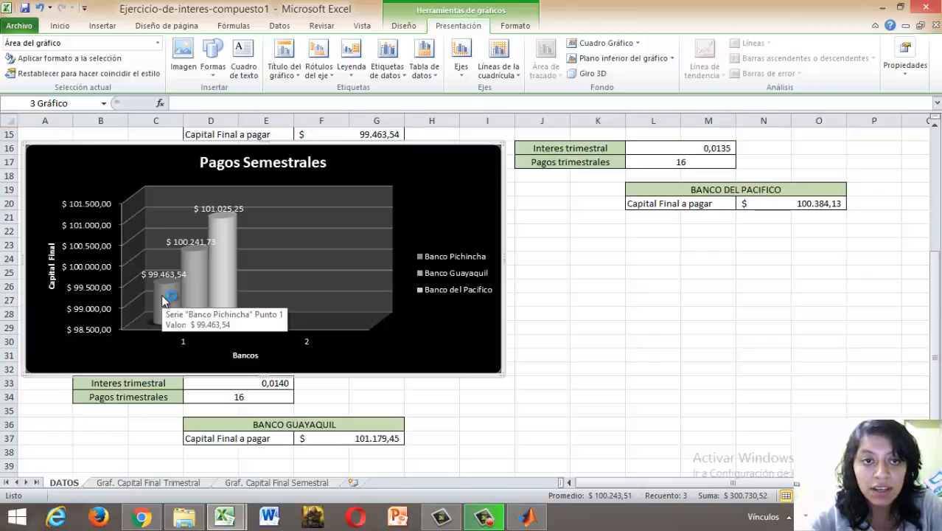
left_click(579, 341)
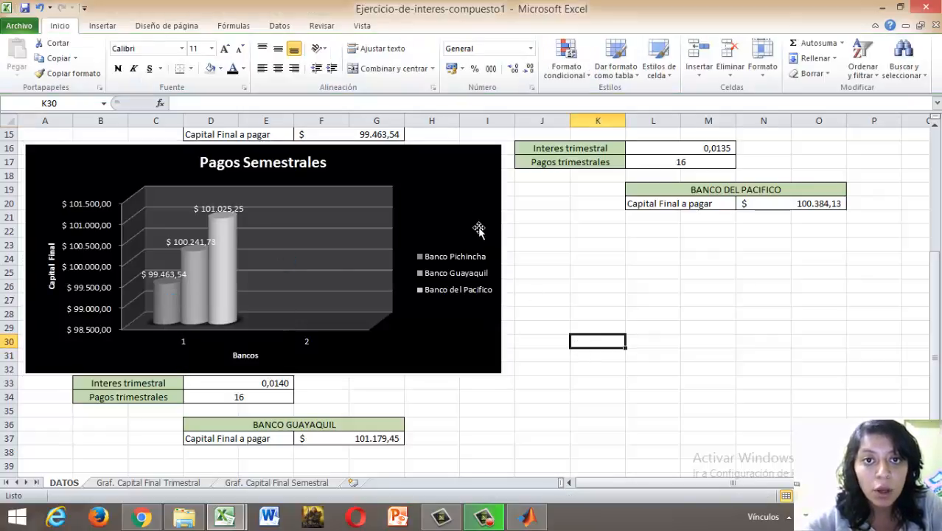
- Move the Pagos Semestrales chart off the data tables and onto its own new chart sheet
left_click_drag(460, 183, 805, 309)
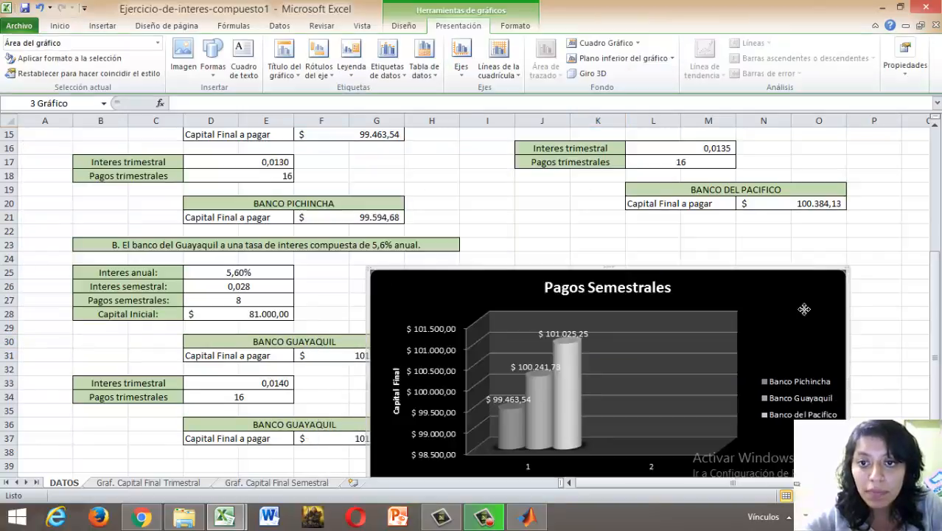
right_click(805, 309)
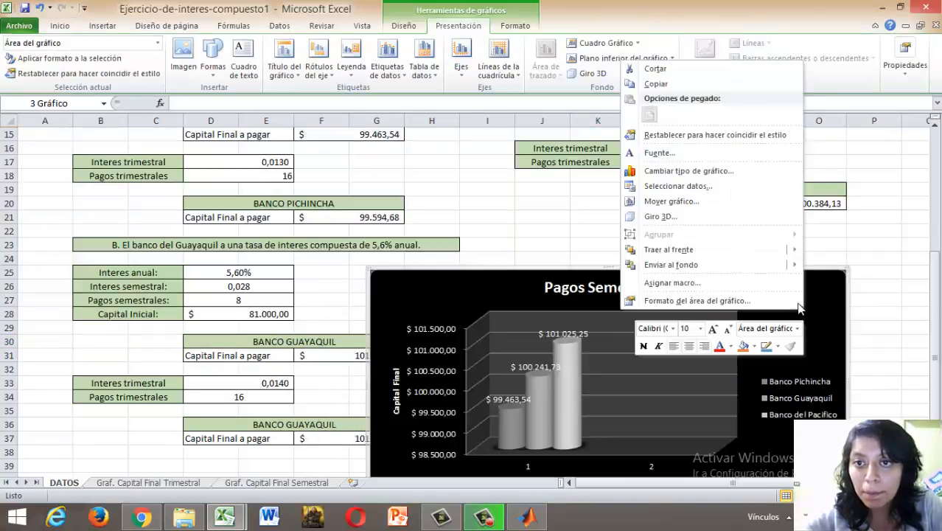
left_click(736, 201)
left_click(680, 174)
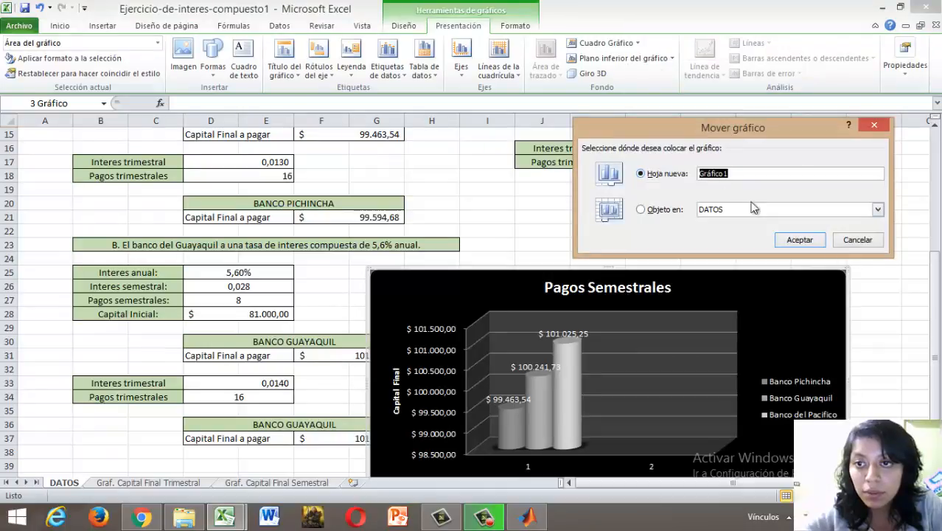
left_click(796, 243)
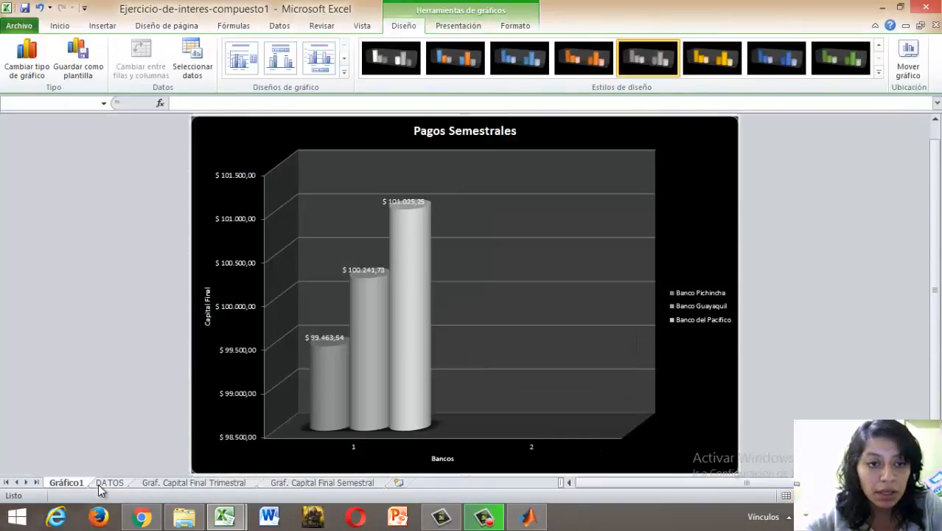
- On the DATOS sheet, select the three banks' quarterly final capital values in F21, N20 and F37 together
left_click(102, 483)
scroll(259, 289, "up", 1)
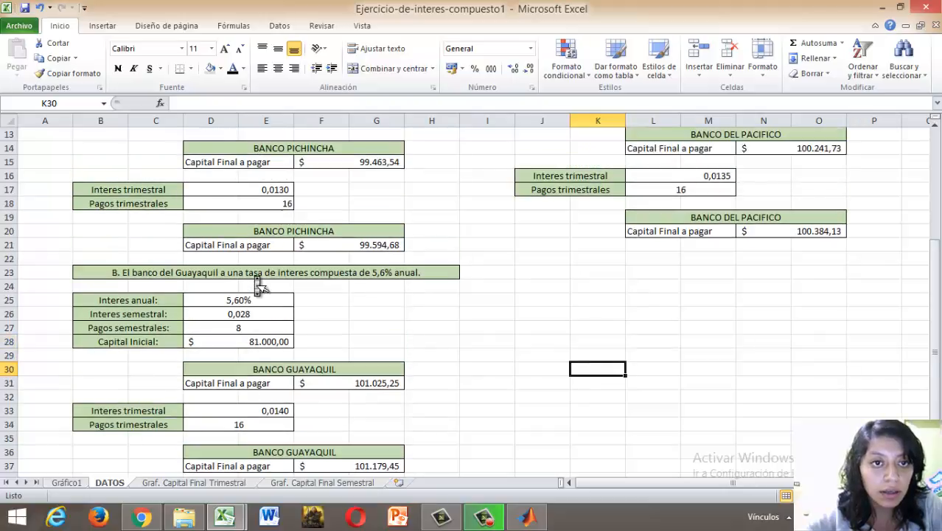
scroll(259, 289, "down", 2)
scroll(257, 280, "up", 4)
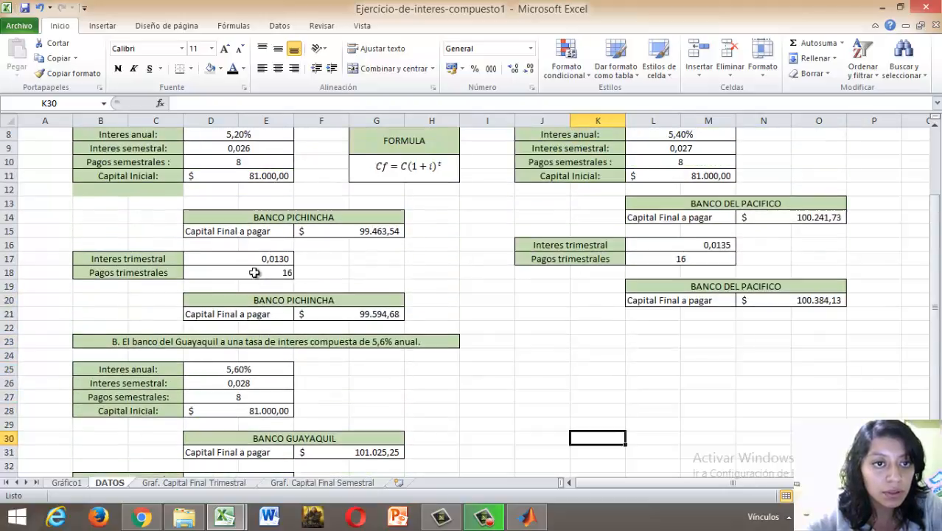
left_click(367, 316)
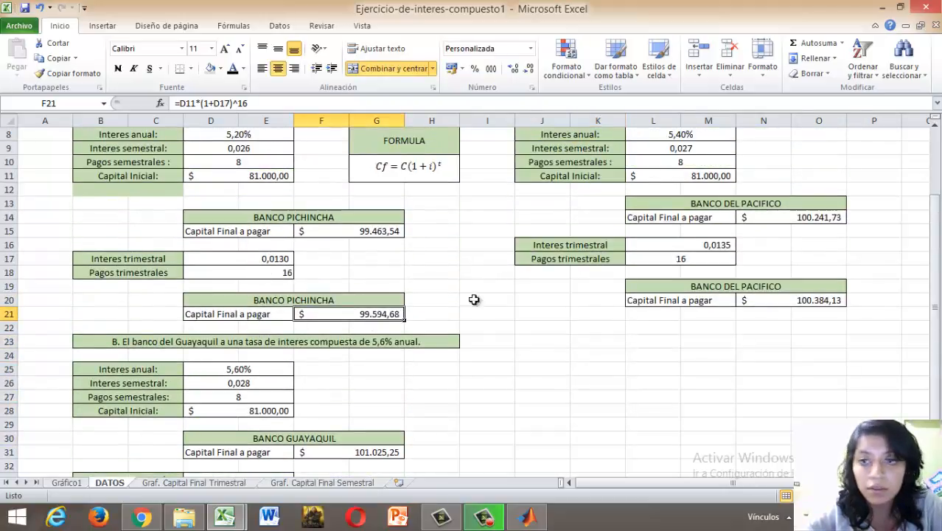
left_click(788, 301, "ctrl")
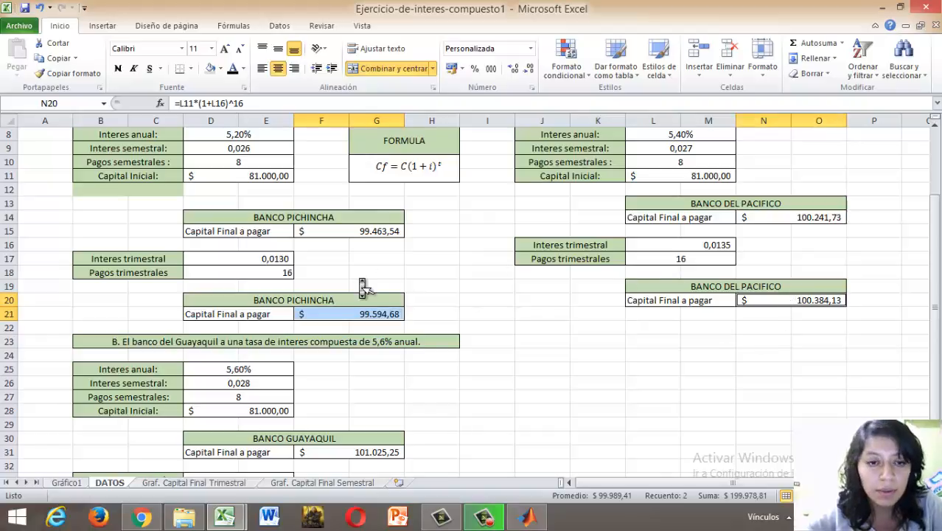
scroll(362, 285, "down", 4)
left_click(366, 354, "ctrl")
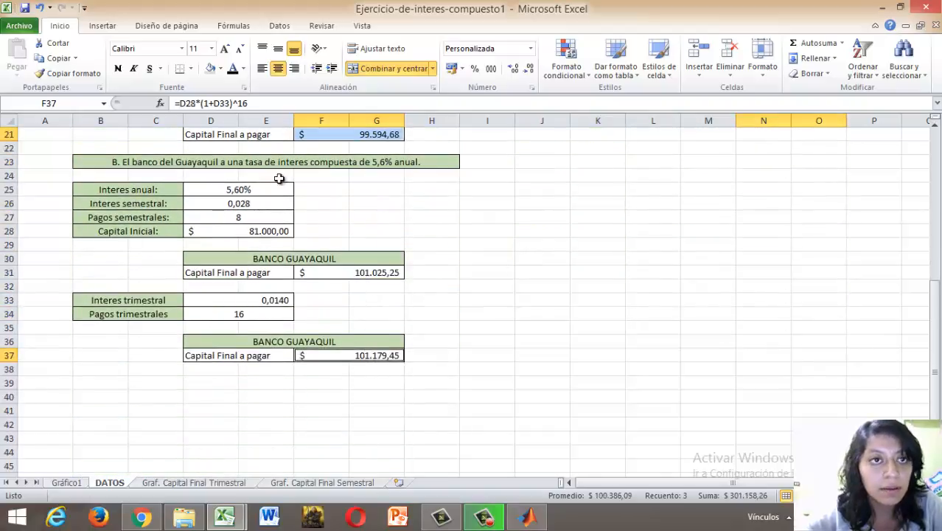
left_click(103, 25)
left_click(277, 58)
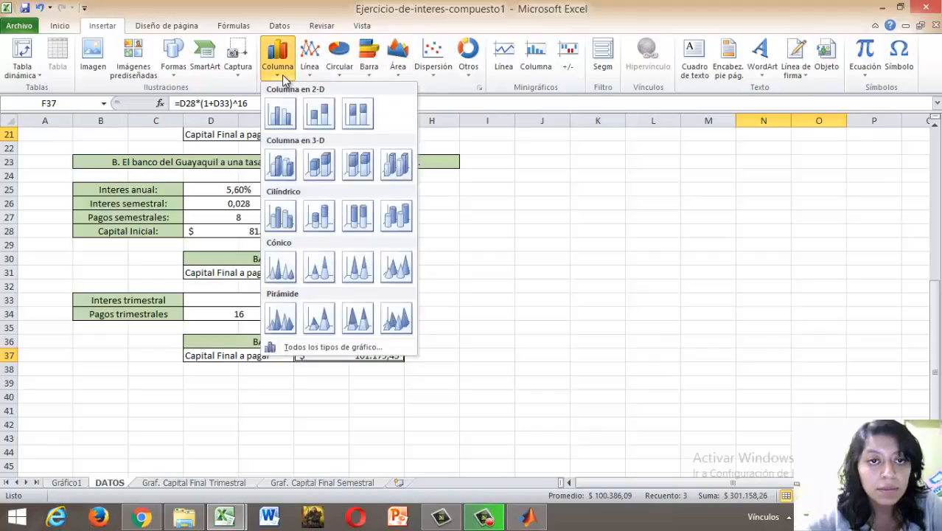
left_click(317, 216)
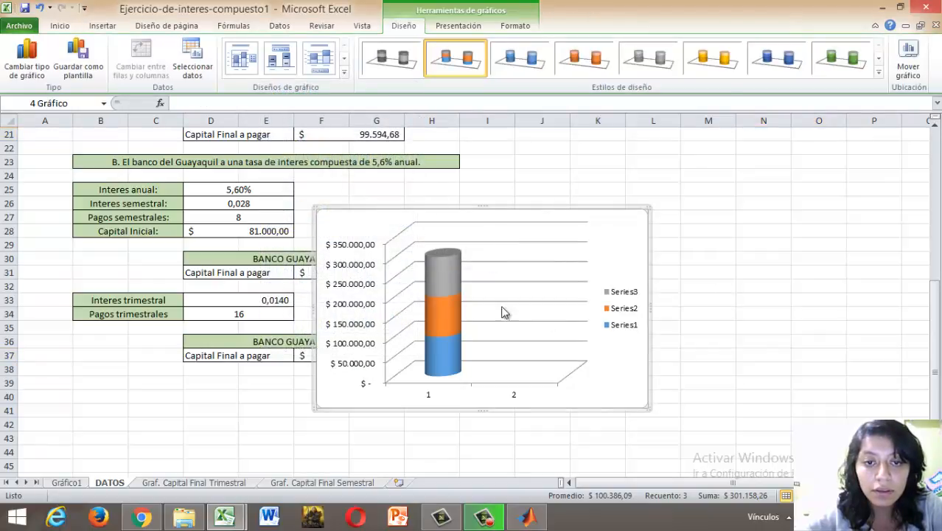
key("Delete")
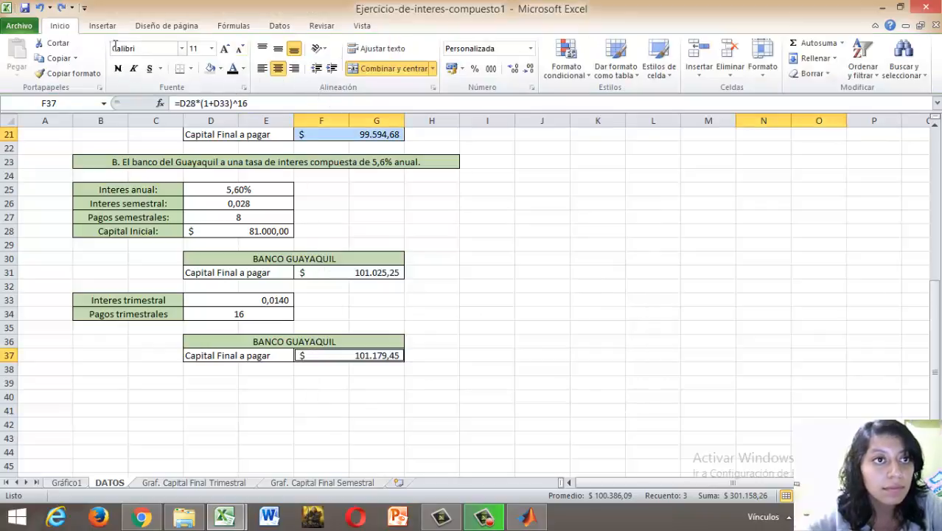
- Insert a clustered cylinder column chart from the selected quarterly final capital values
left_click(103, 25)
left_click(278, 70)
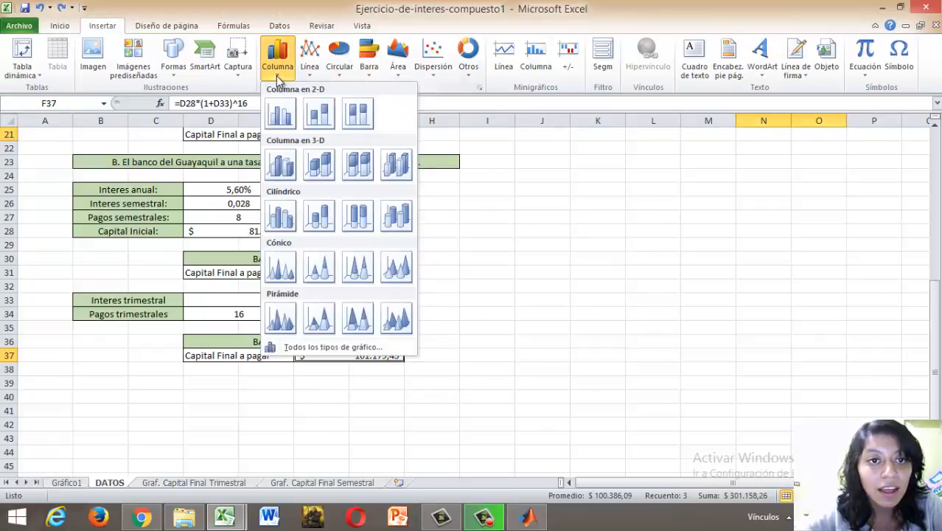
left_click(281, 224)
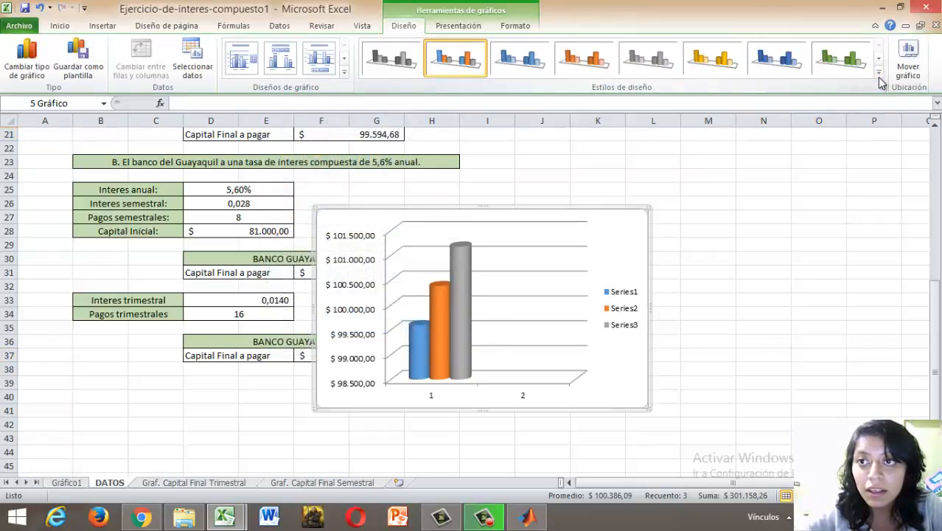
- Give the new chart the grayscale style on a black background and a layout with chart title, axis titles and legend
left_click(879, 72)
left_click(649, 248)
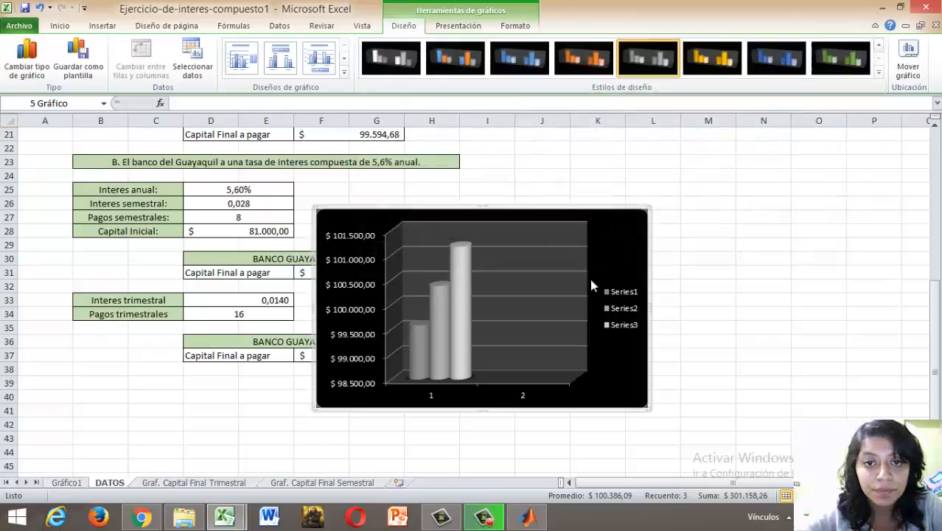
left_click(344, 72)
left_click(319, 135)
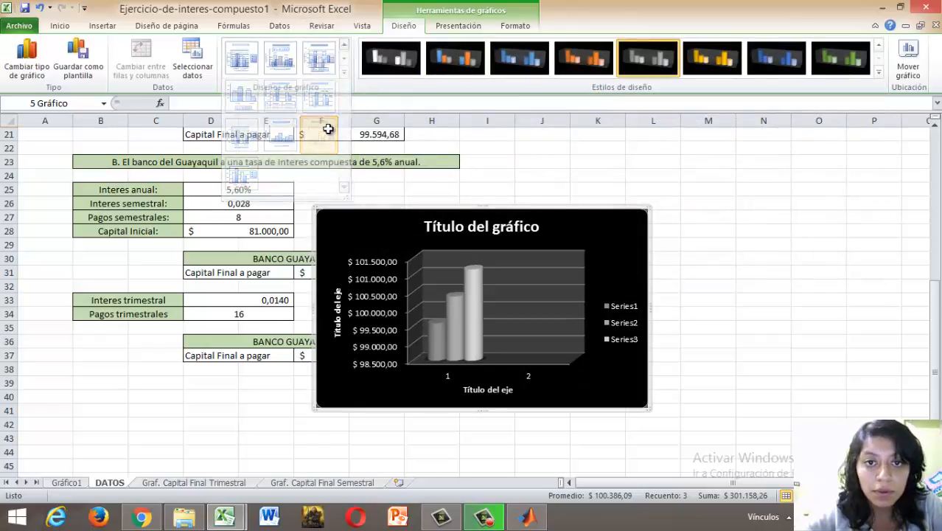
- Replace the chart's placeholder title with "Pagos Trimestrales"
double_click(501, 221)
left_click(654, 100)
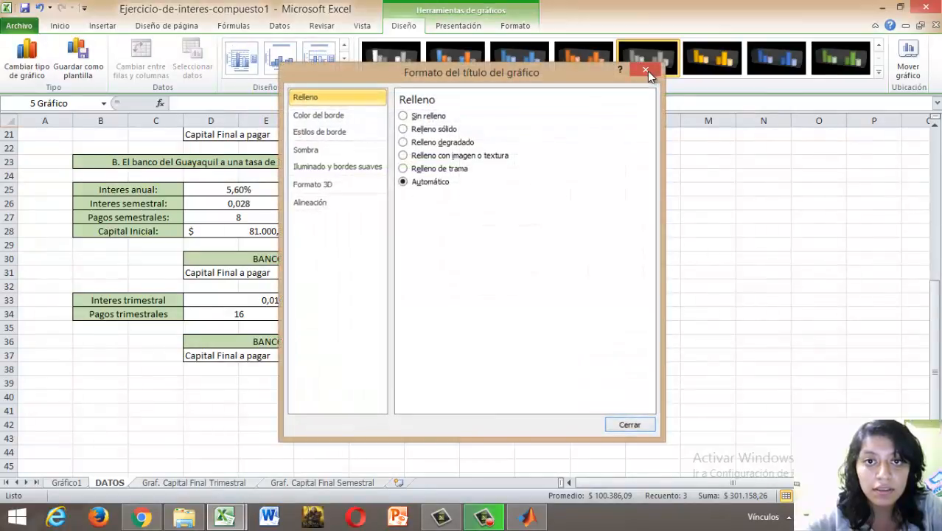
key("BackSpace")
key("BackSpace")
key("BackSpace")
key("BackSpace")
key("BackSpace")
key("BackSpace")
key("BackSpace")
key("BackSpace")
key("BackSpace")
key("BackSpace")
key("BackSpace")
key("BackSpace")
key("BackSpace")
key("BackSpace")
key("BackSpace")
key("BackSpace")
key("BackSpace")
key("BackSpace")
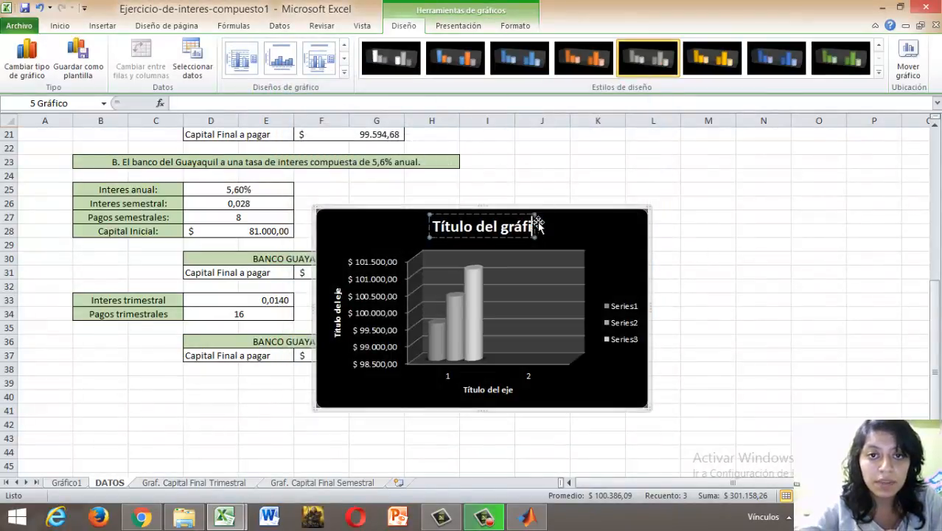
type("Pagos")
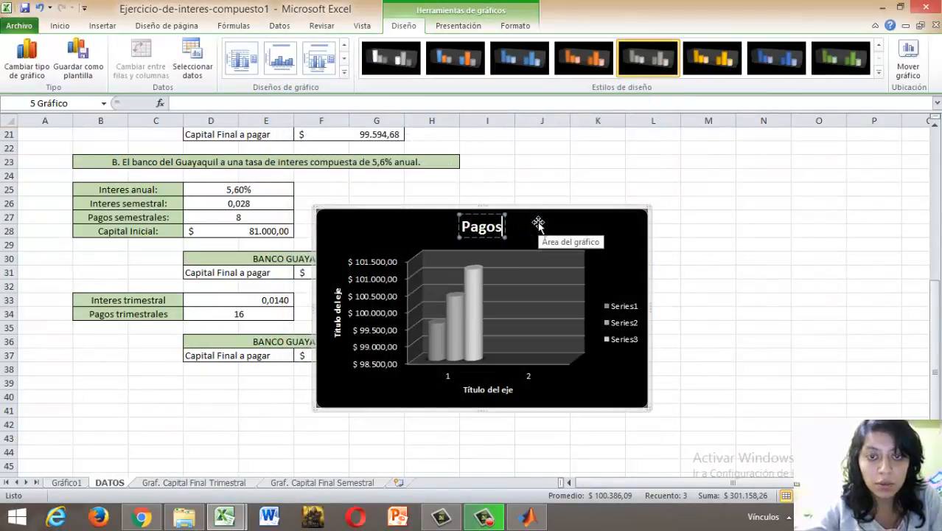
type(" Trimestrales")
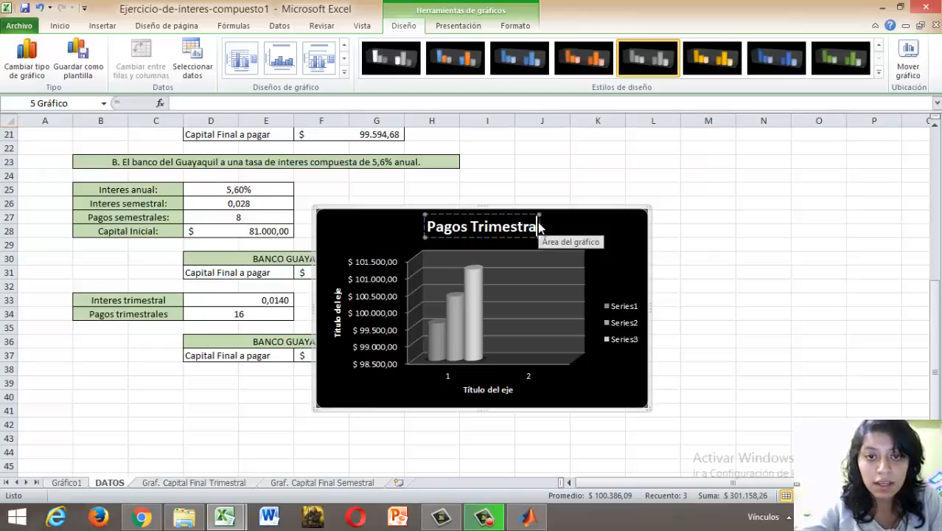
- Replace the vertical axis title with "Capital Final"
left_click(337, 316)
key("BackSpace")
key("BackSpace")
key("BackSpace")
key("BackSpace")
key("BackSpace")
key("BackSpace")
key("BackSpace")
key("BackSpace")
key("BackSpace")
key("BackSpace")
key("BackSpace")
key("BackSpace")
key("BackSpace")
key("BackSpace")
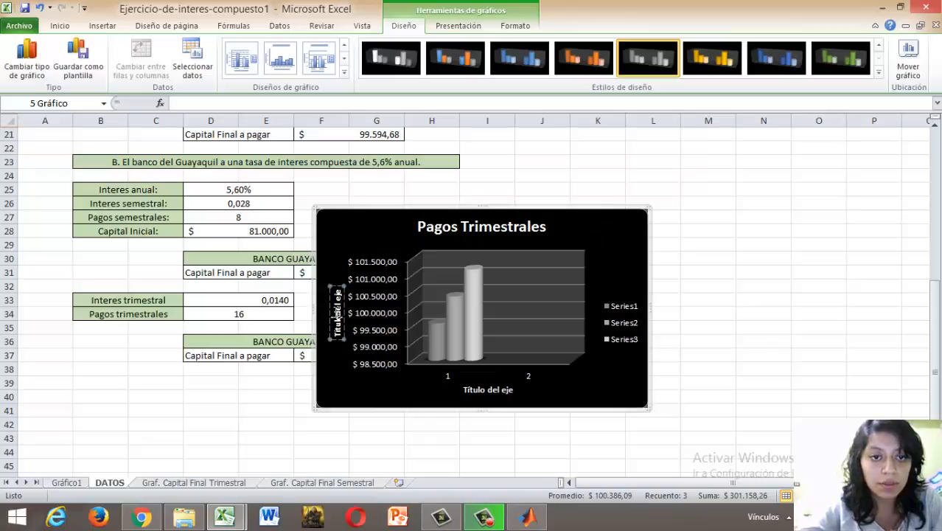
type("Capital")
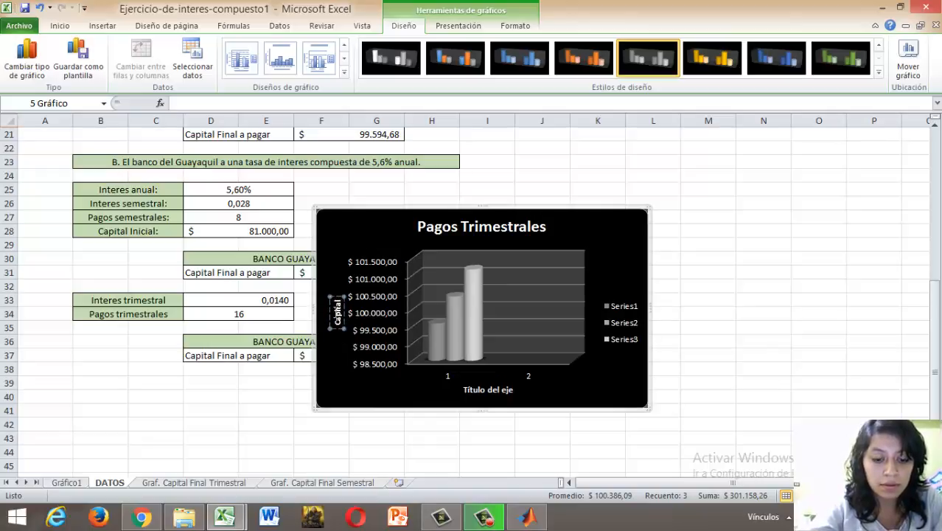
type(" Final")
- Replace the horizontal axis title with "Bancos"
left_click(488, 391)
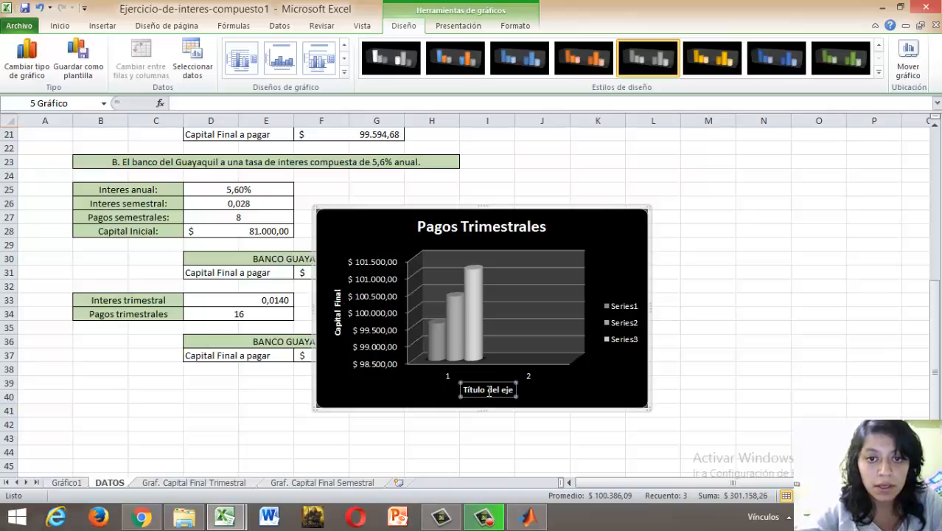
key("Delete")
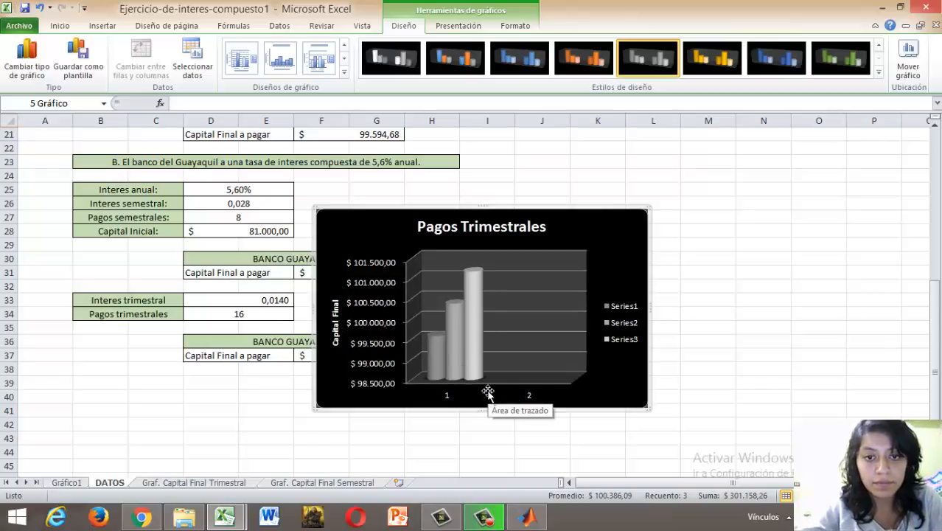
key("ctrl+z")
key("BackSpace")
key("BackSpace")
key("BackSpace")
key("BackSpace")
key("BackSpace")
key("BackSpace")
key("BackSpace")
key("BackSpace")
key("BackSpace")
key("BackSpace")
key("BackSpace")
key("BackSpace")
key("BackSpace")
key("BackSpace")
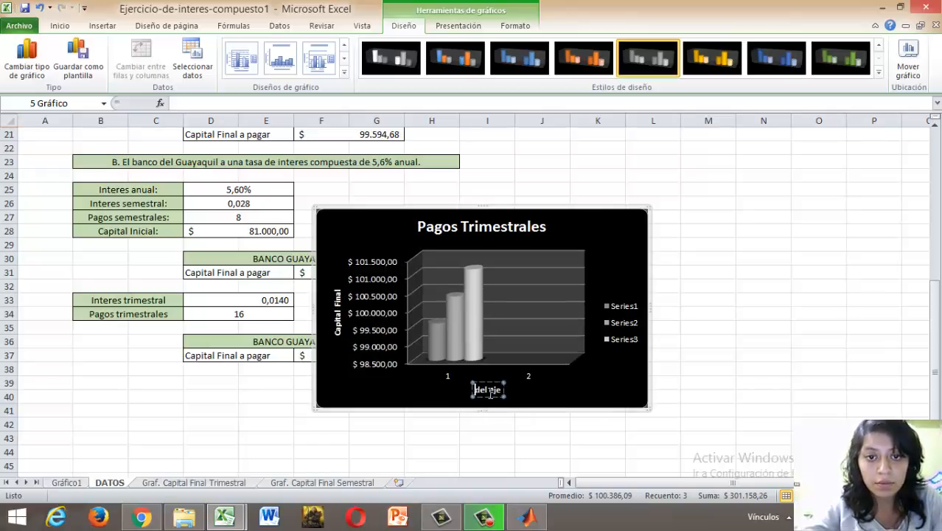
type("Bancos")
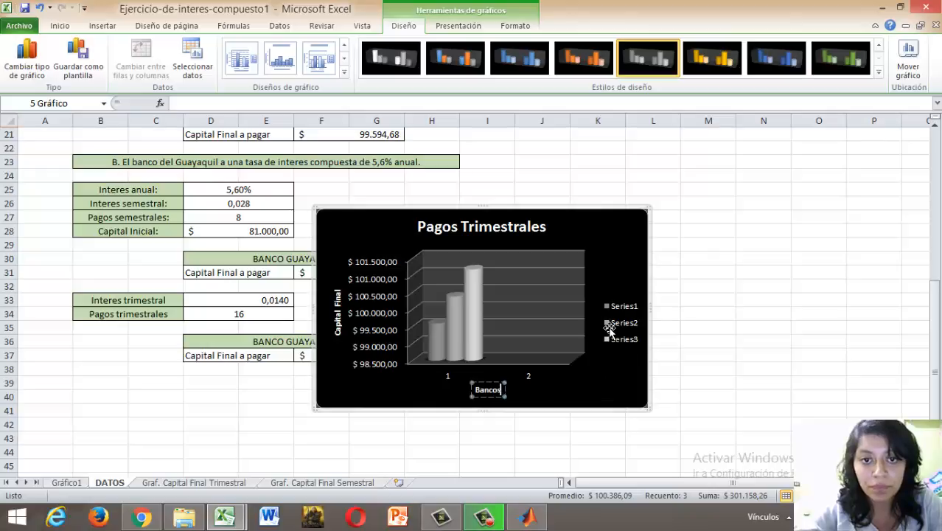
left_click(607, 363)
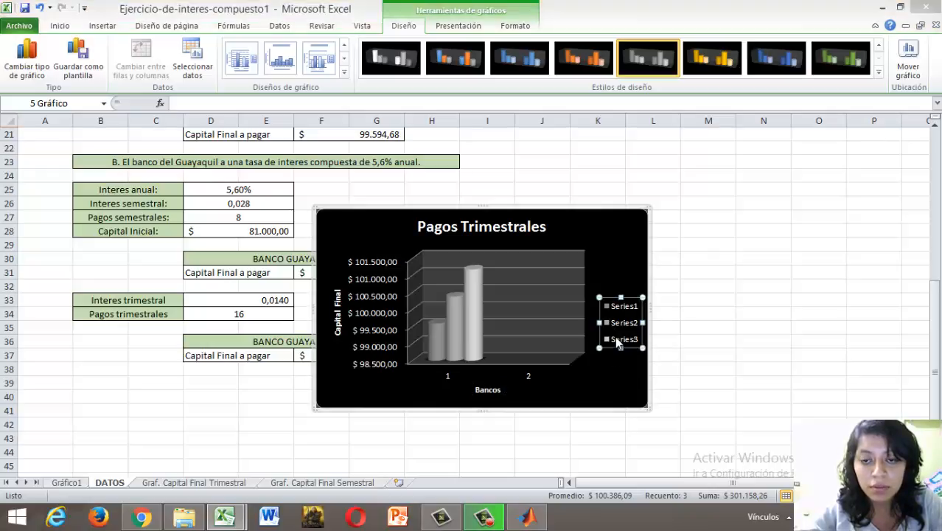
double_click(615, 336)
left_click(645, 70)
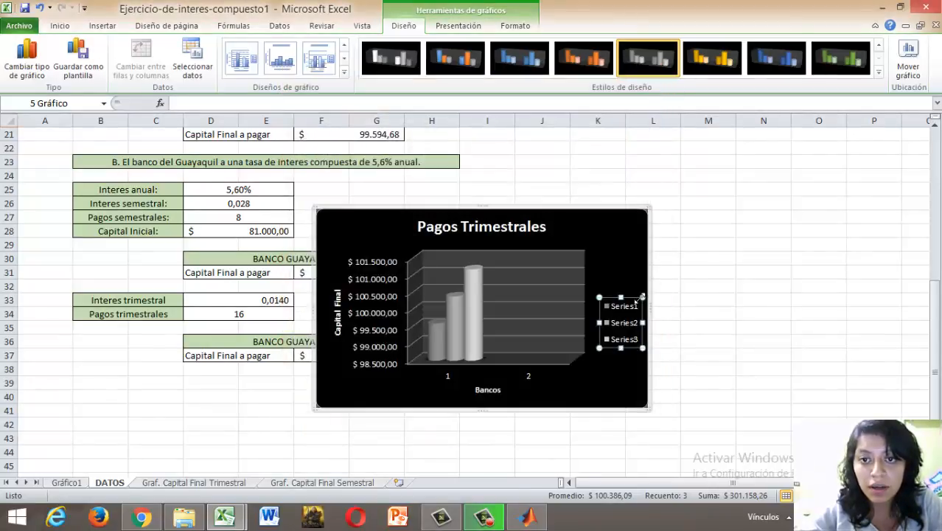
- Open the quarterly chart's data source and name its first series, Series1, "Banco Pichincha"
right_click(621, 326)
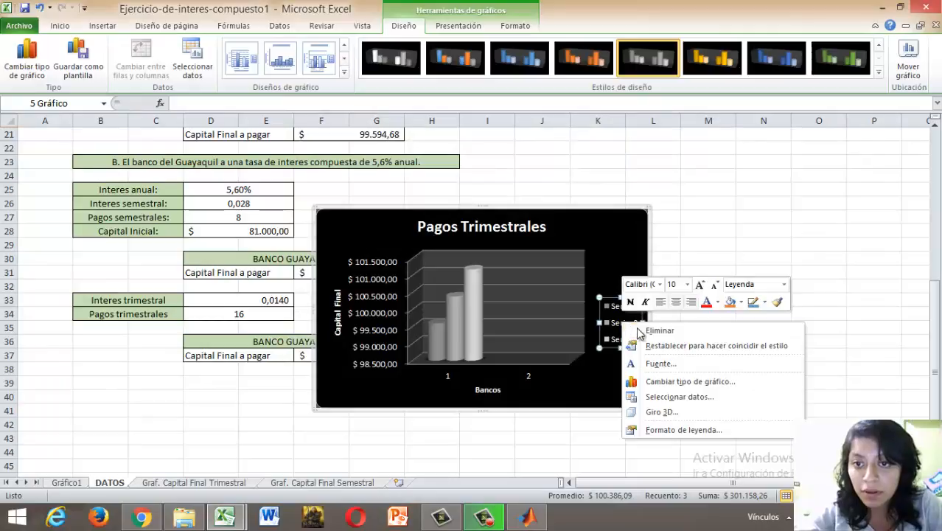
left_click(710, 396)
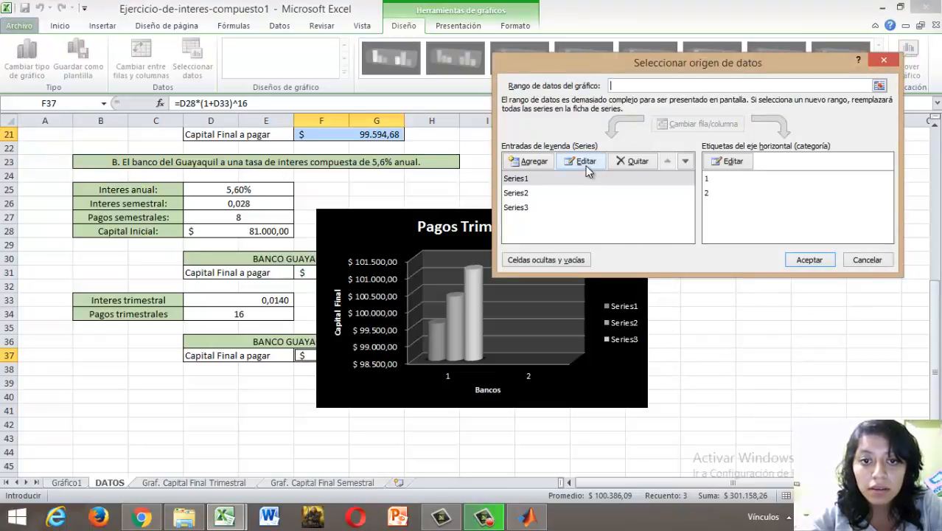
left_click(587, 162)
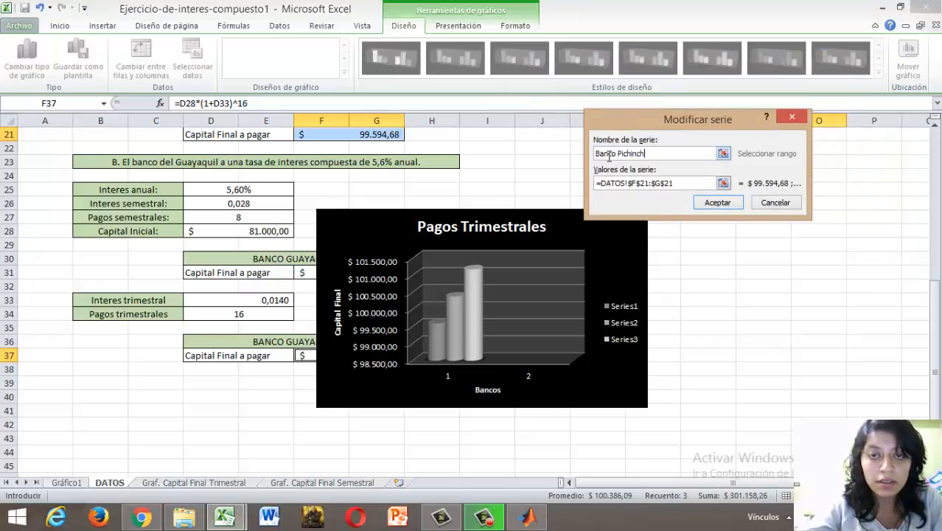
left_click(718, 203)
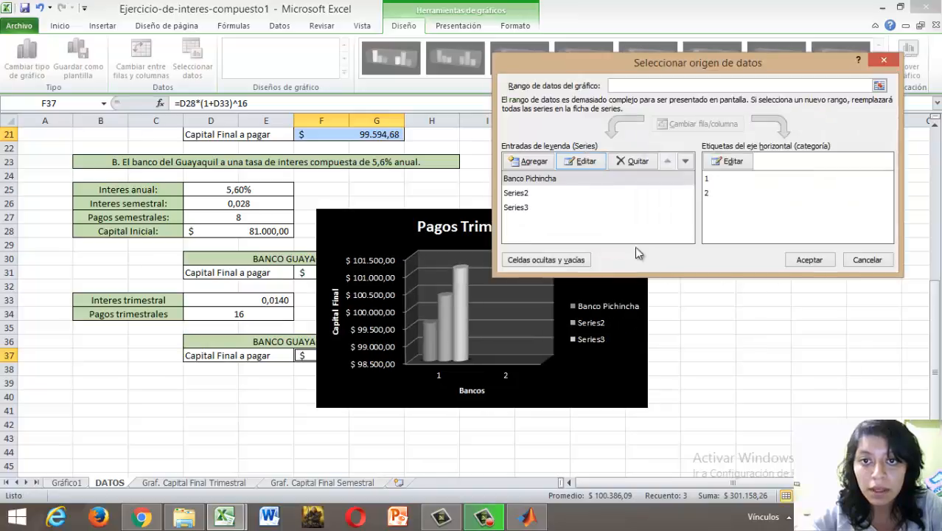
- Name the quarterly chart's second series, Series2, "Banco Guayaquil"
left_click(555, 194)
left_click(595, 163)
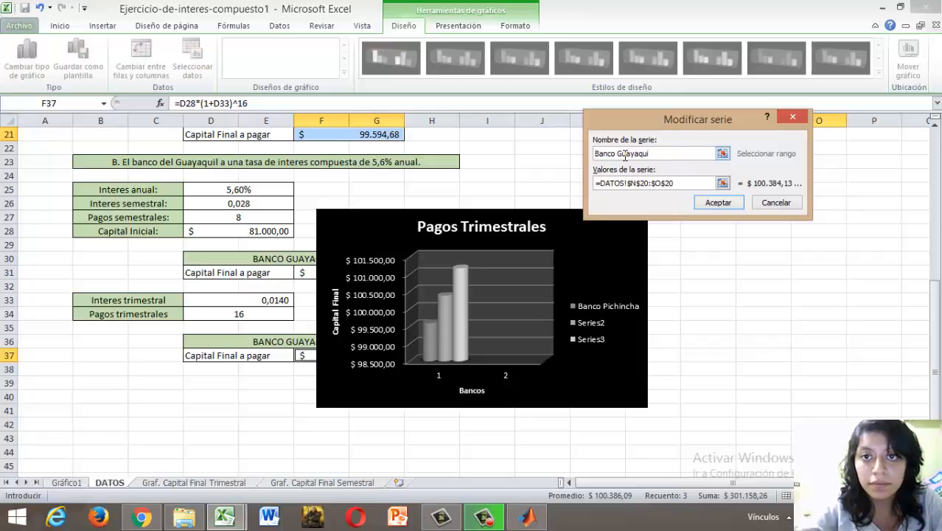
key("Return")
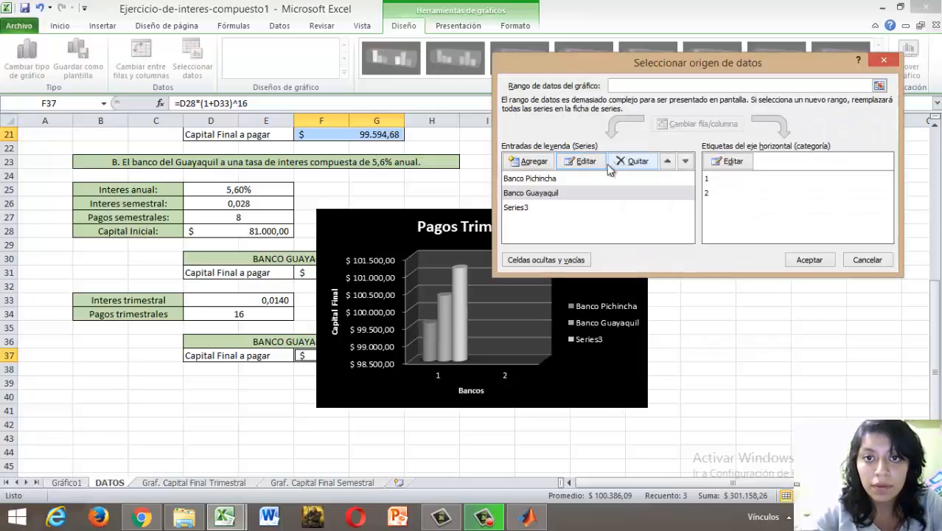
- Name the quarterly chart's third series, Series3, "Banco del Pacifico" and apply the data source changes
left_click(558, 208)
left_click(580, 160)
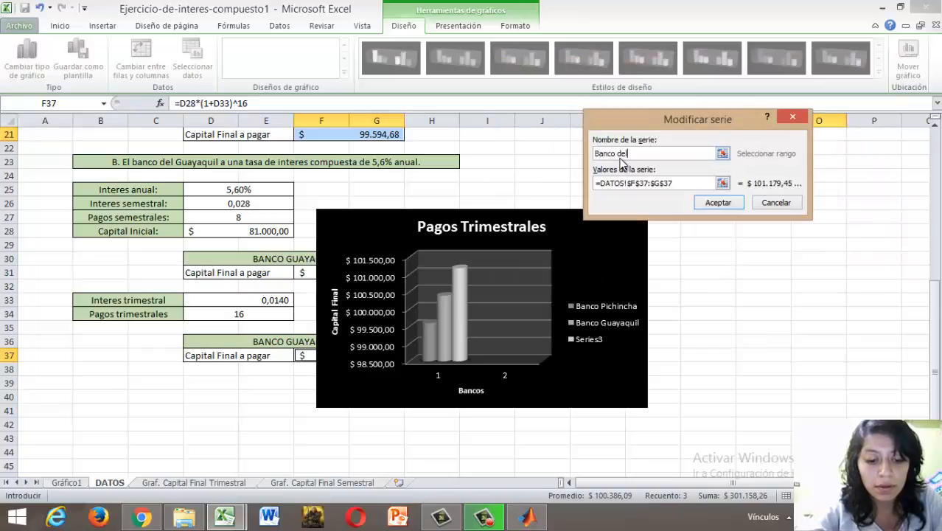
type("Banco del Pacifico")
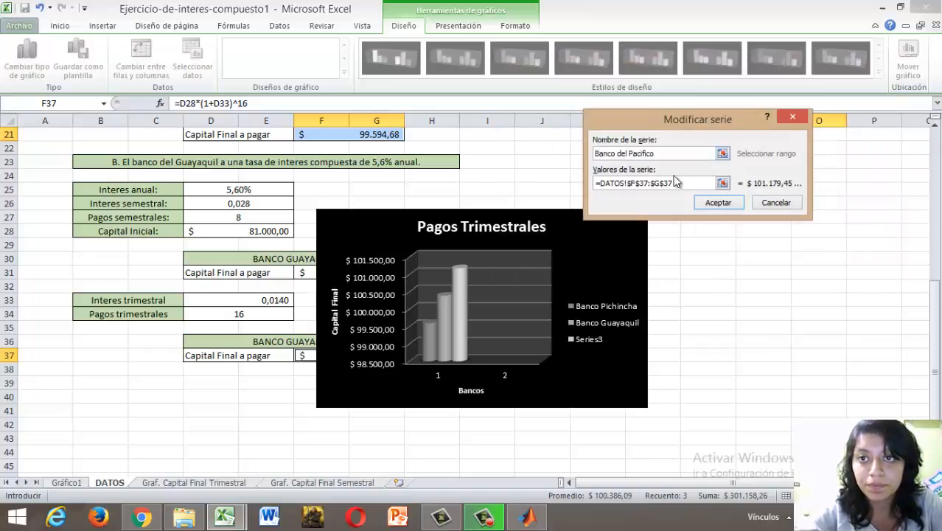
left_click(714, 202)
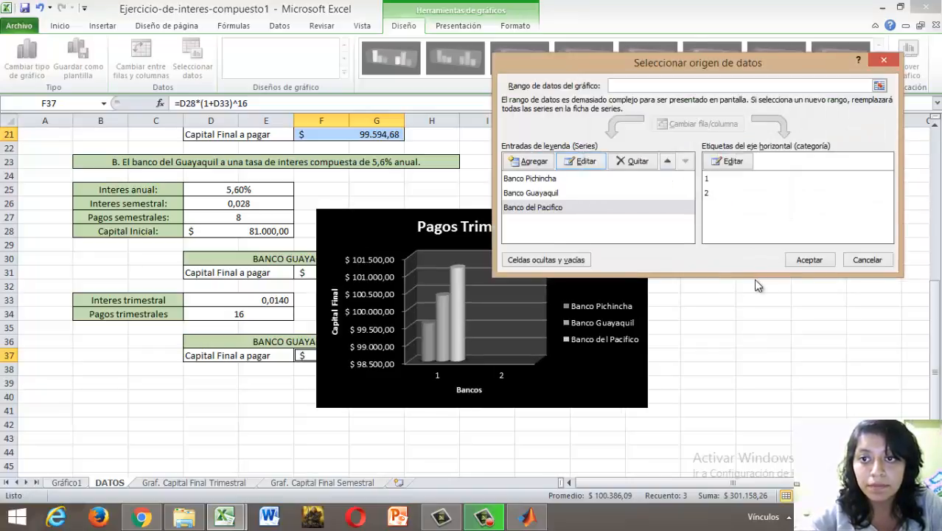
left_click(805, 260)
- Show data labels on the quarterly chart's columns and enlarge the chart so the labels have more room
left_click(458, 25)
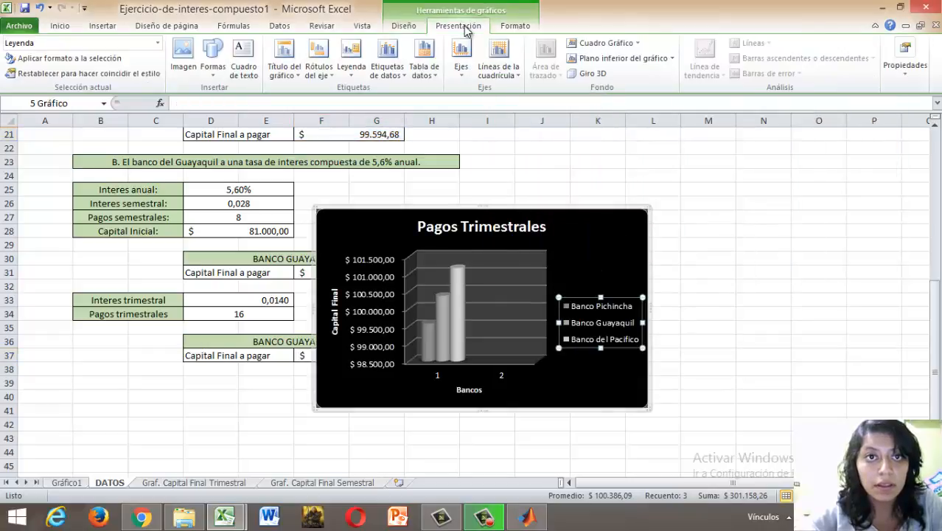
left_click(387, 70)
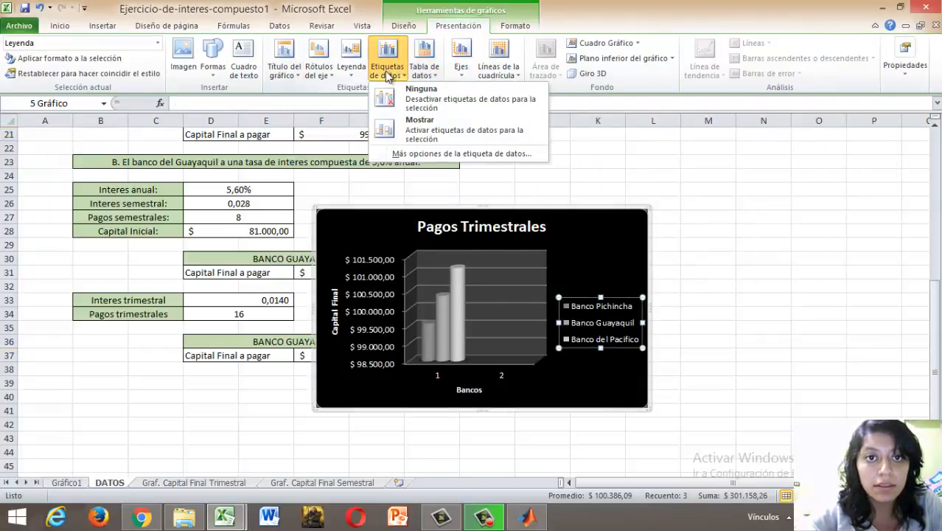
left_click(417, 131)
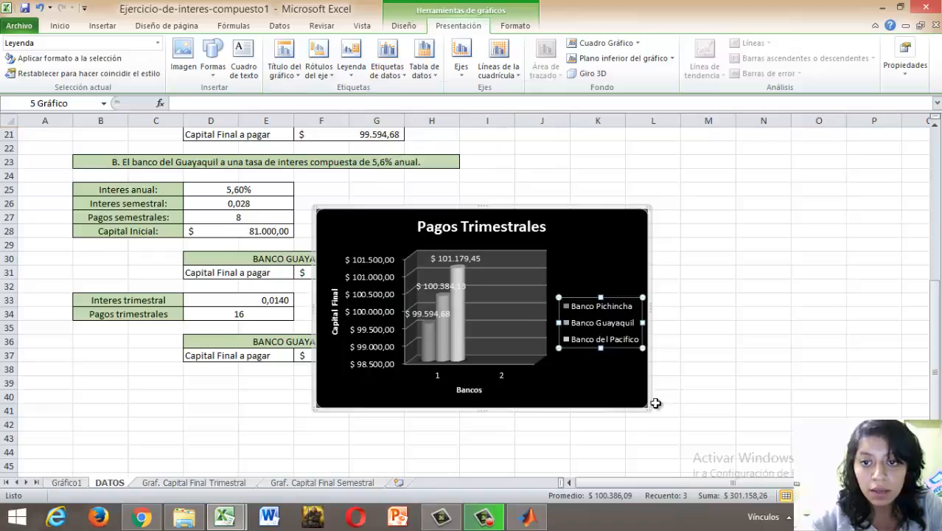
left_click_drag(648, 407, 769, 453)
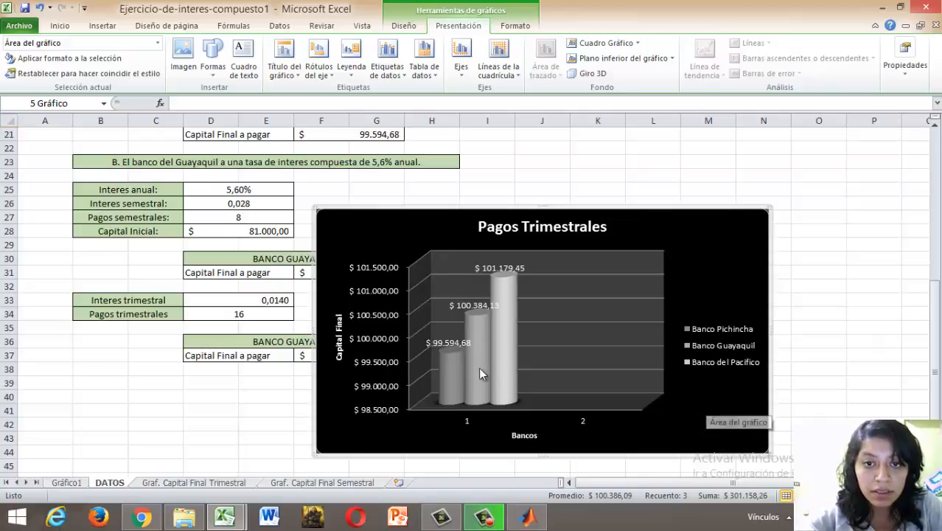
- Move the "Pagos Trimestrales" chart from the DATOS sheet to a new chart sheet of its own
mouse_move(443, 372)
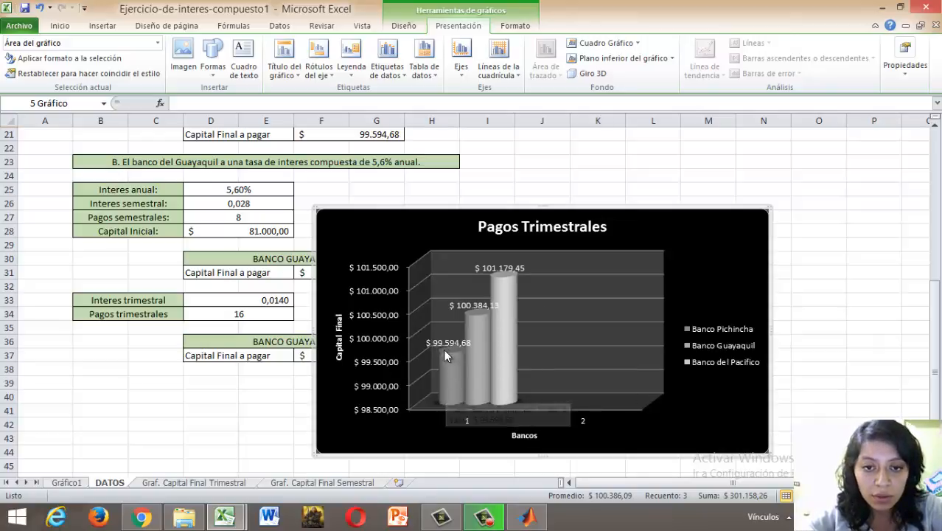
right_click(707, 420)
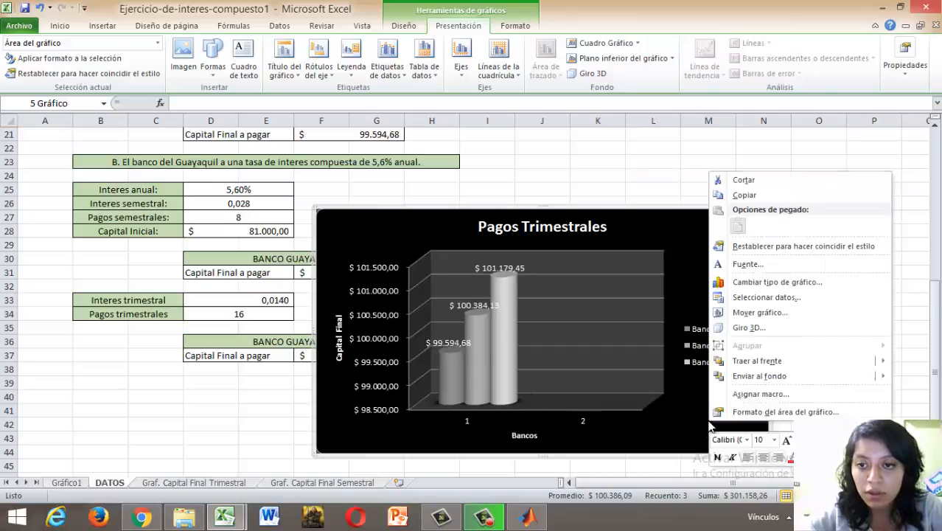
left_click(761, 312)
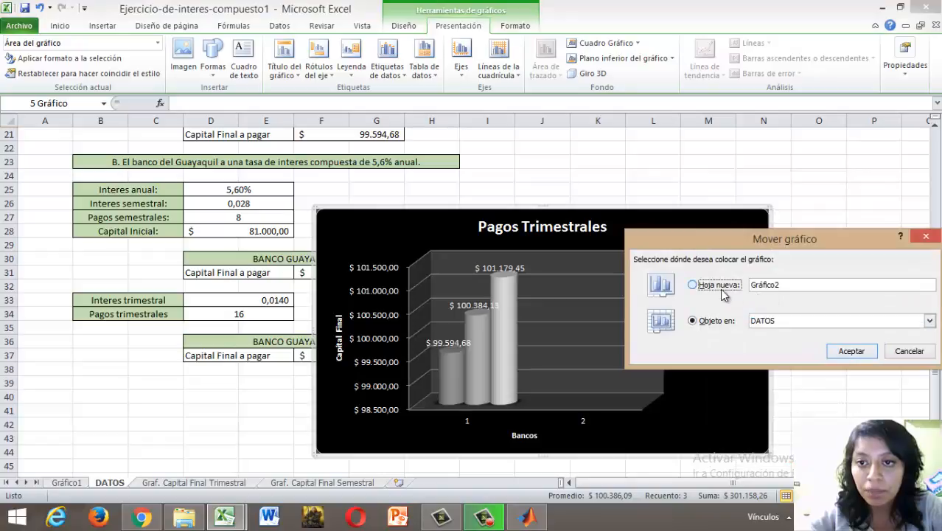
left_click(708, 285)
left_click(845, 351)
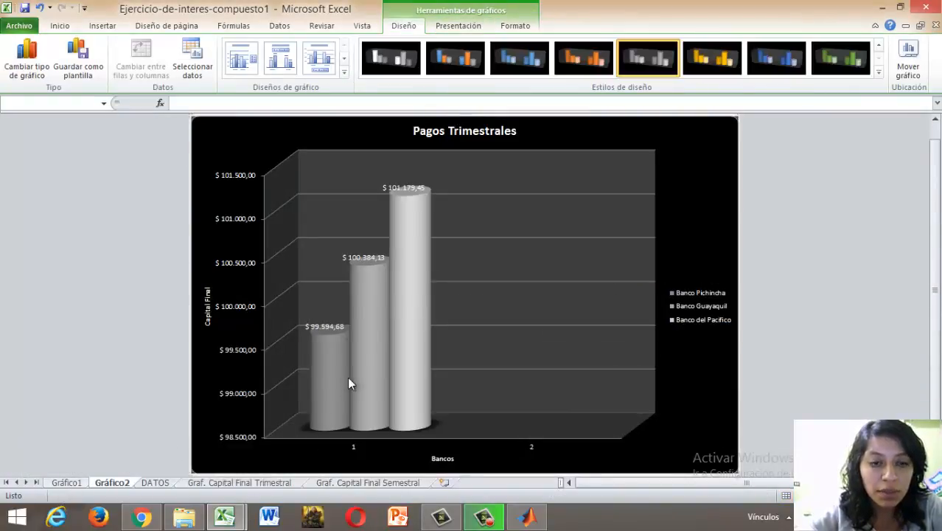
- Compare the three banks' final capital between the semiannual and quarterly chart sheets
left_click(73, 482)
left_click(70, 482)
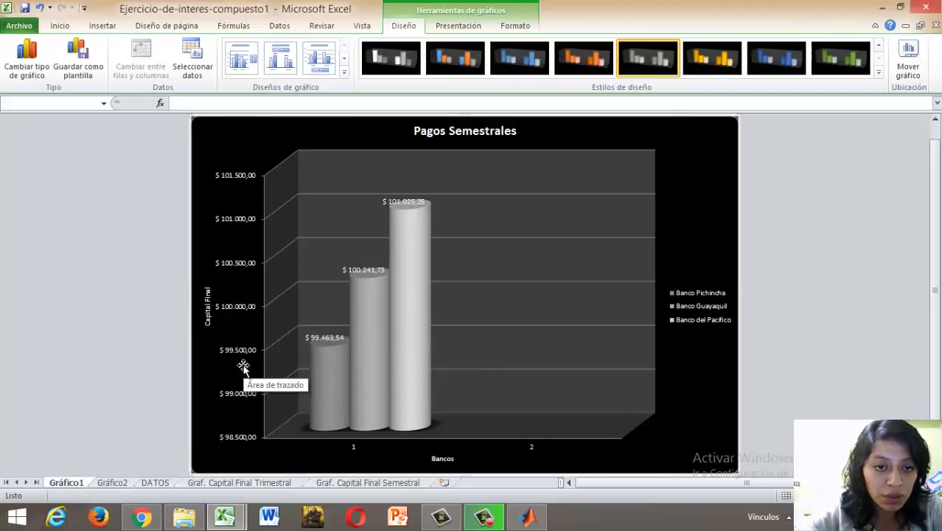
left_click(113, 483)
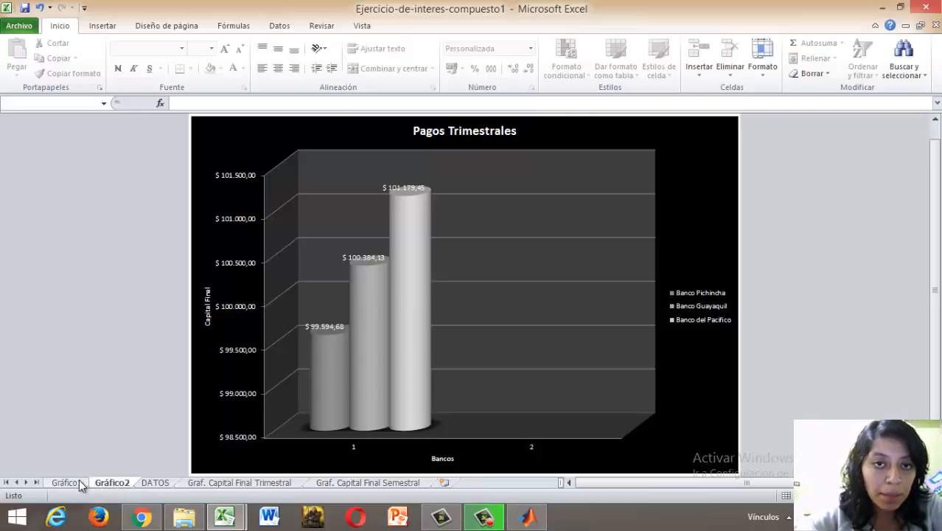
left_click(80, 483)
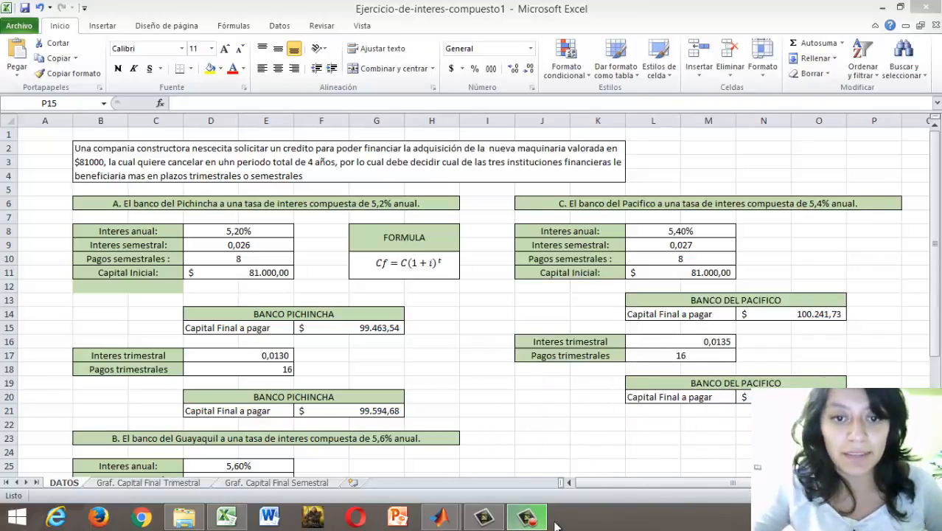
- Switch to MATLAB and define the initial capital as C=81000 in the Command Window
mouse_move(440, 518)
left_click(363, 445)
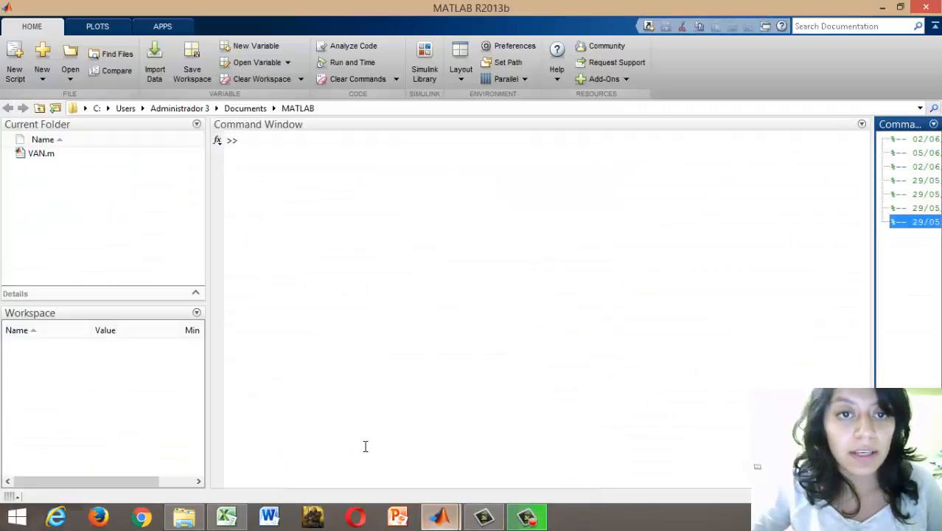
left_click(254, 140)
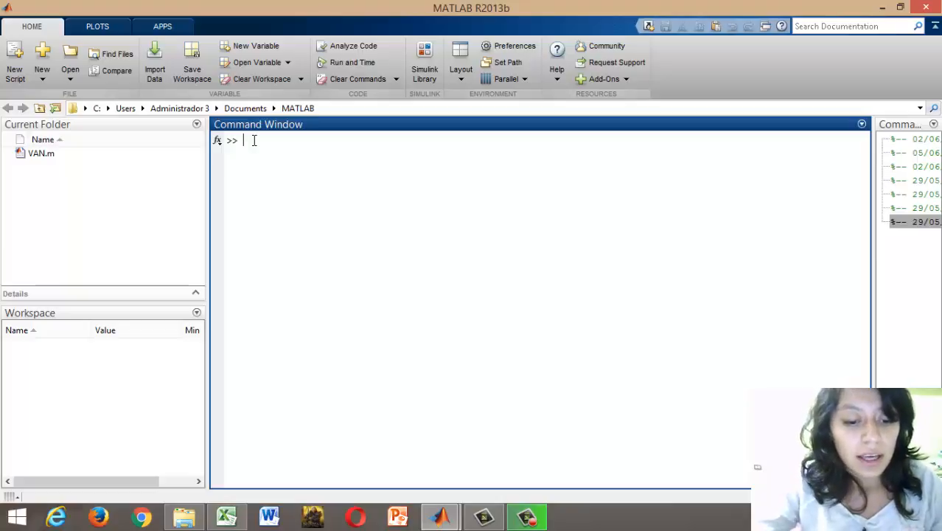
type("x")
key("BackSpace")
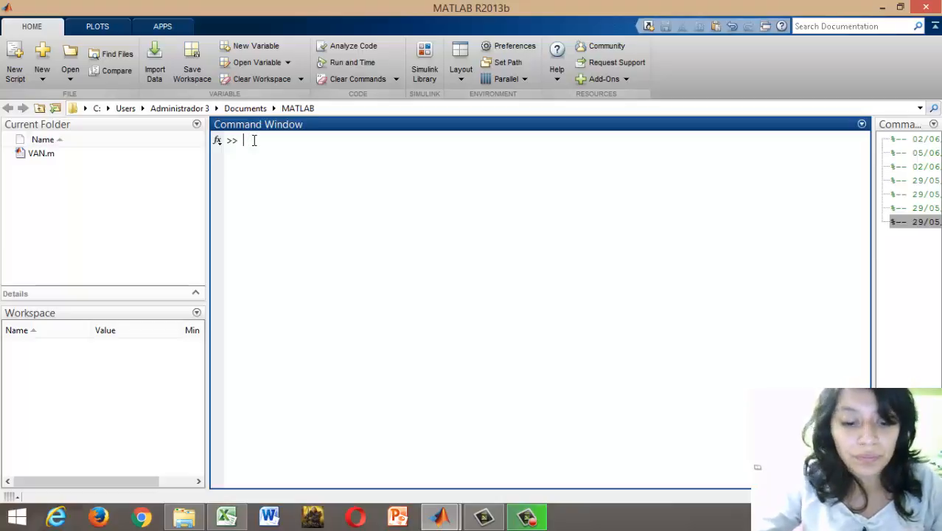
type("x")
key("BackSpace")
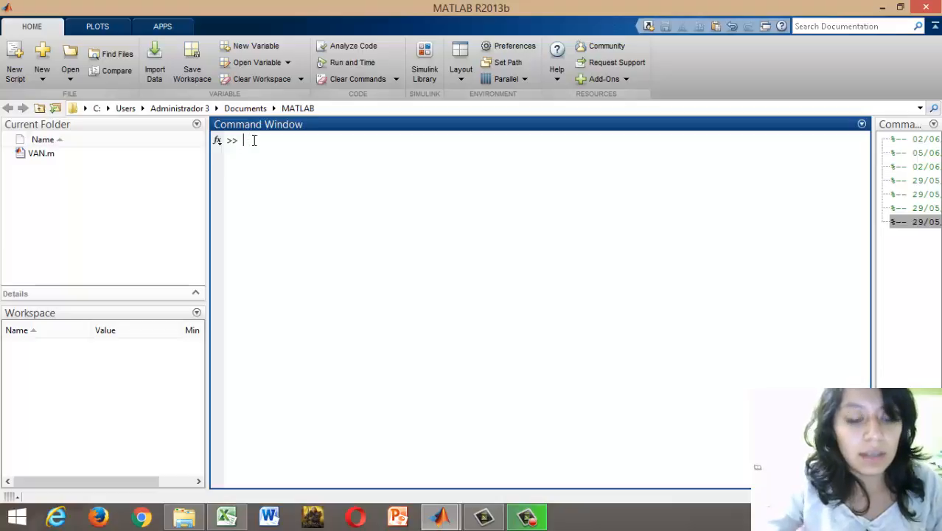
type("C=81")
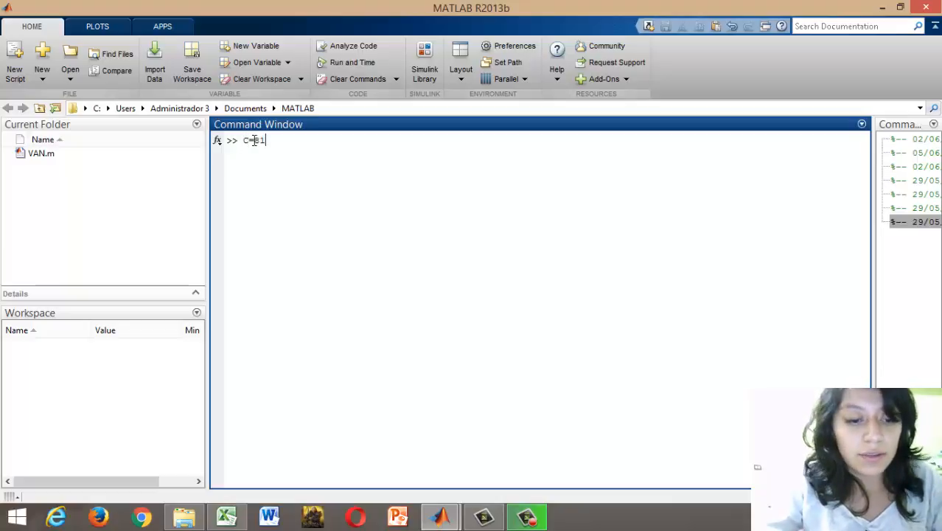
type("000")
key("Return")
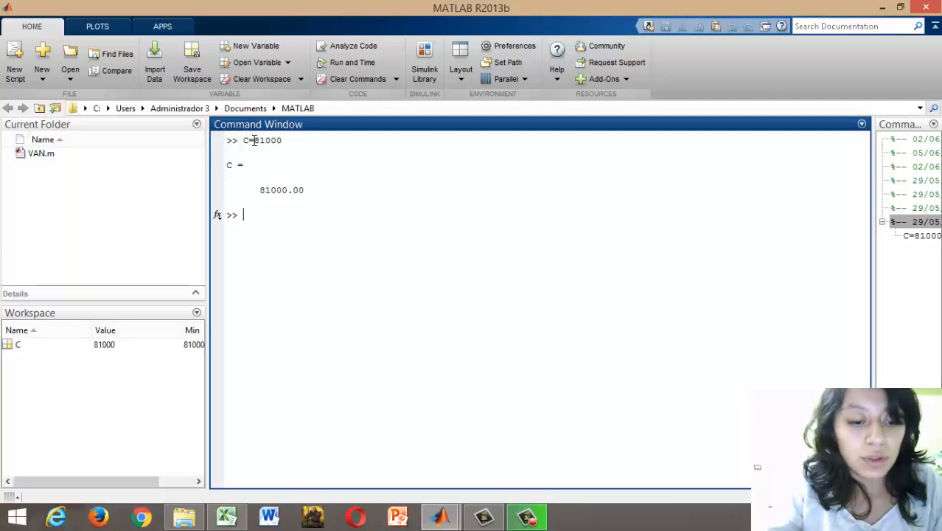
- Define the number of semiannual payments as TS=8 and of quarterly payments as TT=16
type("TS")
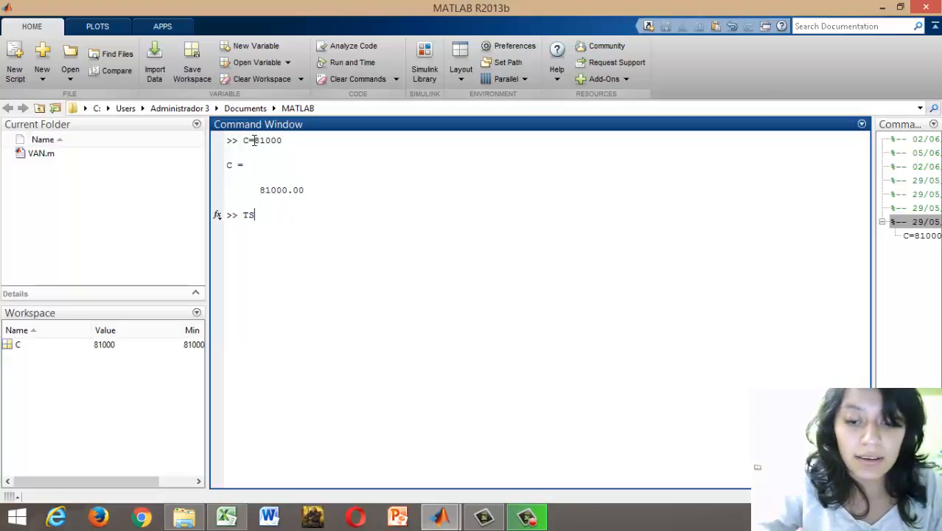
type("=8")
key("Return")
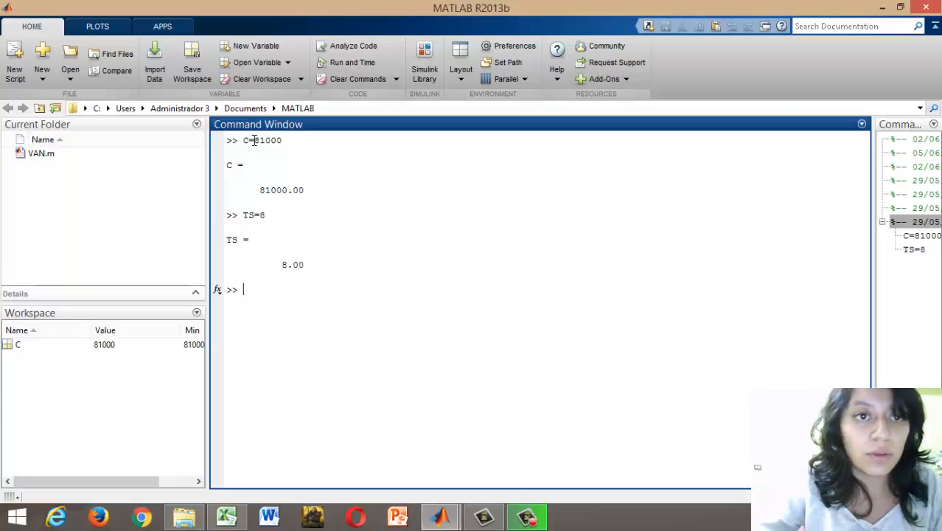
type("TT=")
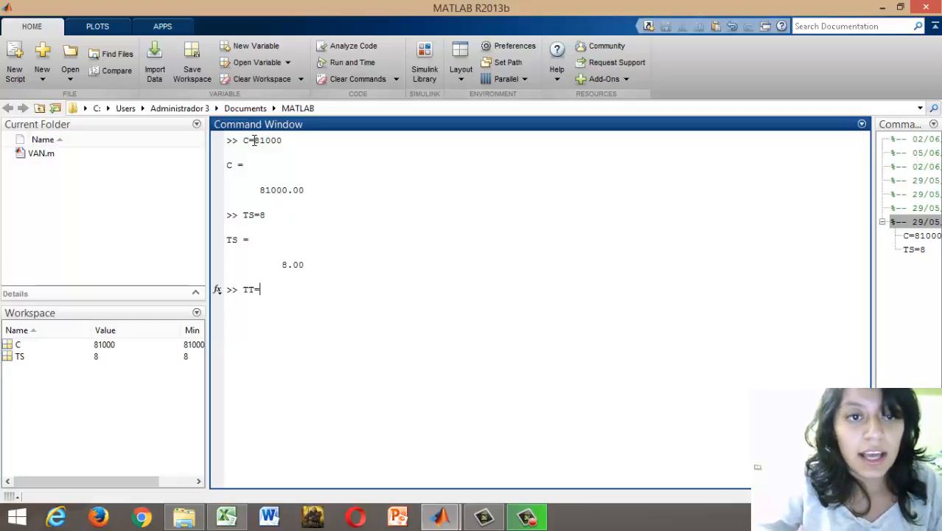
type("16")
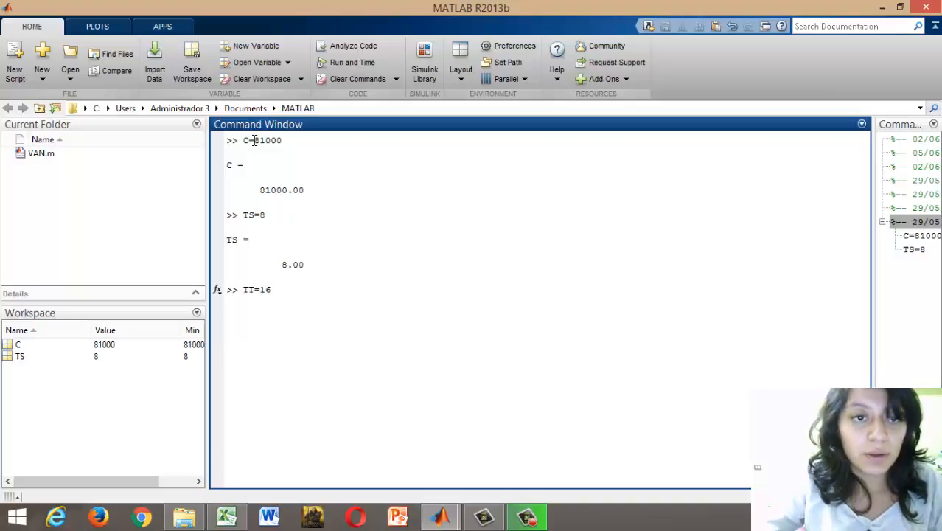
key("Return")
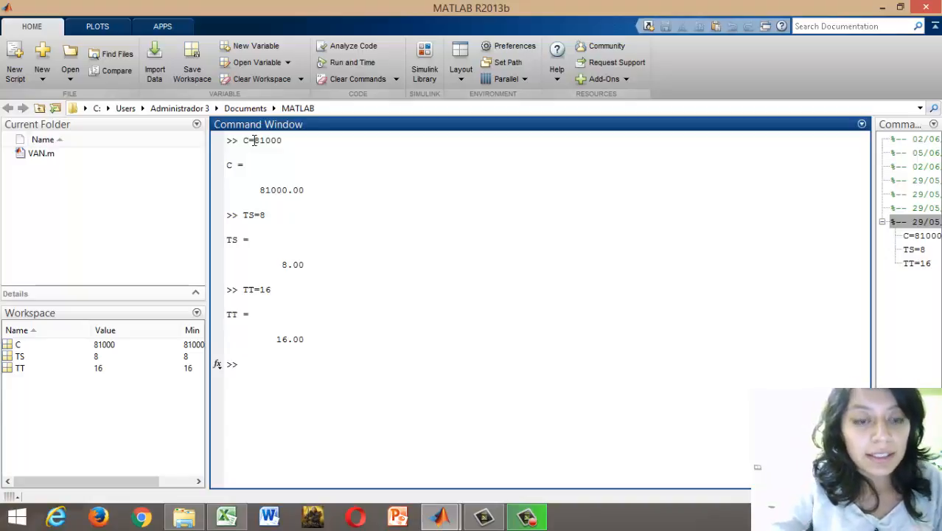
- Define Banco Pichincha's semiannual interest rate as the variable BPis=0.026
type("BP")
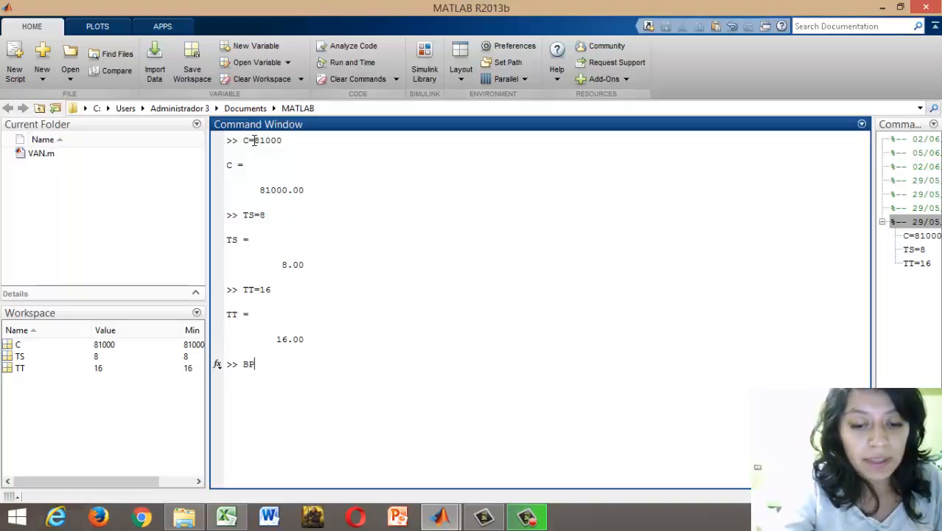
type("is=")
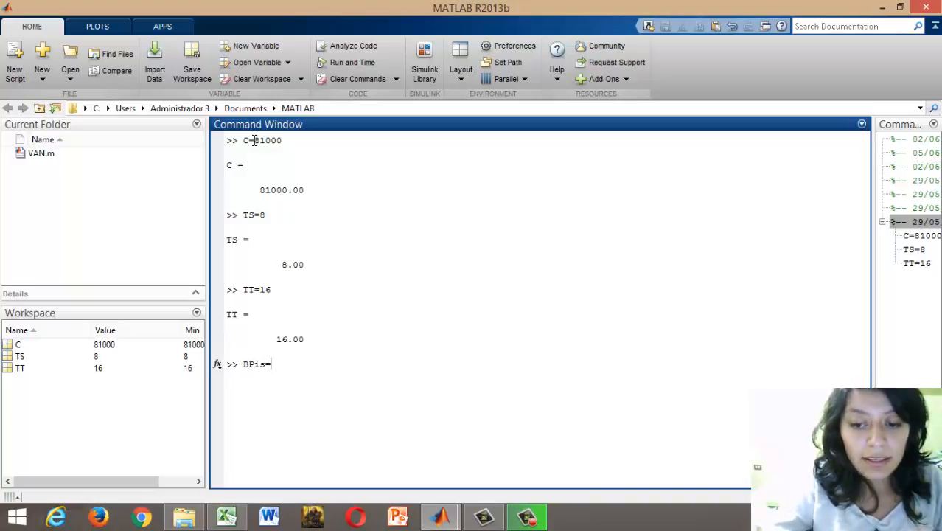
type("0.")
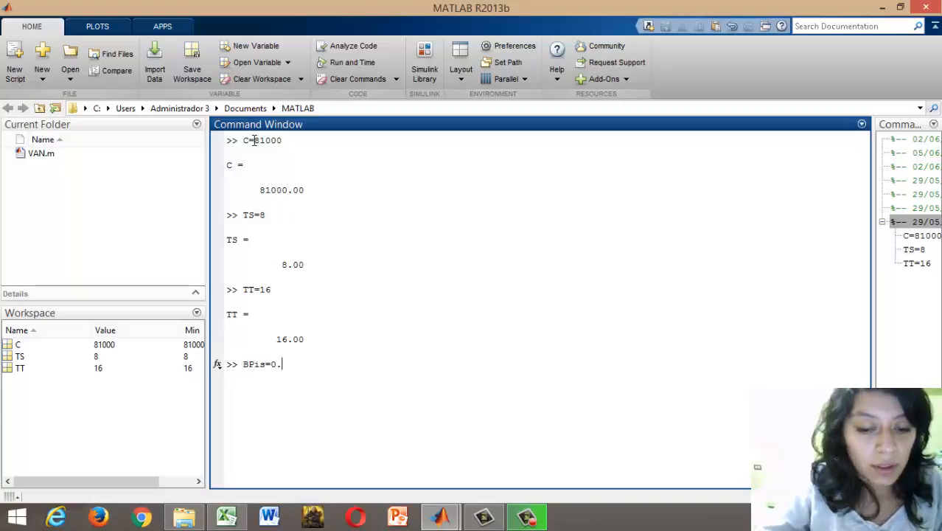
type("0")
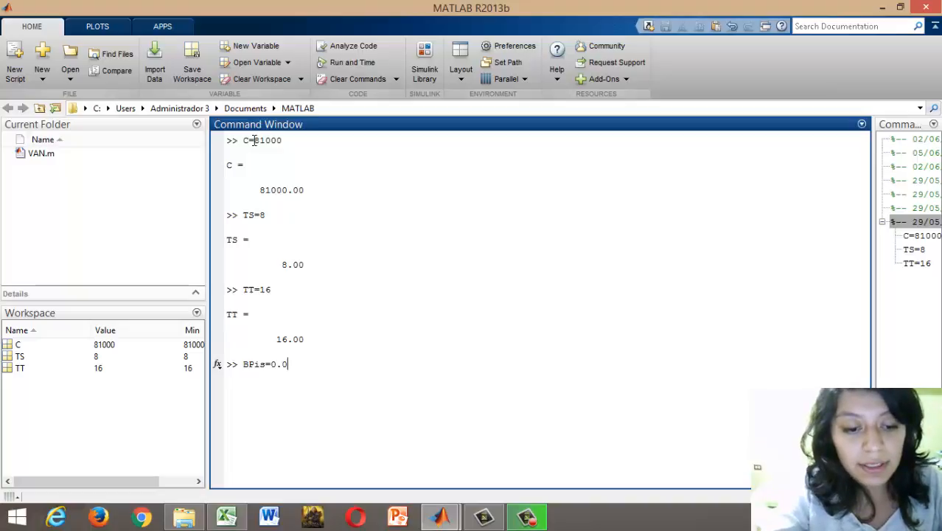
type("26")
key("Return")
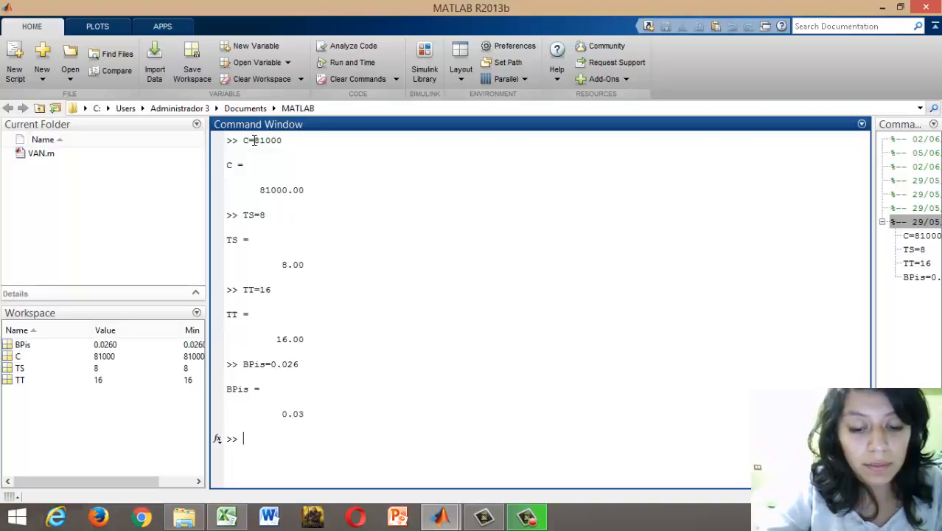
- Define Banco Pichincha's quarterly interest rate as the variable BPit=0.0130
type("BP")
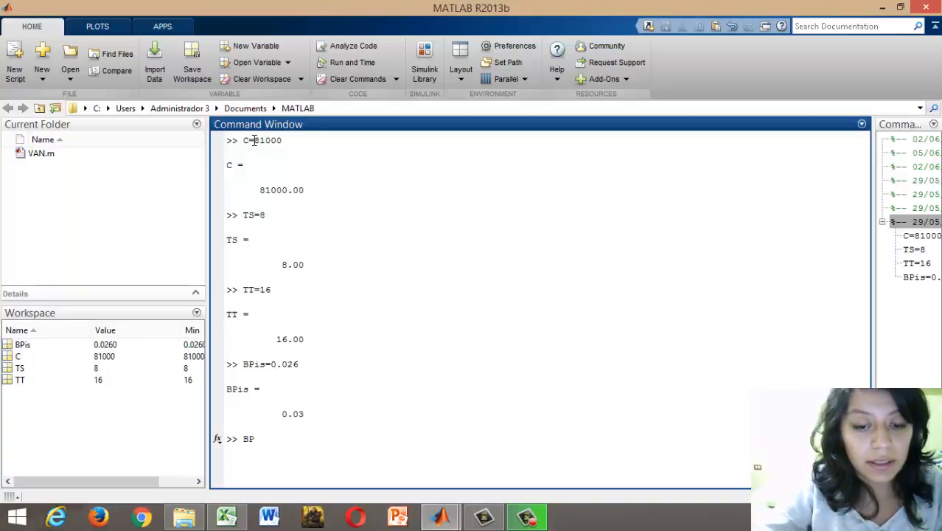
type("it")
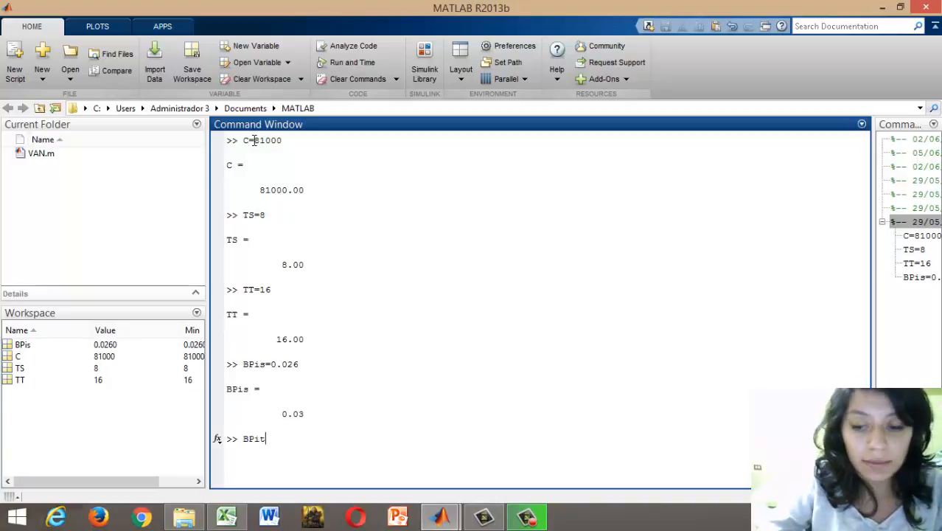
type("=")
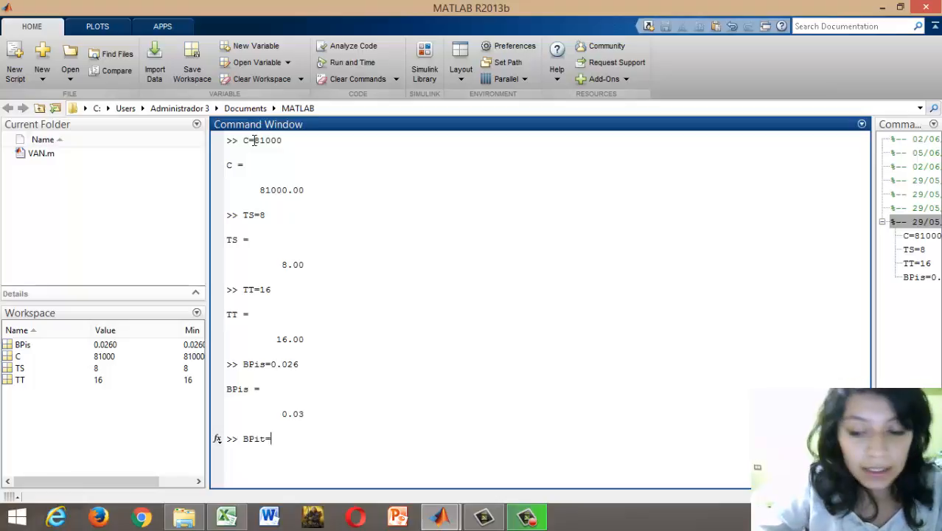
type("0.01")
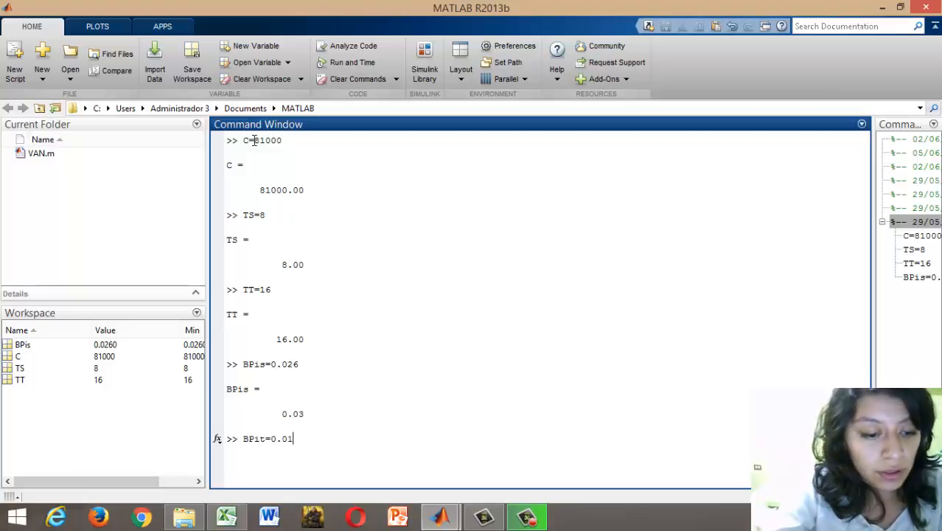
type("30")
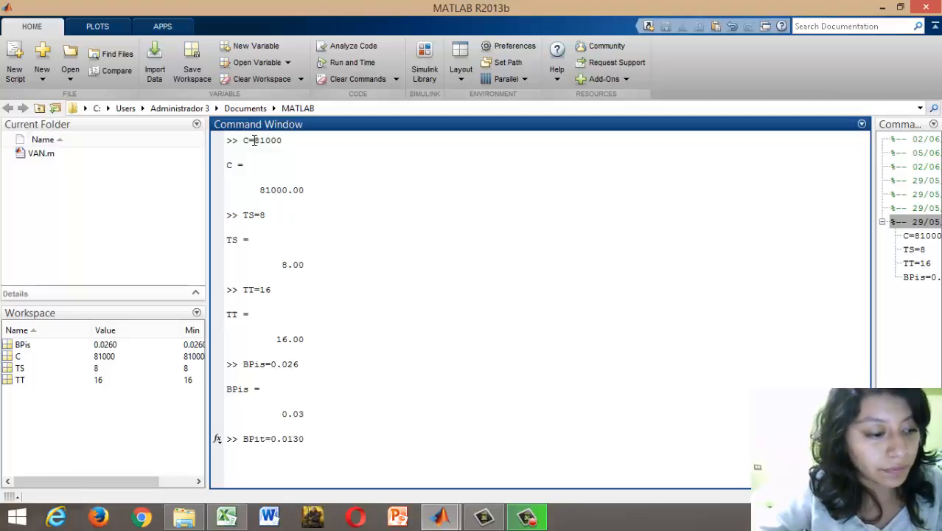
key("Return")
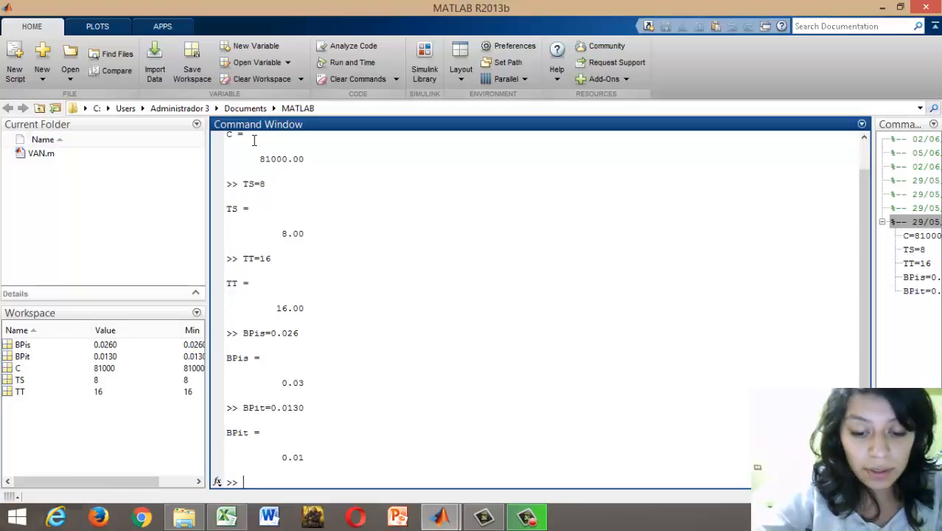
- Define the second bank's semiannual interest rate as the variable BGis=0.028
type("BC")
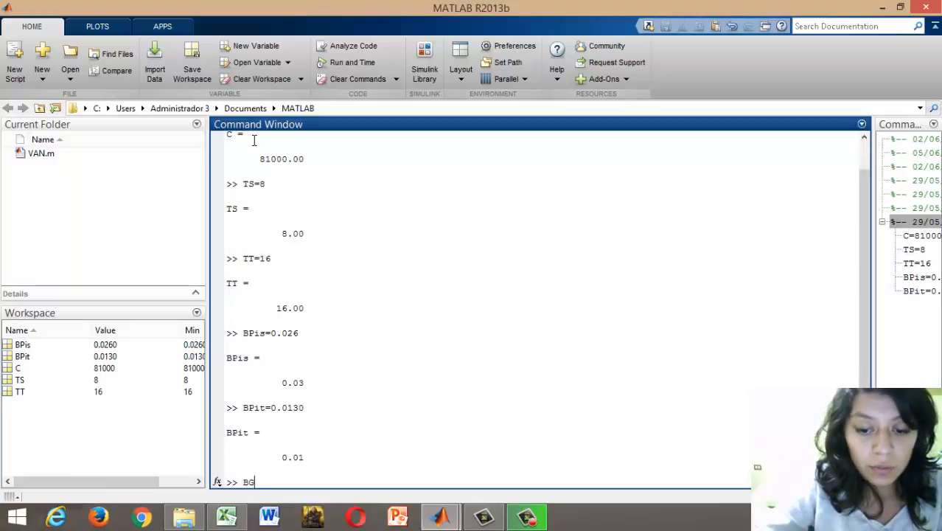
type("is")
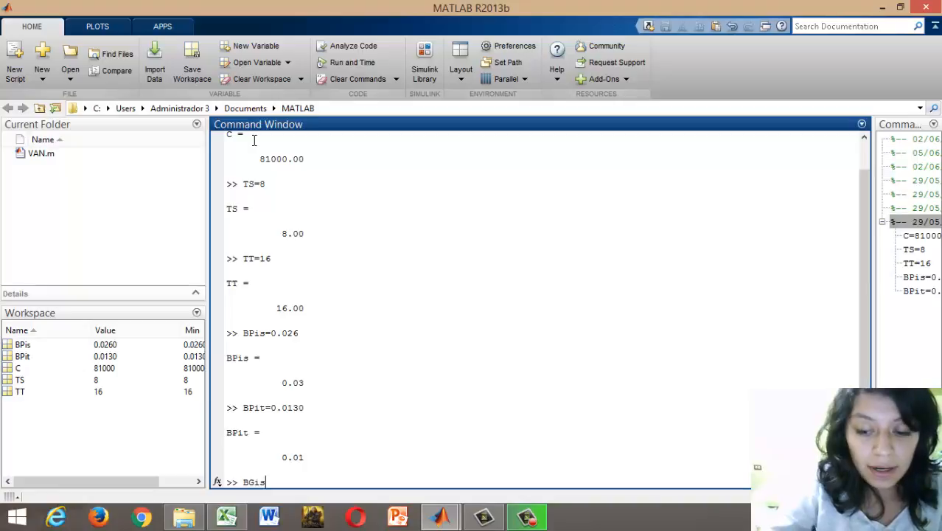
type("=")
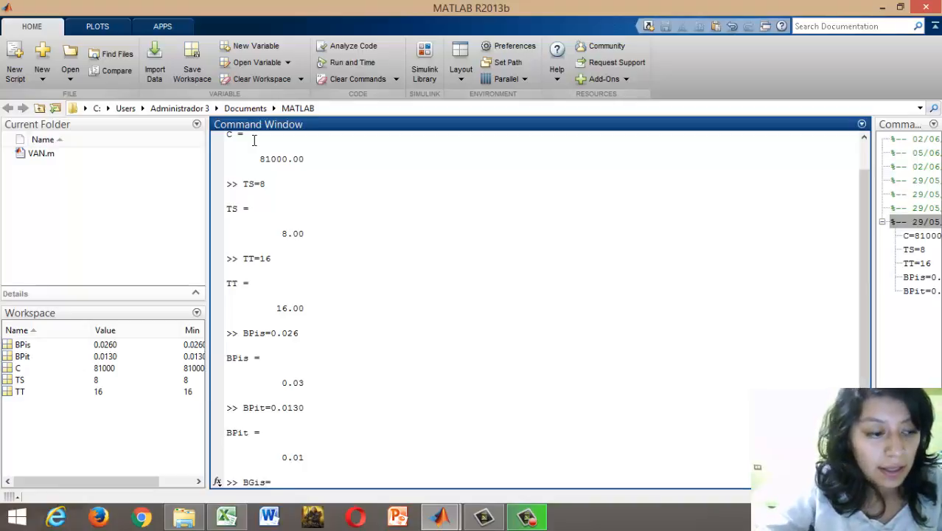
type("0.0")
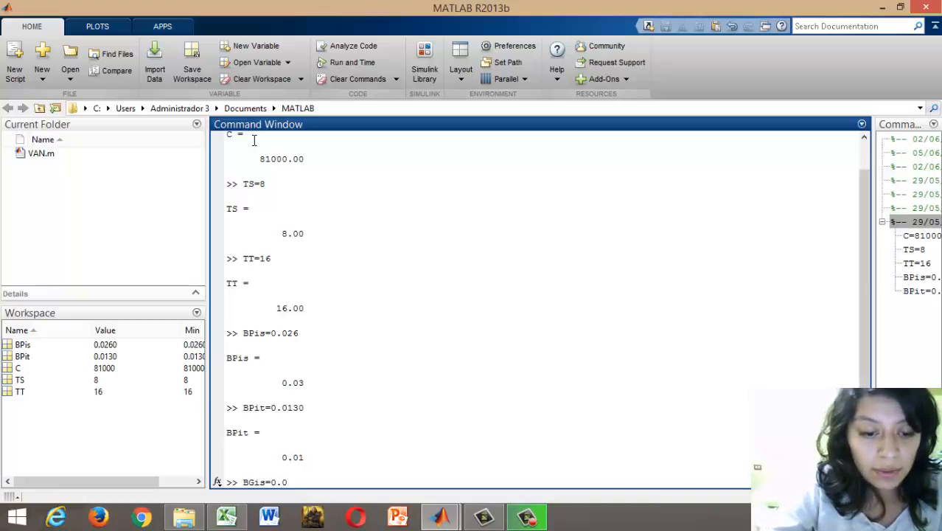
type("28")
key("Return")
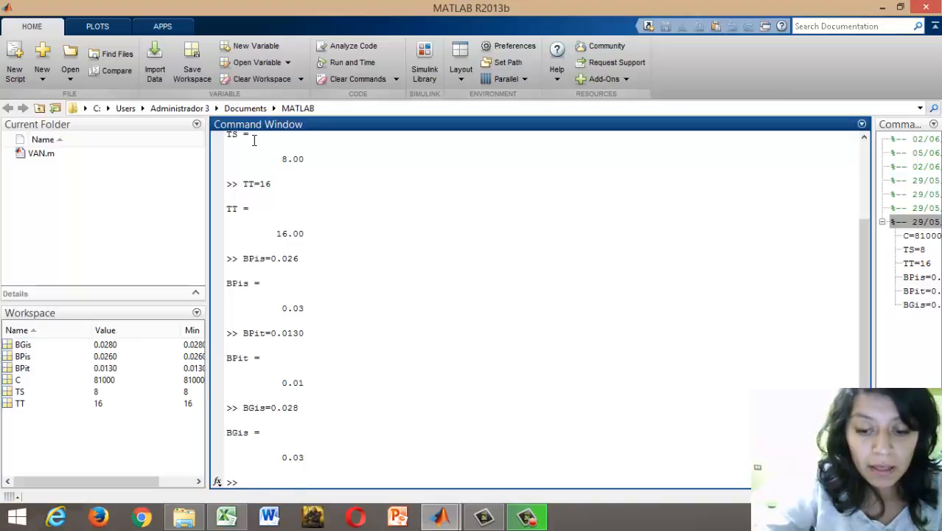
- Define the second bank's quarterly interest rate as the variable BGit=0.0140
type("BGit")
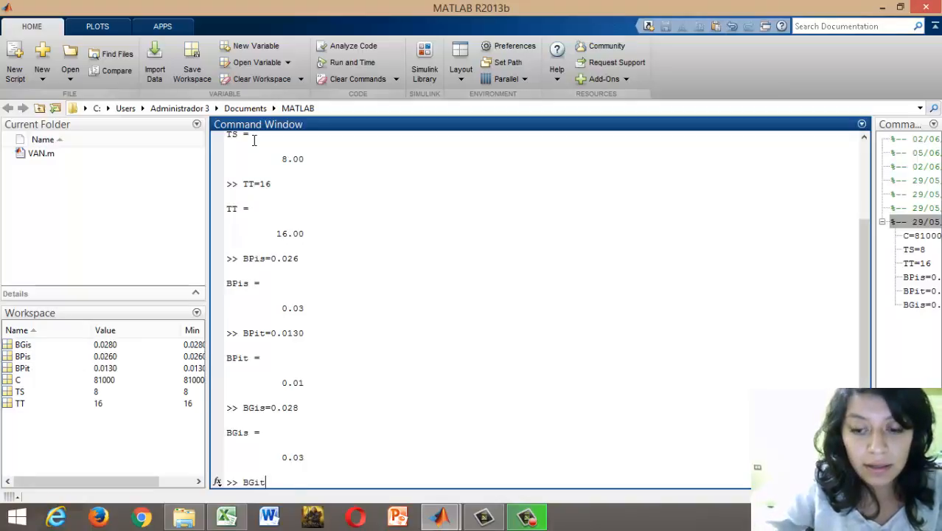
type("=0.")
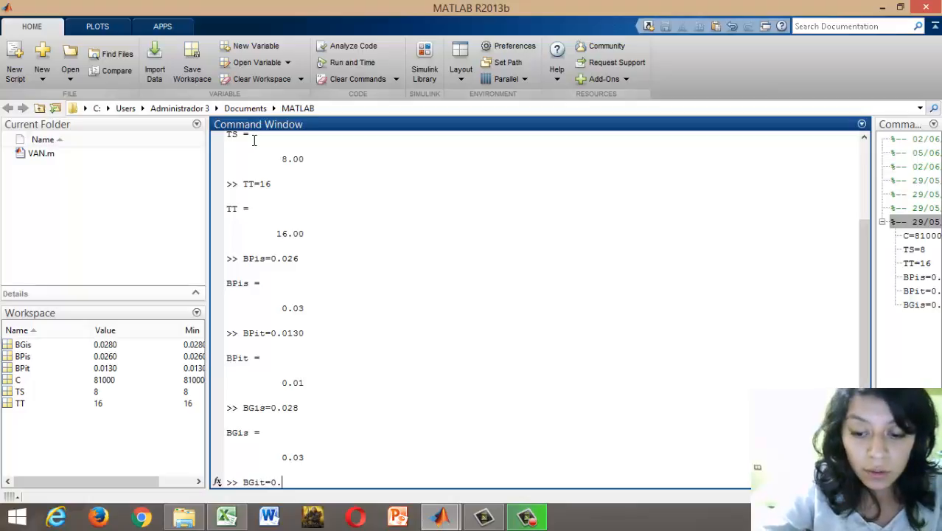
type("0140")
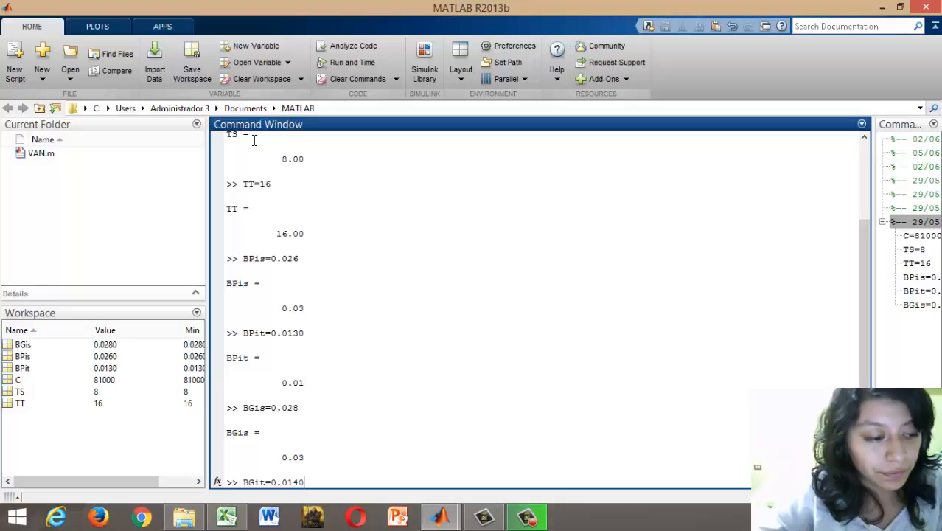
key("Return")
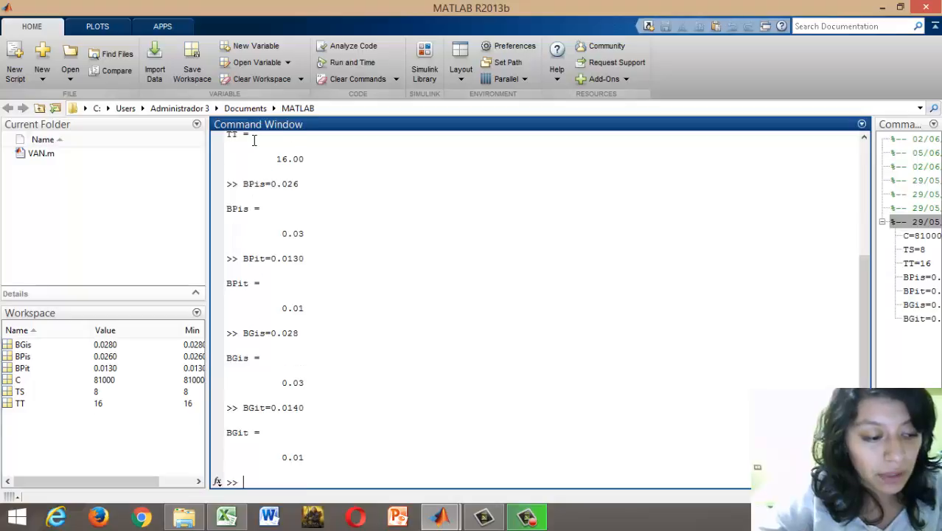
- Define the third bank's semiannual interest rate as the variable BPPis=0.027
type("BP")
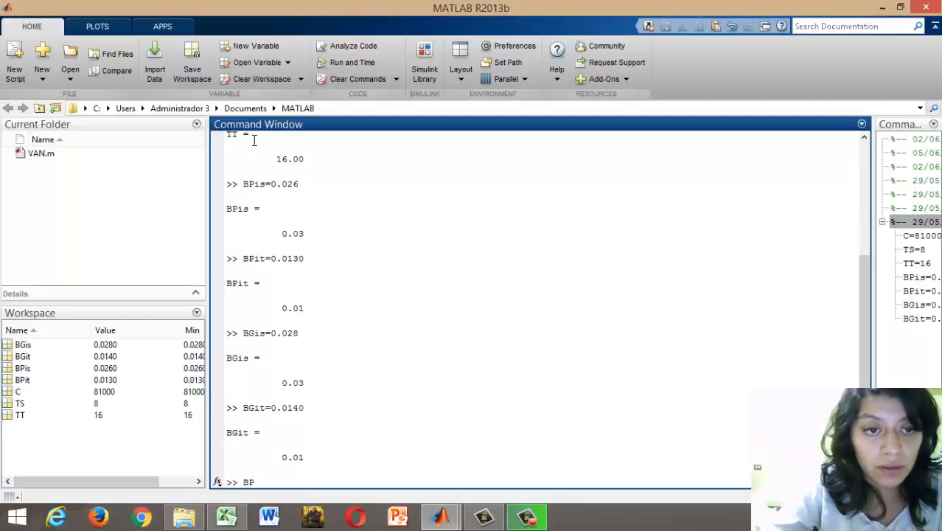
type("P")
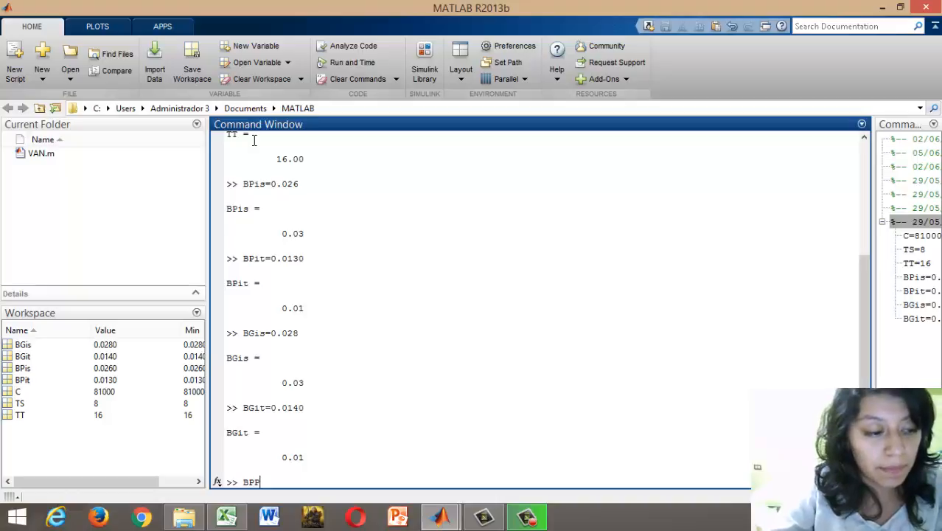
type("is")
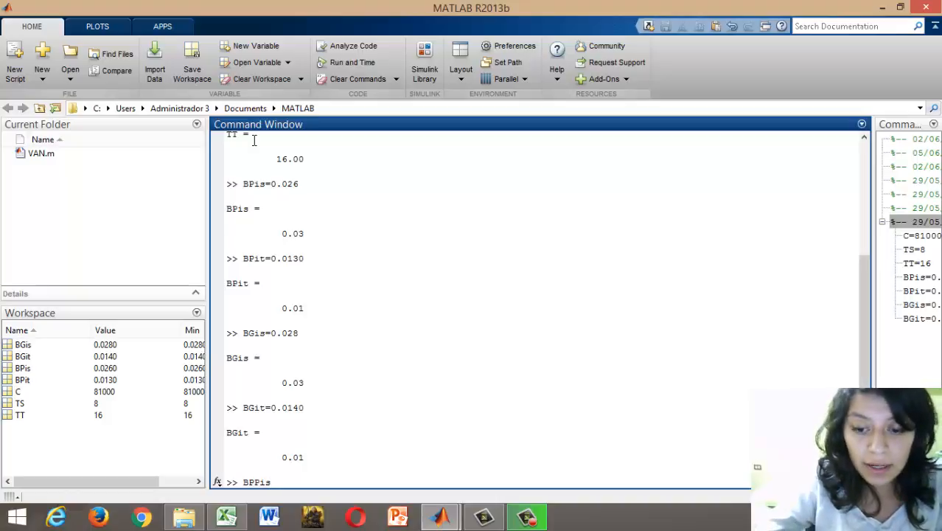
type("=0.")
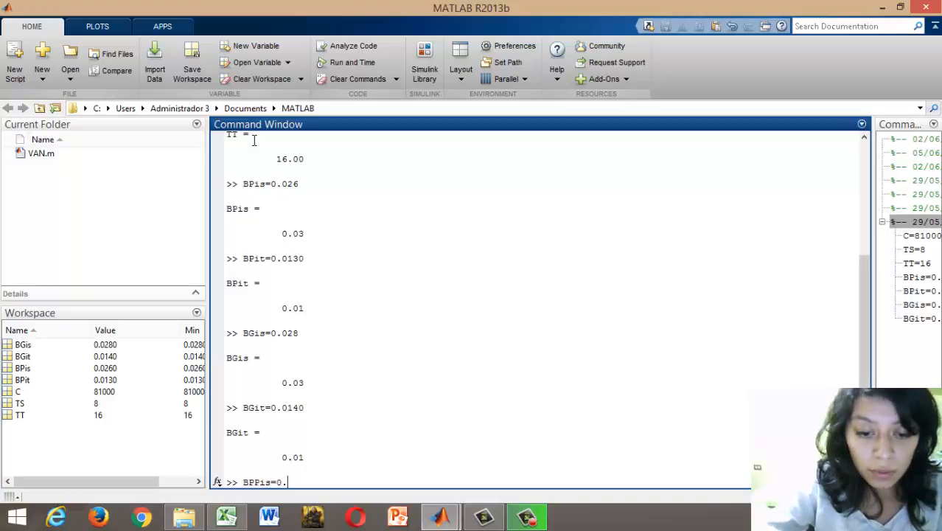
type("027")
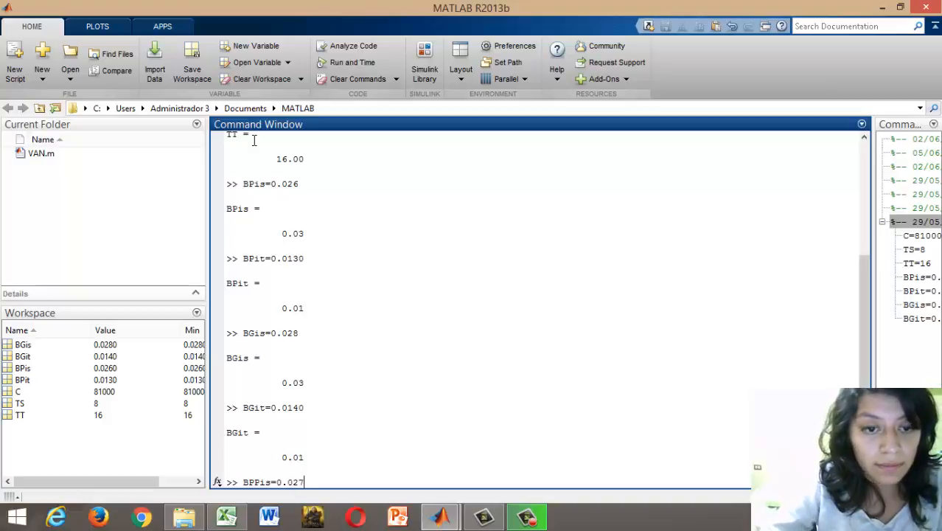
key("Return")
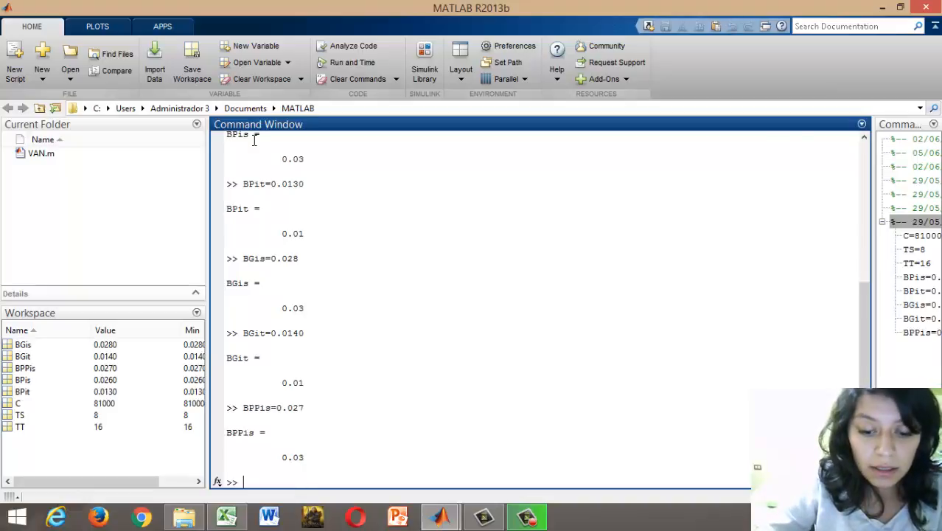
- Define the third bank's quarterly interest rate as the variable BPPit=0.0135
type("B")
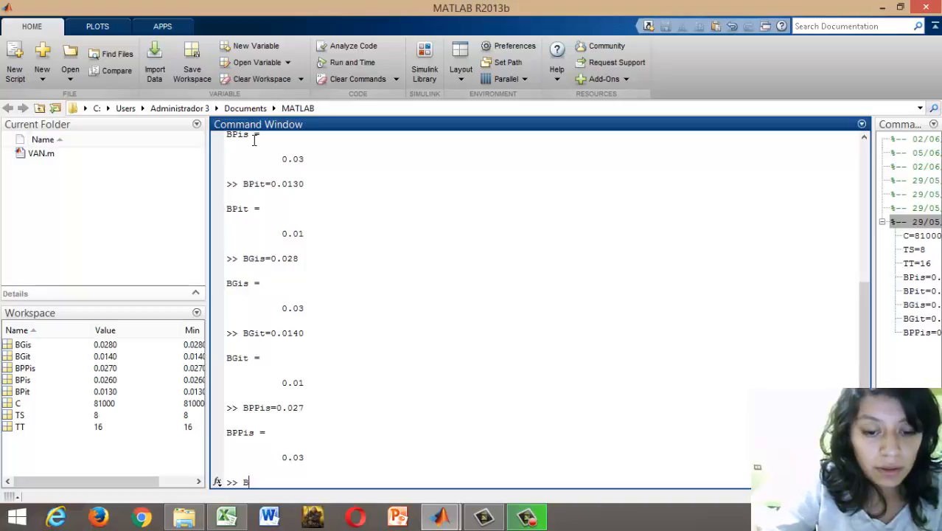
type("PPit")
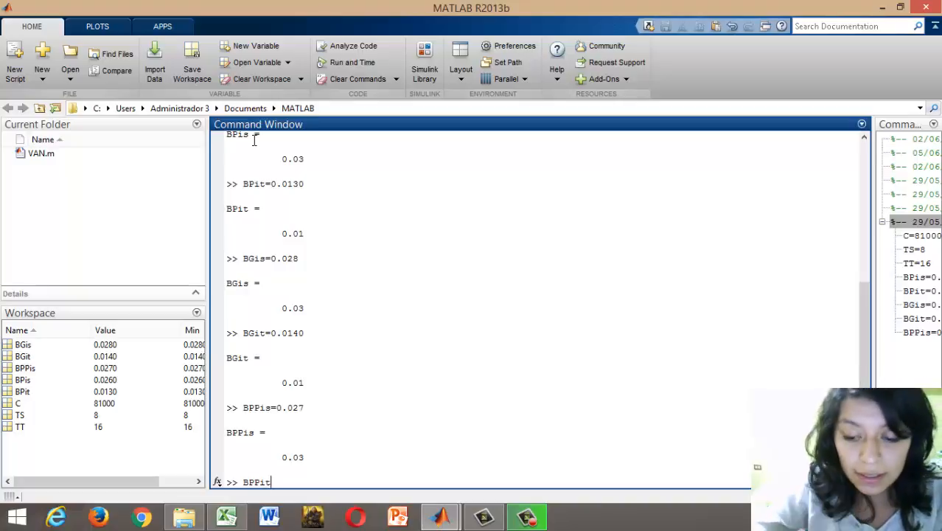
type("=0.")
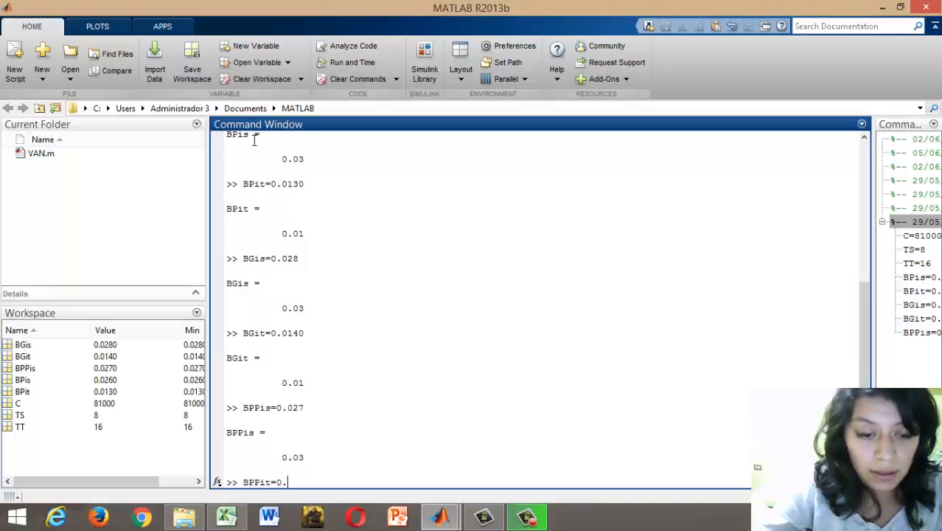
type("01")
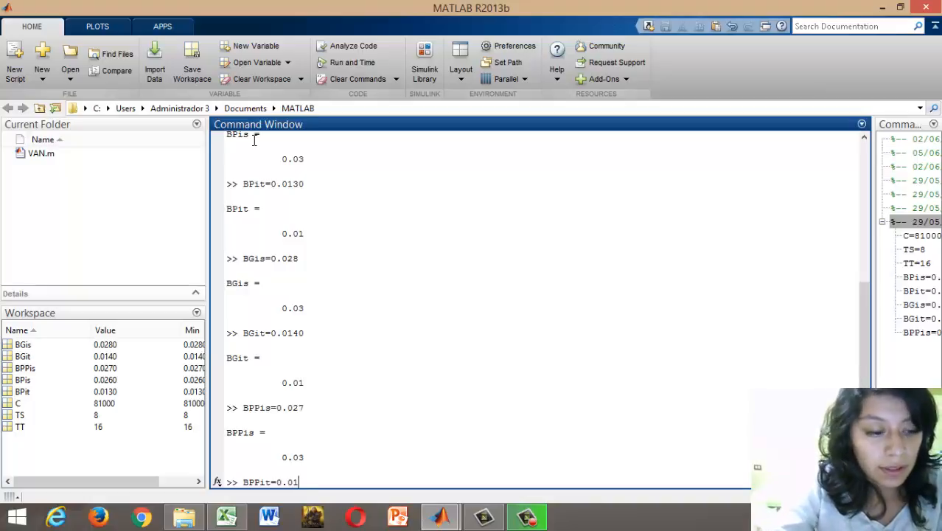
type("35")
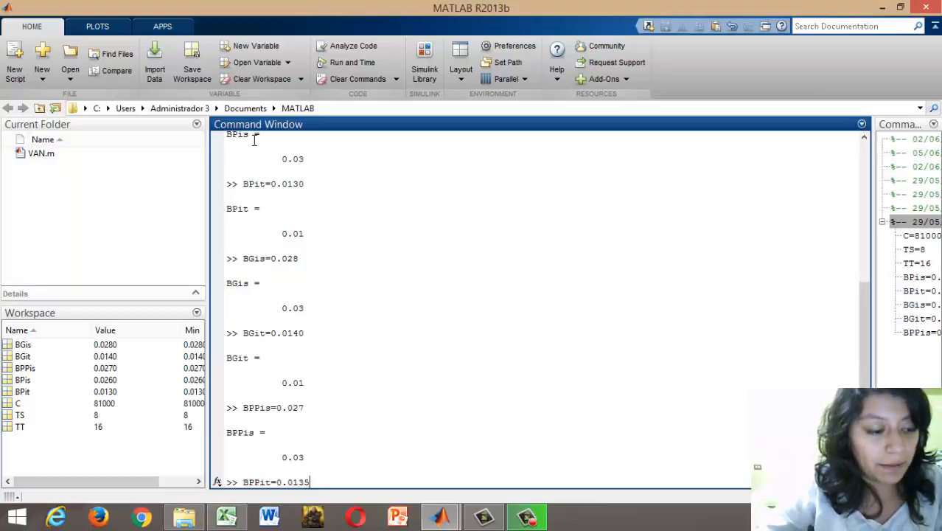
key("Return")
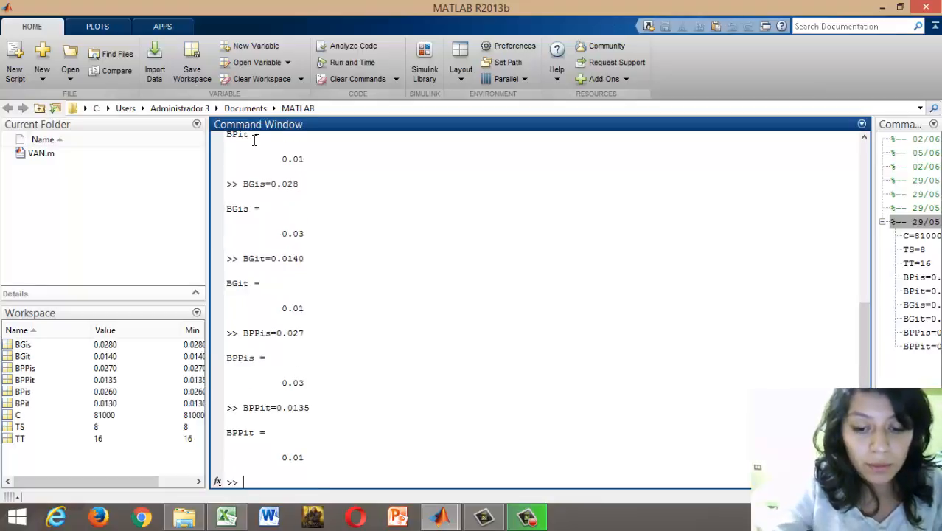
- Set the Command Window's numeric display to two-decimal currency style with the command format bank
type("format")
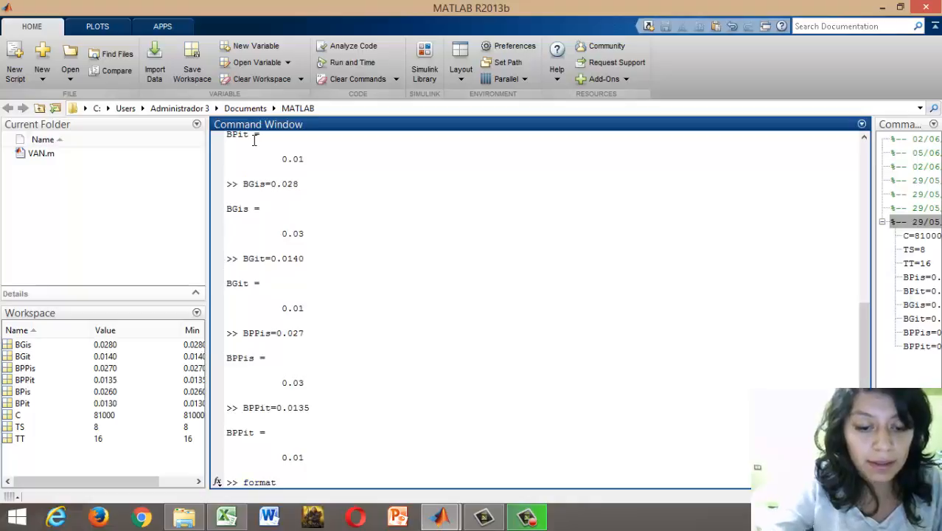
type(" bank")
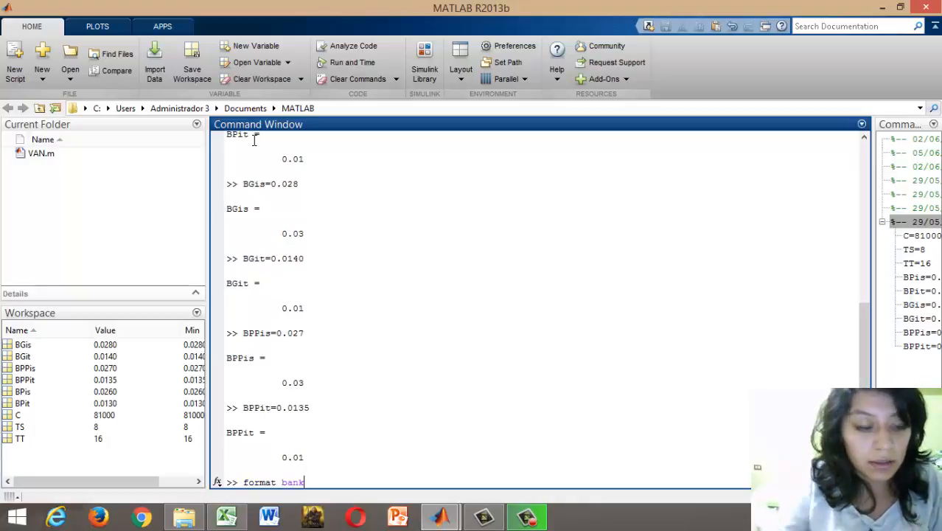
key("Return")
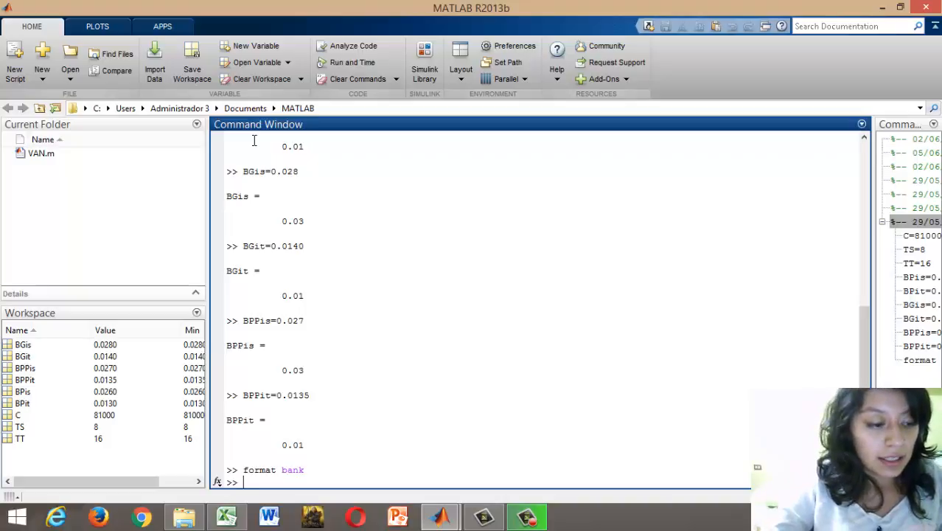
- Calculate the first bank's final capital with semiannual payments as CFBPS=[C*(1+BPis)^TS]
type("CF")
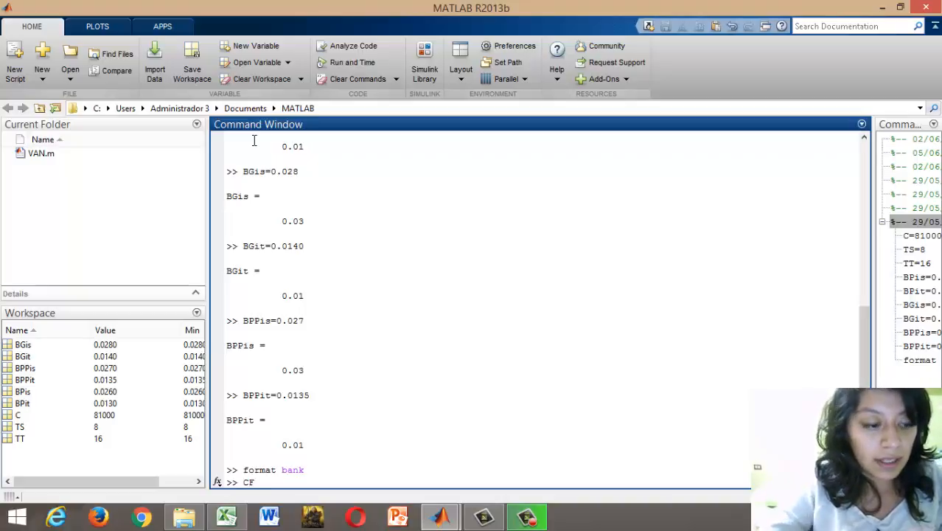
type("B")
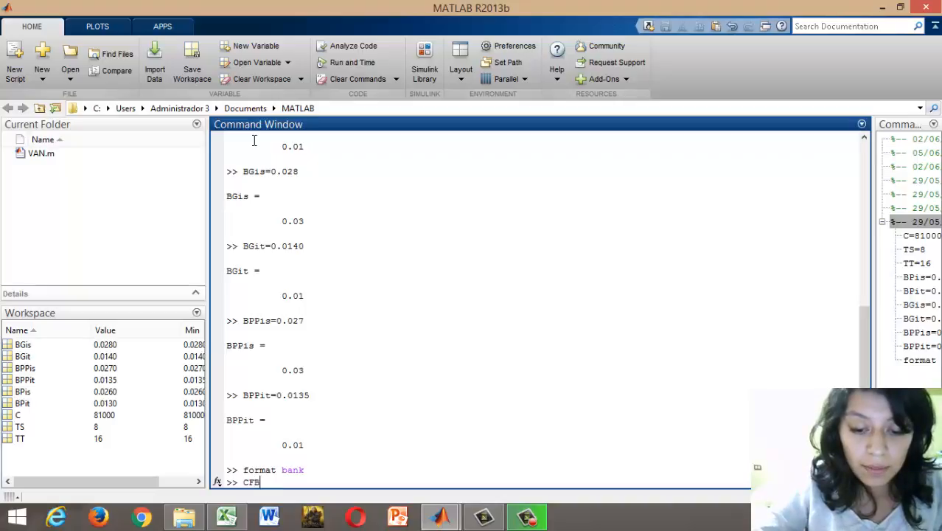
type("PS=")
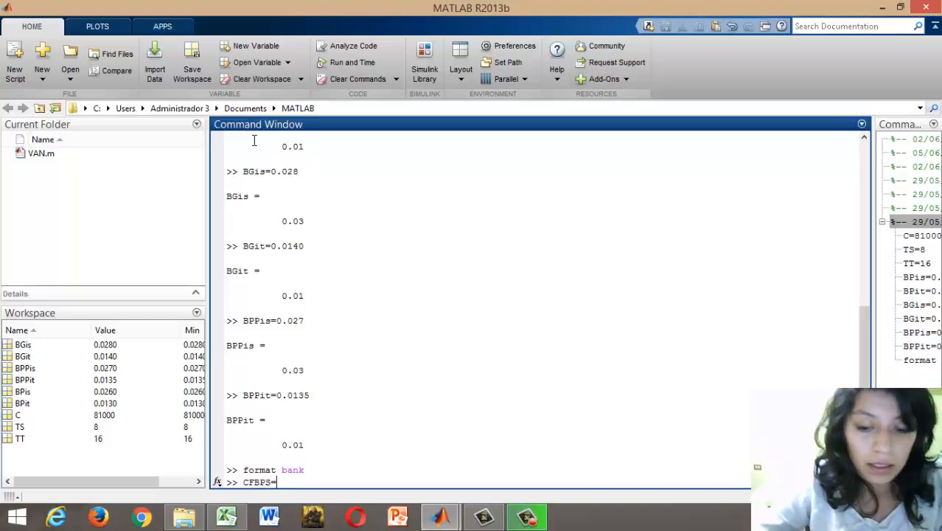
type("[")
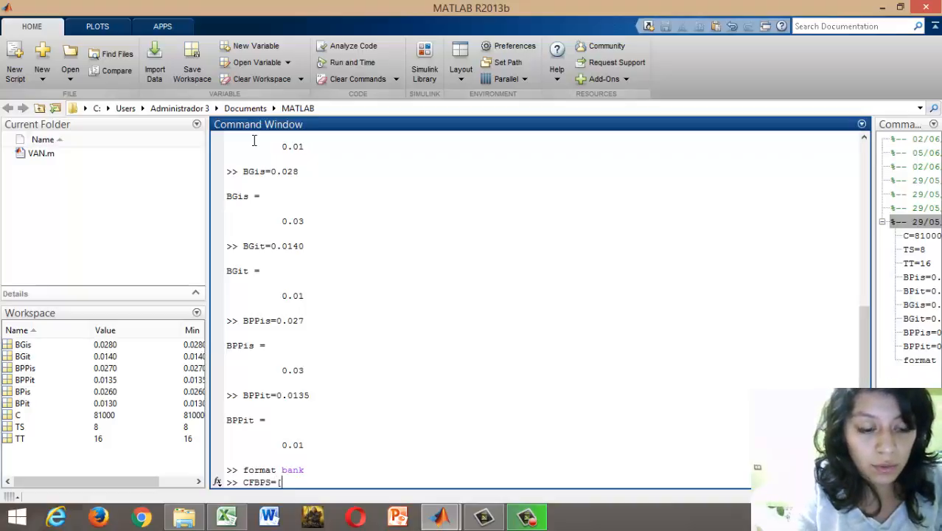
type("C")
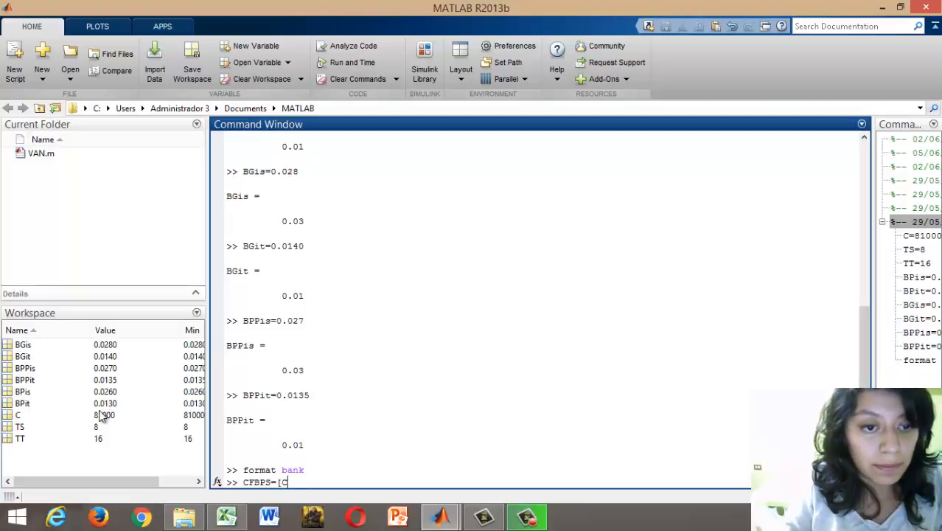
type("*")
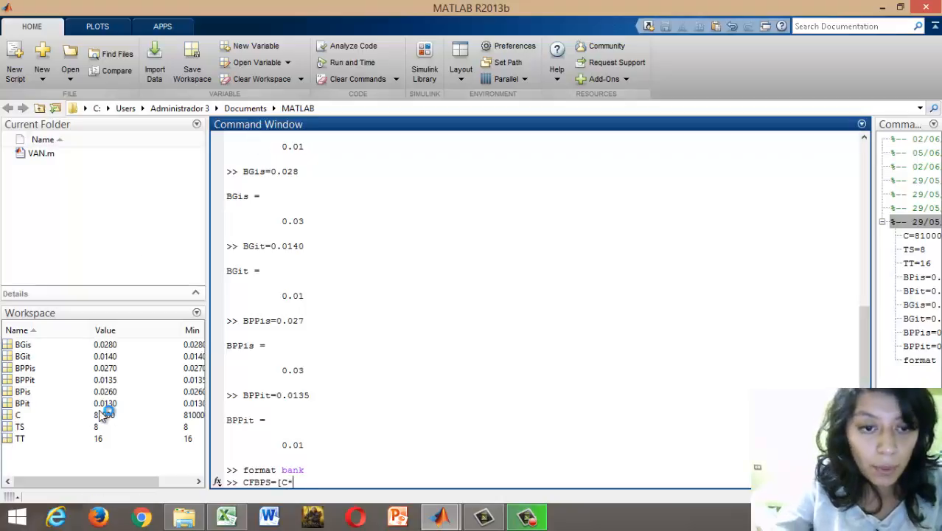
type("(")
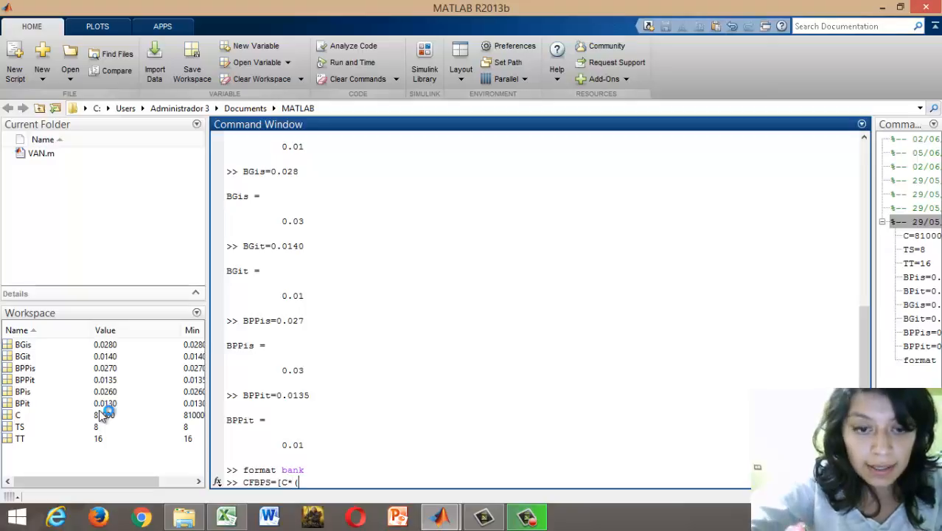
type("1")
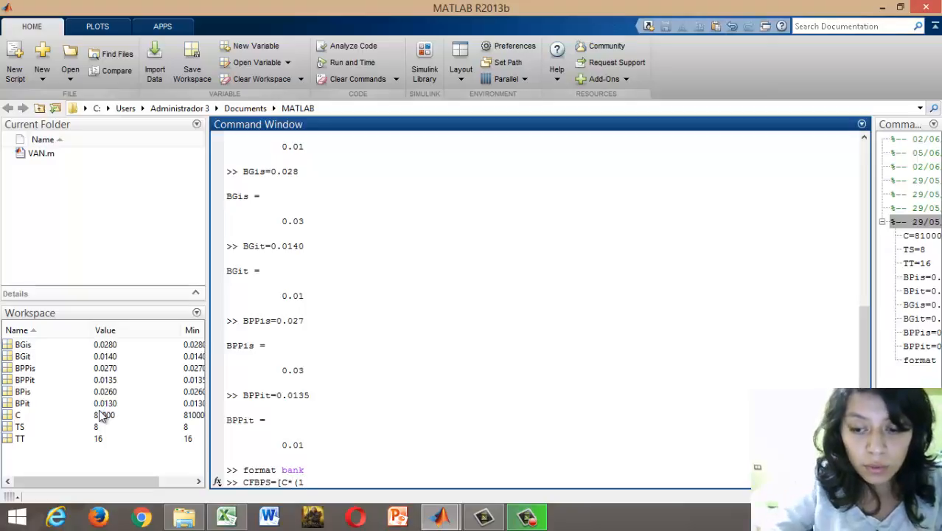
type("+")
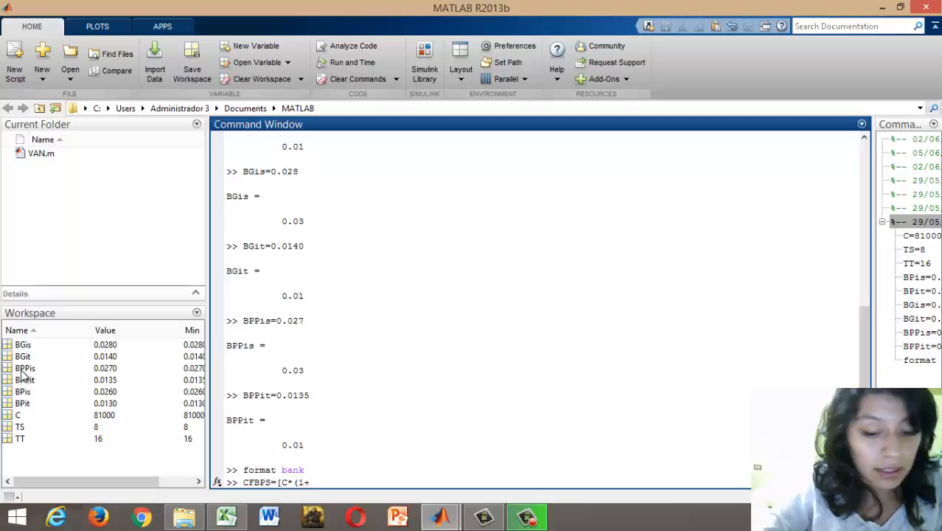
type("BP")
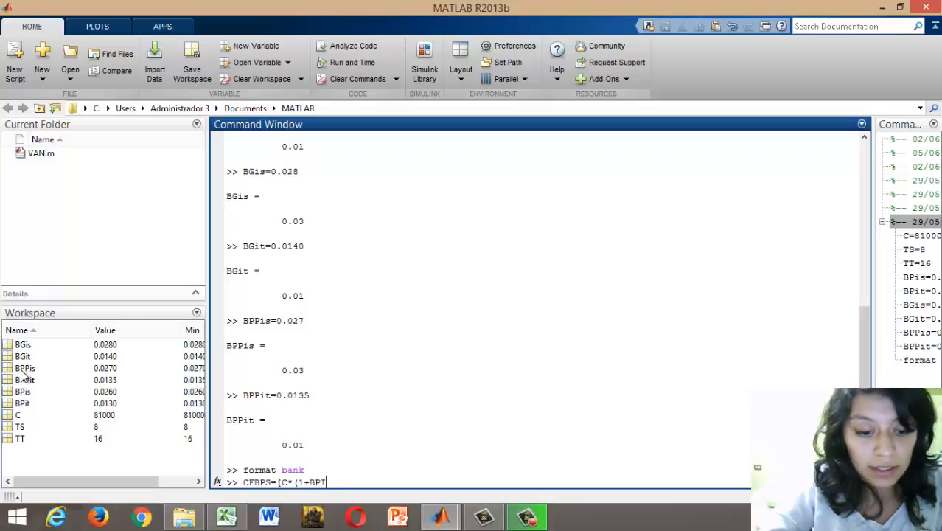
type("is")
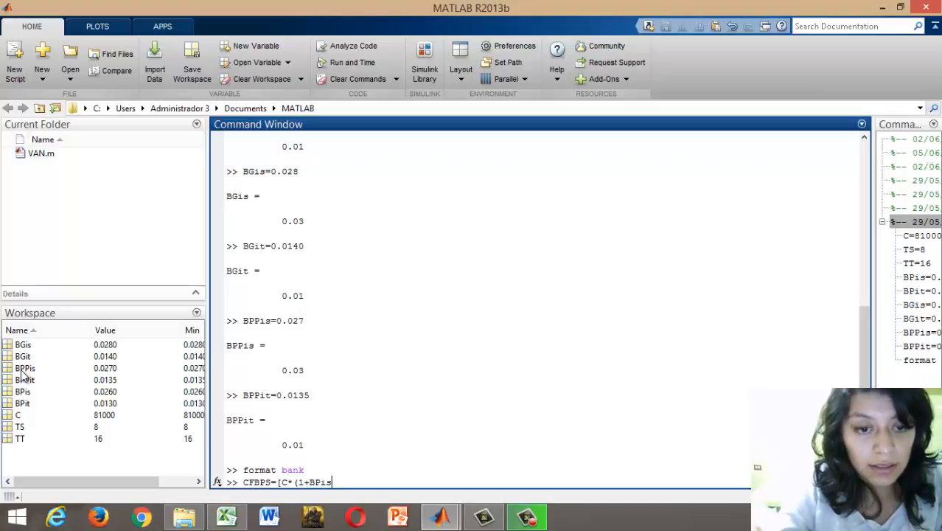
type(")")
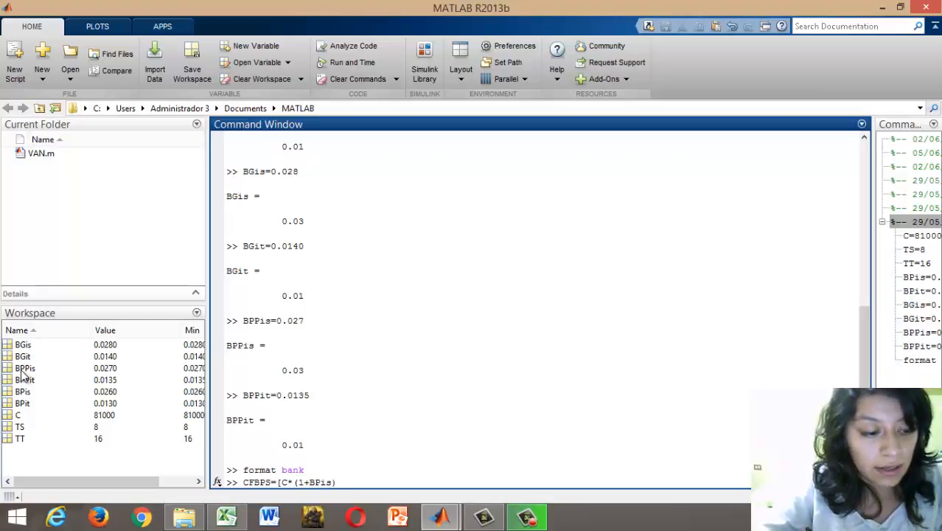
type("^t")
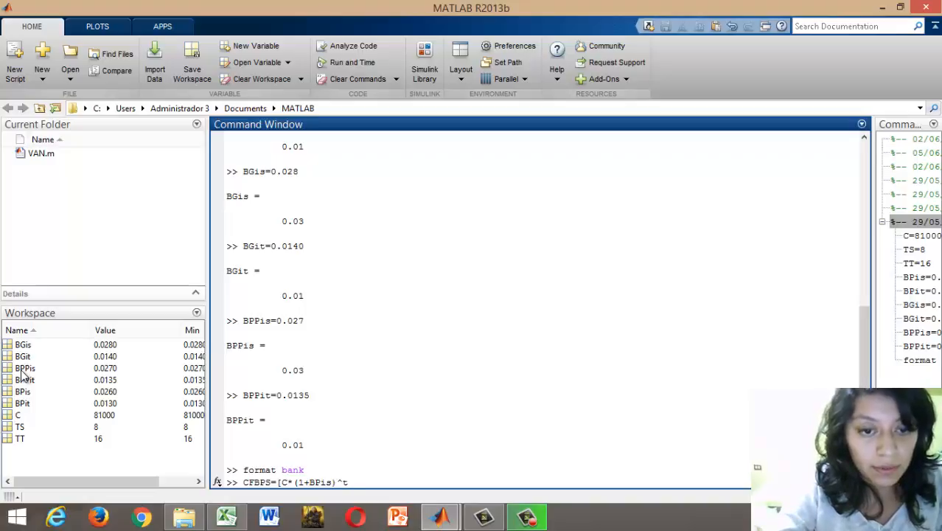
key("BackSpace")
type("TS")
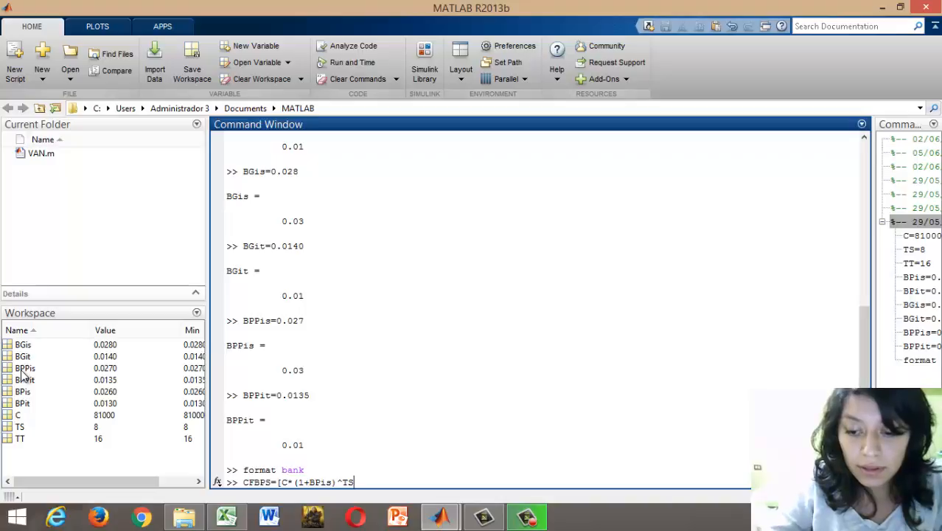
type("]")
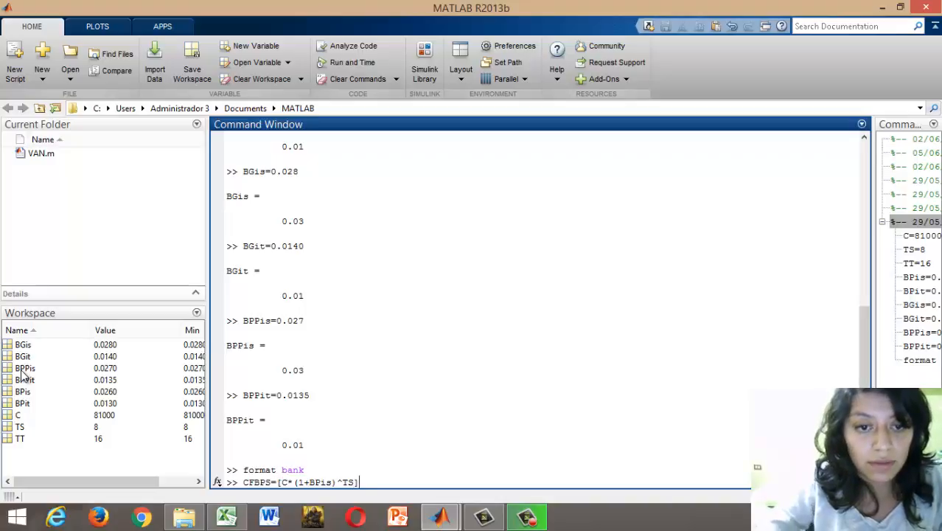
key("Return")
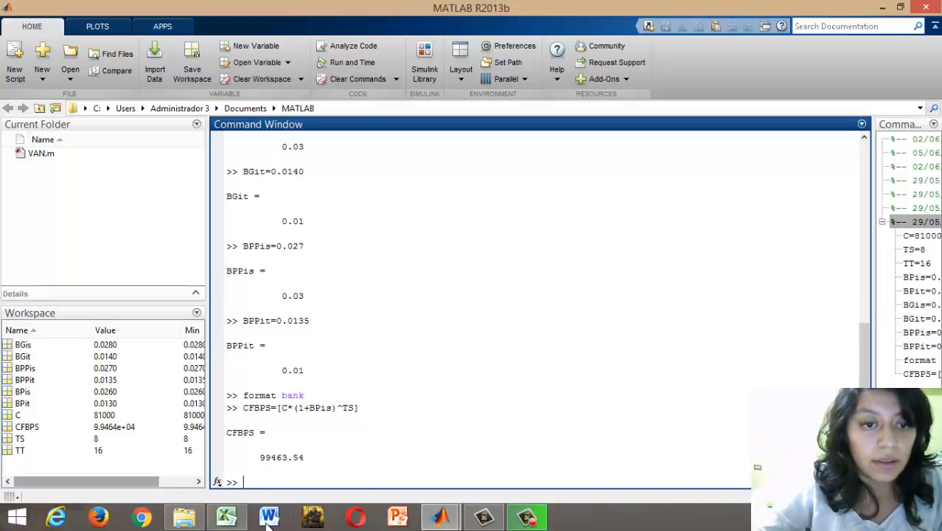
- Switch to the Excel workbook to check Banco Pichincha's semiannual final capital against the calculated CFBPS, and return to MATLAB
left_click(227, 516)
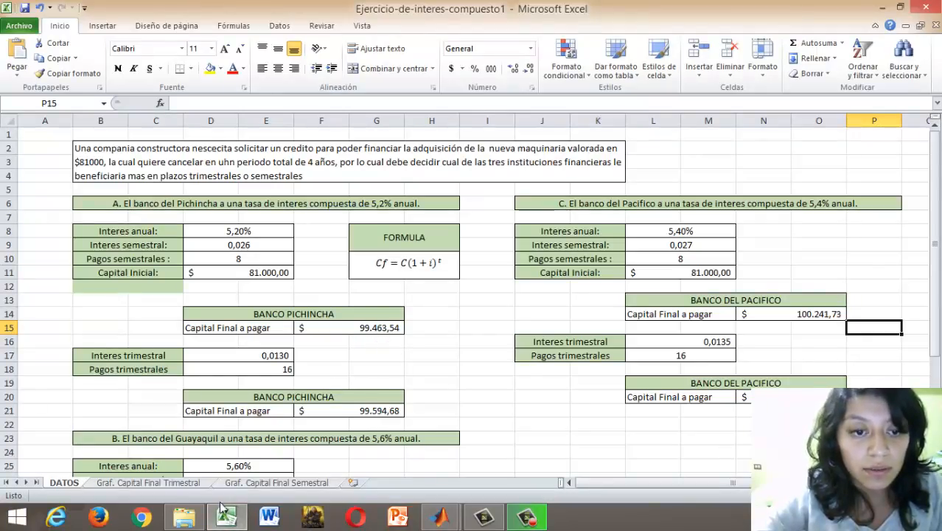
mouse_move(443, 517)
left_click(354, 474)
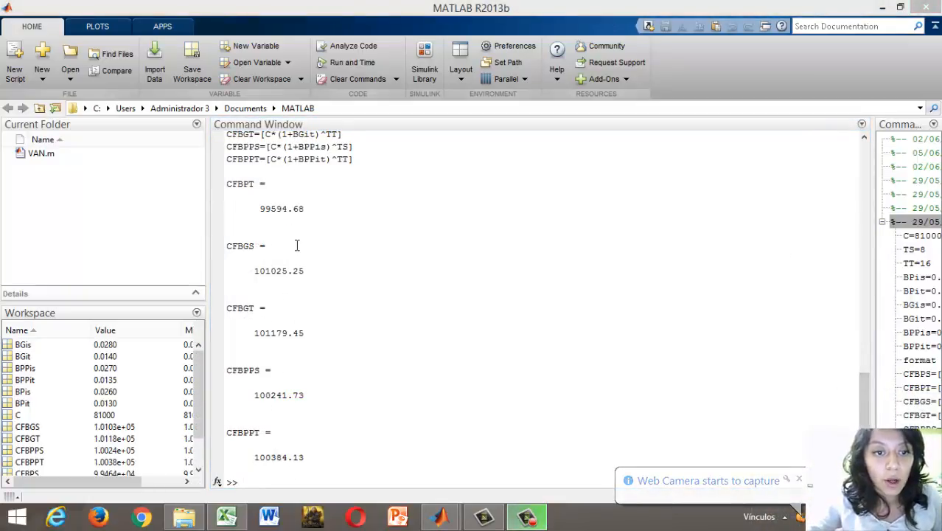
- Collect the three banks' semiannual final capitals in a row vector with matriz=[CFBPS CFBGS CFBPPS]
left_click(275, 482)
type("matriz")
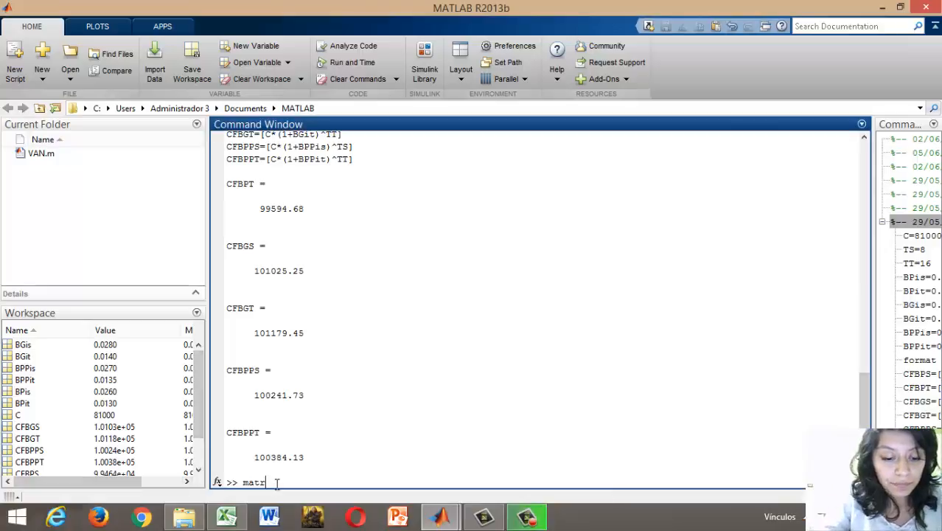
type("=")
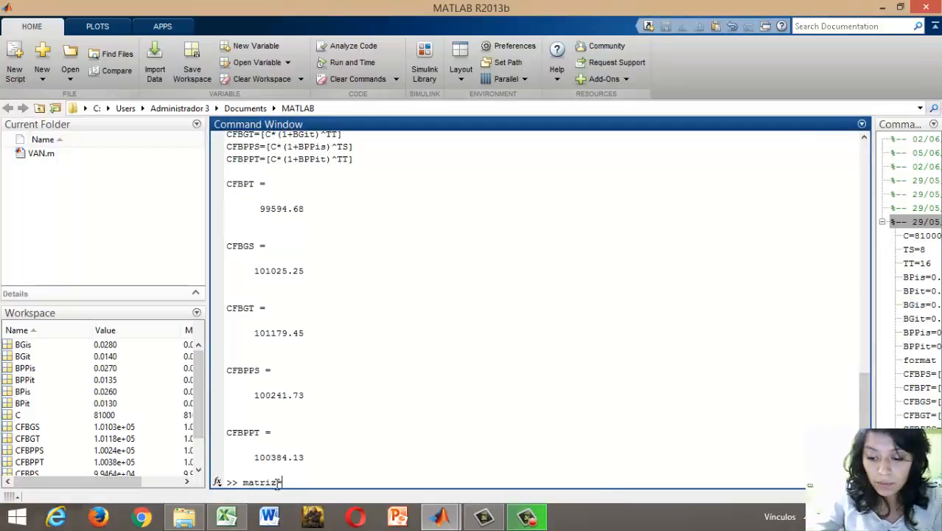
type("[")
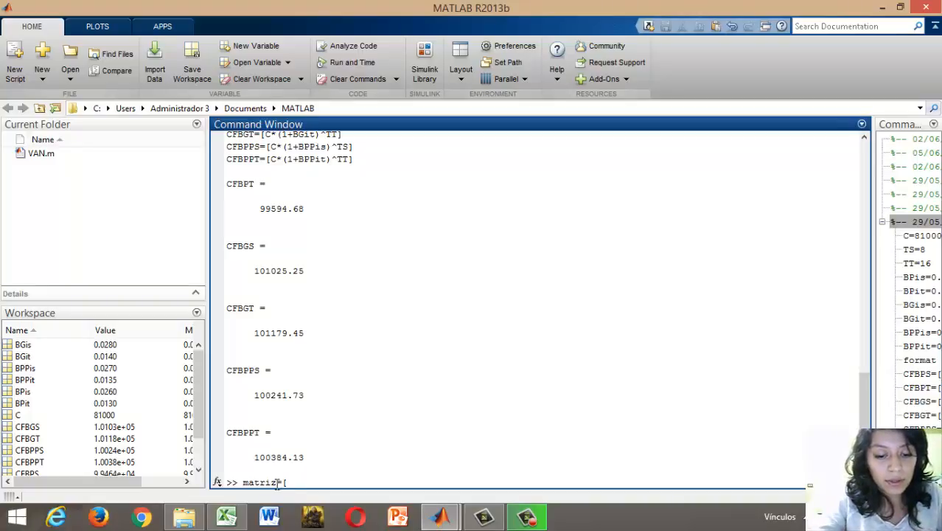
type("CFB")
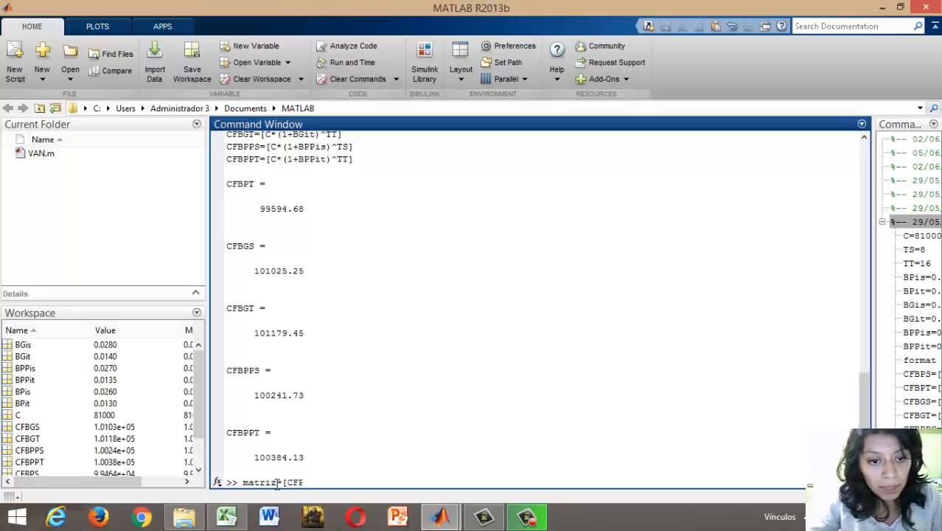
type("P")
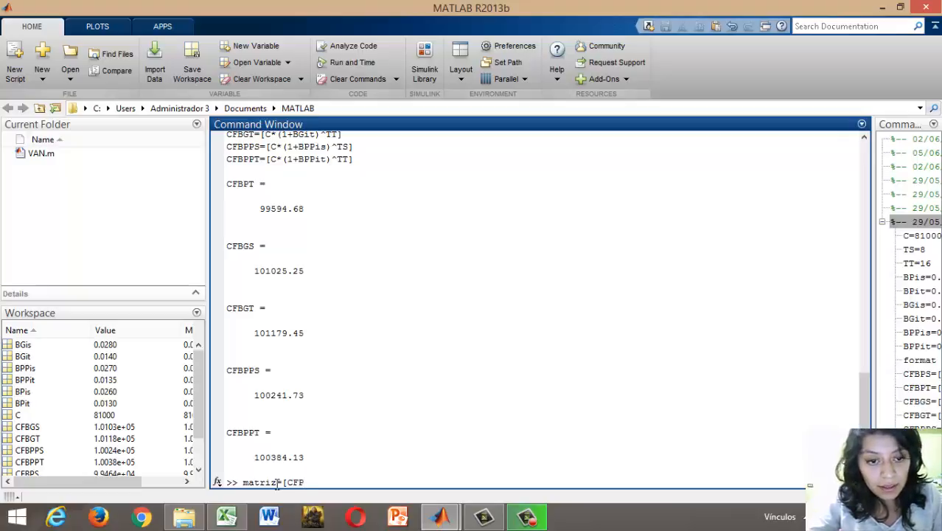
type("PS")
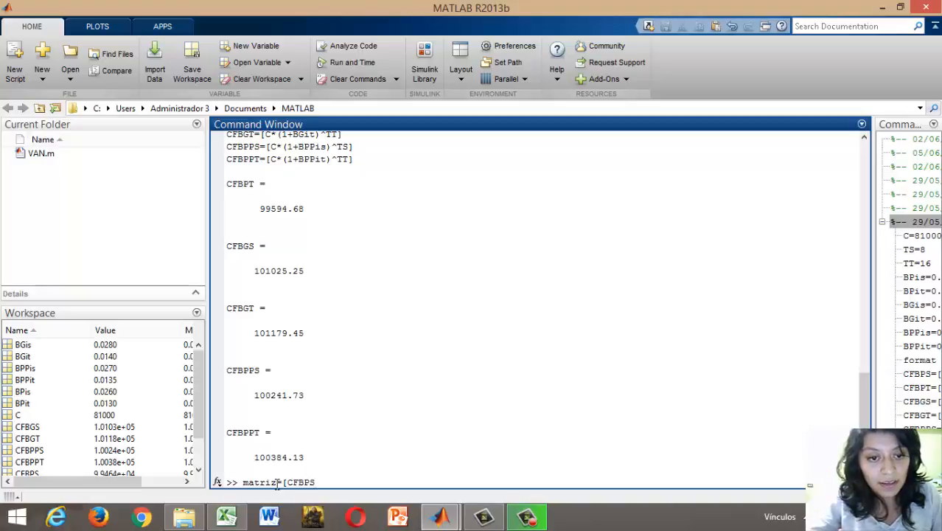
type(" C")
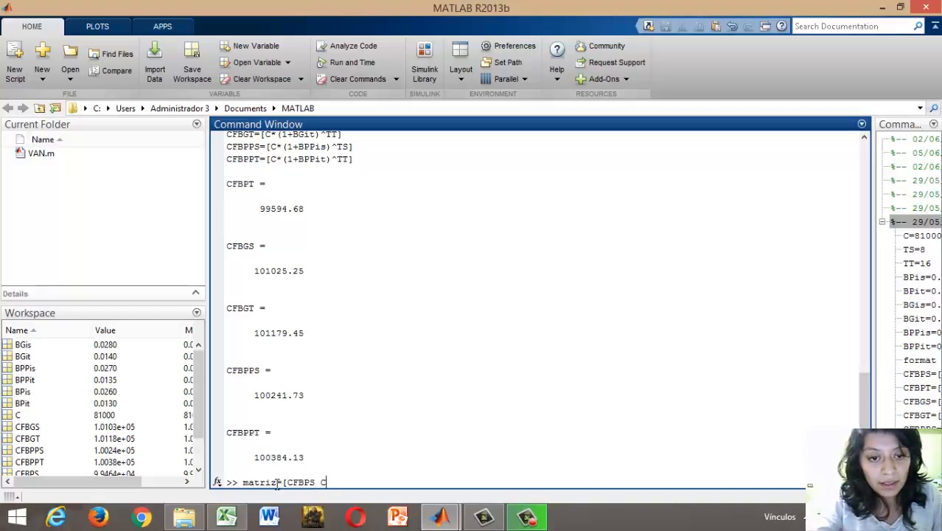
type("FBG")
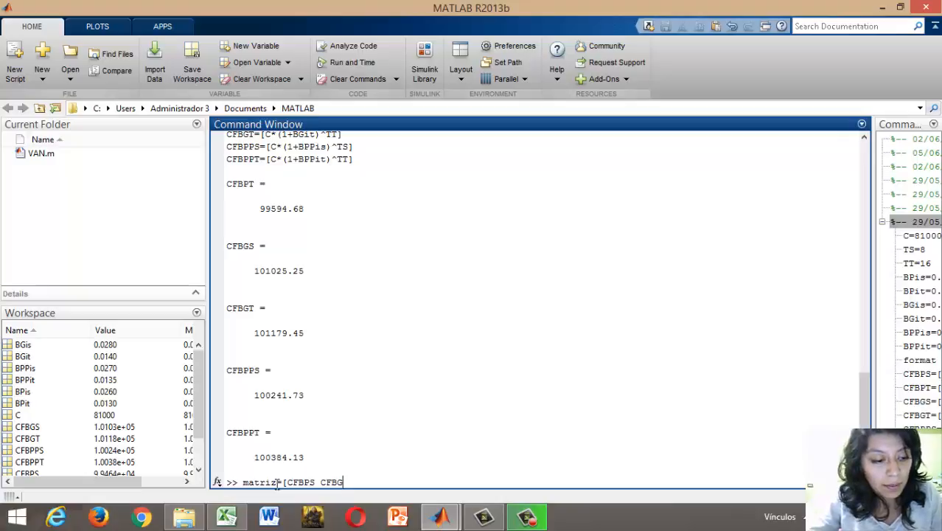
type("S")
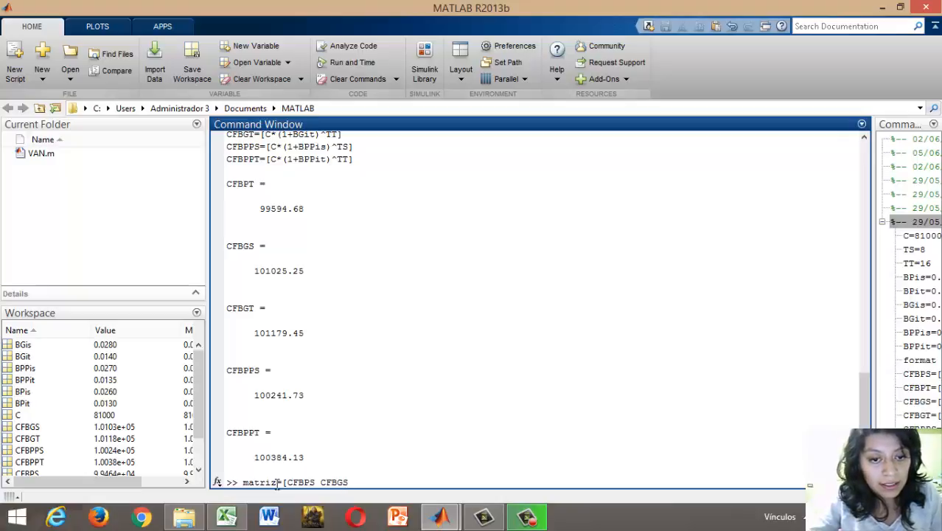
type(" CF")
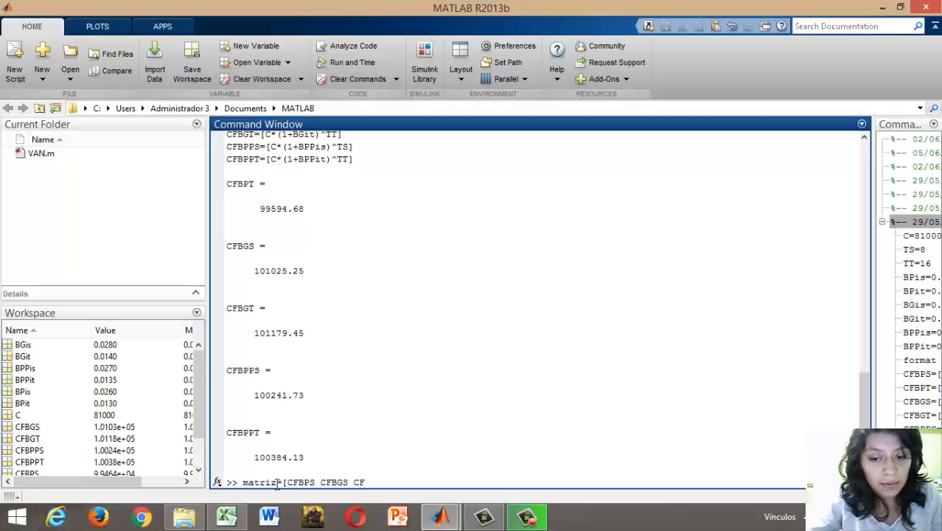
type("B")
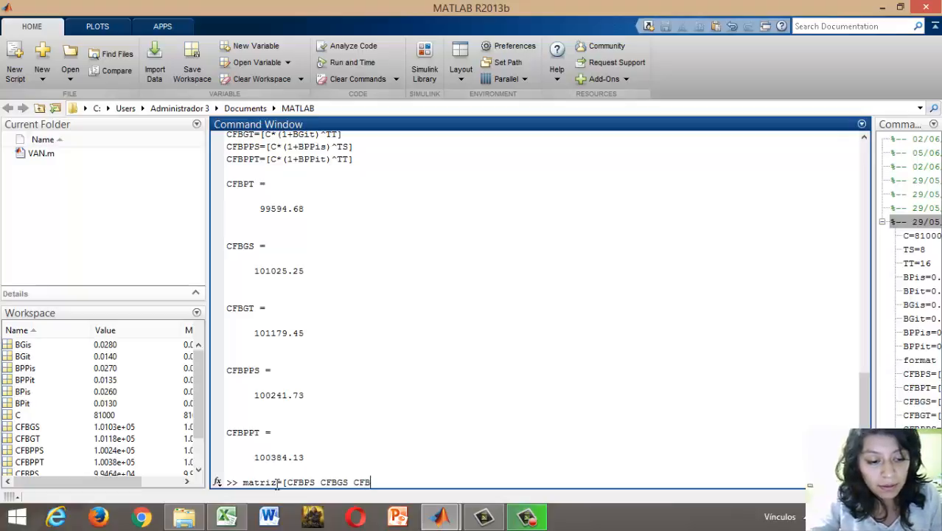
type("PP")
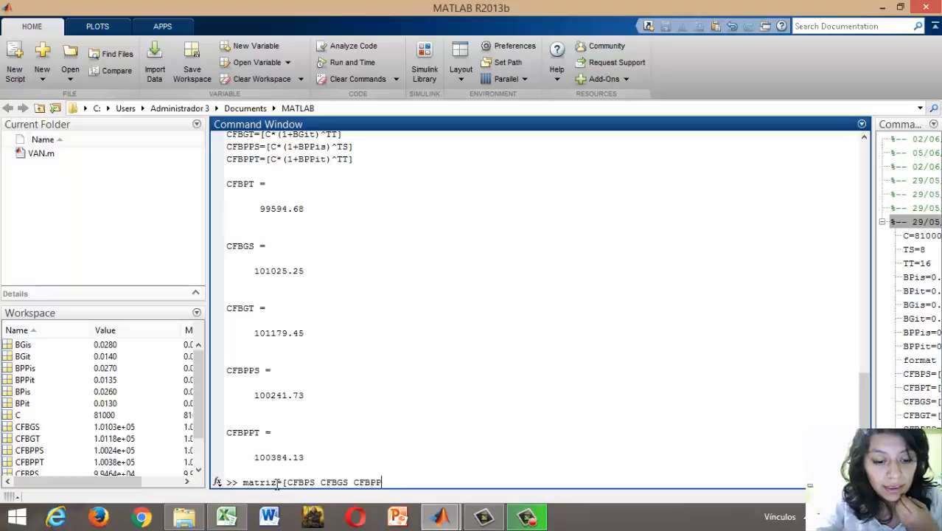
type("S")
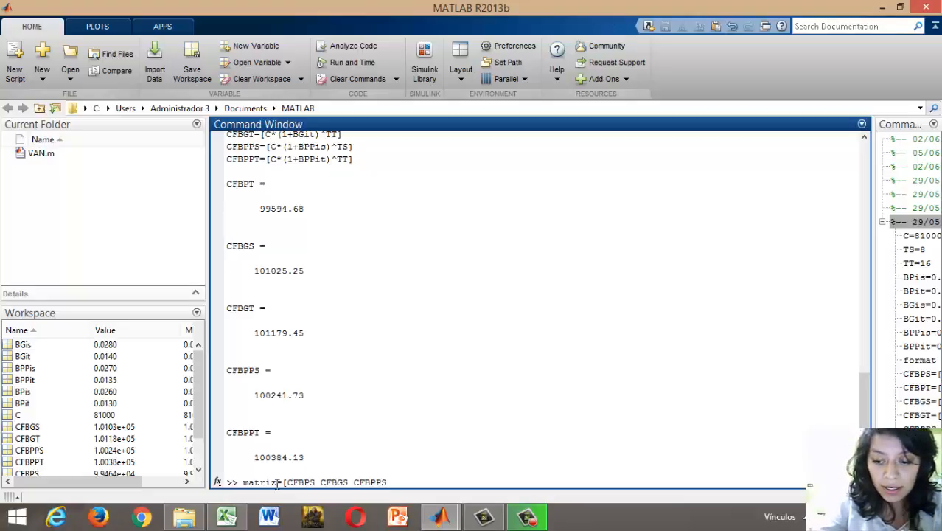
type("]")
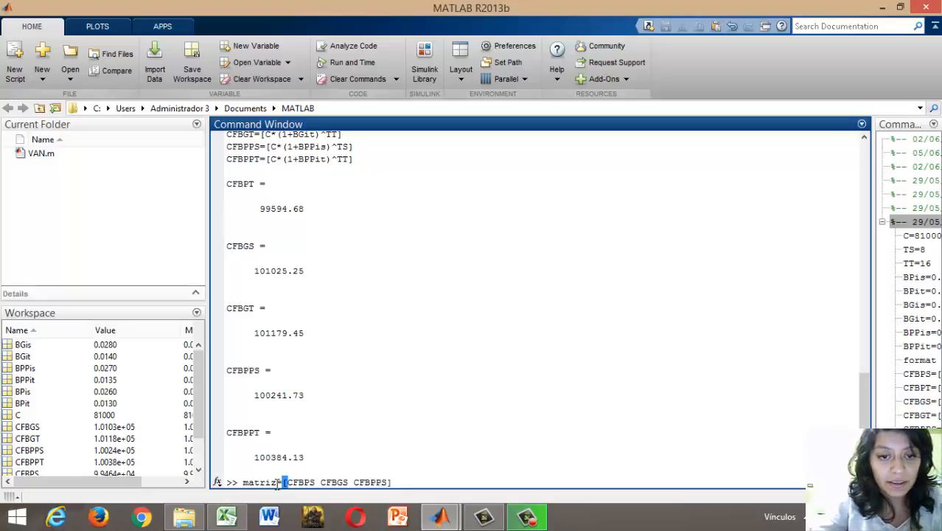
key("Return")
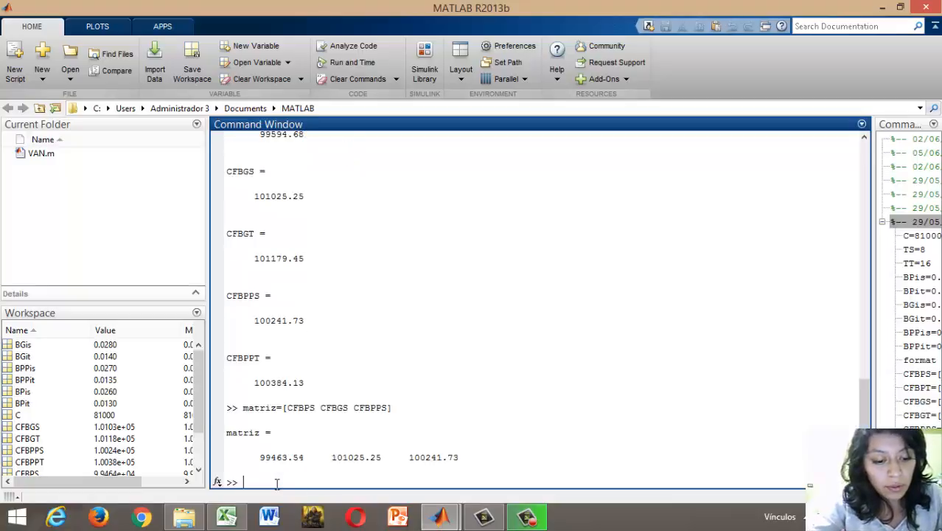
- Plot the three banks' semiannual final capitals as a bar chart with the command bar(matriz)
type("bas")
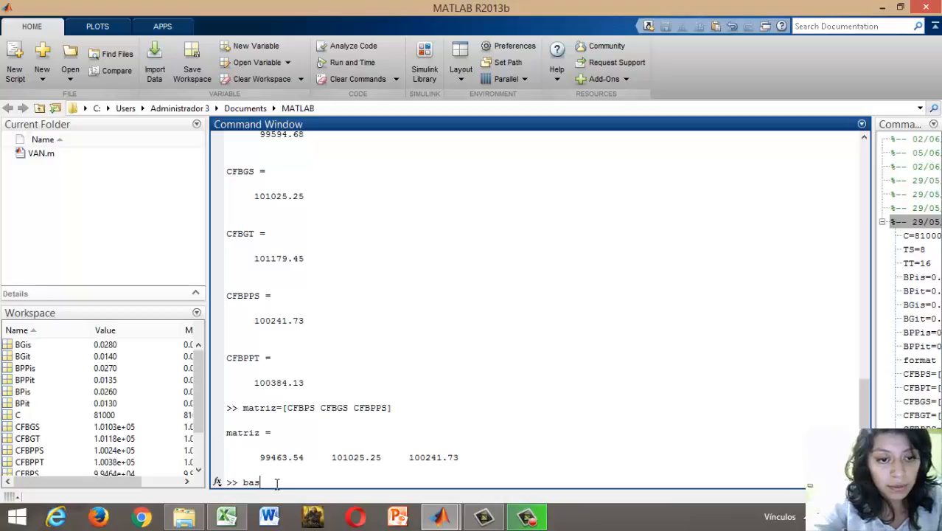
type("(matriz")
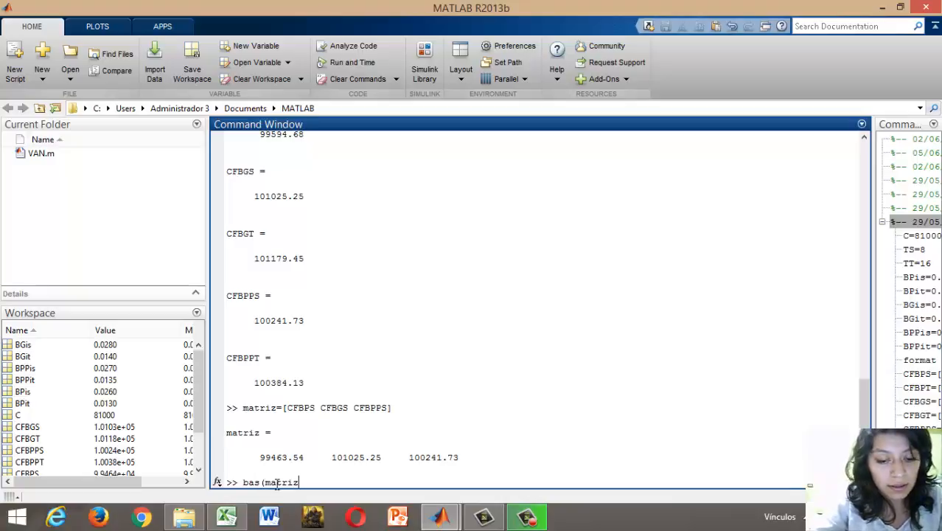
type(")")
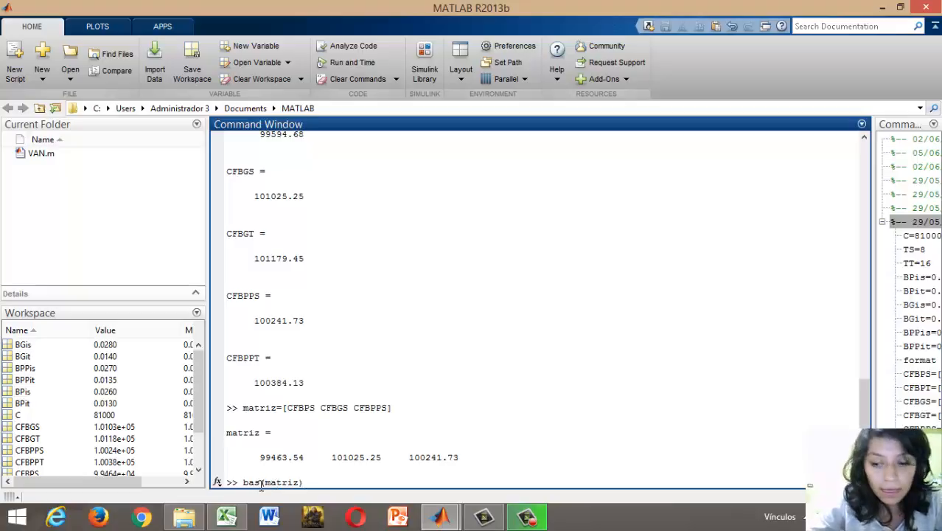
left_click(261, 483)
key("BackSpace")
type("r")
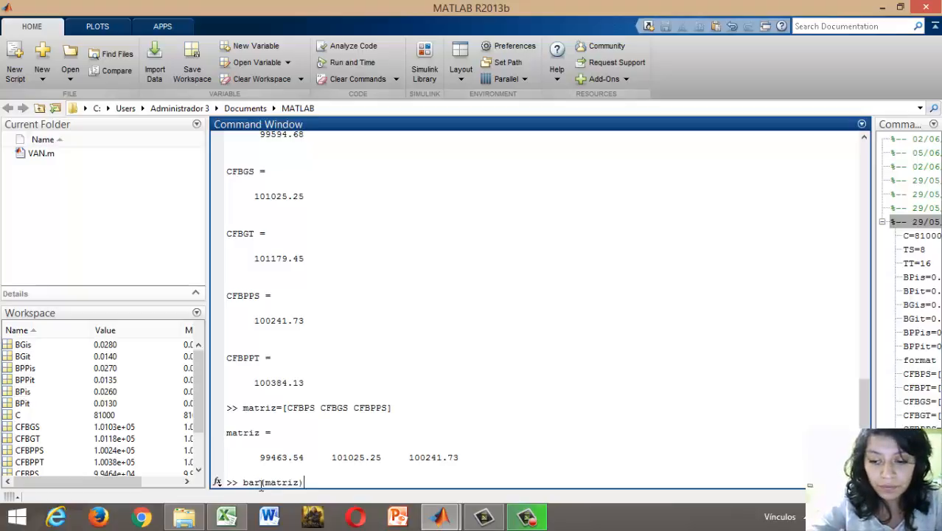
key("Return")
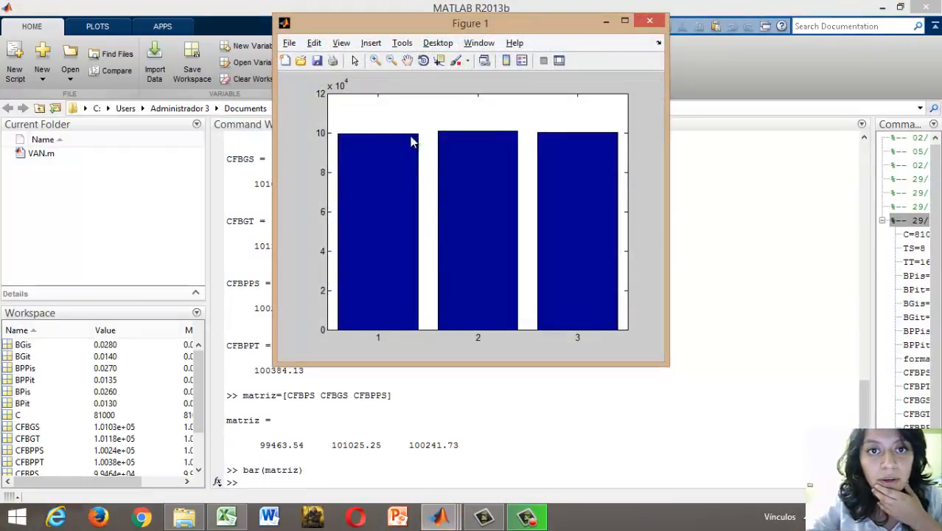
left_click(248, 482)
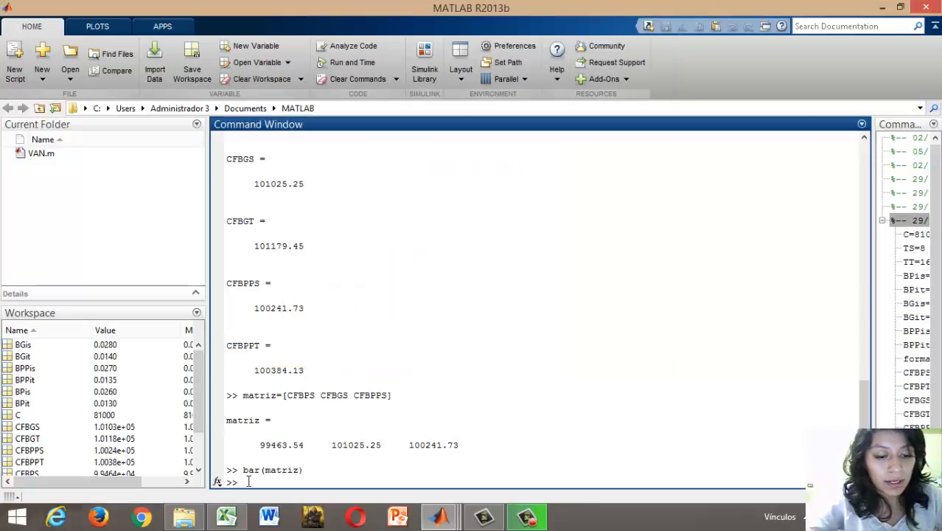
type("a")
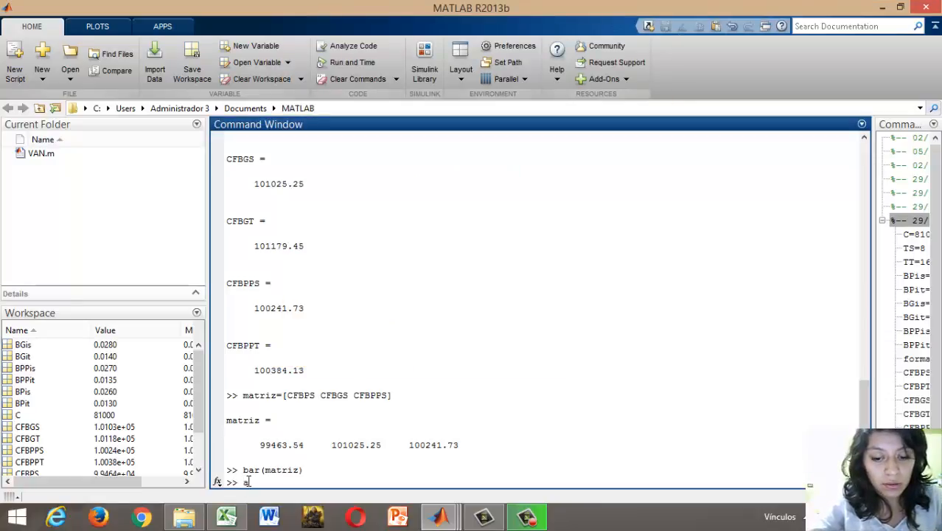
type("xis")
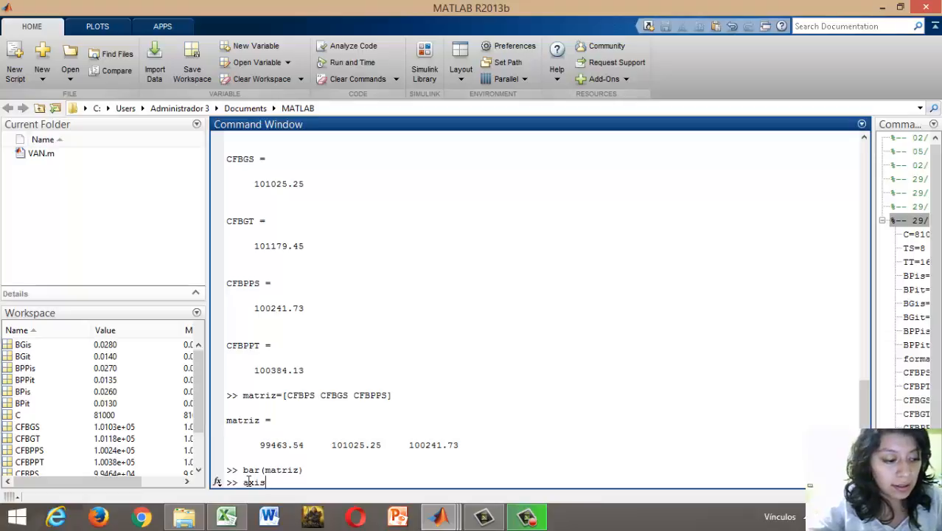
type("(")
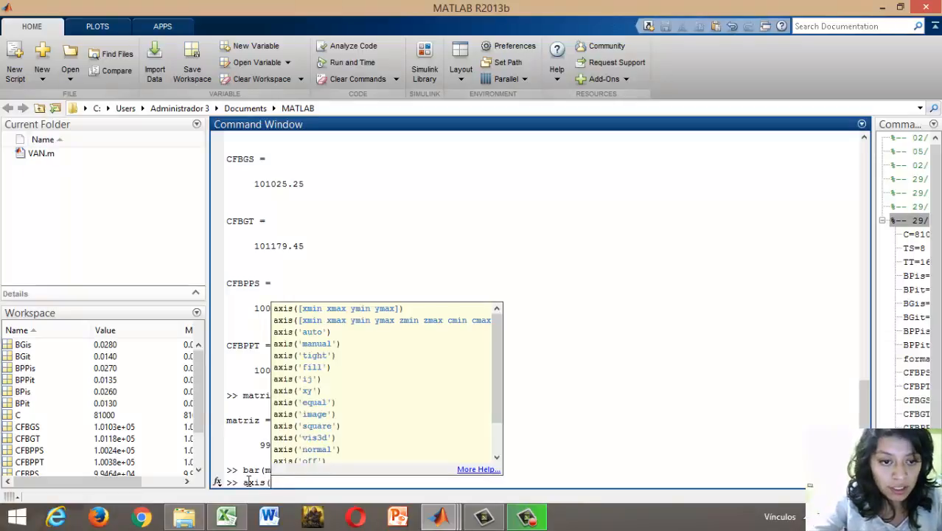
type("[0 ")
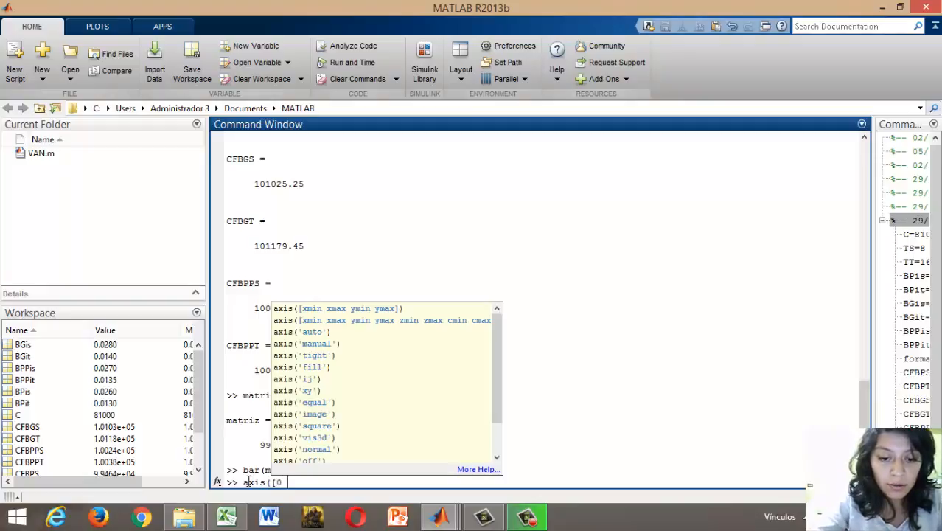
type("4 ")
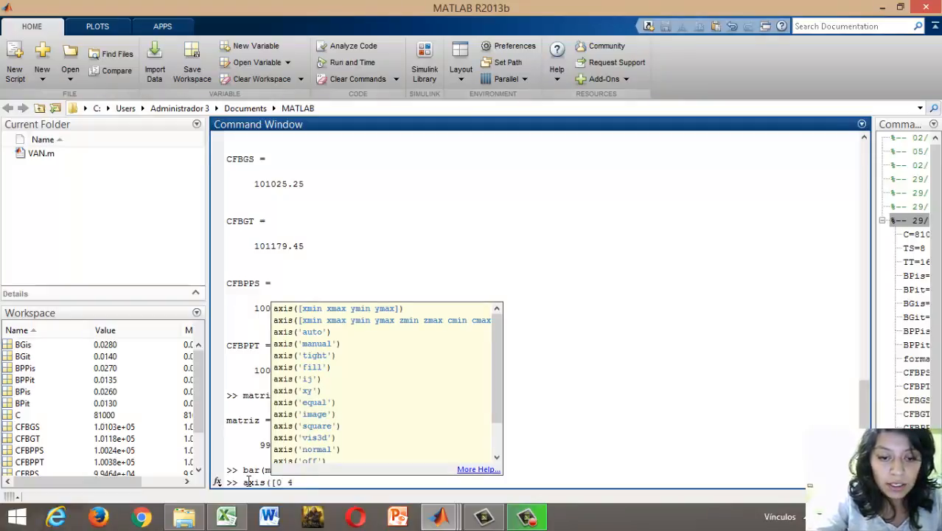
type("98000")
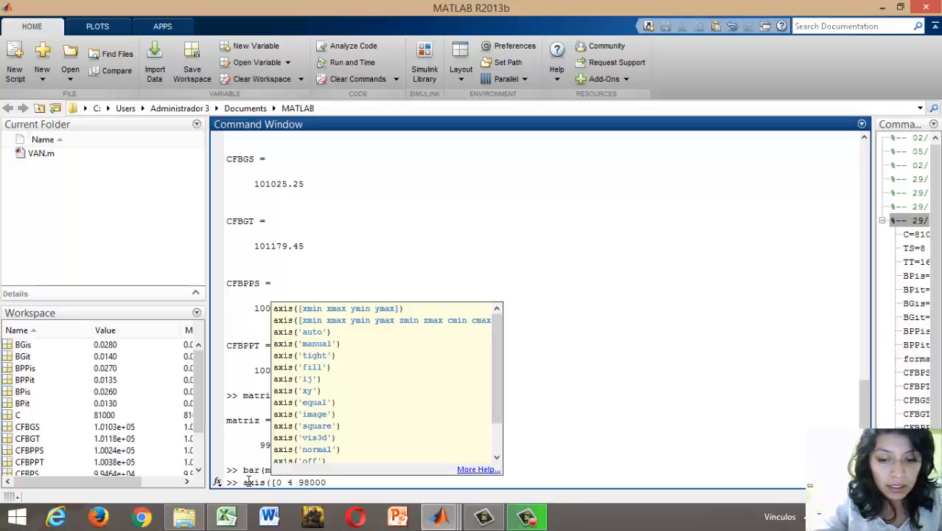
type(" 102")
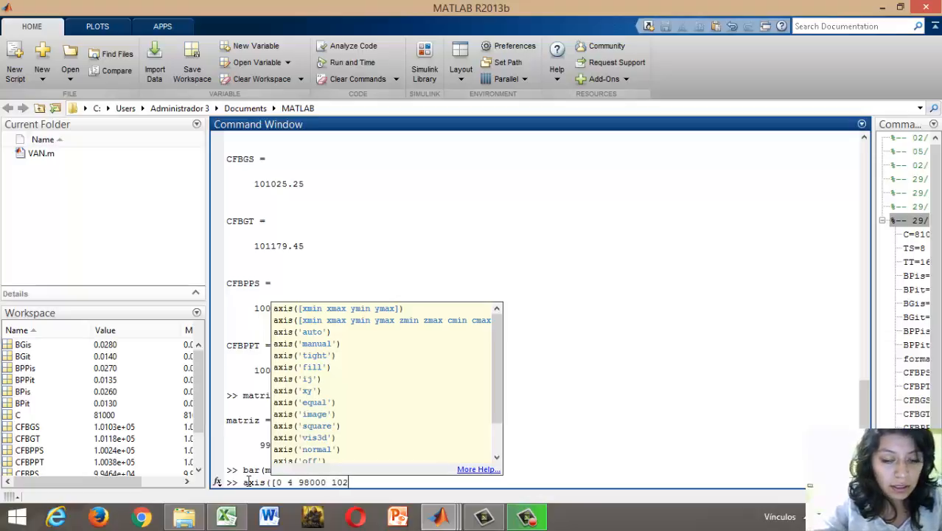
type("000")
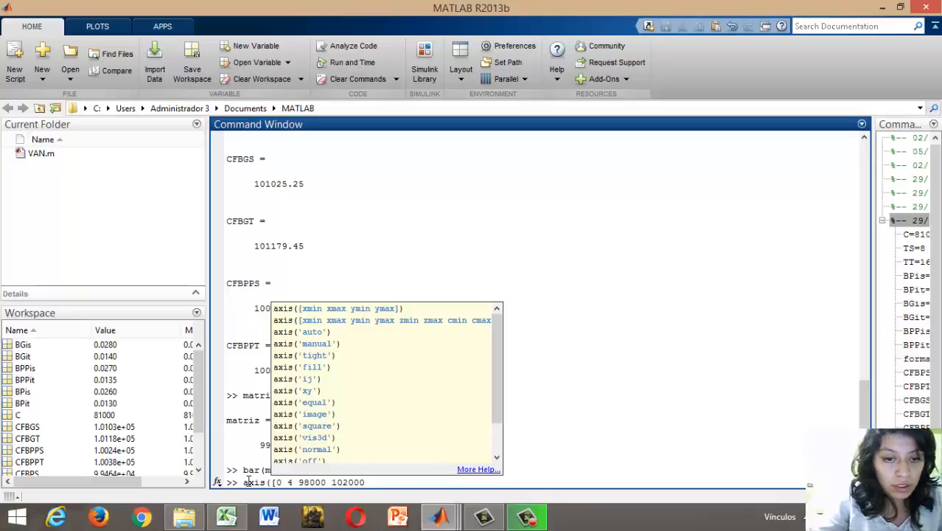
type("])")
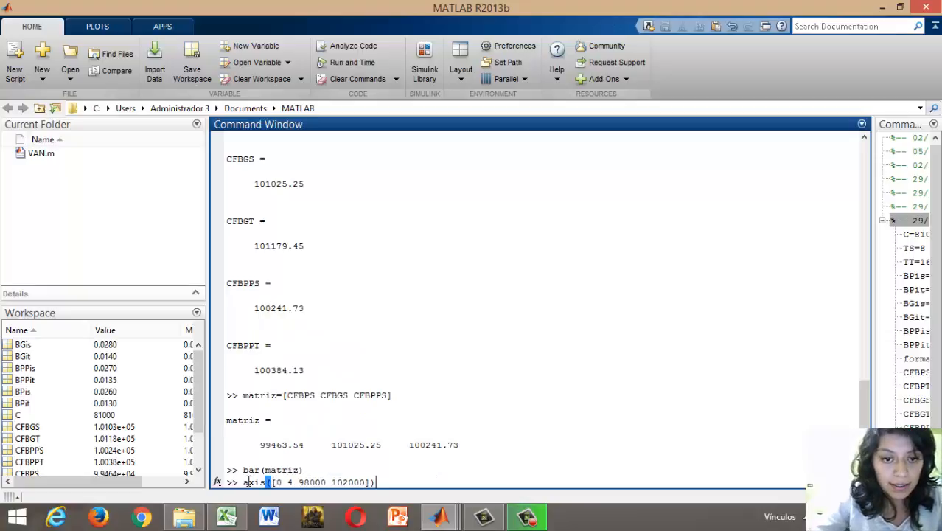
key("Return")
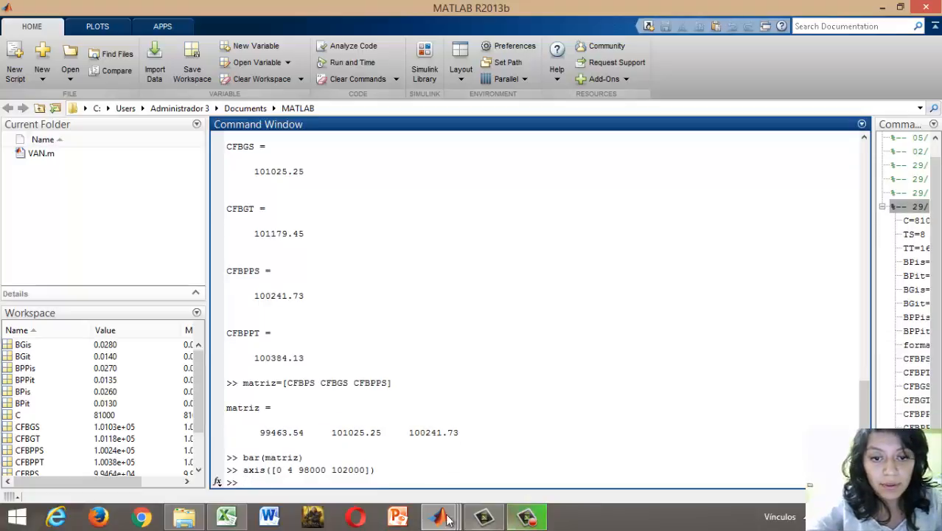
mouse_move(439, 516)
left_click(570, 459)
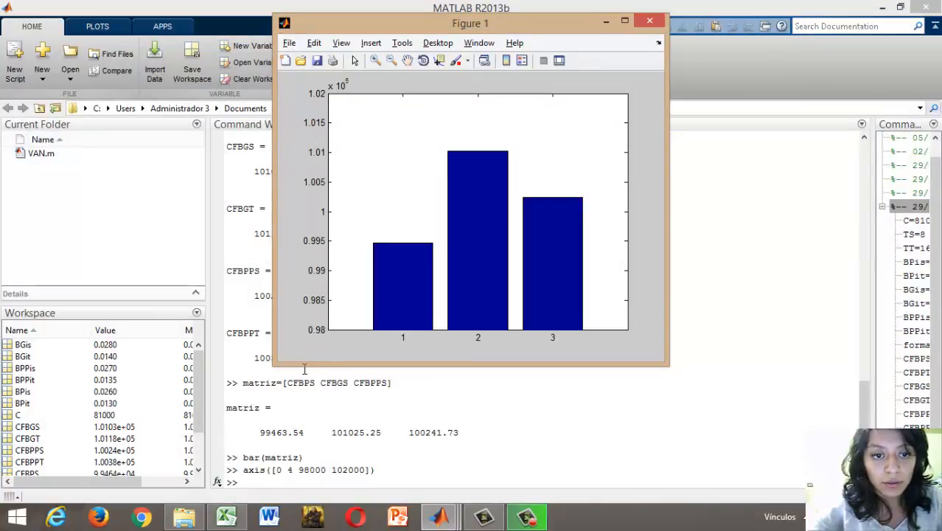
- Give the bar chart the title 'comparacion semestral' from the Command Window
left_click(278, 481)
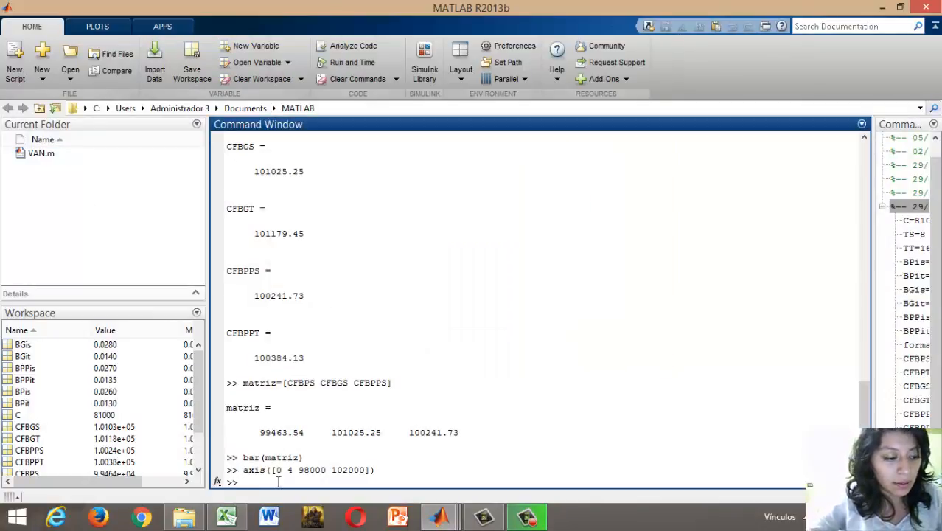
type("title")
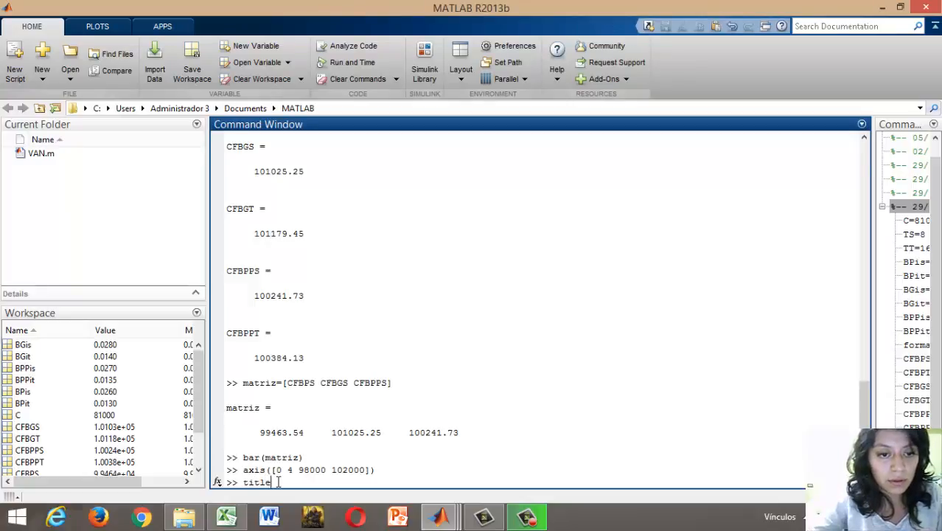
type("(")
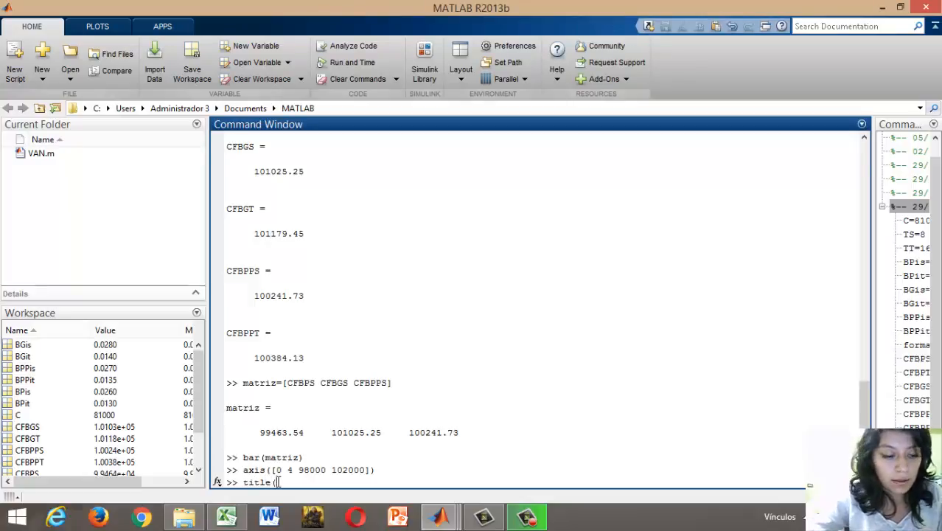
type("'c")
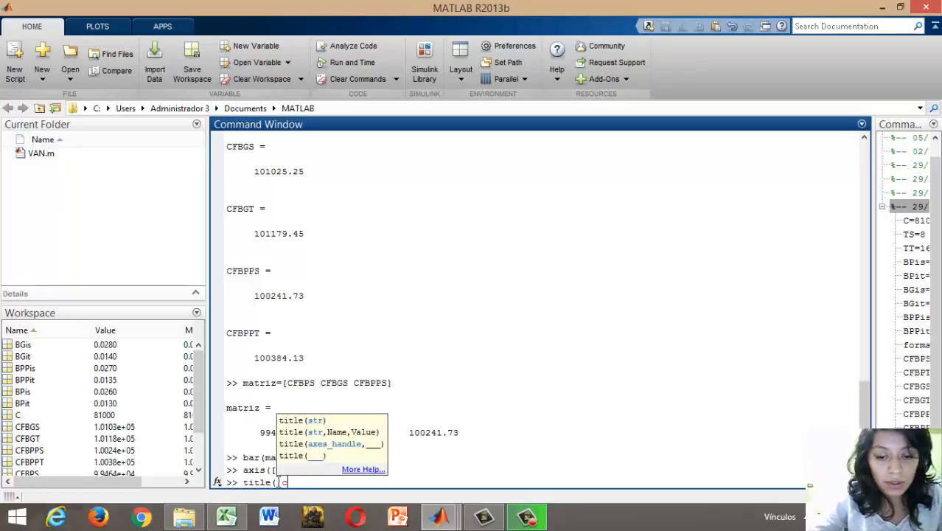
type("omparacion semestr")
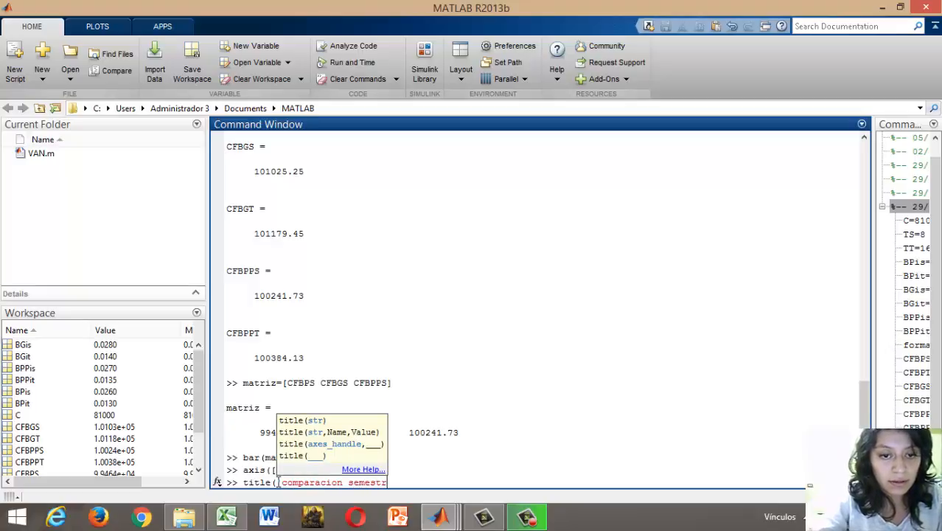
type("al")
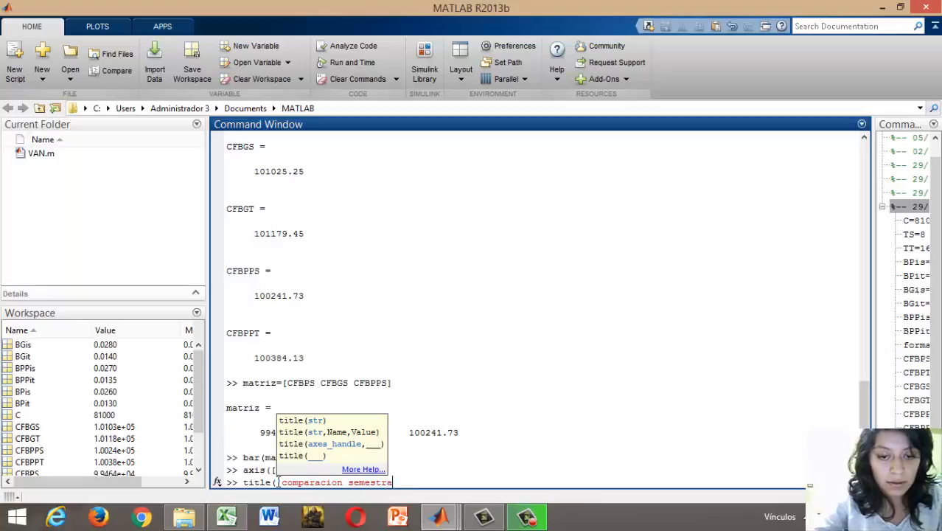
key("Left")
key("Left")
key("Left")
key("Left")
key("Left")
key("Left")
key("Left")
key("Left")
key("Left")
key("Left")
key("Left")
key("Left")
key("Left")
key("Left")
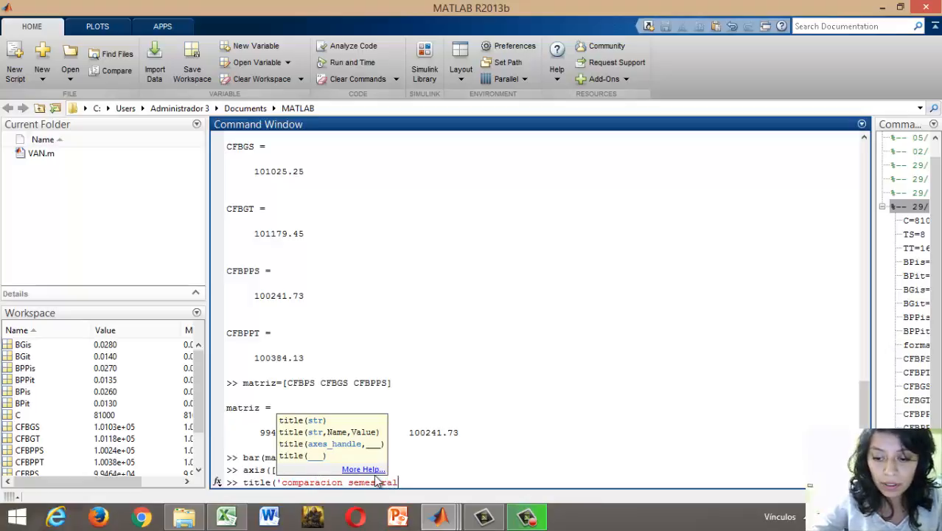
type("'")
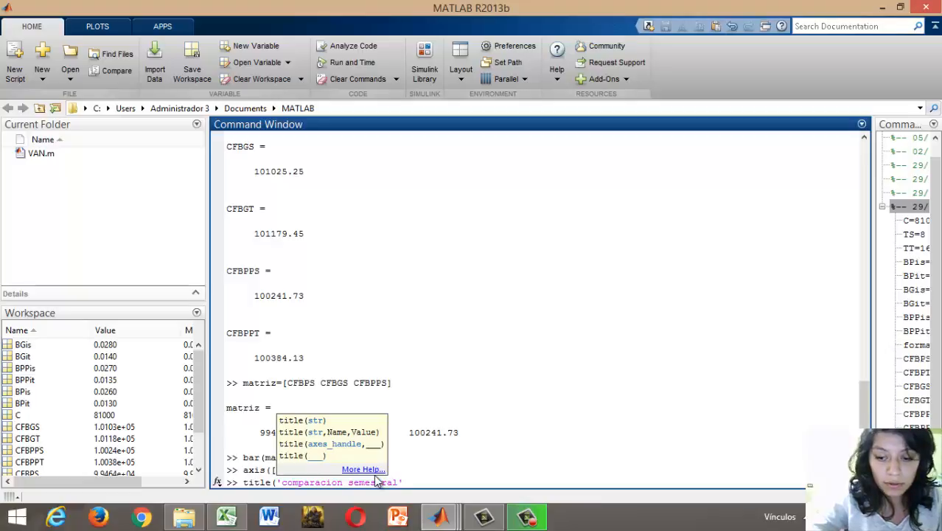
type(")")
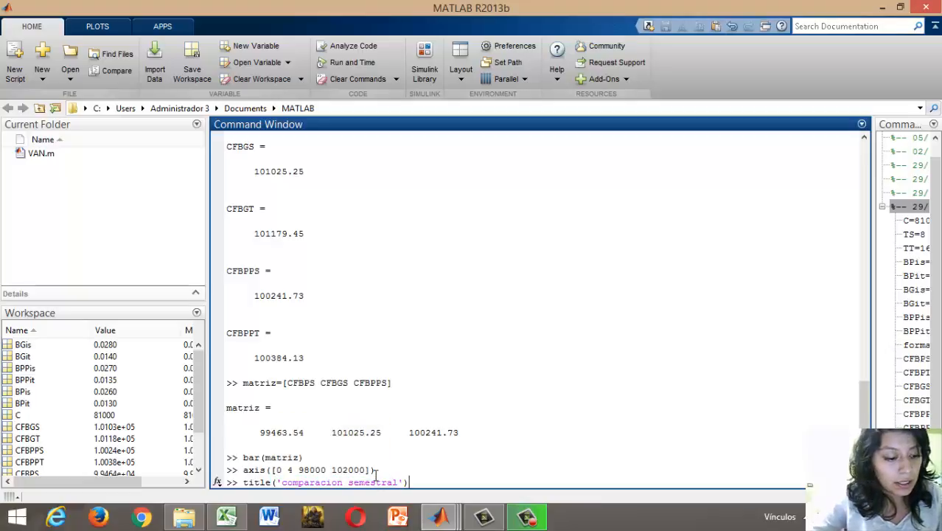
key("Return")
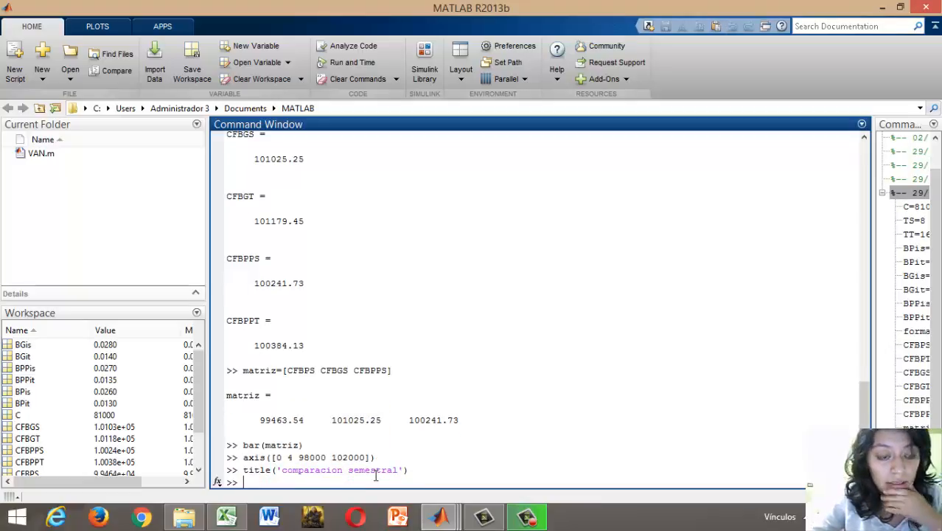
- Label the bar chart's x-axis 'bancos' with the xlabel command
type("x")
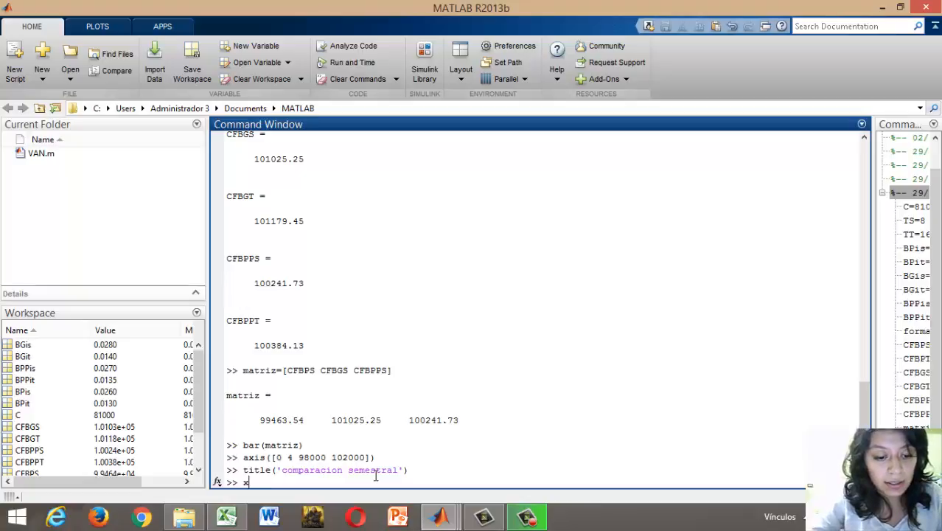
type("label")
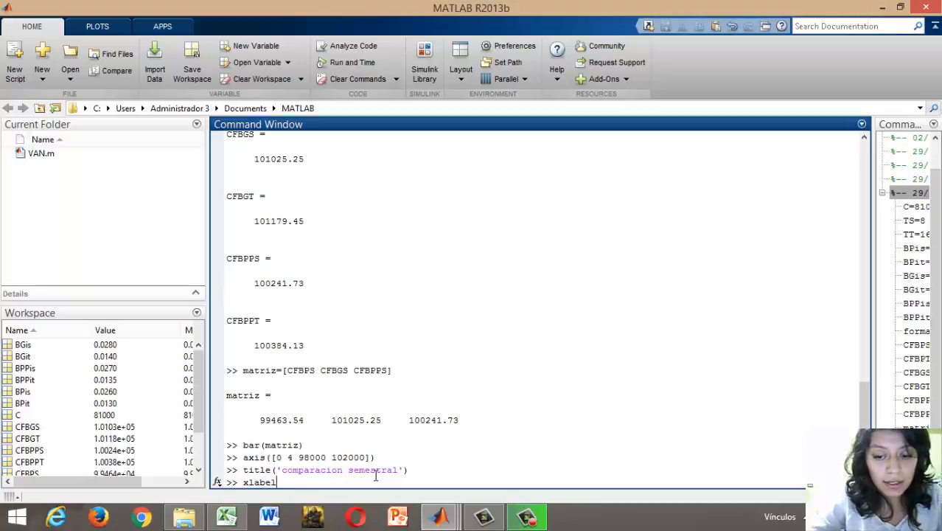
type("(")
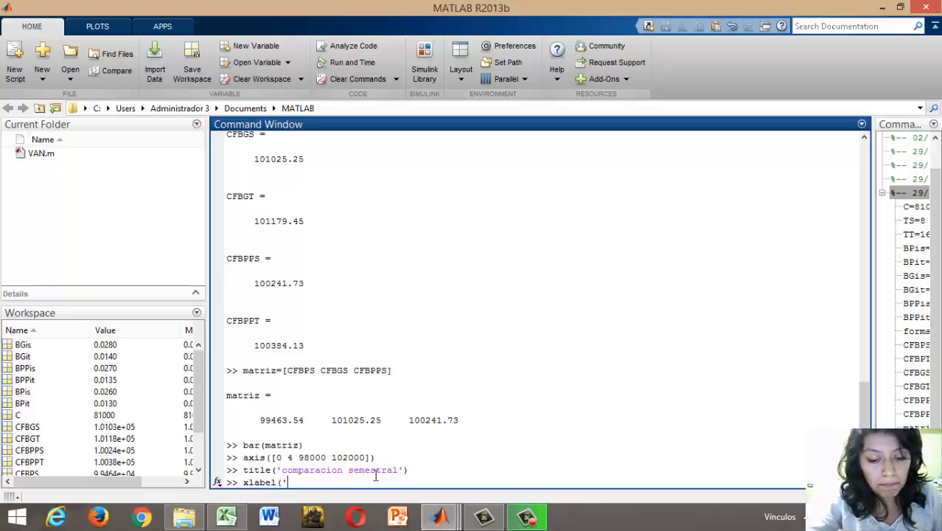
type("'ban")
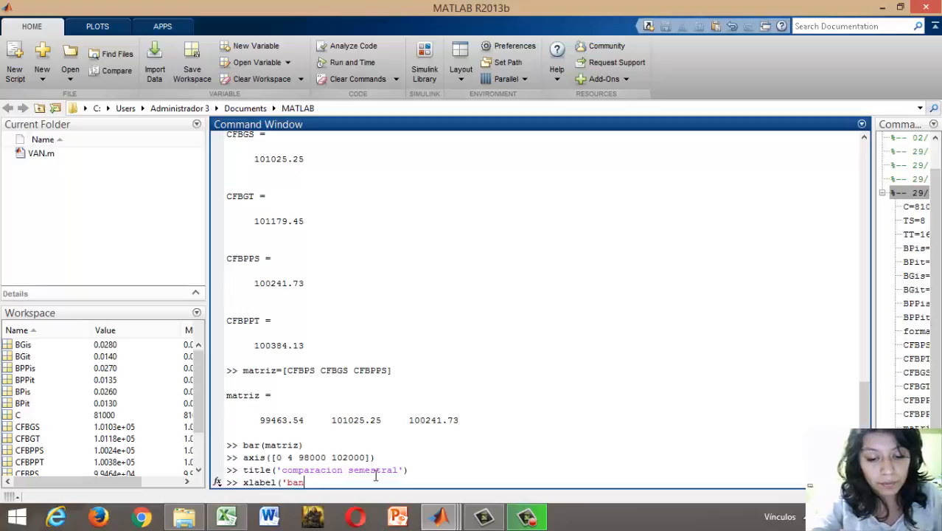
type("cos')")
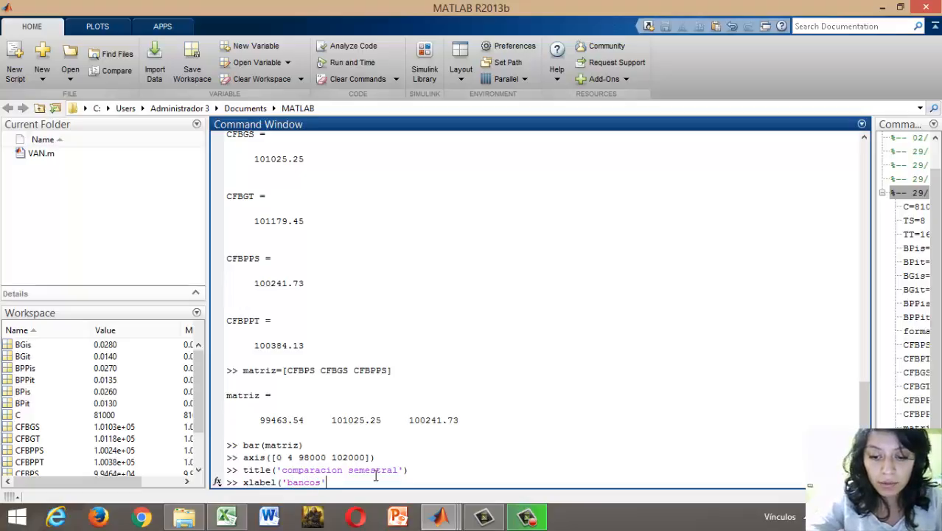
key("Return")
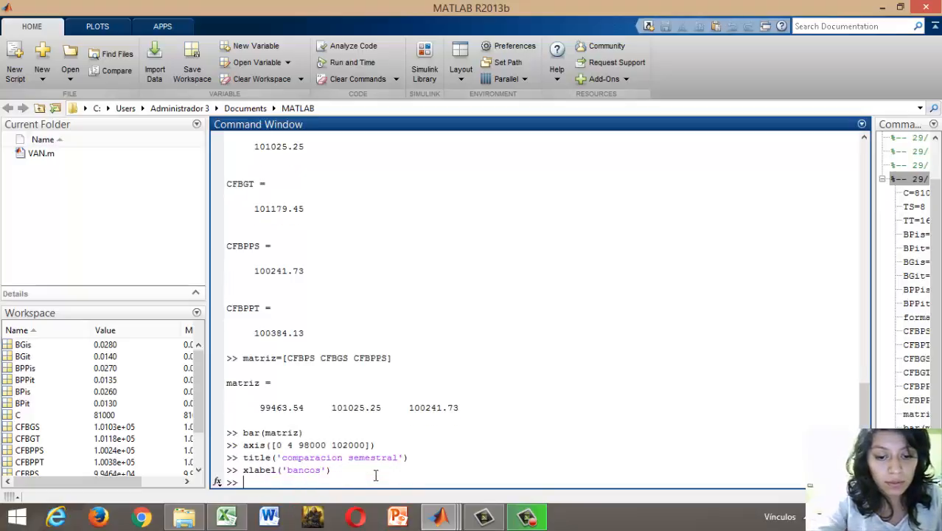
- Label the bar chart's y-axis 'montos' with the ylabel command
type("ylabel")
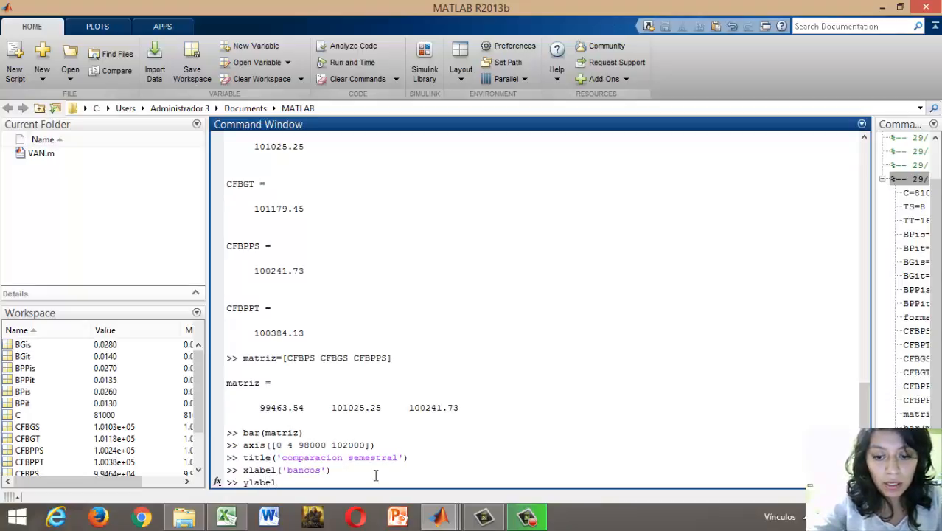
type("('")
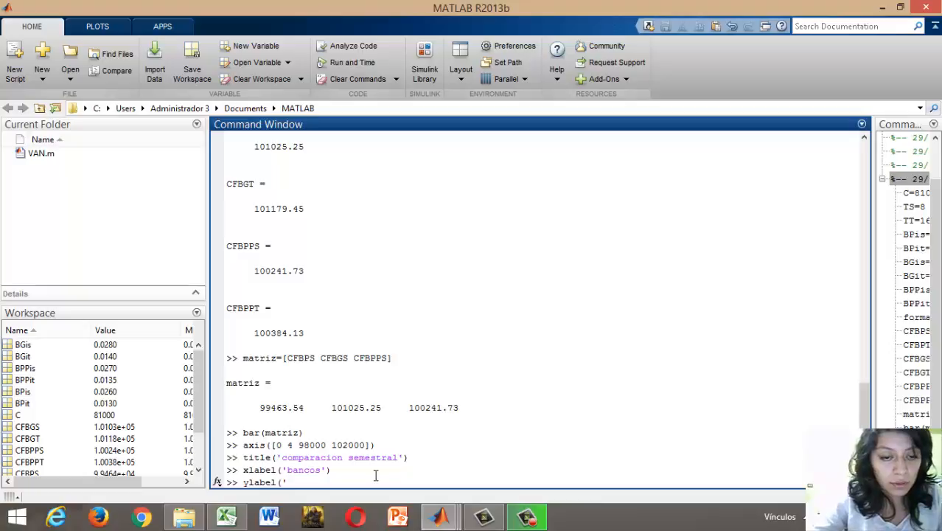
type("monto")
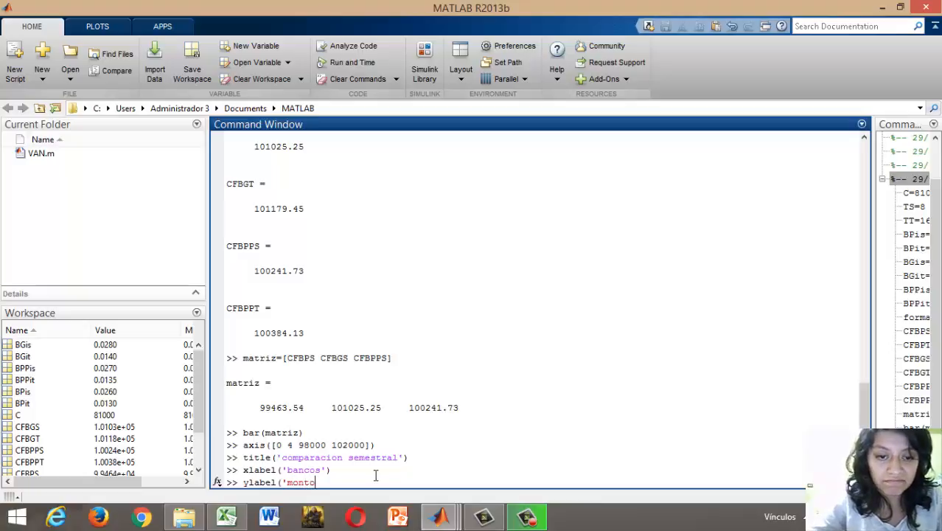
type("s')")
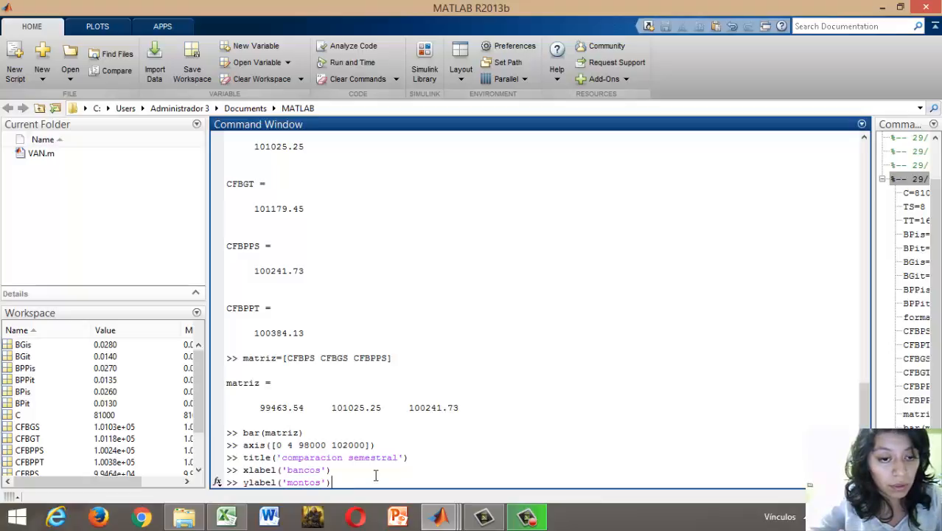
key("Return")
- Add a legend reading 'bancos' to the bar chart with the legend command and bring the figure up to view it
type("len")
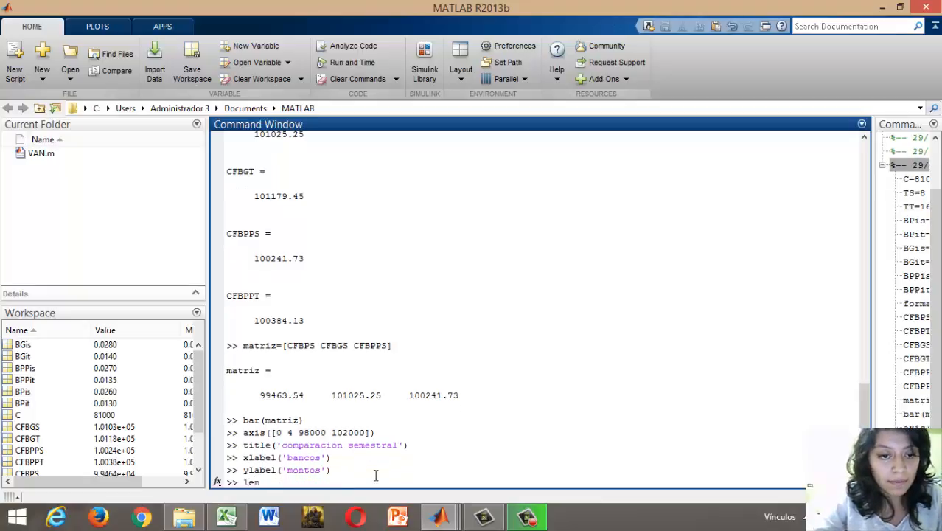
key("BackSpace")
type("gend")
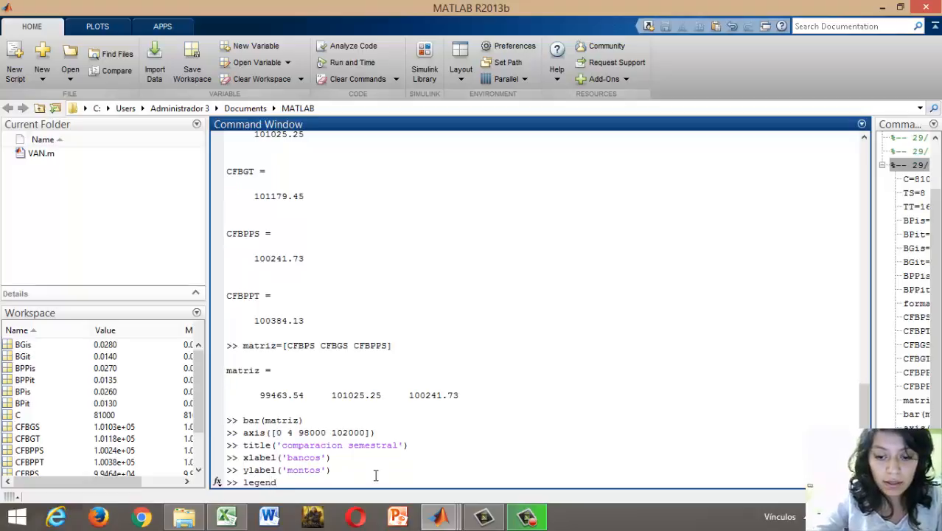
type("('bamcos")
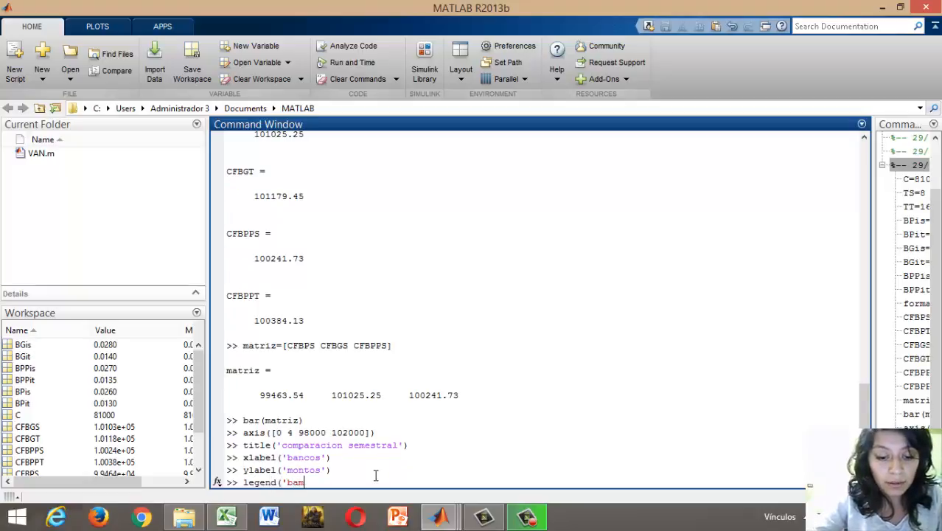
key("BackSpace")
key("BackSpace")
key("BackSpace")
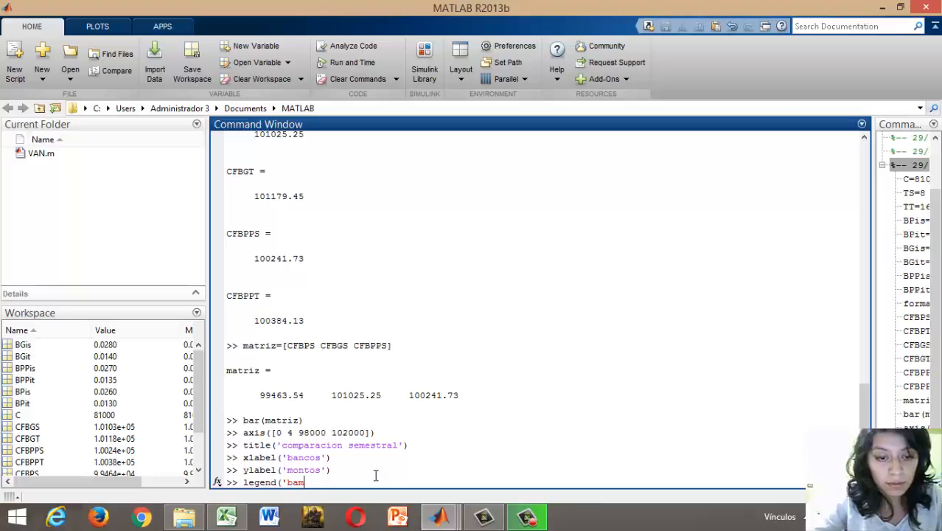
type("cos")
key("BackSpace")
key("BackSpace")
key("BackSpace")
key("BackSpace")
type("nco")
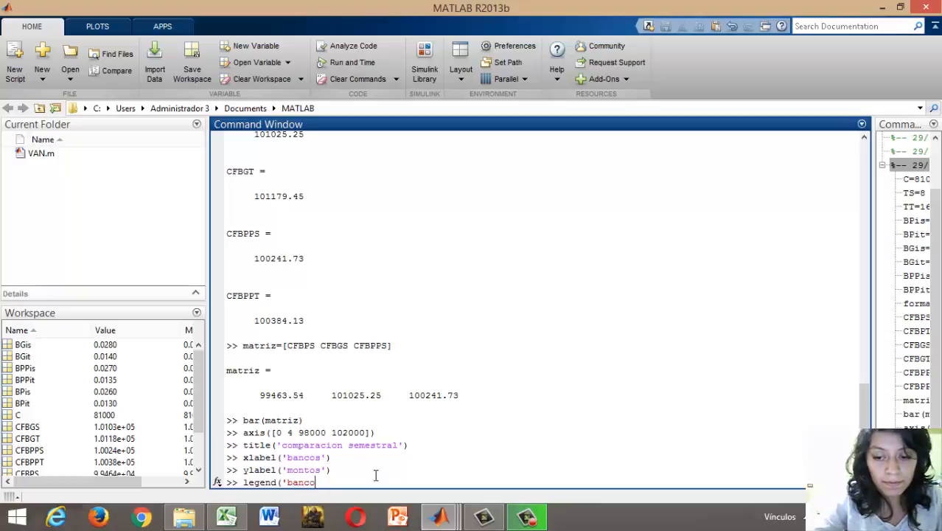
type("s')")
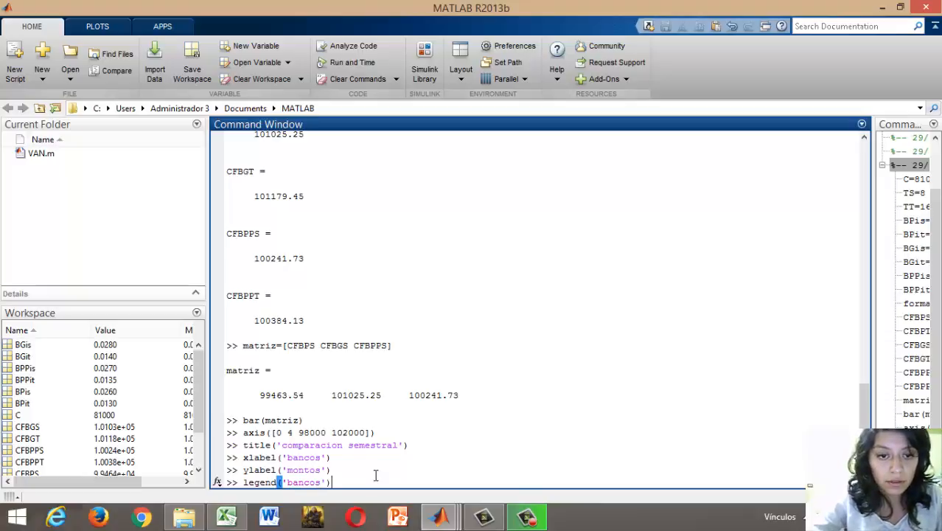
key("Return")
mouse_move(453, 519)
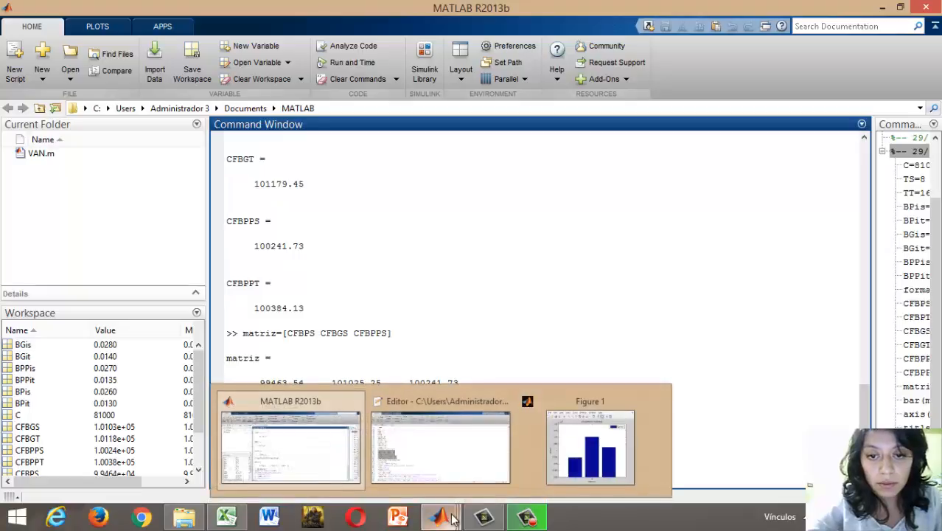
left_click(584, 476)
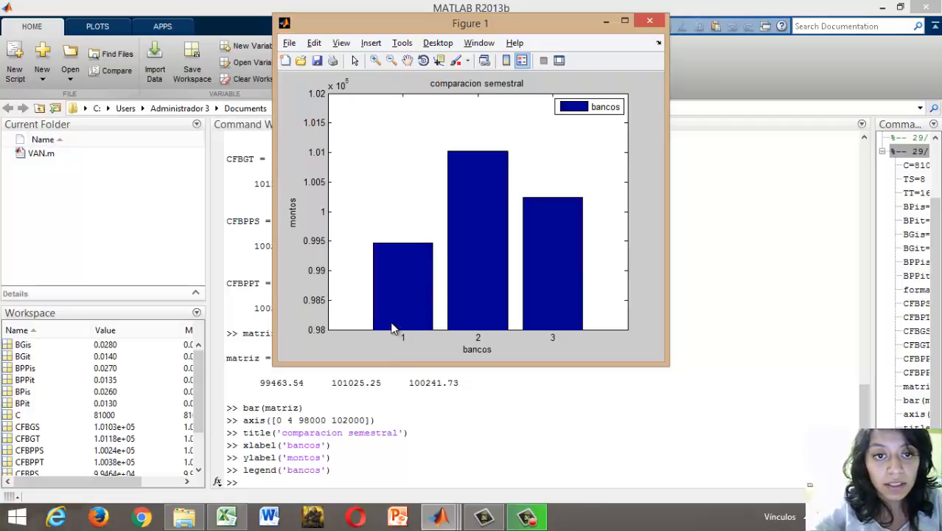
- Switch to the Excel workbook, view the semiannual final-capital chart sheet and return to the DATOS sheet
left_click(230, 518)
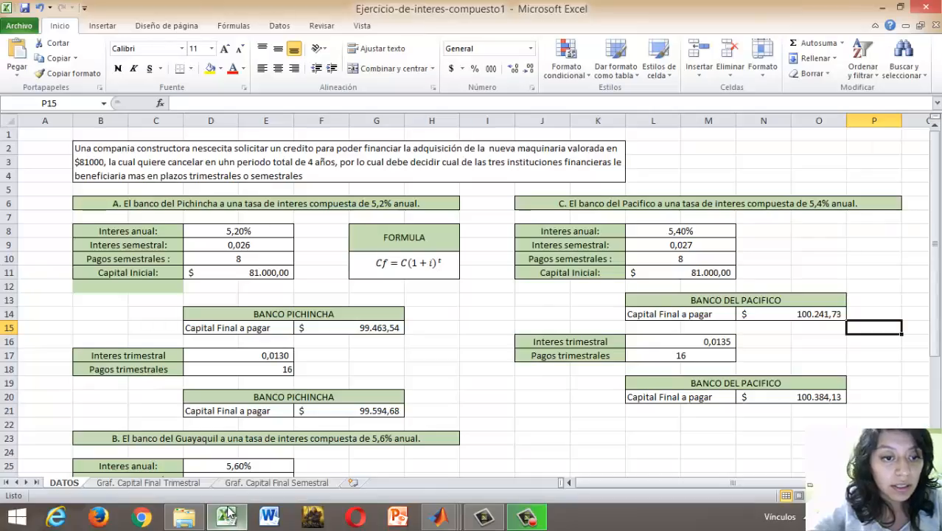
left_click(237, 482)
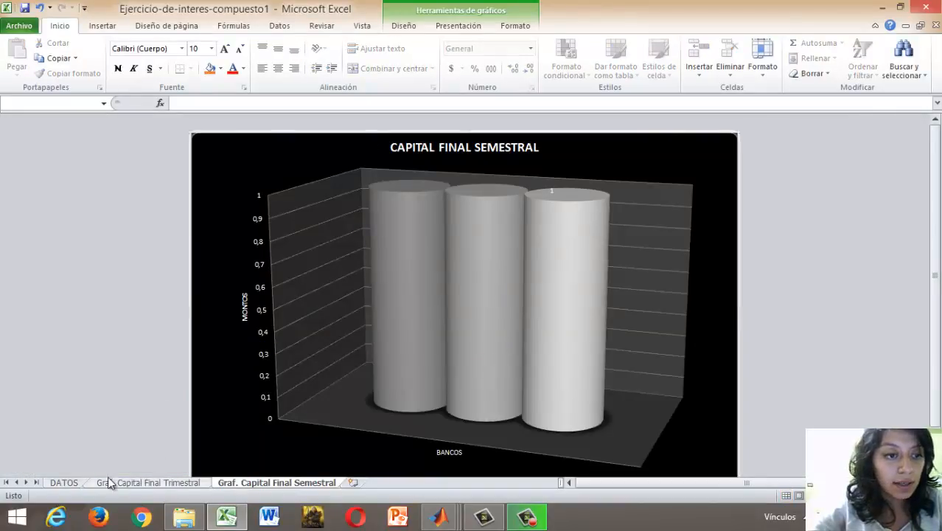
left_click(87, 480)
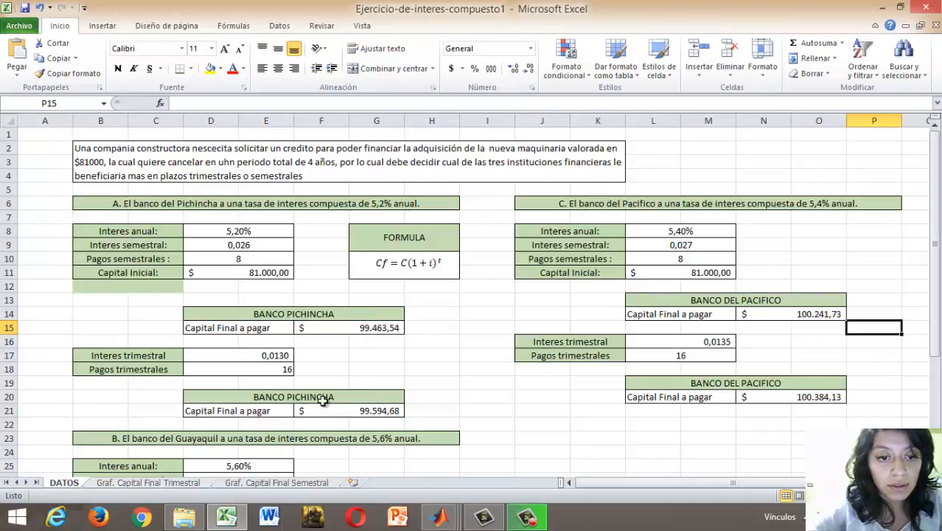
- Review the final-capital formulas and results in MATLAB's Command Window and compare them with the banks' figures on Excel's DATOS sheet
mouse_move(440, 518)
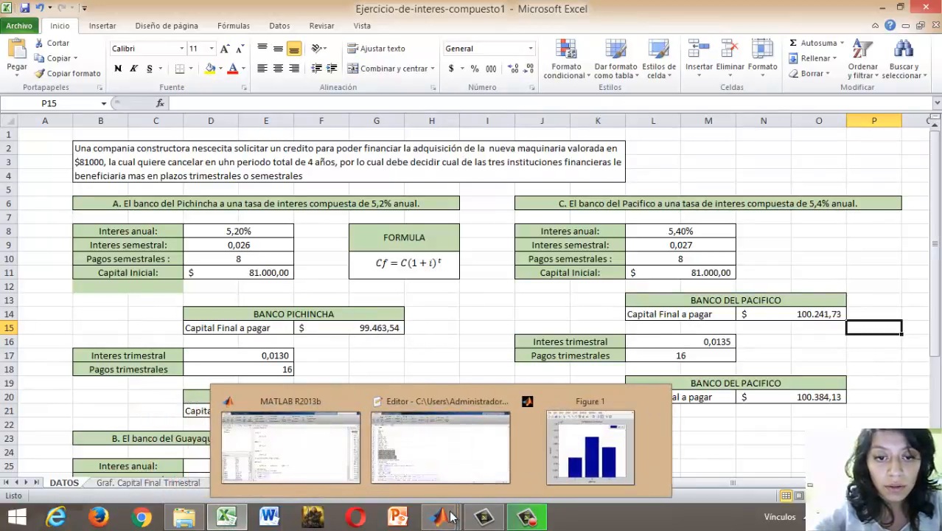
left_click(335, 450)
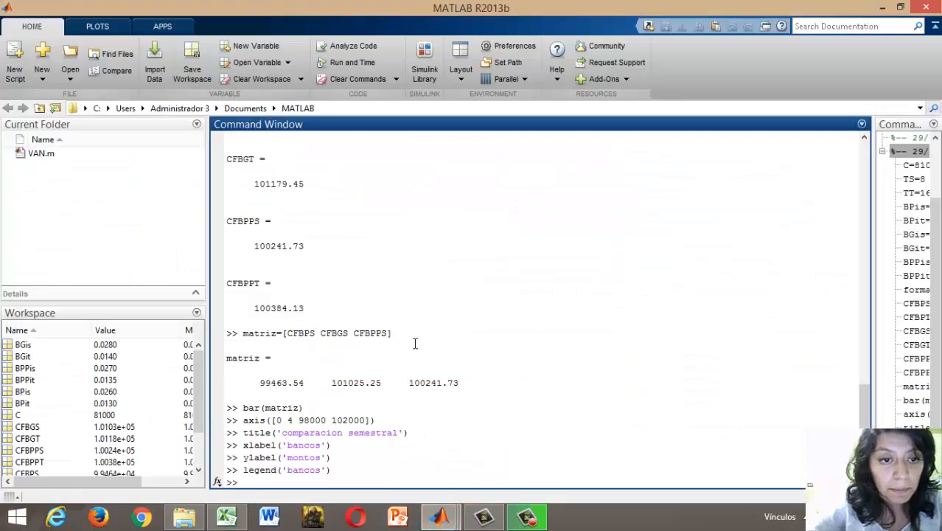
scroll(417, 354, "up", 3)
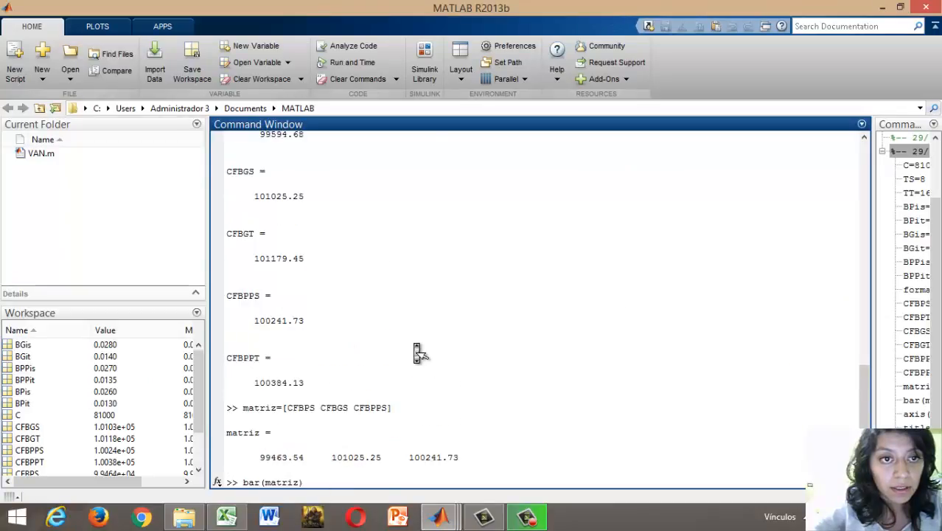
scroll(418, 354, "up", 6)
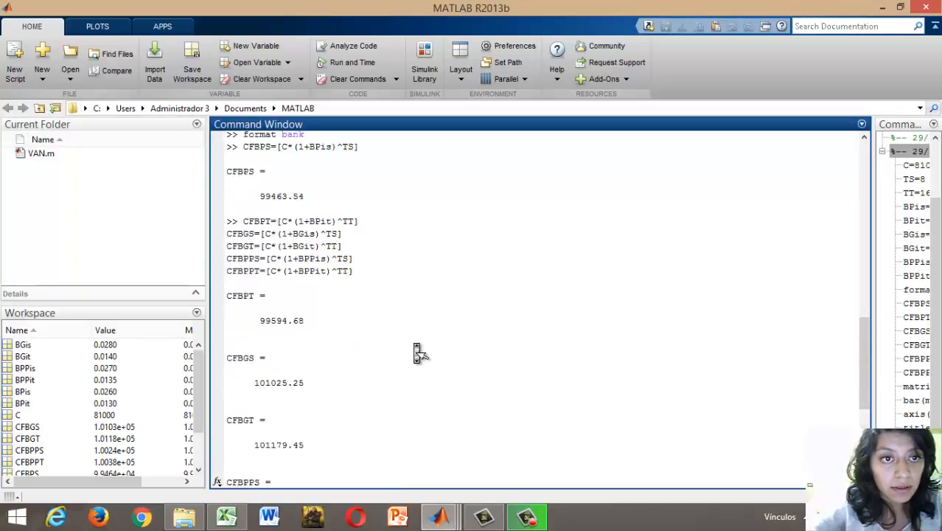
left_click_drag(261, 271, 310, 271)
scroll(311, 276, "down", 9)
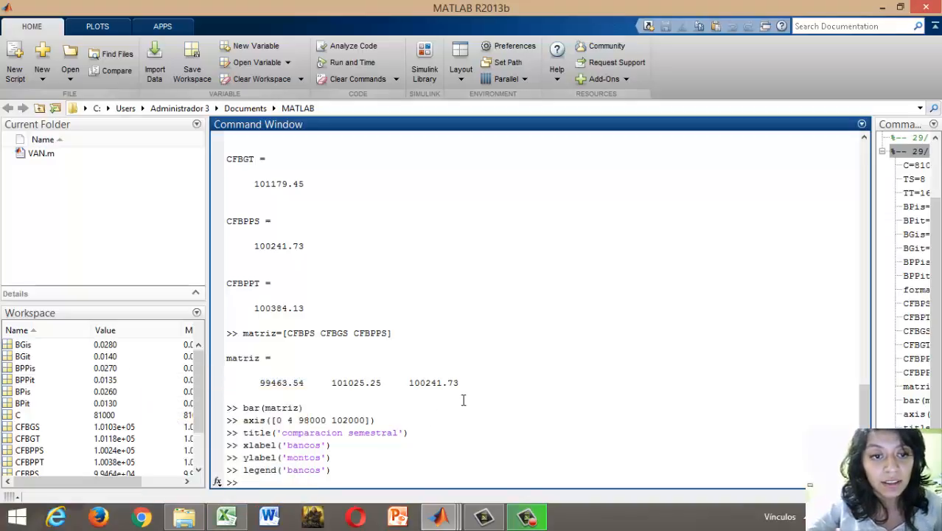
left_click(221, 516)
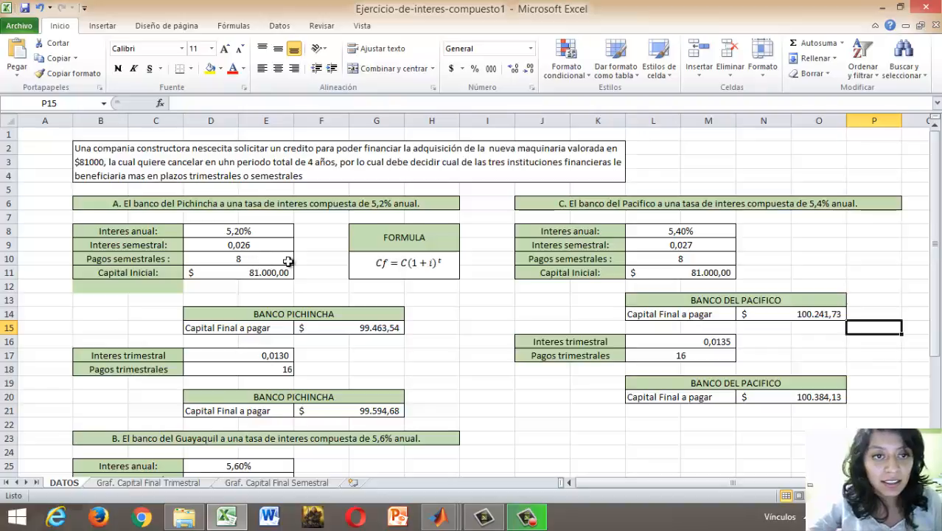
scroll(439, 305, "down", 3)
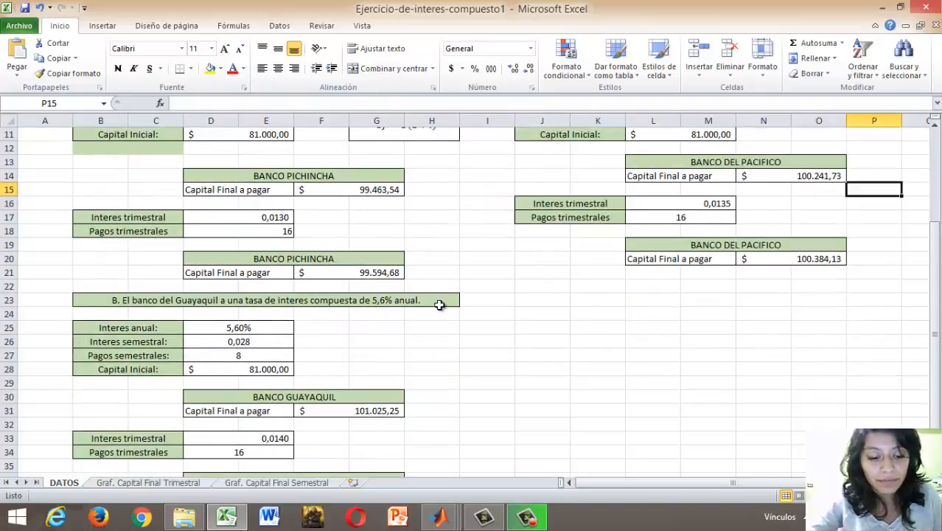